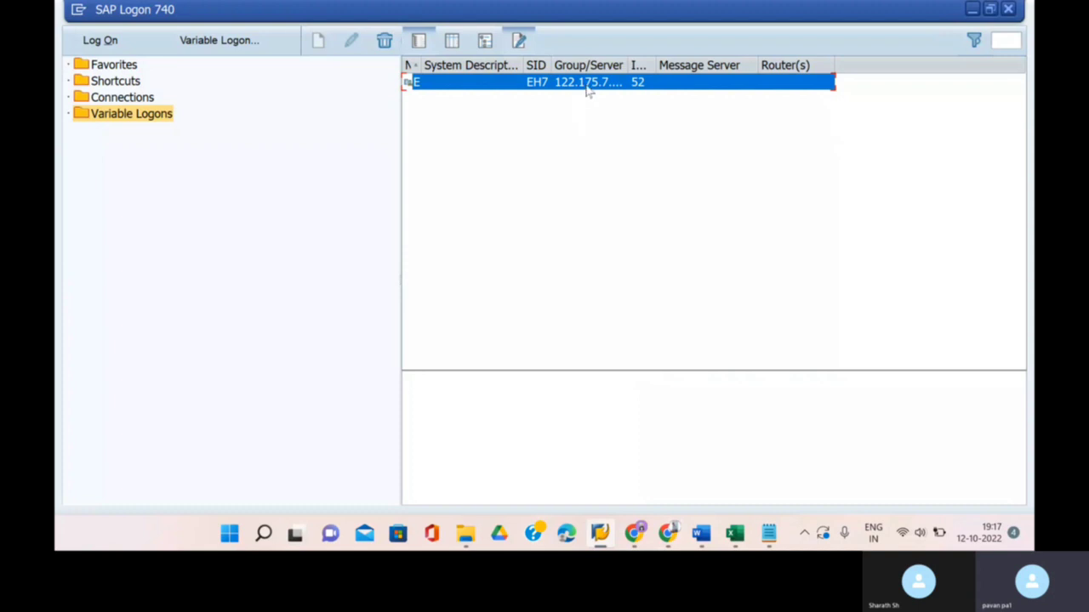
- Log on to the EH7 system with the saved user and start transaction LSMW
double_click(587, 83)
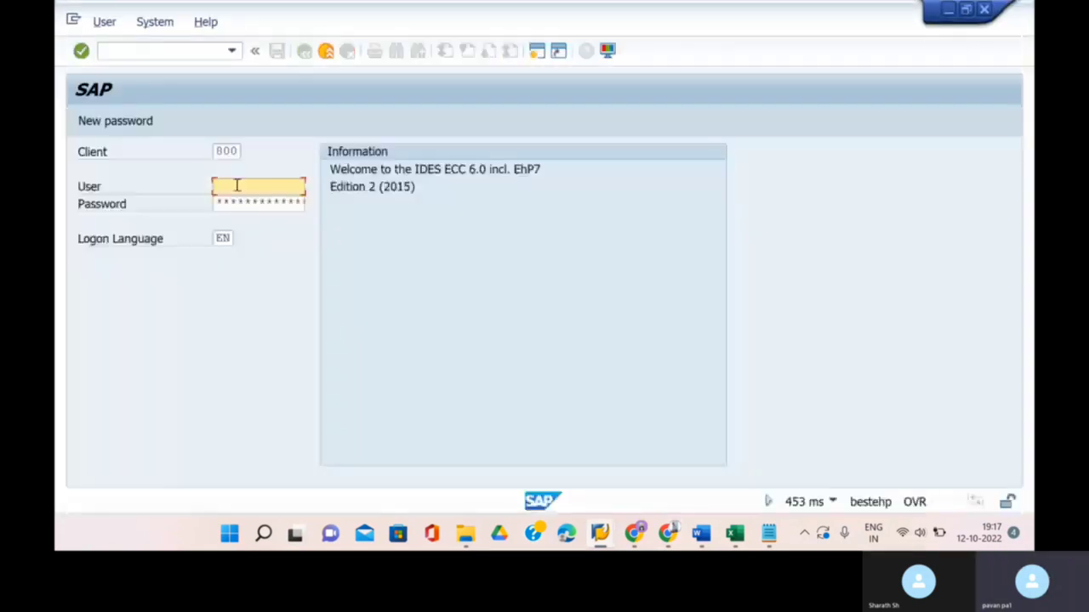
key("Down")
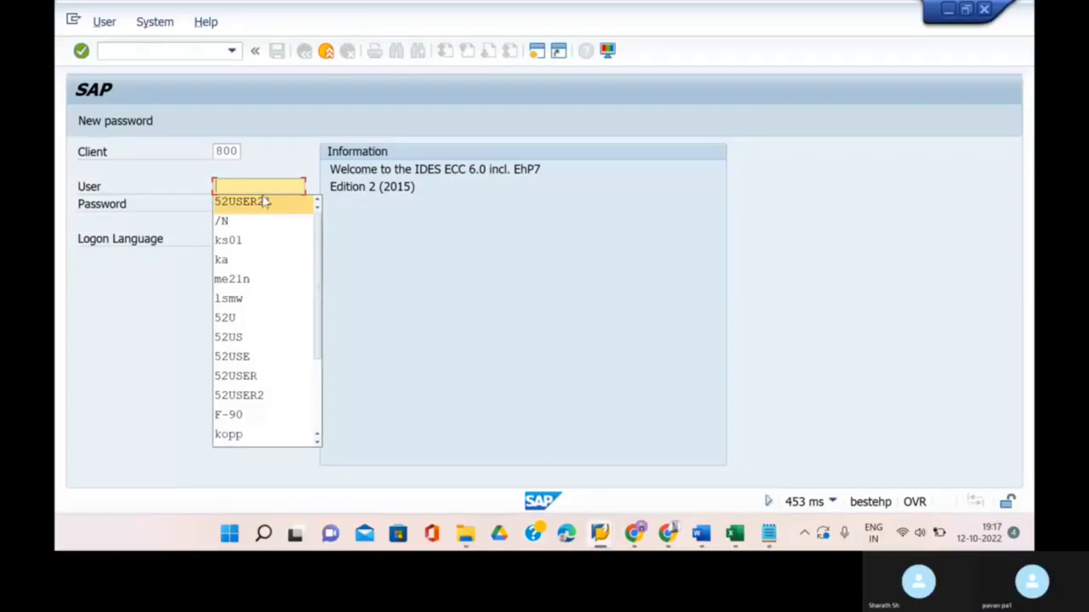
left_click(262, 202)
type("*****")
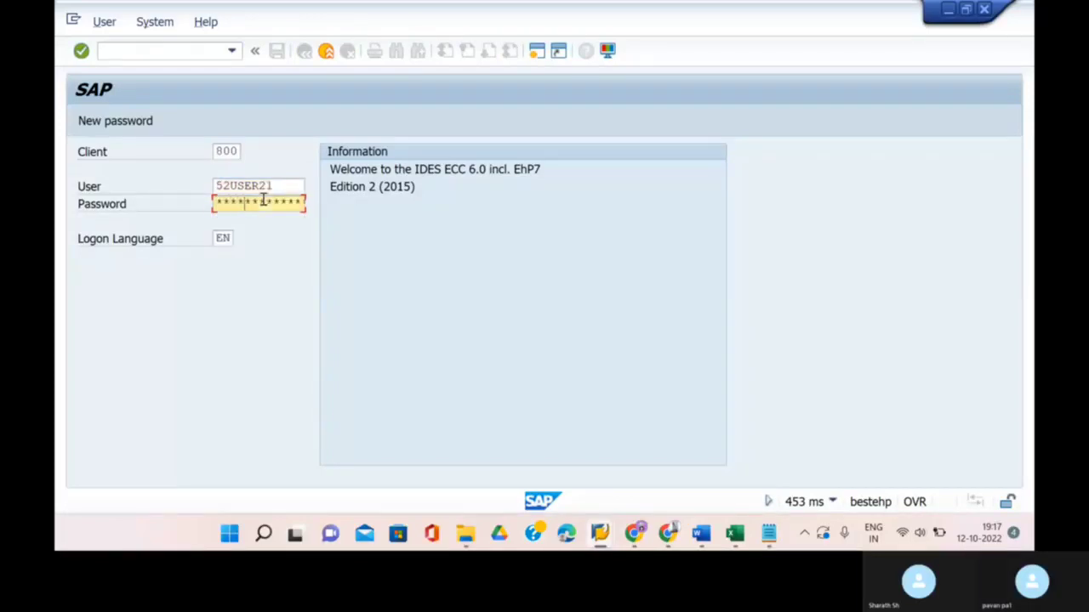
key("Return")
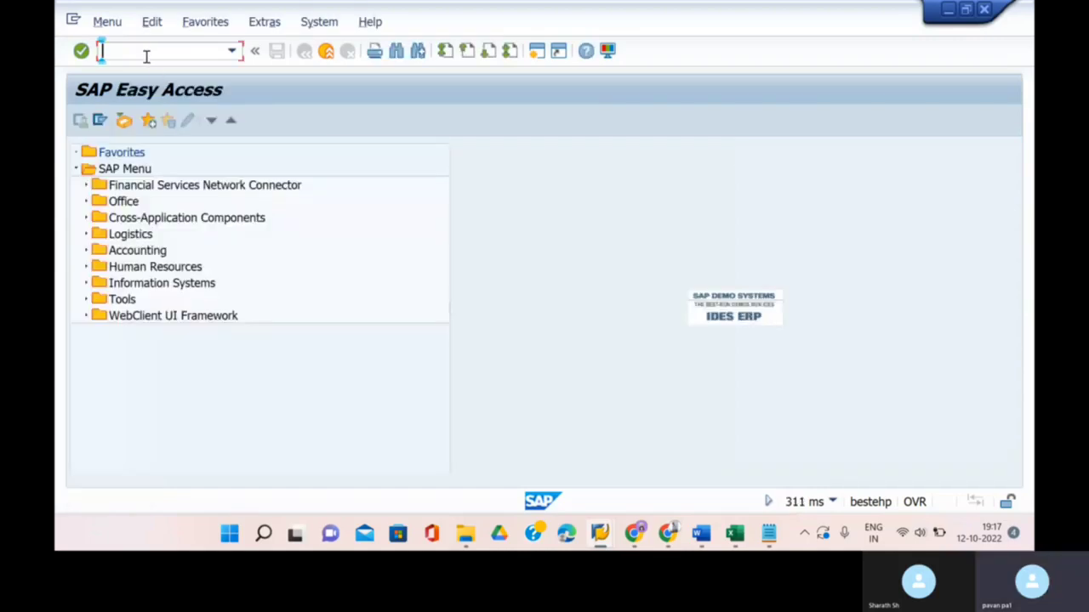
type("lsmw")
key("Return")
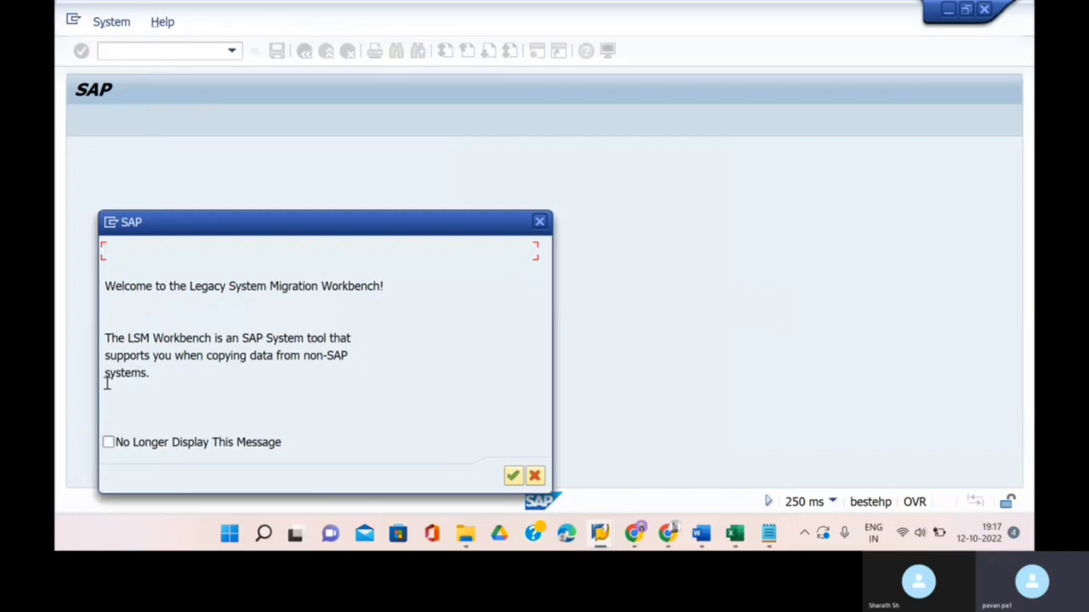
- Dismiss the LSMW welcome message and leave the Project field empty
left_click(514, 477)
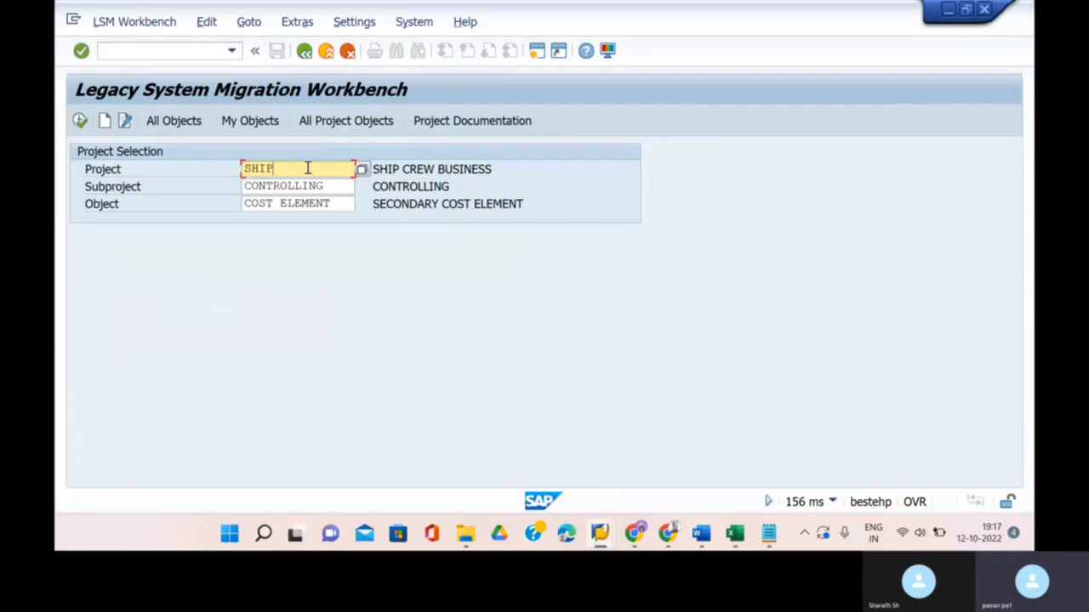
key("BackSpace")
key("BackSpace")
key("BackSpace")
type("tar")
key("BackSpace")
key("BackSpace")
key("BackSpace")
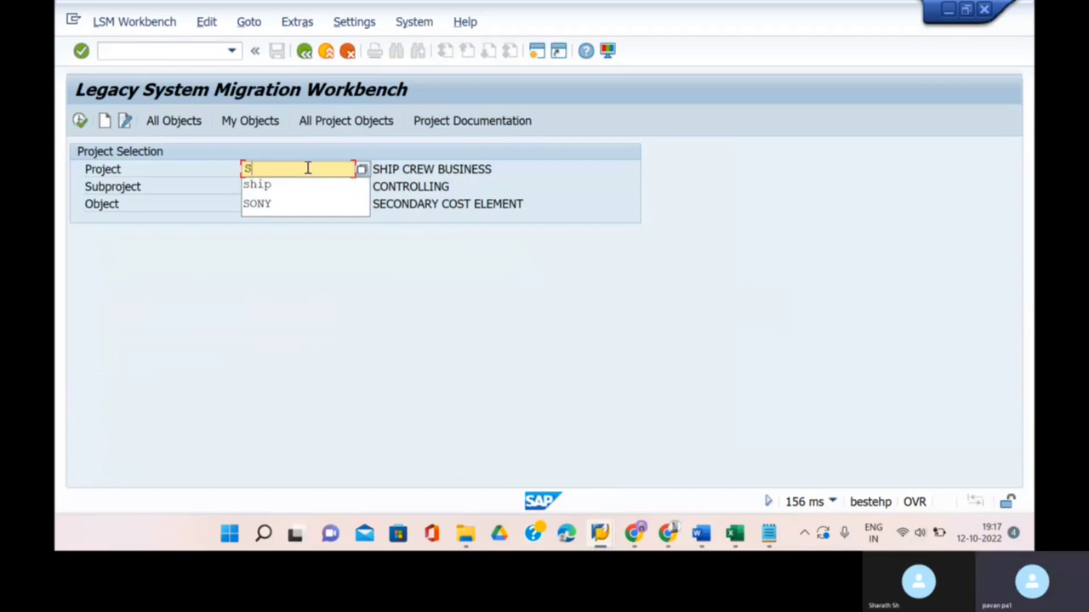
key("BackSpace")
left_click(120, 280)
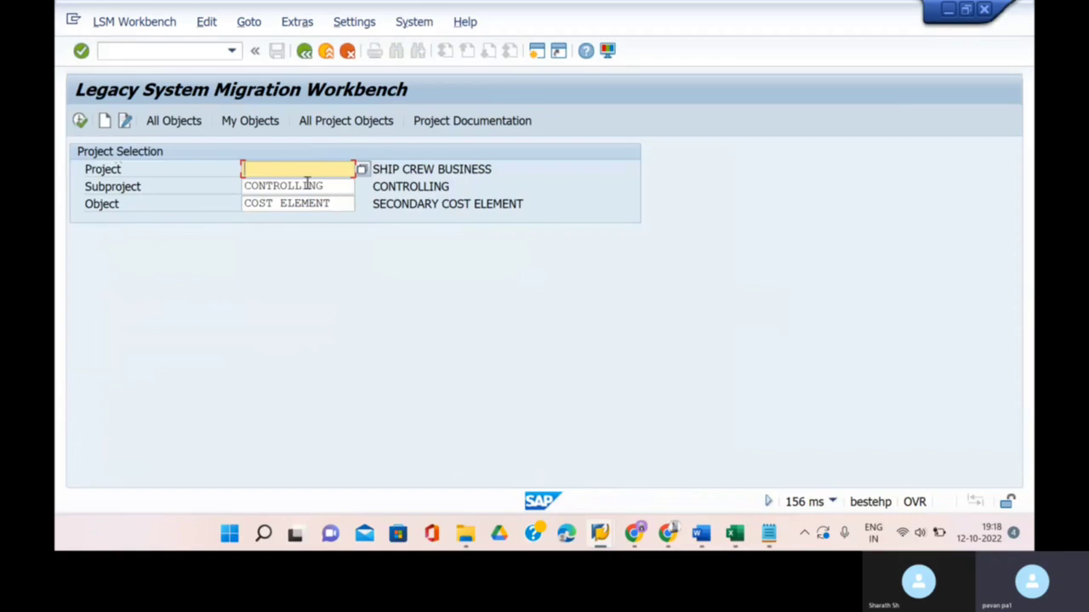
- Create project STAR with description STAR MANUFACTURING COMPANY
left_click(104, 121)
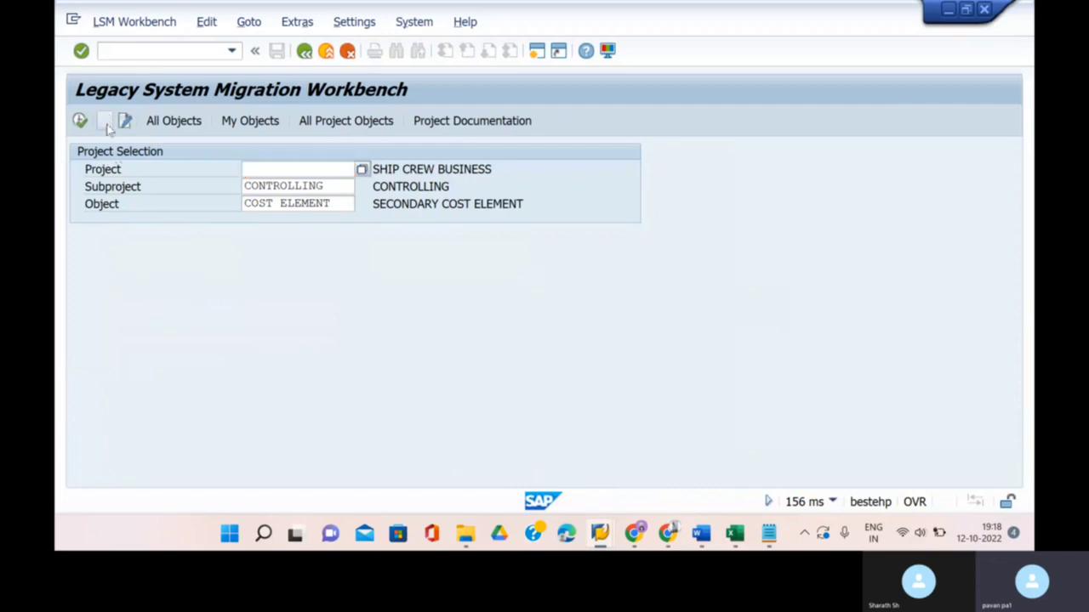
left_click(280, 253)
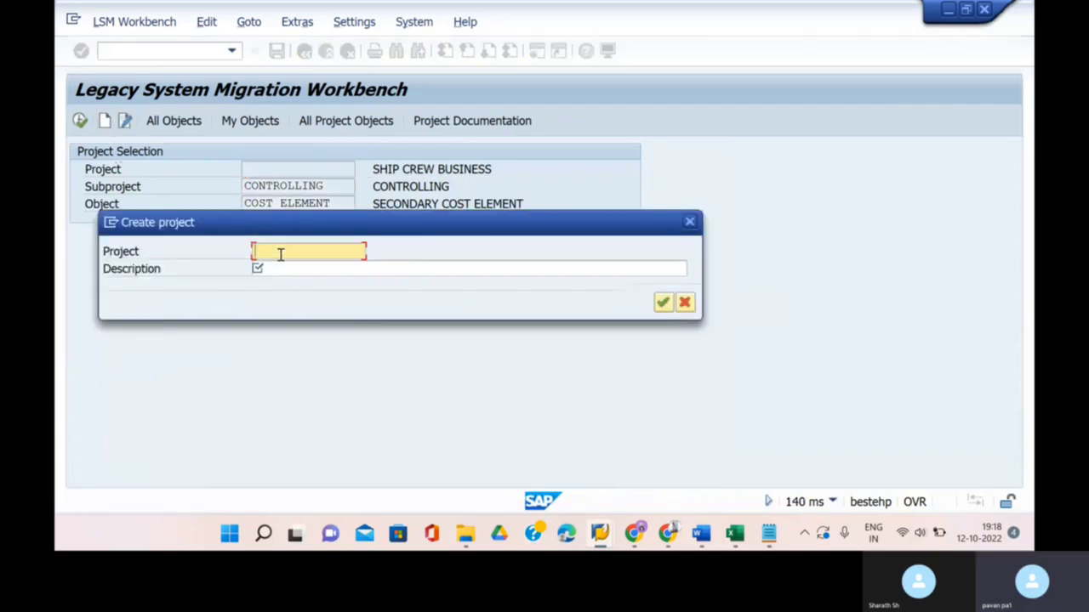
type("STAR")
left_click(293, 270)
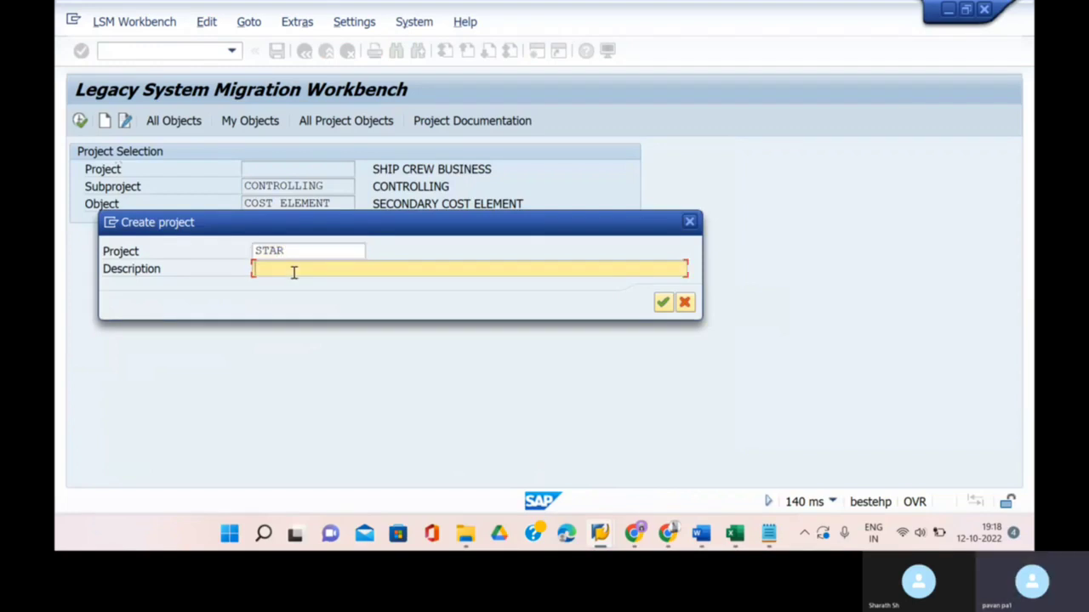
type("STAR")
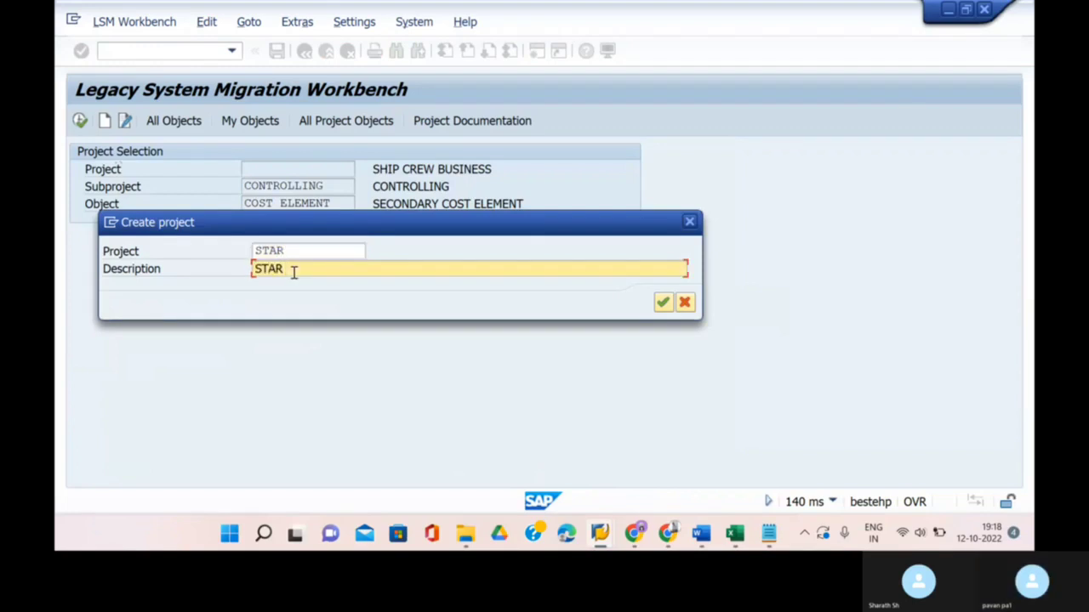
type(" MANUFACTURING ")
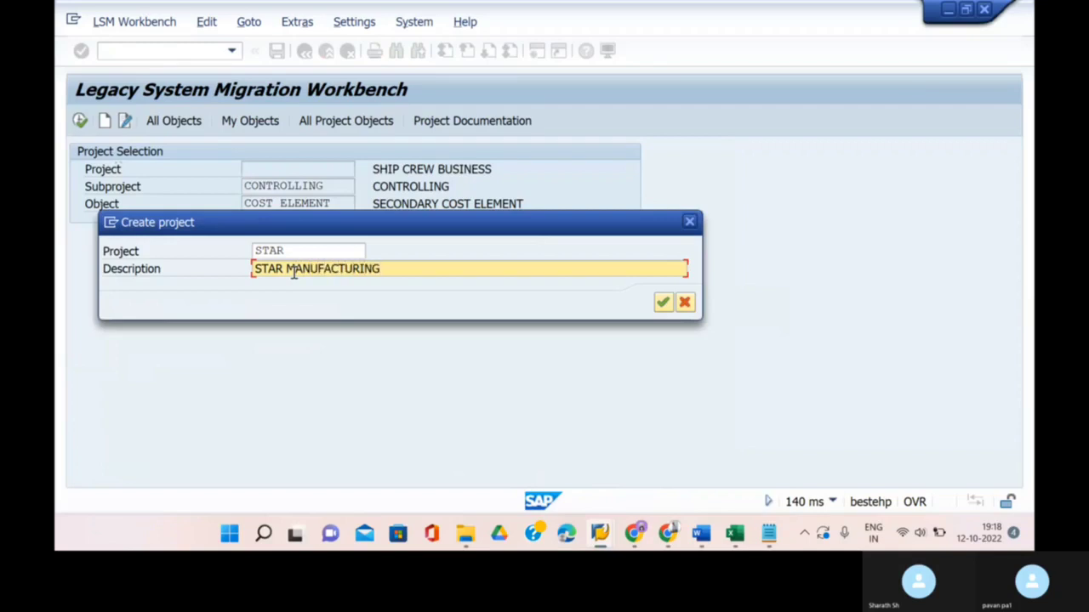
type("COMPANY")
key("Return")
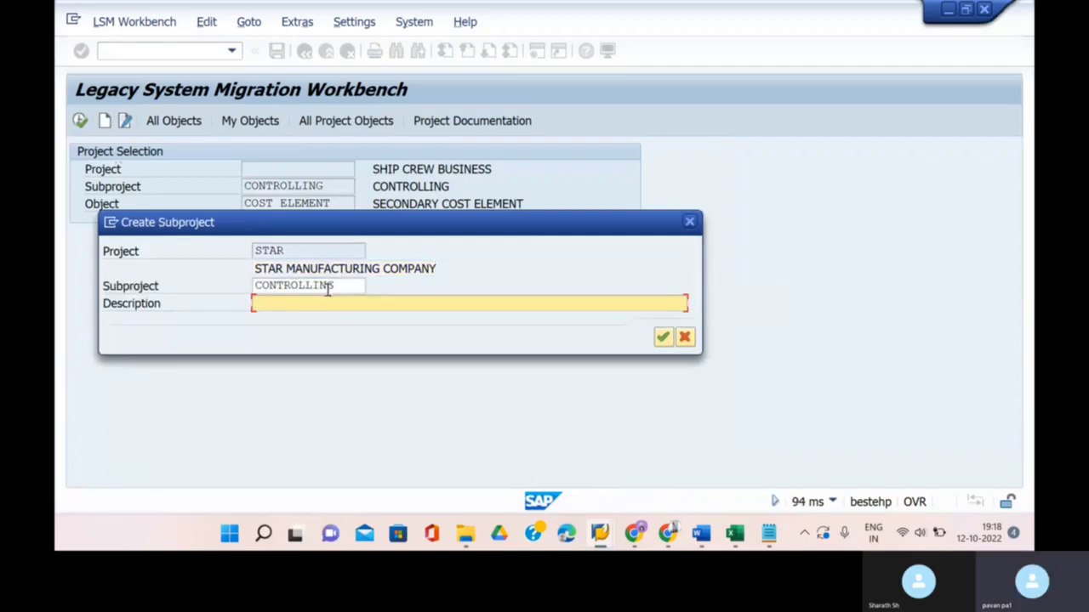
- Describe subproject CONTROLLING and object SECONDARY COST ELEMENT, then confirm creation
type("CONTROLLING")
key("Return")
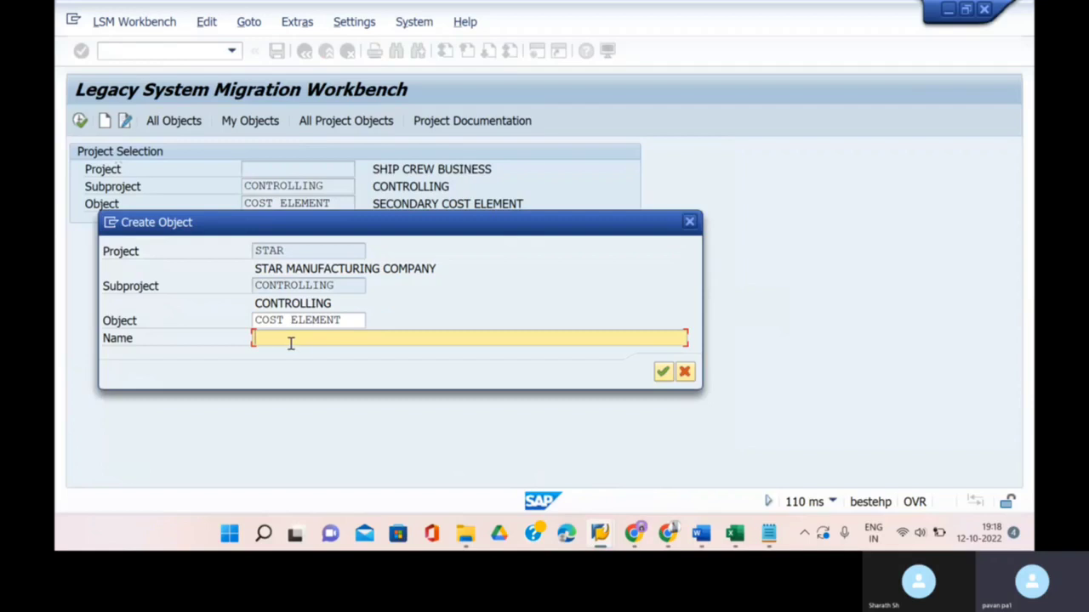
type("SECONDARU")
key("BackSpace")
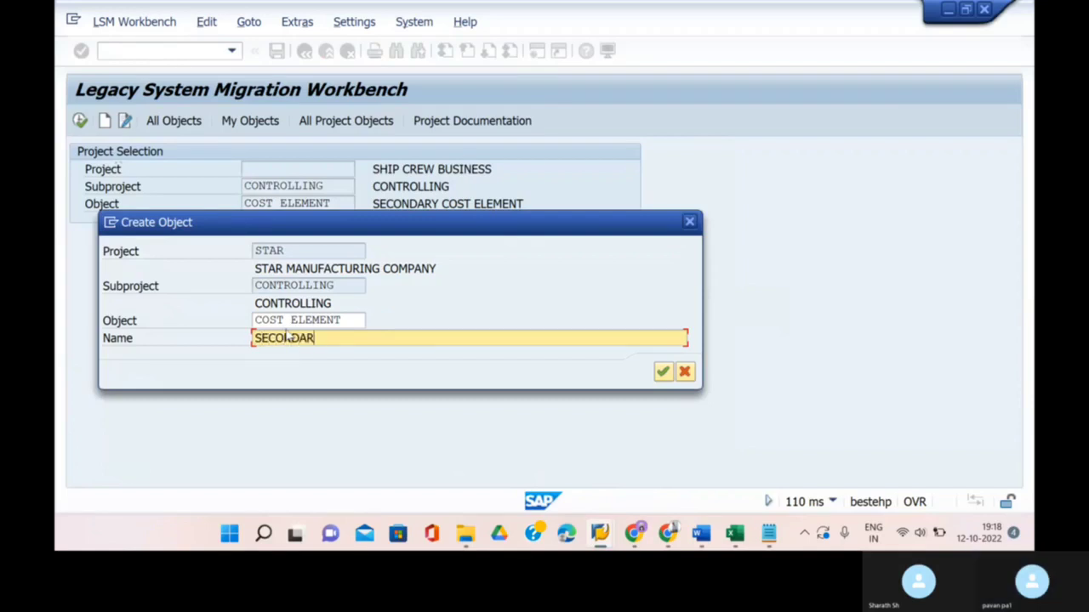
type("Y COST ")
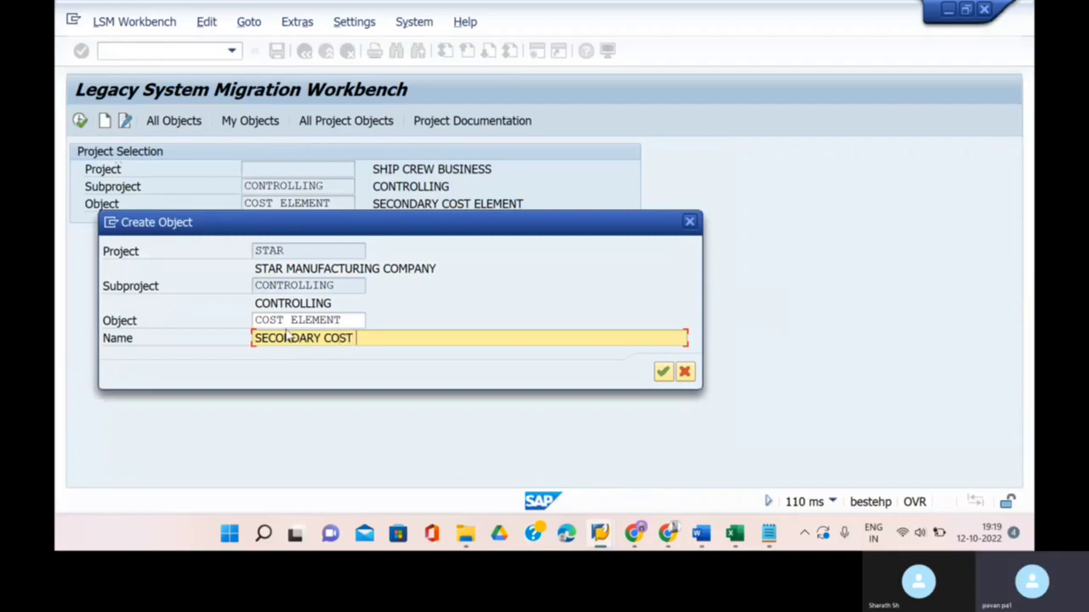
type("LEE")
key("BackSpace")
key("BackSpace")
key("BackSpace")
type("E")
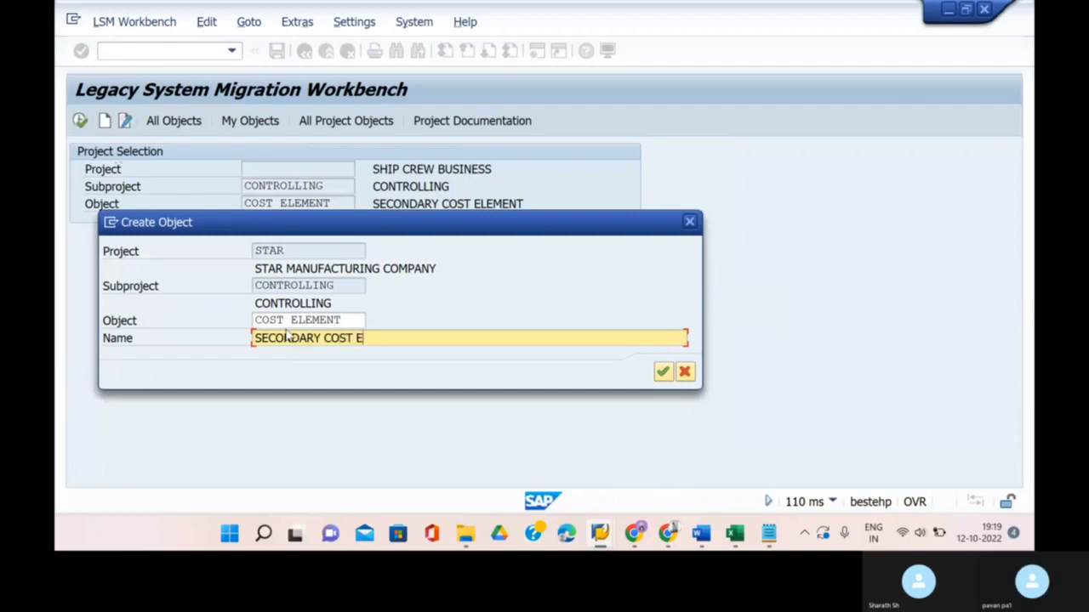
type("LEMENT")
left_click(662, 371)
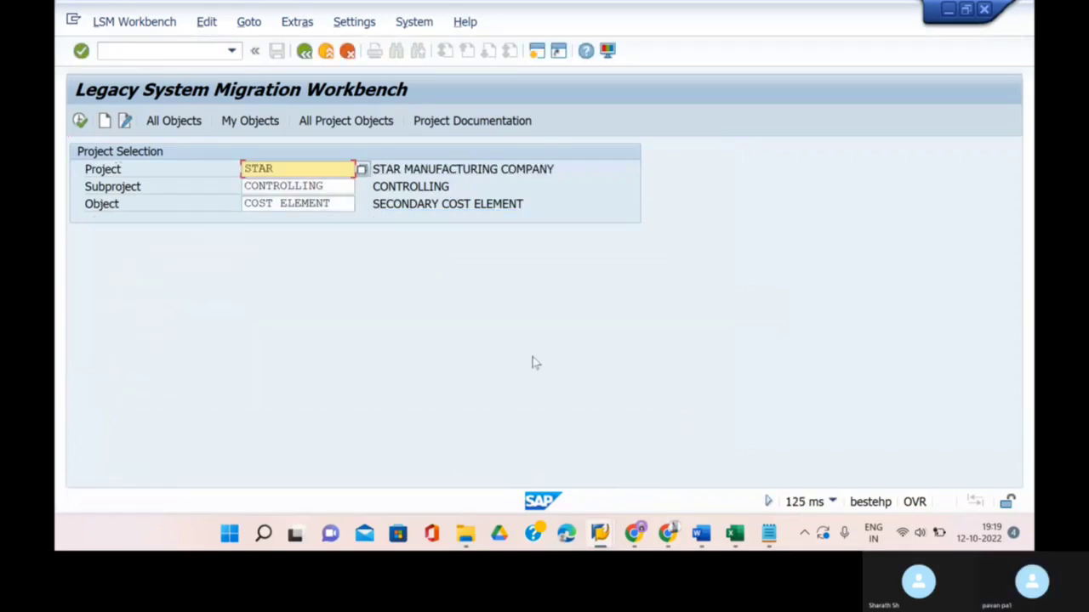
- Open the STAR object's process steps and run Maintain Object Attributes
left_click(80, 122)
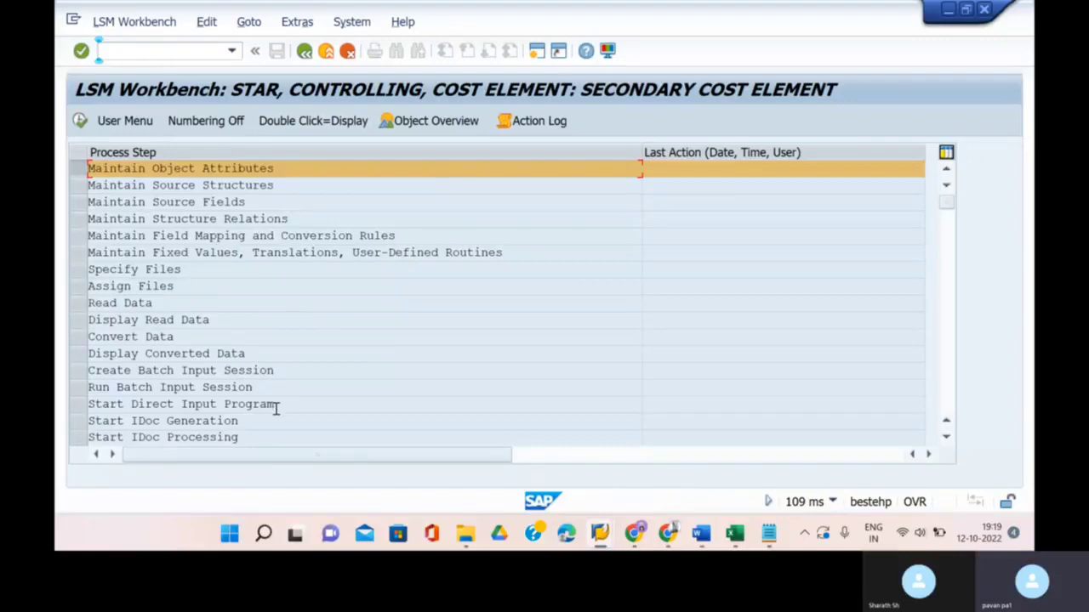
left_click(946, 439)
left_click(946, 439)
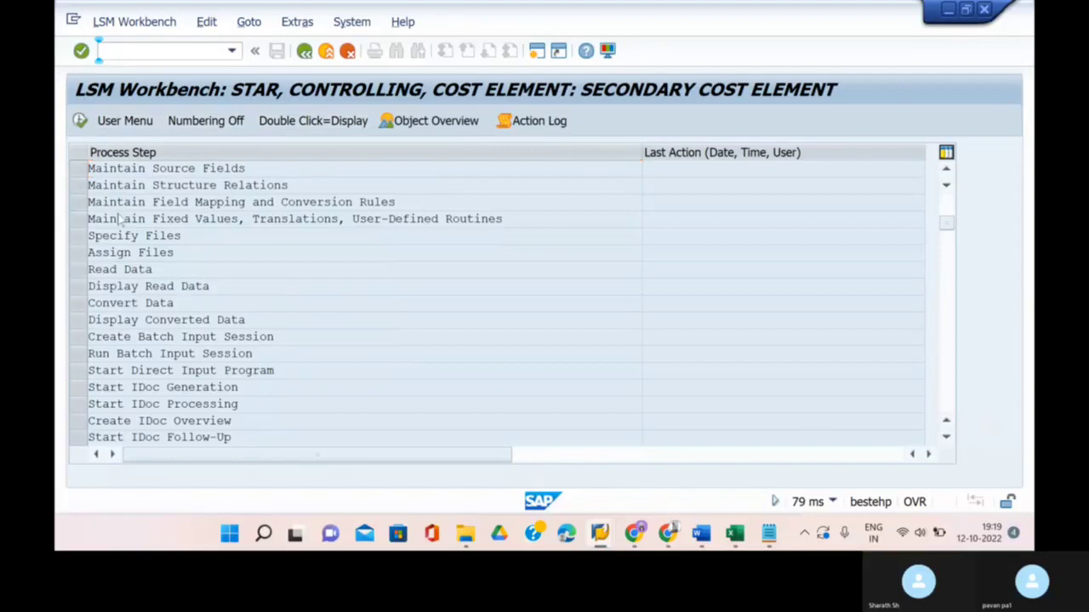
scroll(120, 220, "up", 1)
left_click(78, 121)
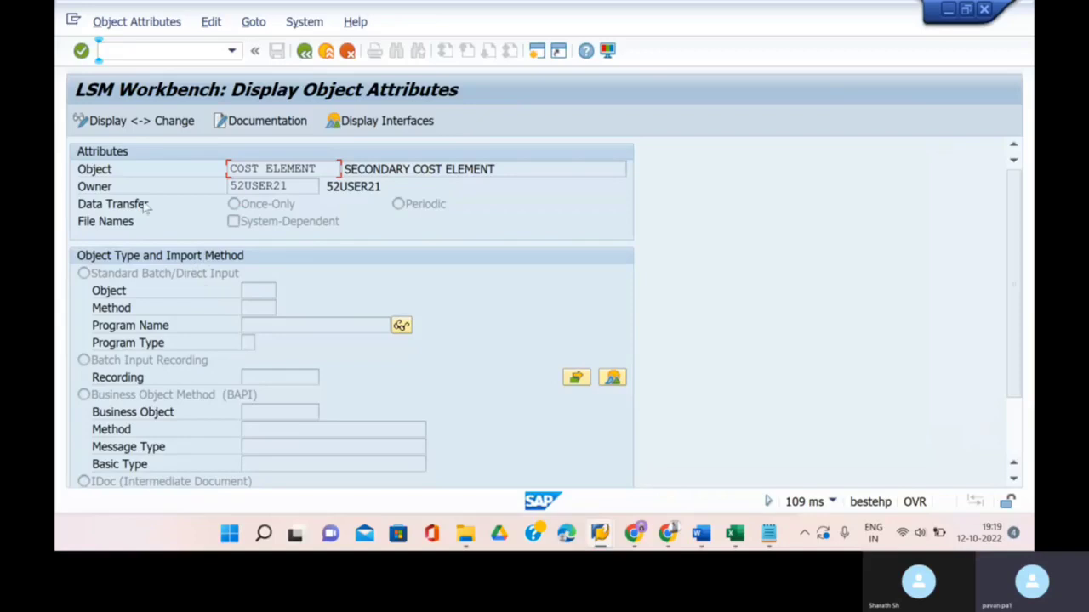
- Switch the object attributes to change mode, choose Batch Input Recording, and open the recordings overview
left_click(132, 121)
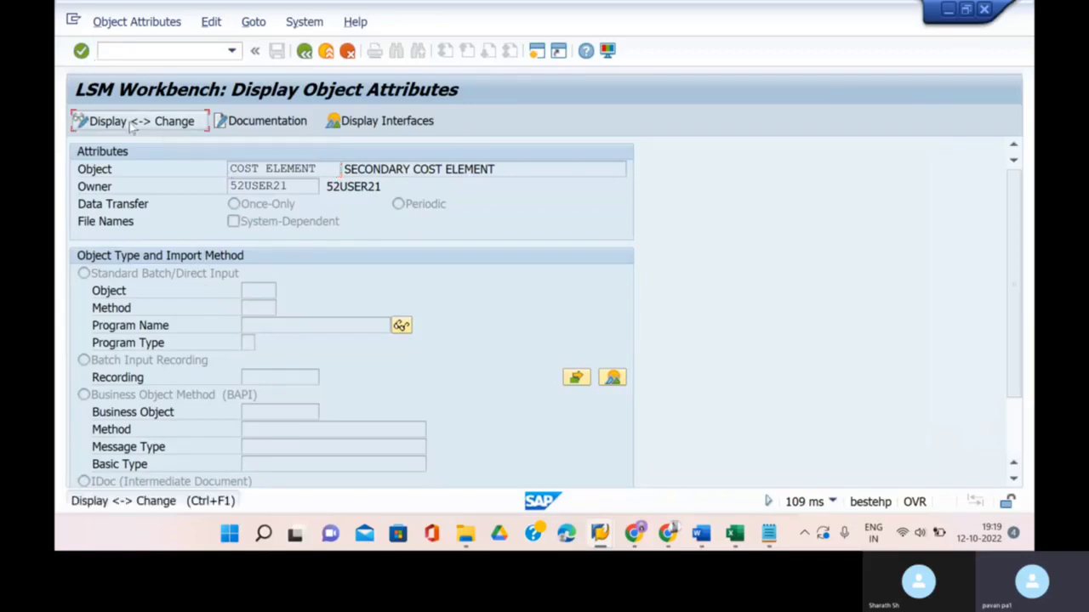
scroll(478, 344, "down", 1)
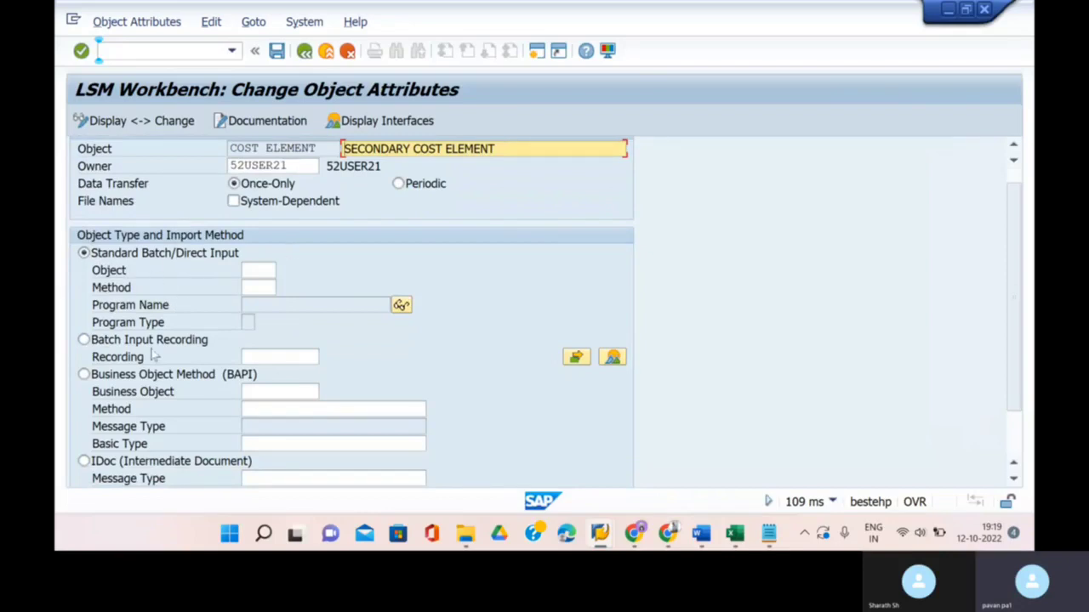
left_click(84, 341)
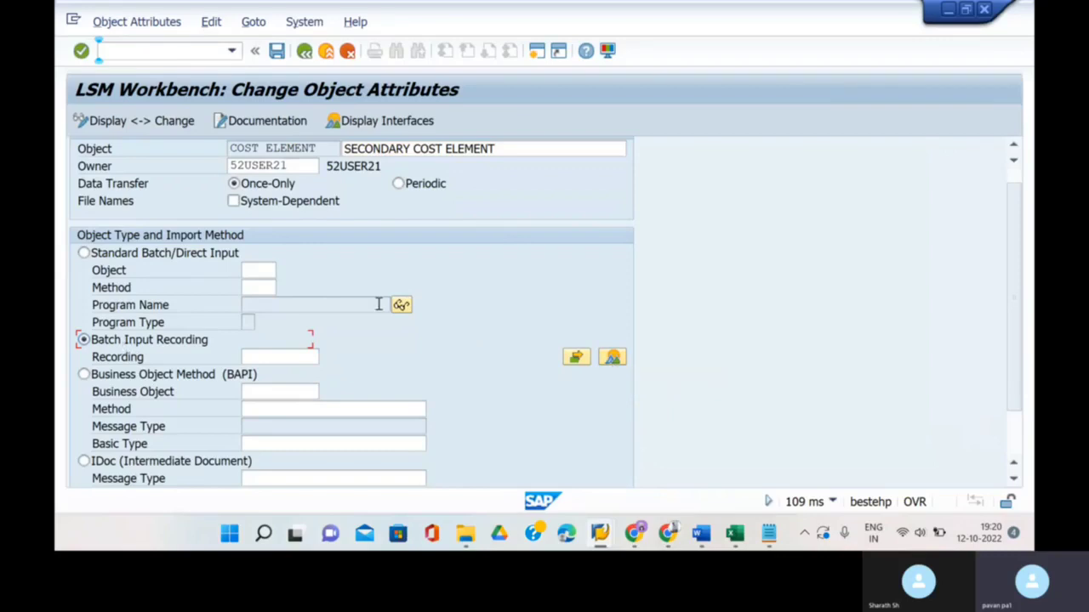
left_click(612, 358)
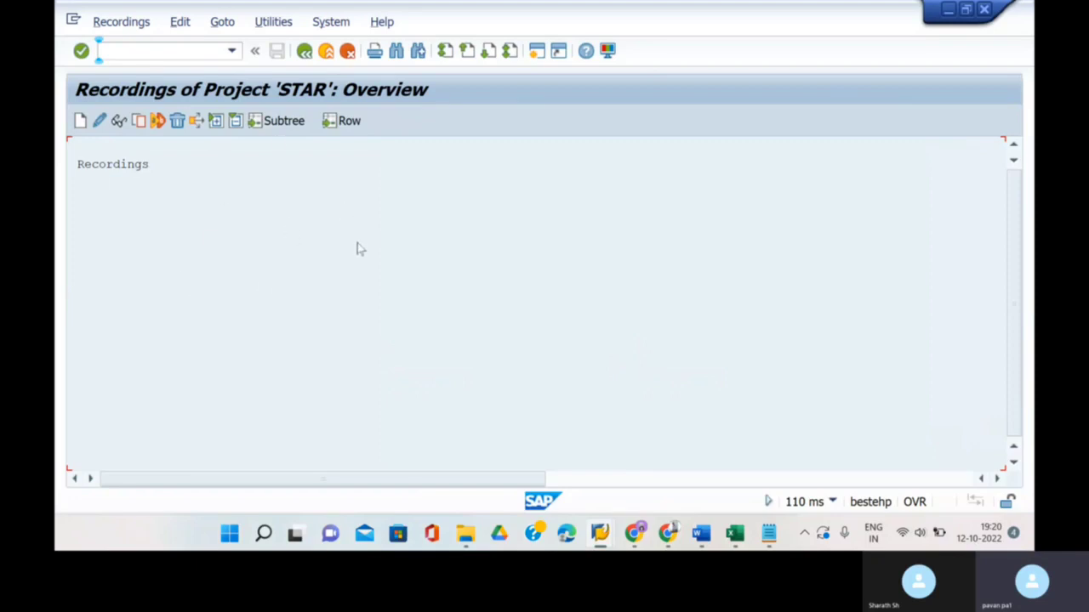
- Create recording STAR described as SECONDARY COST ELEM
left_click(80, 120)
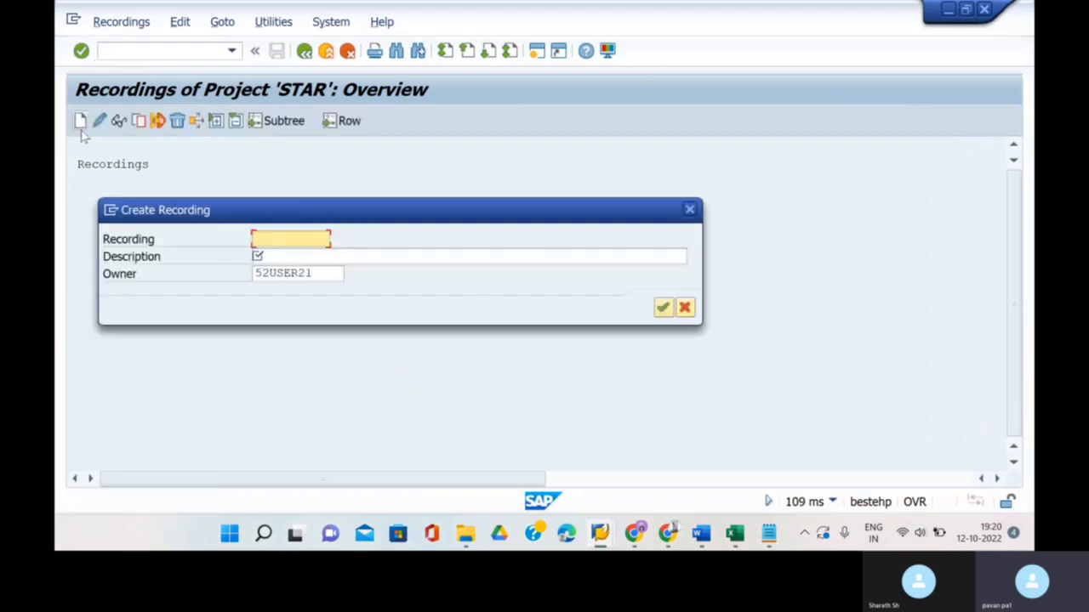
left_click(269, 243)
type("STAR")
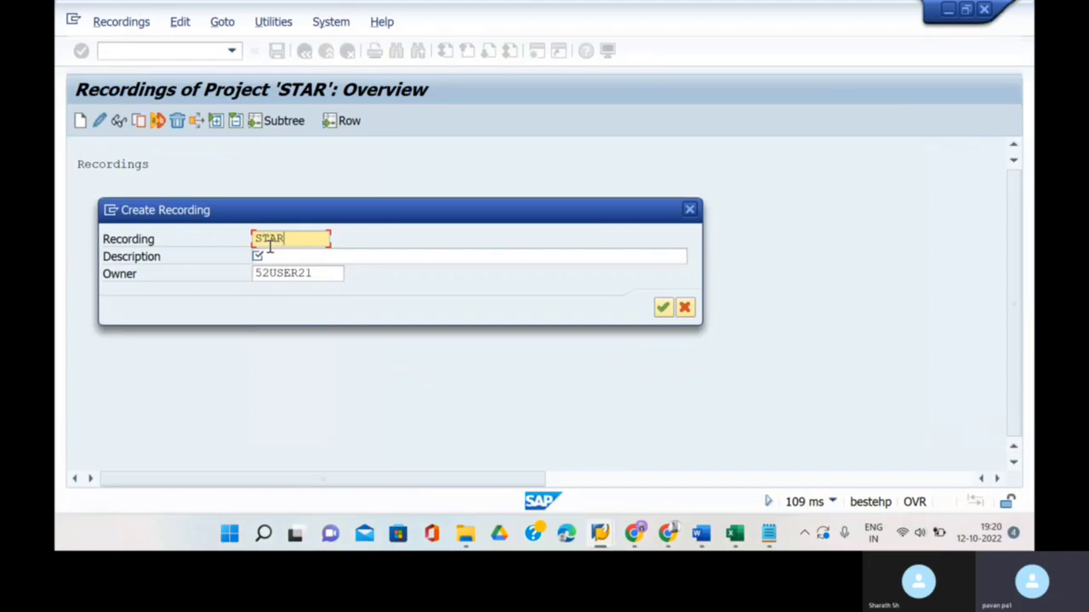
left_click(277, 254)
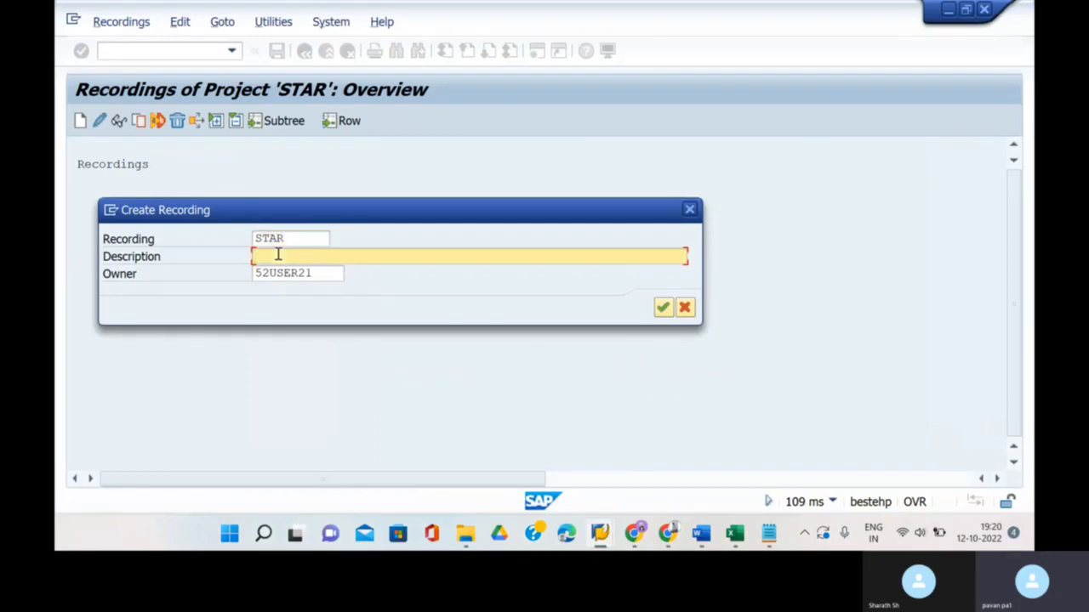
type("SEC")
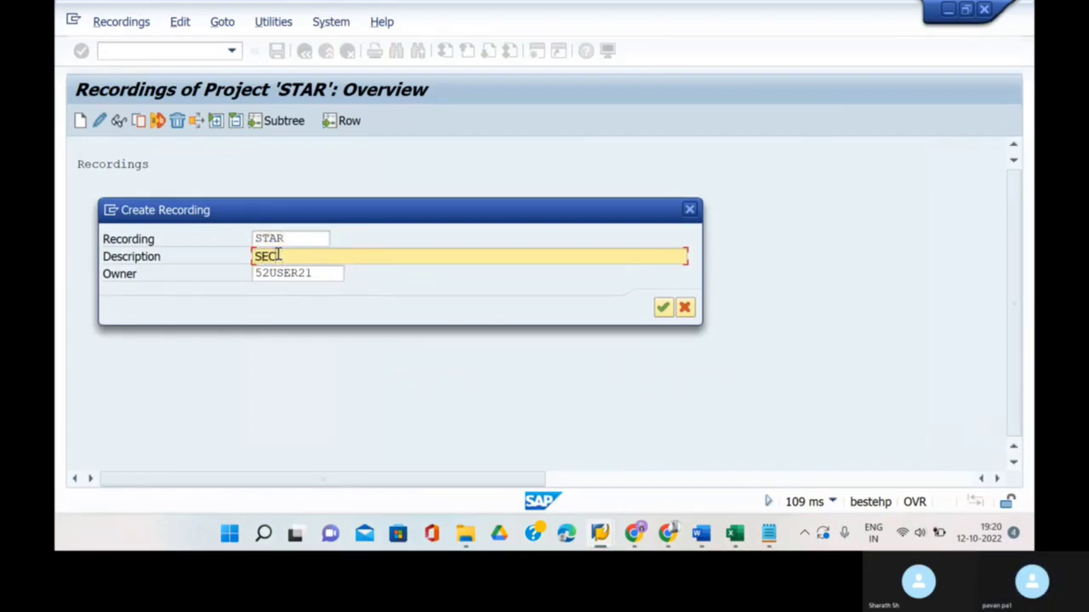
type("ONDARY COST E")
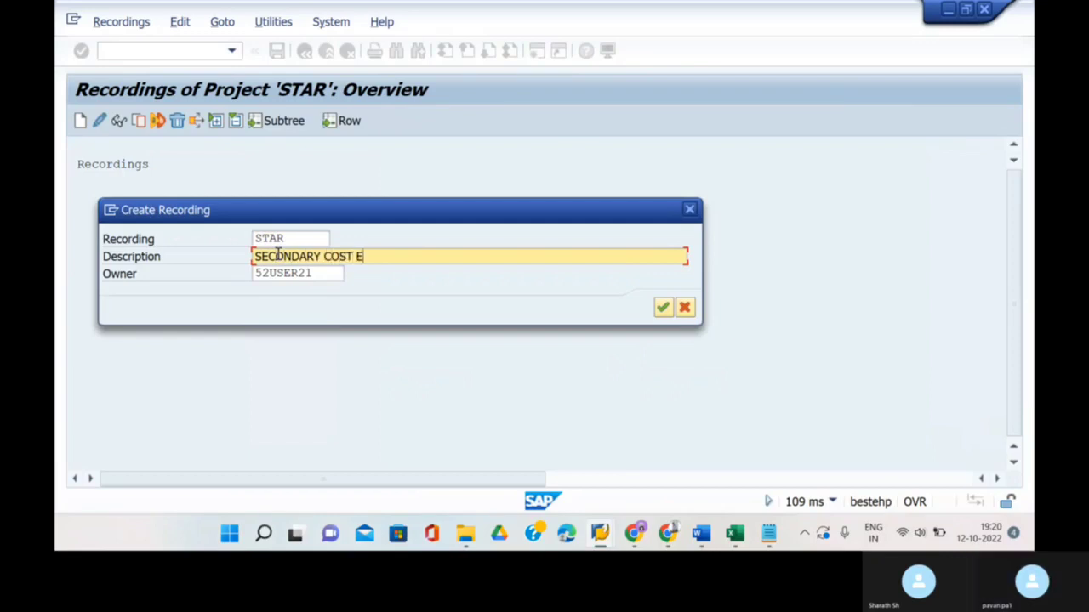
type("LEMENT")
left_click(662, 308)
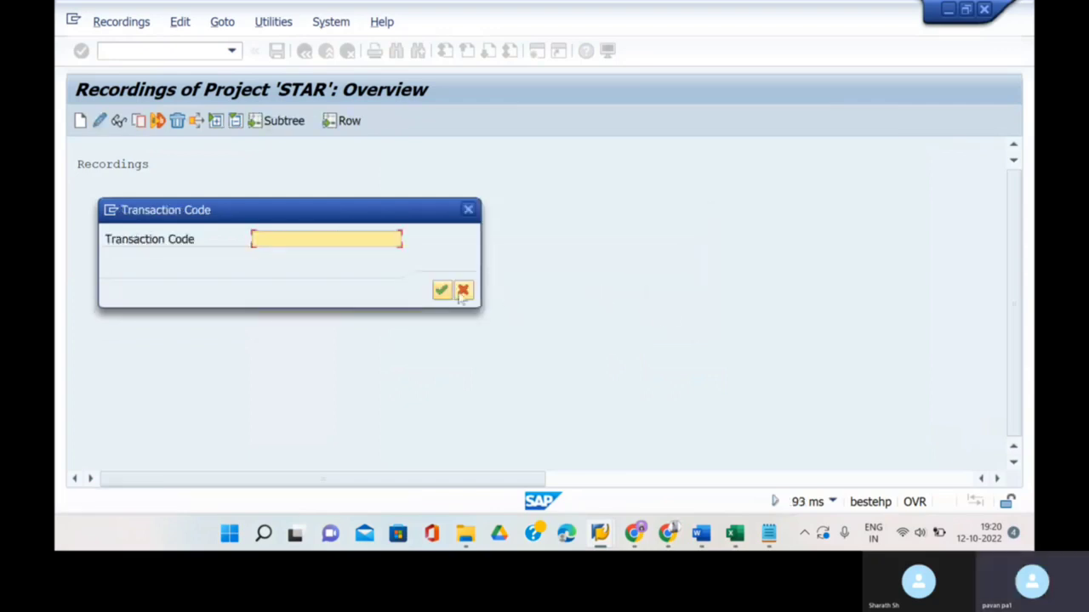
- Start recording transaction KA06, replacing the invalid code STAR21
left_click(405, 239)
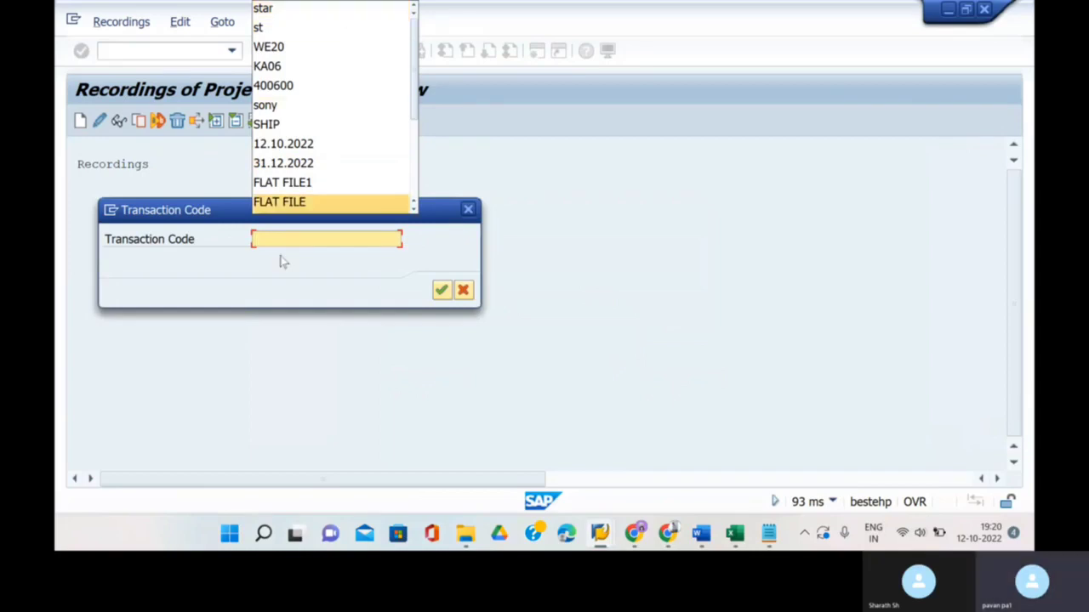
type("STAR")
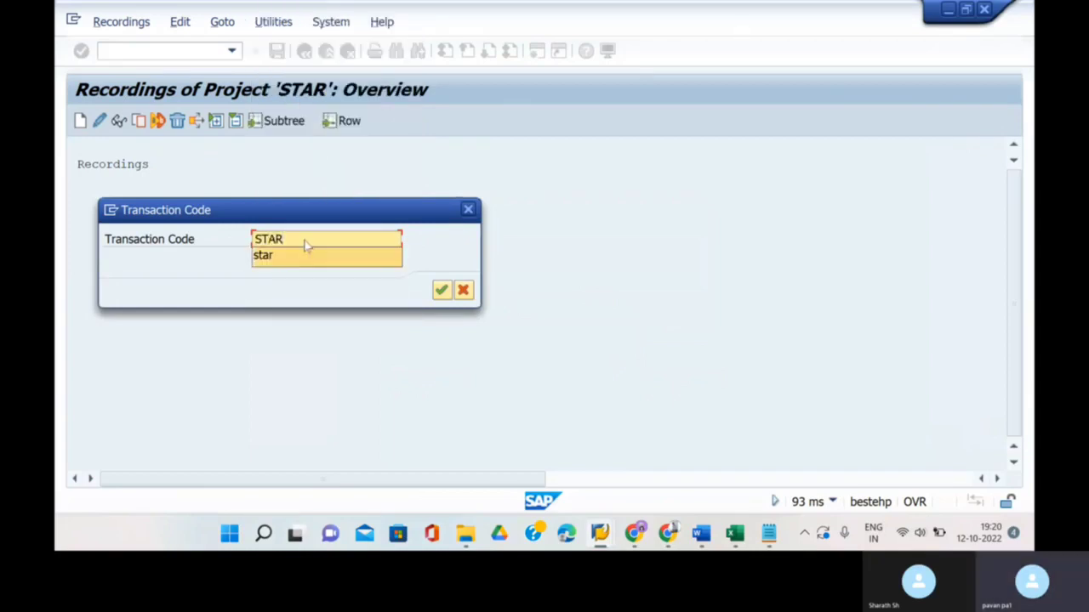
type("2")
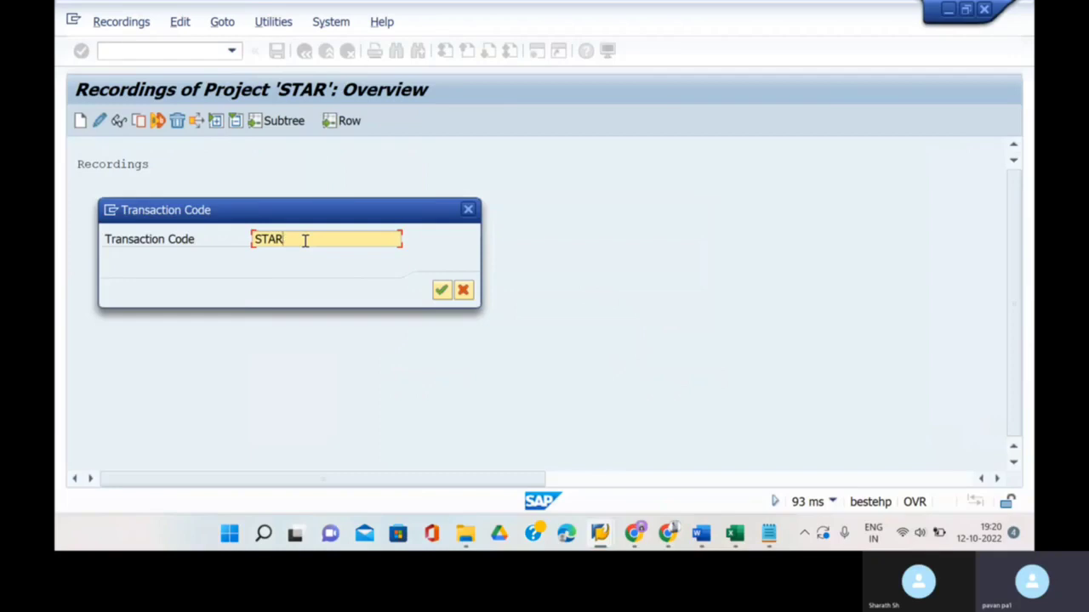
type("1")
left_click(441, 290)
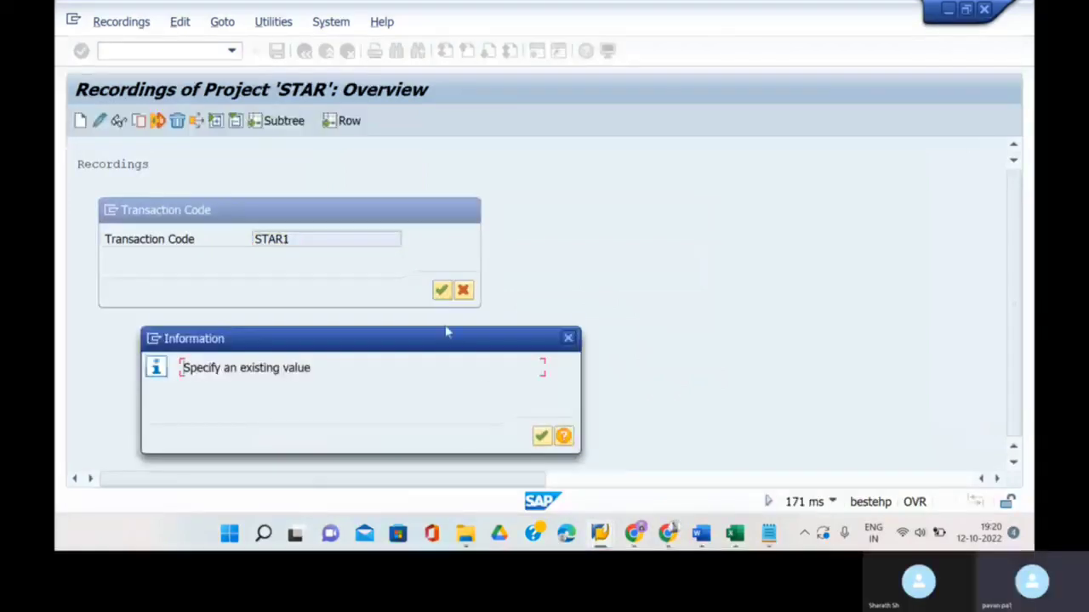
left_click(541, 436)
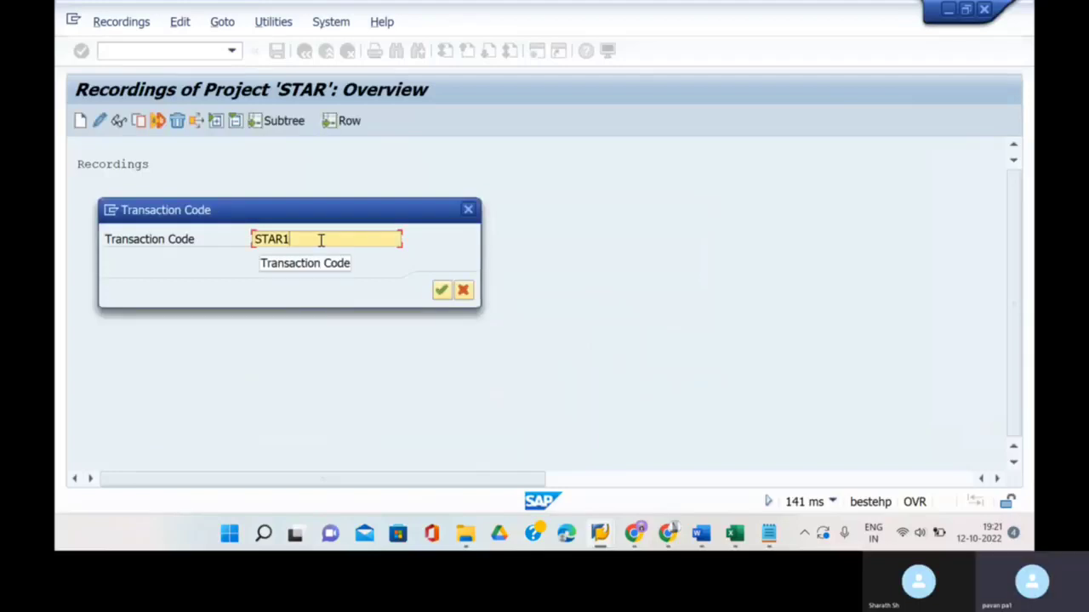
key("BackSpace")
key("BackSpace")
key("BackSpace")
key("BackSpace")
key("BackSpace")
type("KA")
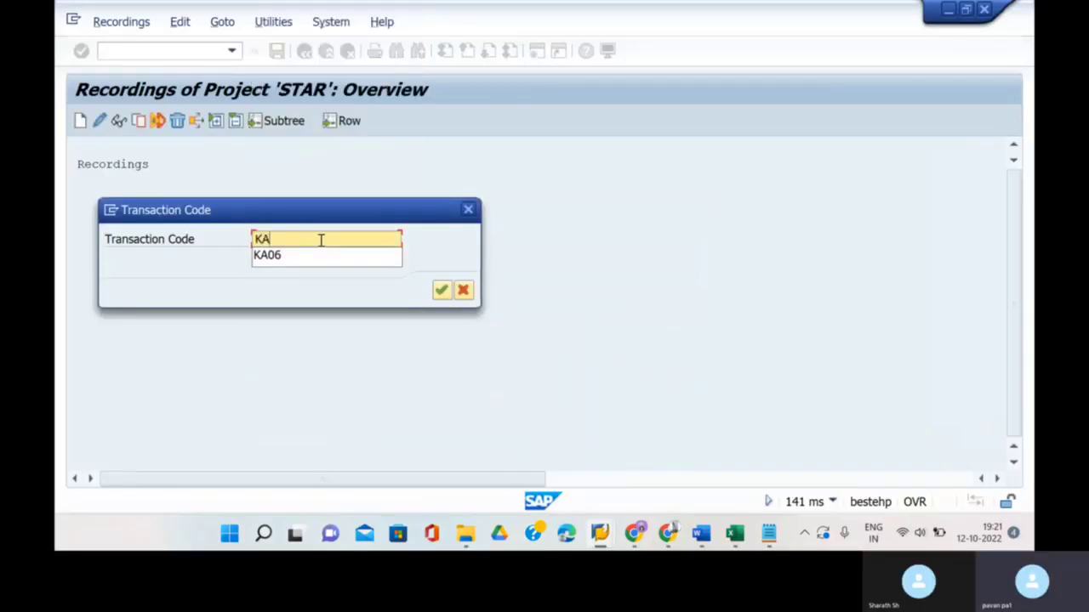
type("06")
key("Return")
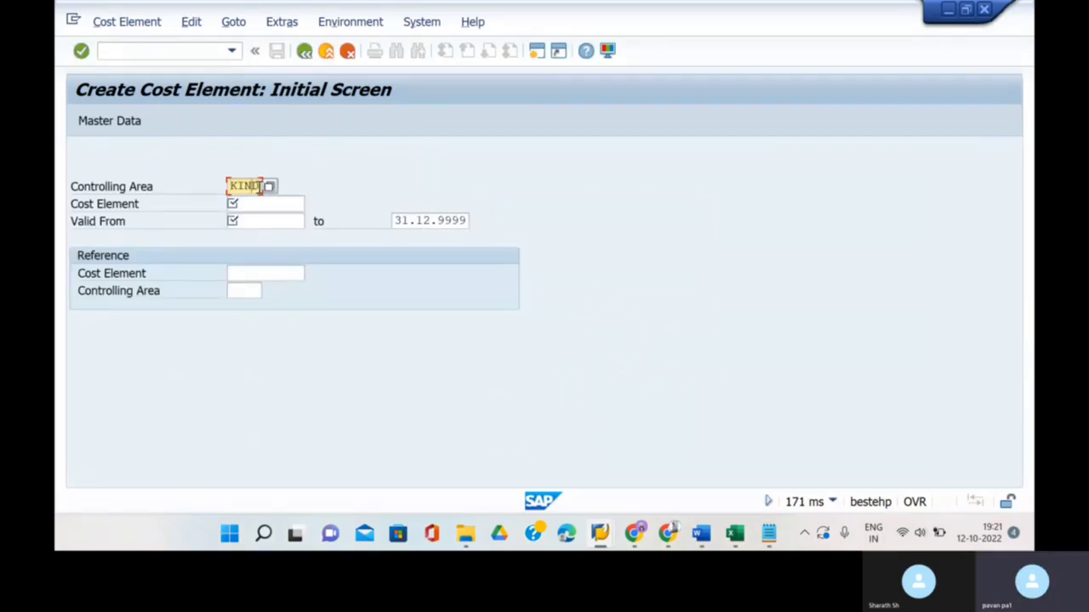
- Enter controlling area STAR, cost element 400601 and valid-from date 01.10.2022, then continue
left_click(833, 502)
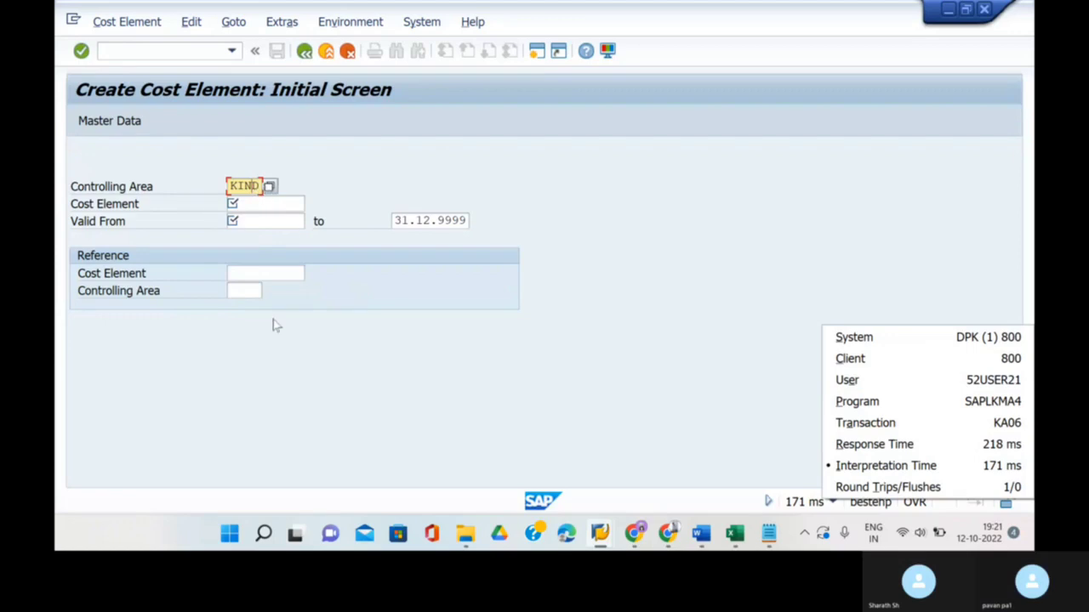
left_click(330, 228)
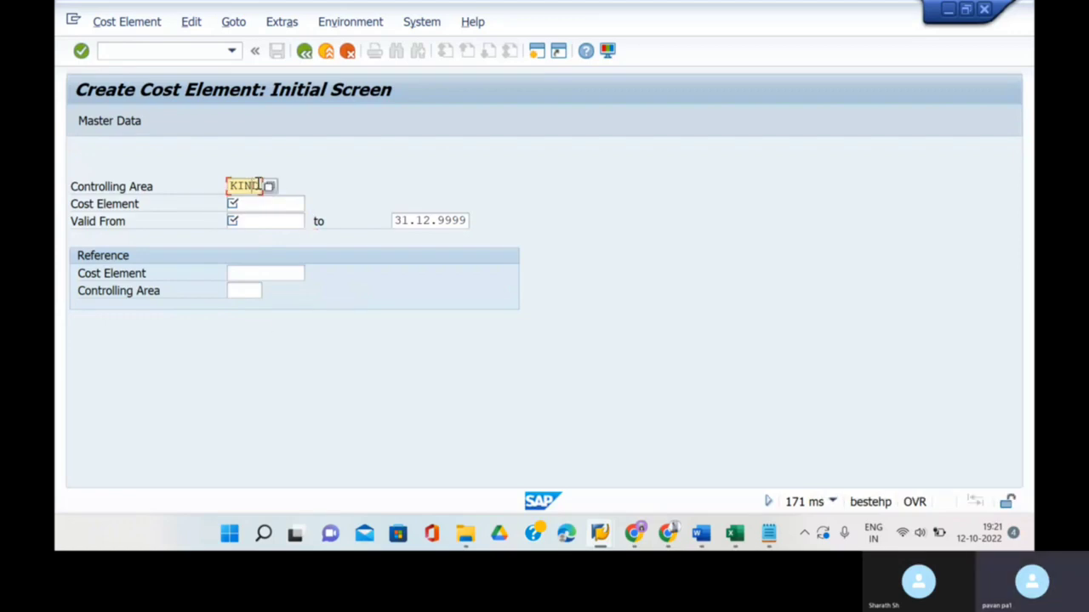
key("BackSpace")
key("BackSpace")
key("BackSpace")
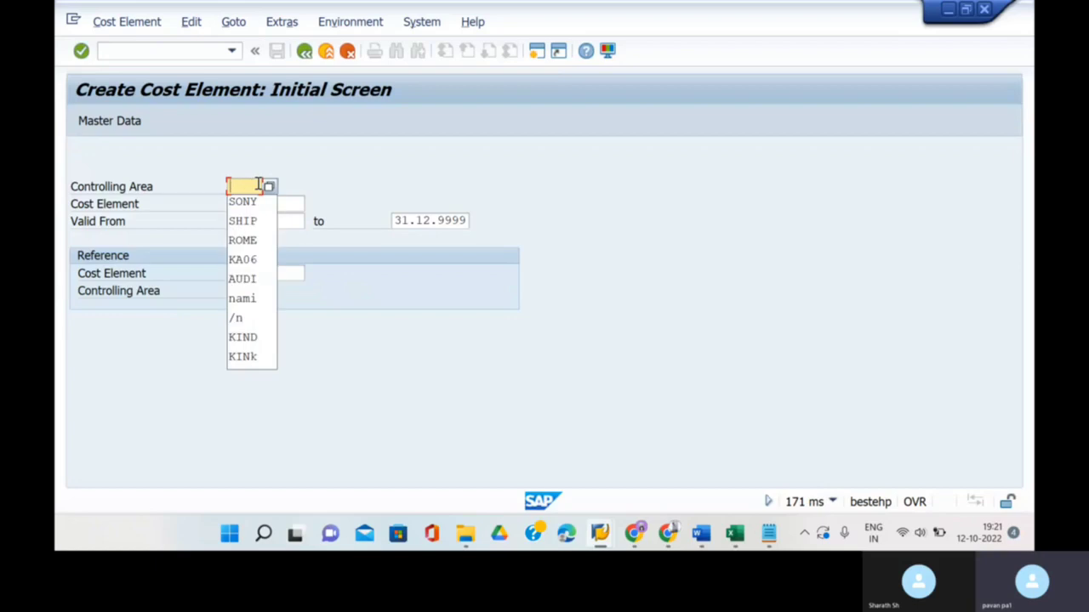
type("STAR")
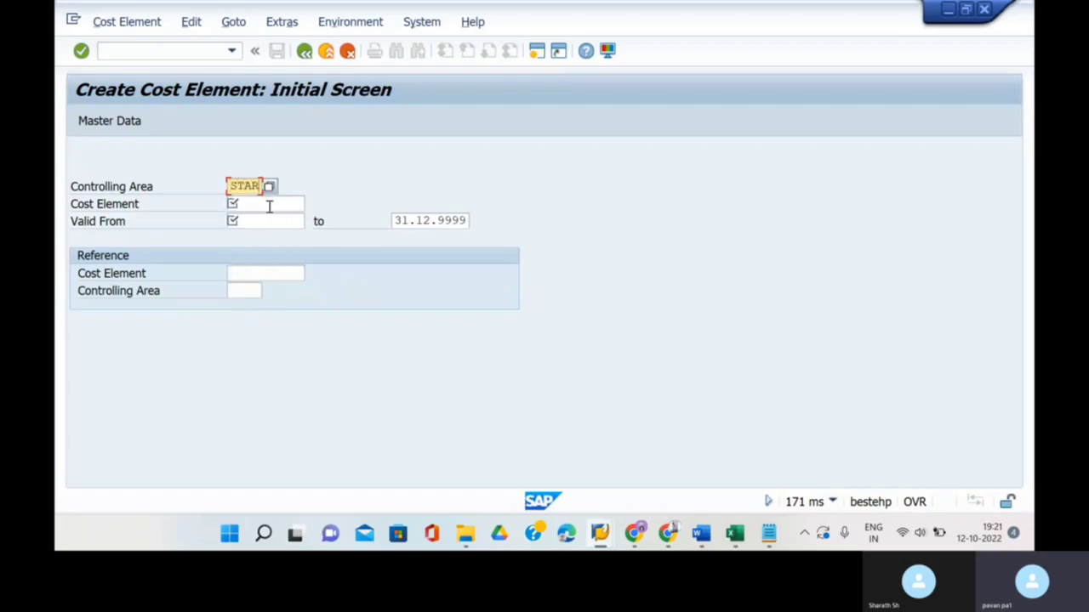
left_click(267, 204)
left_click(270, 222)
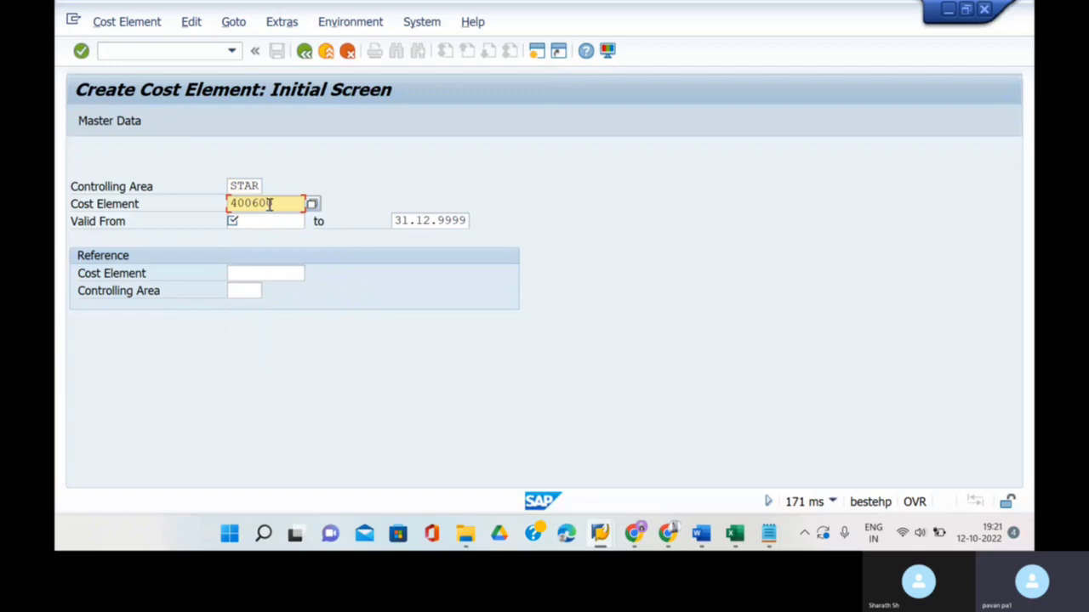
type("1")
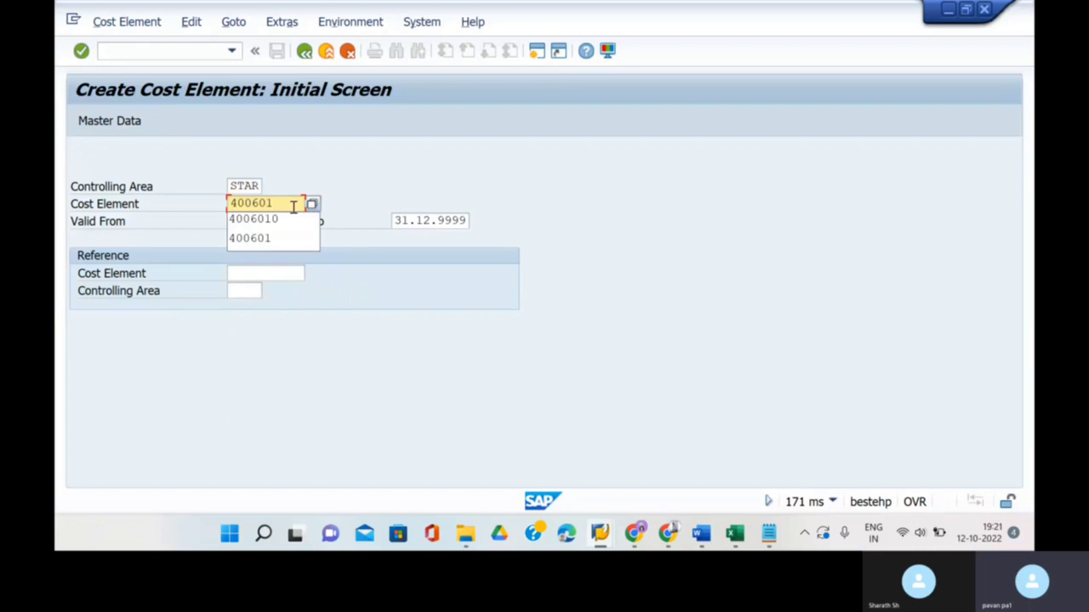
left_click(285, 177)
left_click(273, 222)
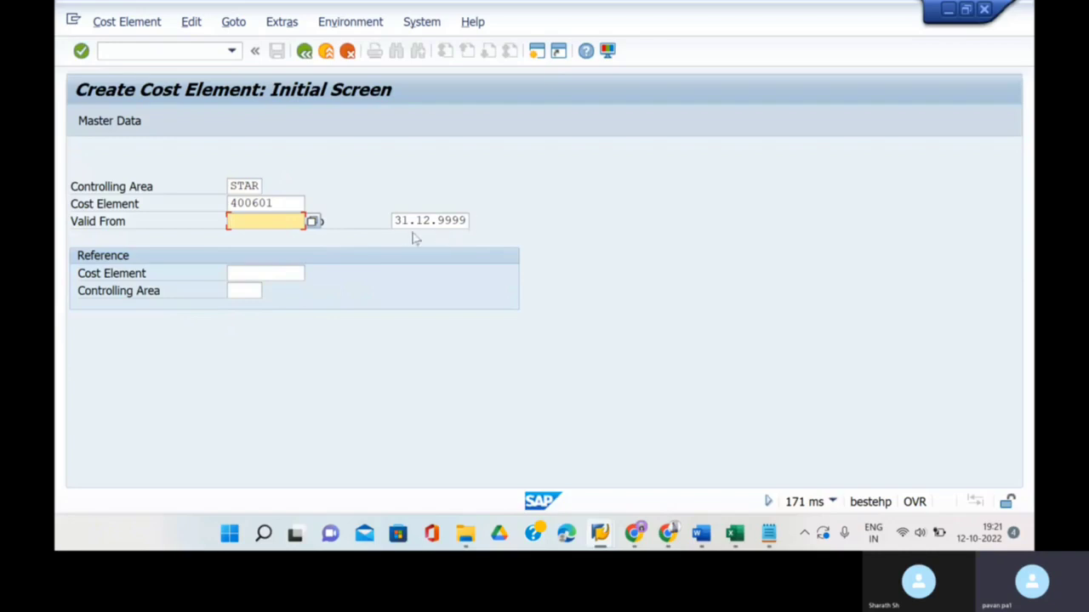
type("01")
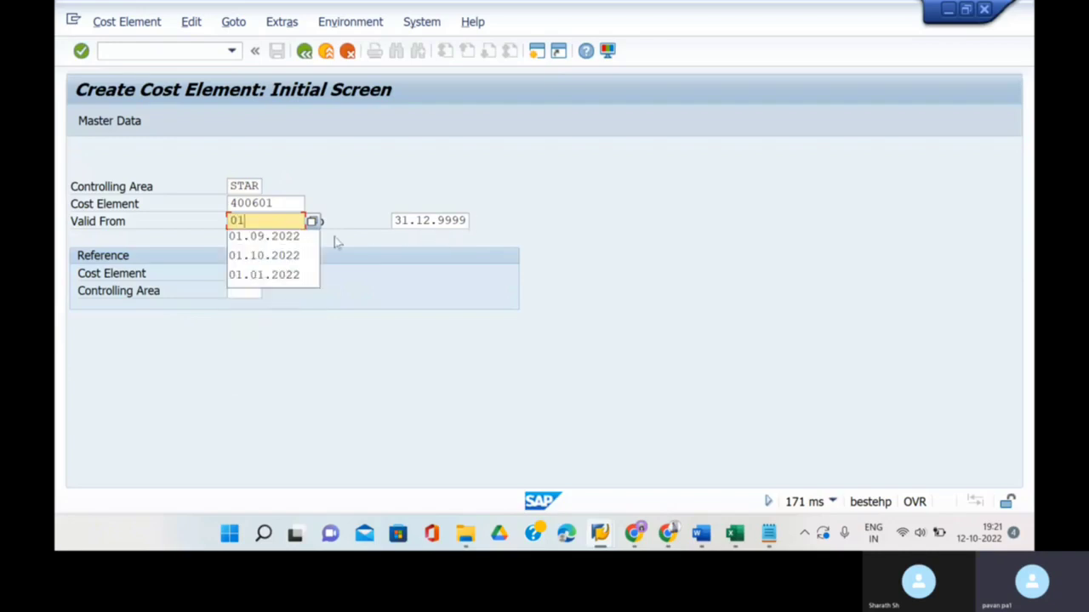
type(".10.")
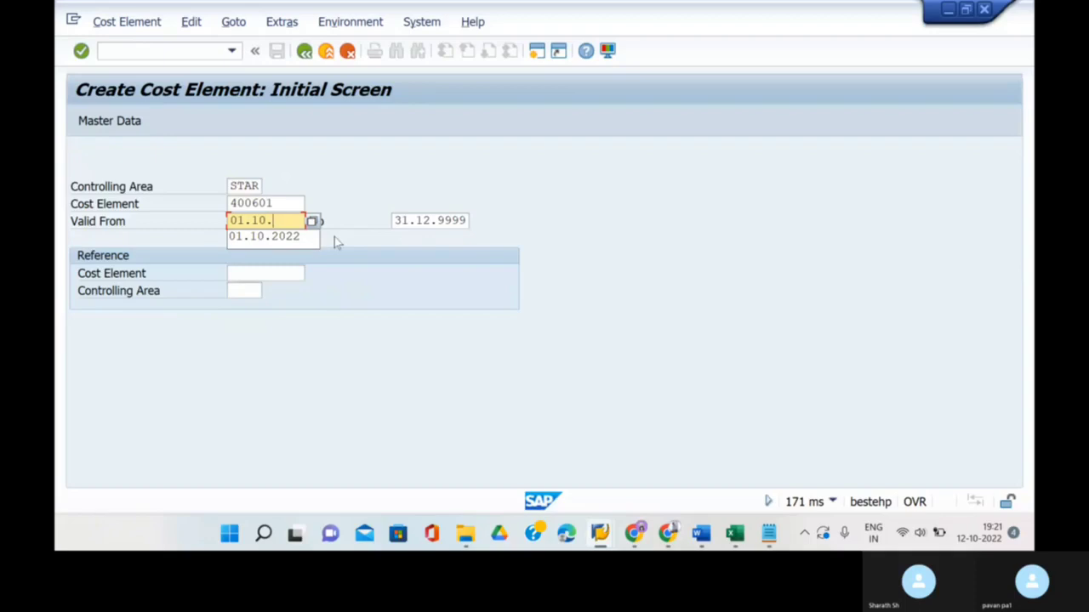
type("2022")
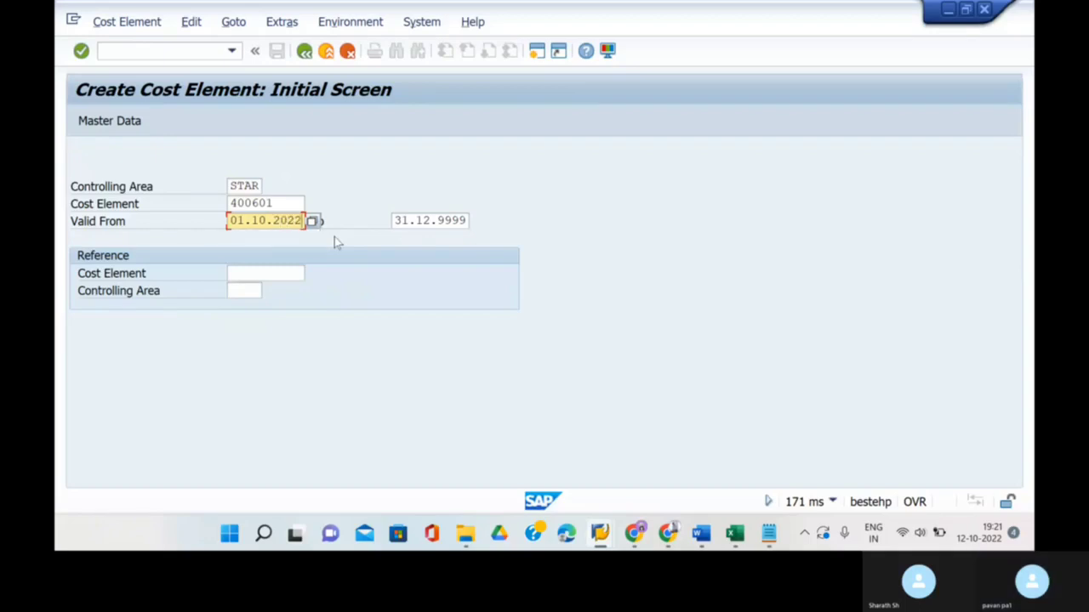
key("Return")
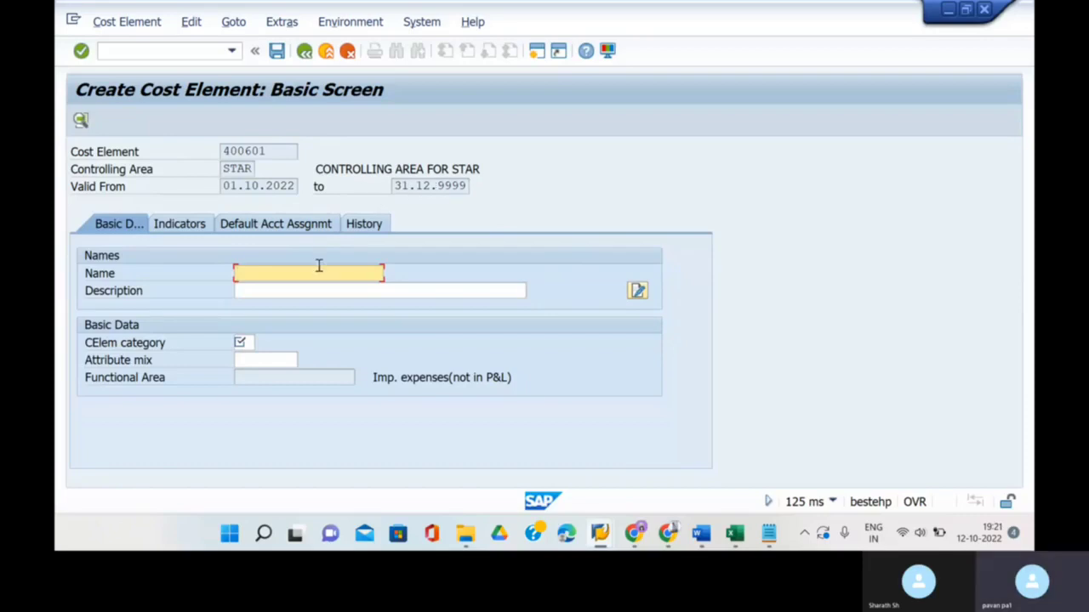
- Enter name and description RESULT ANALYSIS KEY, choose category 31, and save the cost element
type("R")
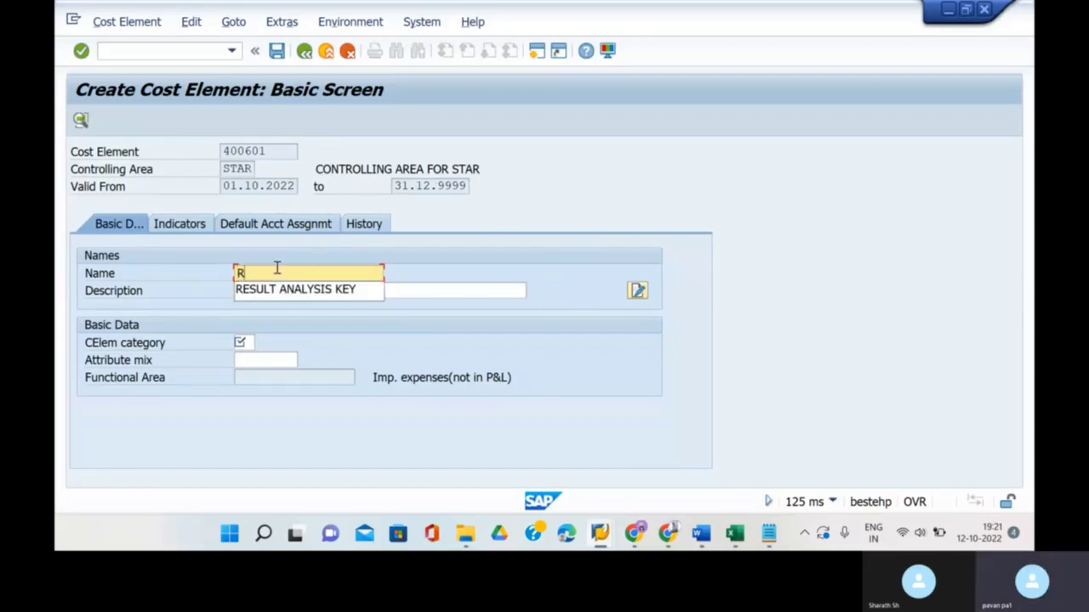
left_click(301, 290)
left_click(301, 290)
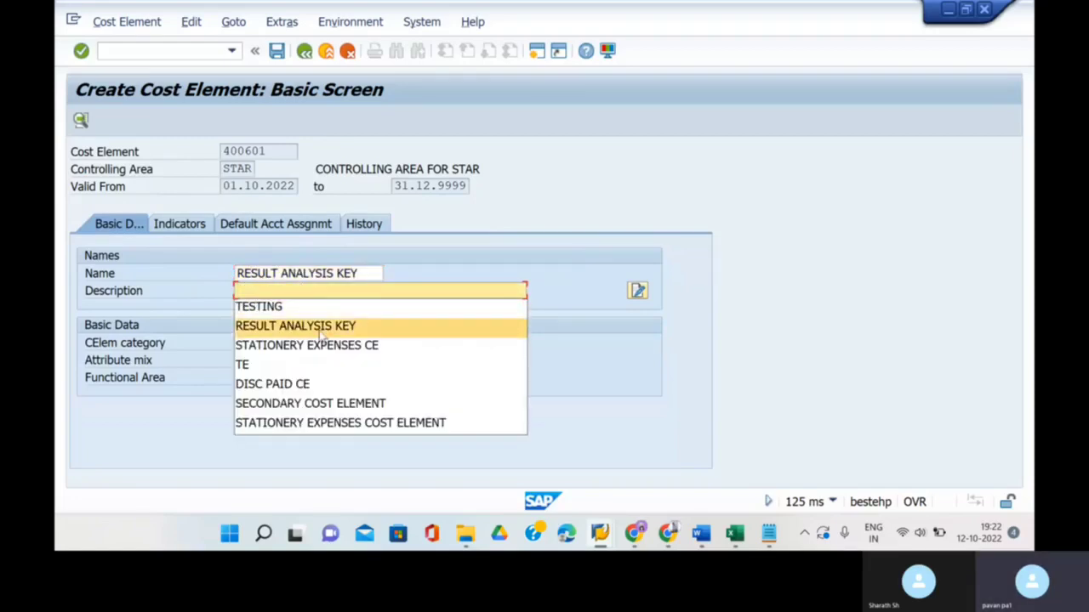
left_click(322, 330)
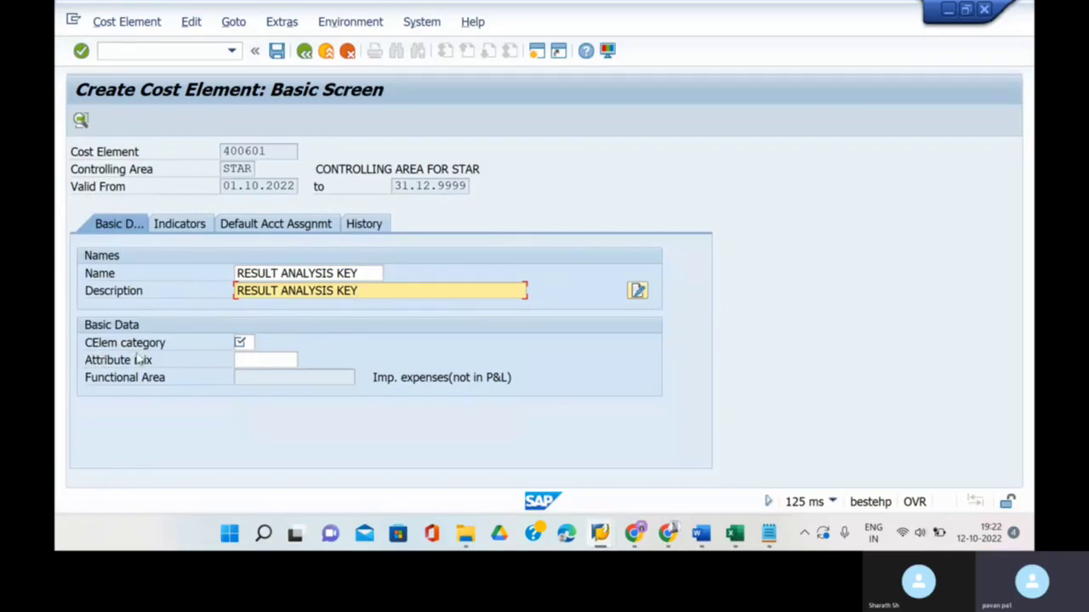
left_click(250, 342)
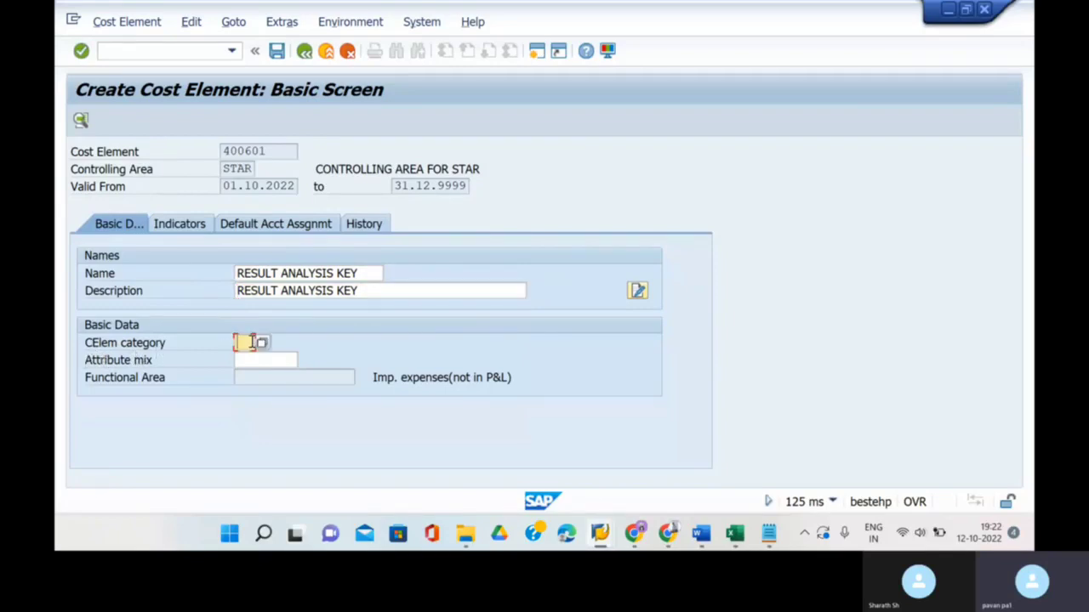
left_click(262, 343)
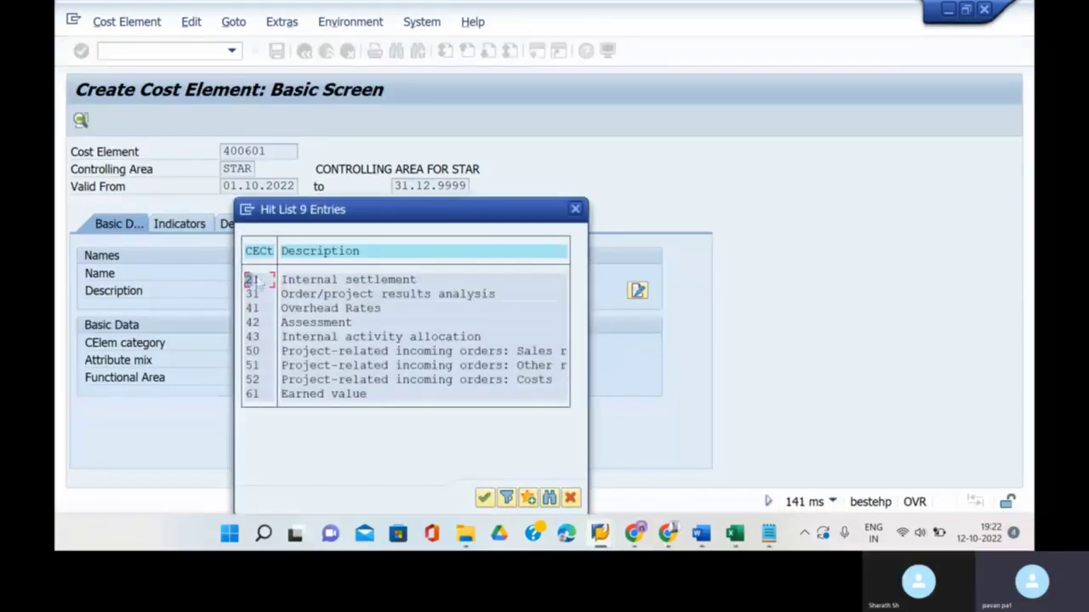
left_click(253, 294)
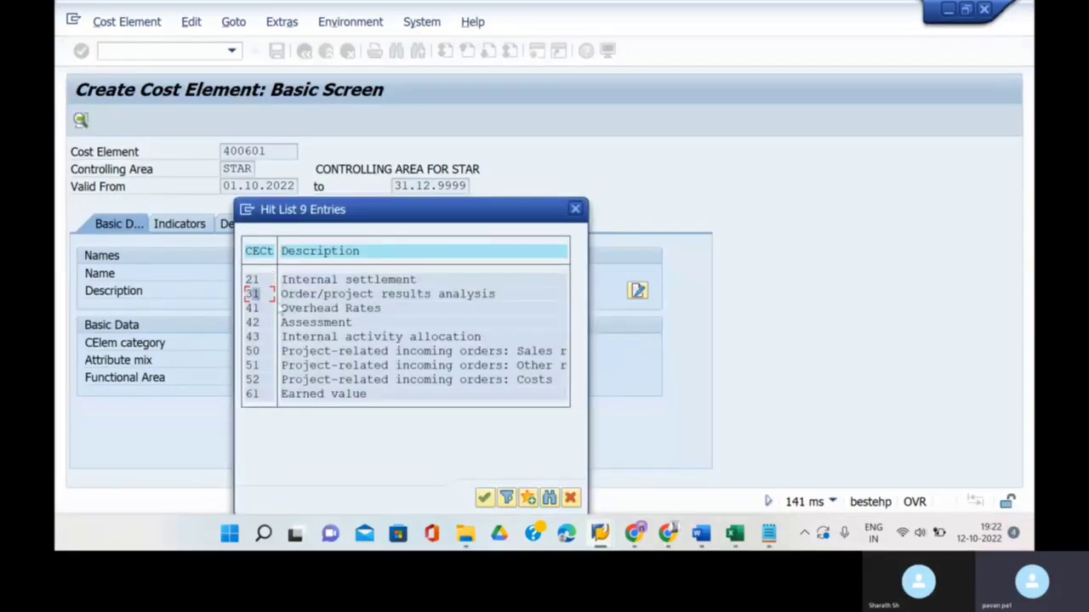
left_click(484, 500)
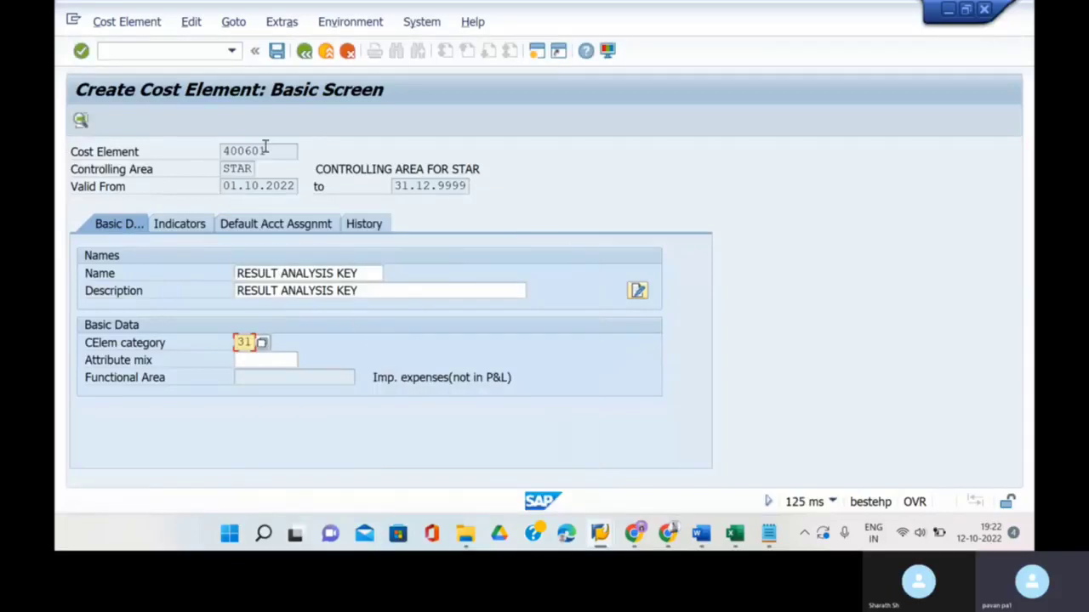
left_click(276, 51)
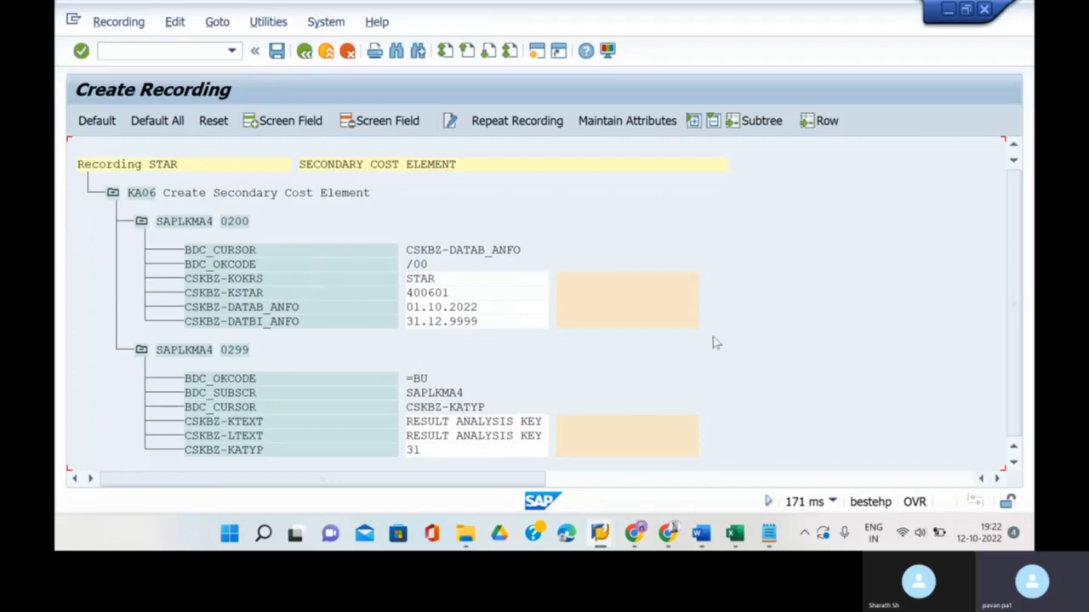
- Assign default names to the recorded fields, save the recording, and go back to the overview
scroll(713, 342, "right", 2)
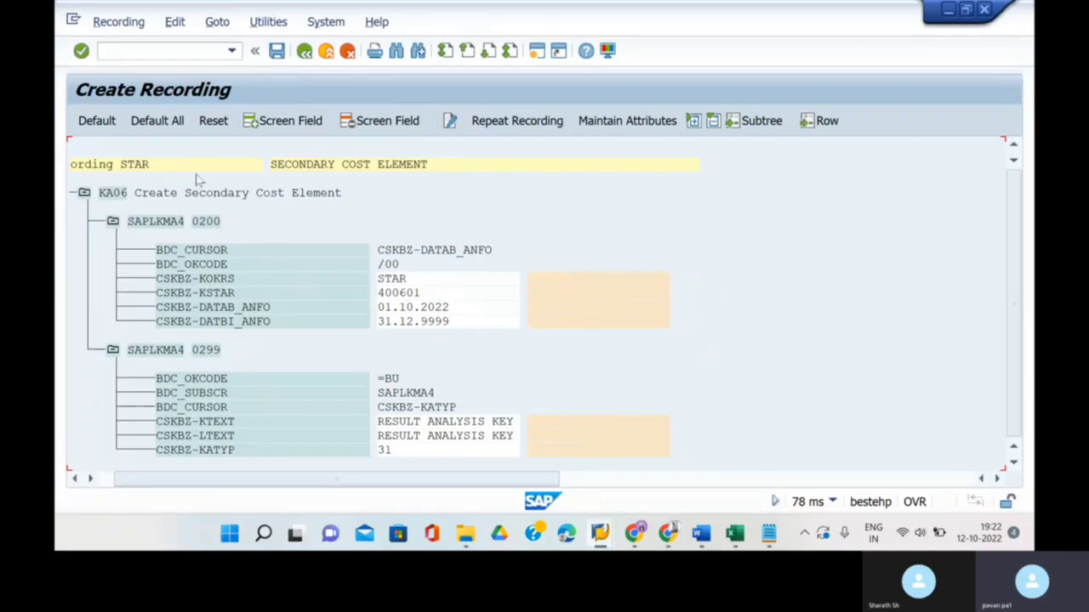
left_click(157, 122)
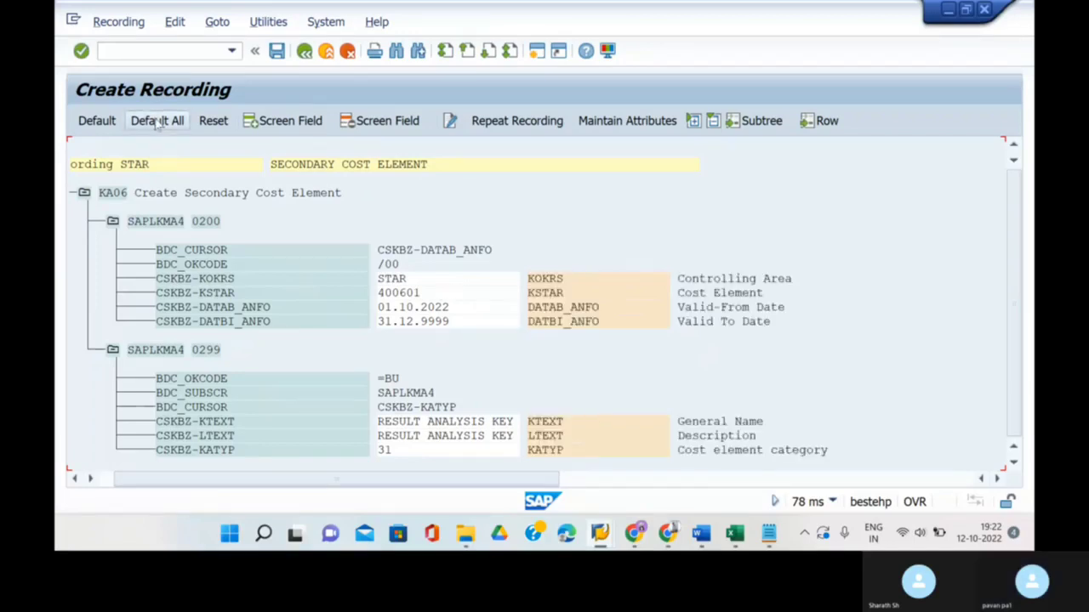
scroll(466, 293, "right", 1)
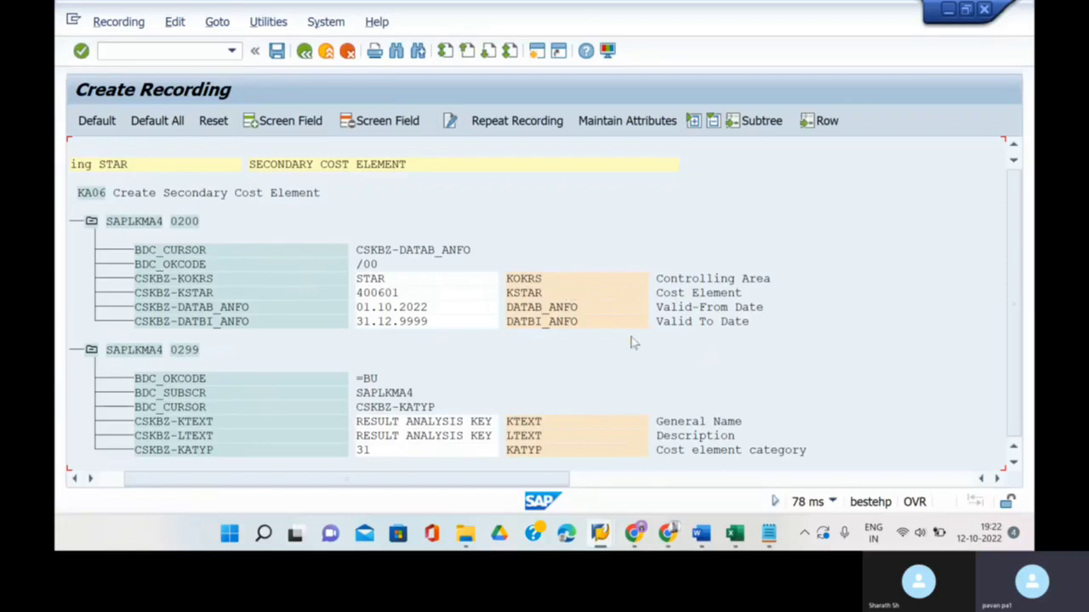
scroll(631, 342, "right", 1)
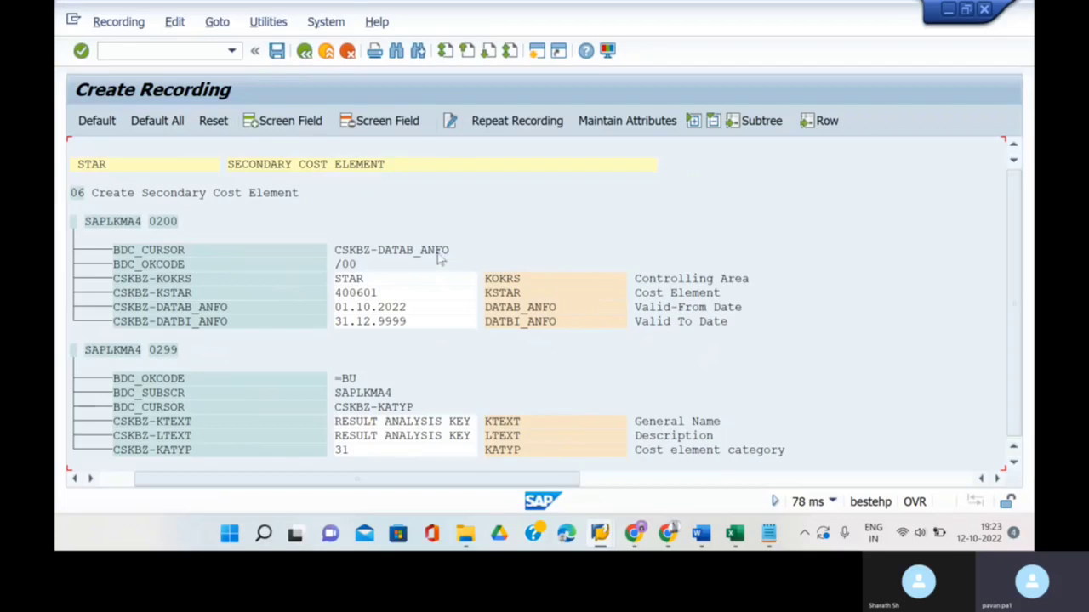
left_click(278, 53)
left_click(305, 52)
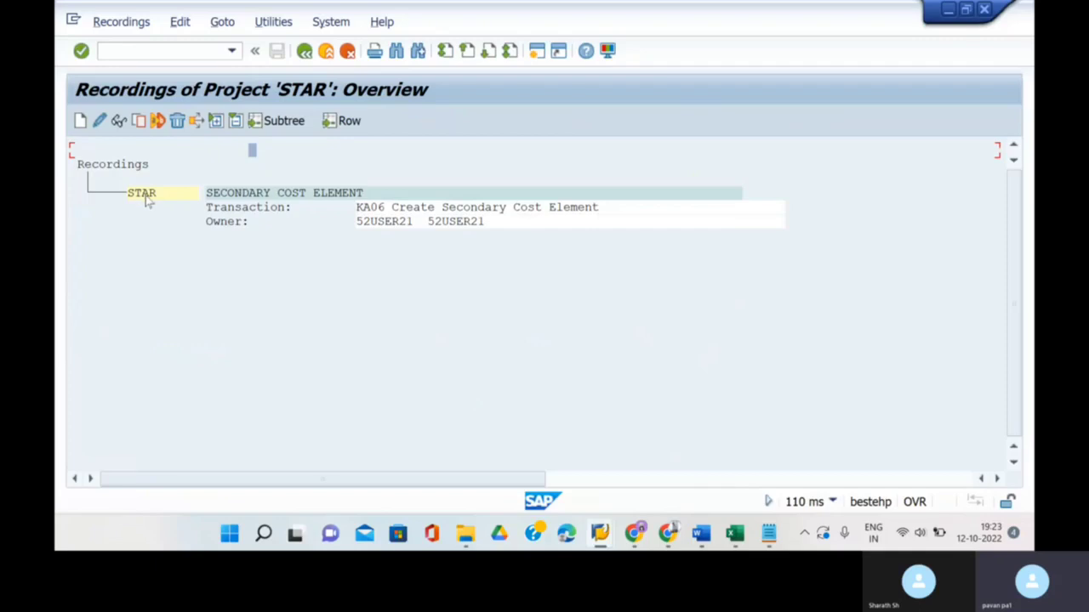
- Enter STAR as the object's batch input recording, save the attributes, and return to the process steps
left_click(166, 194)
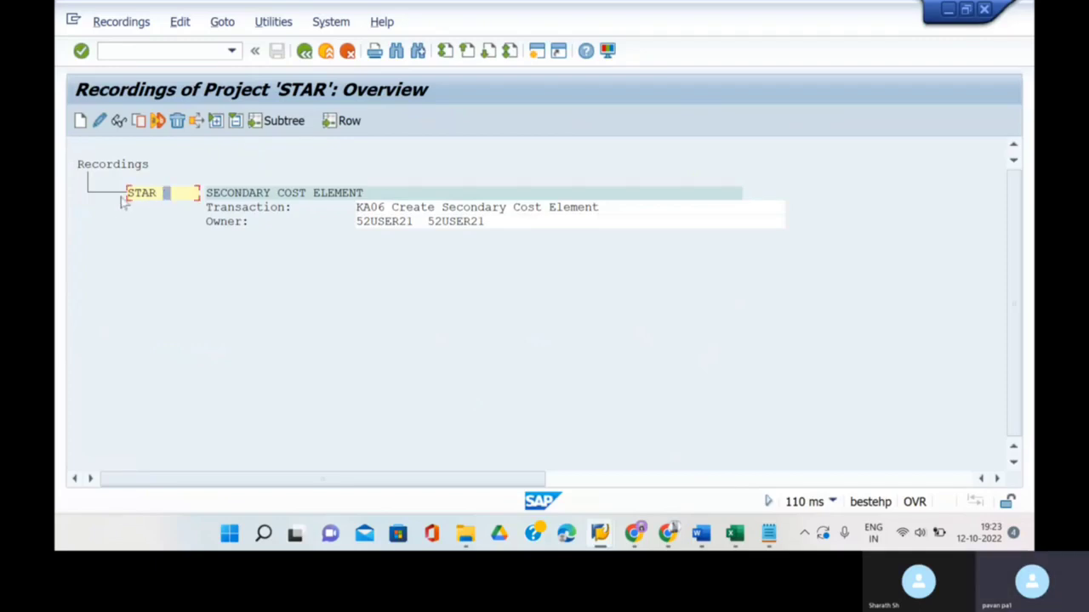
left_click(305, 52)
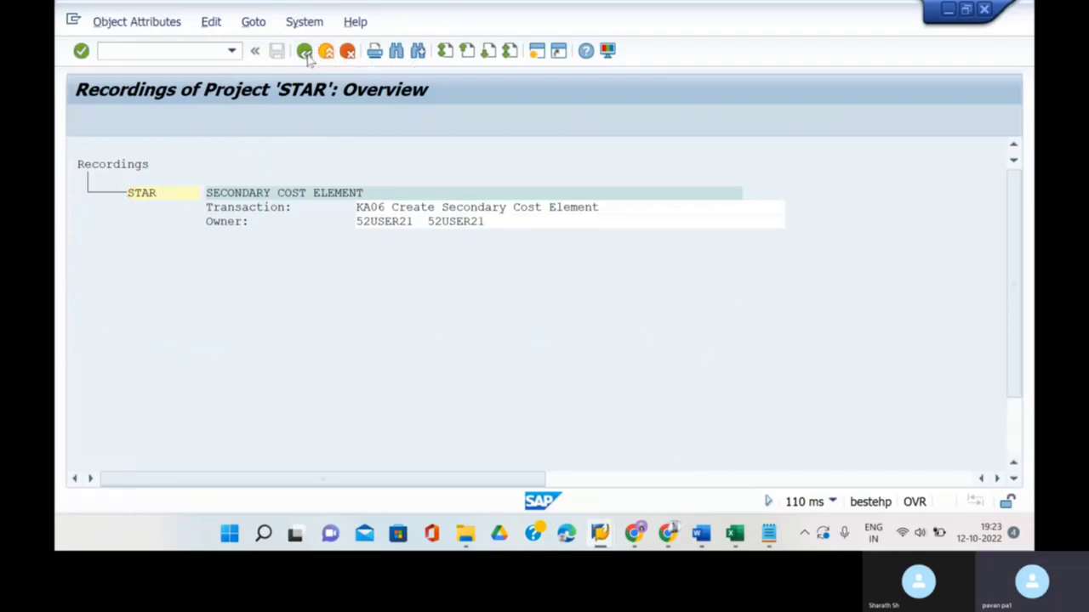
left_click(244, 378)
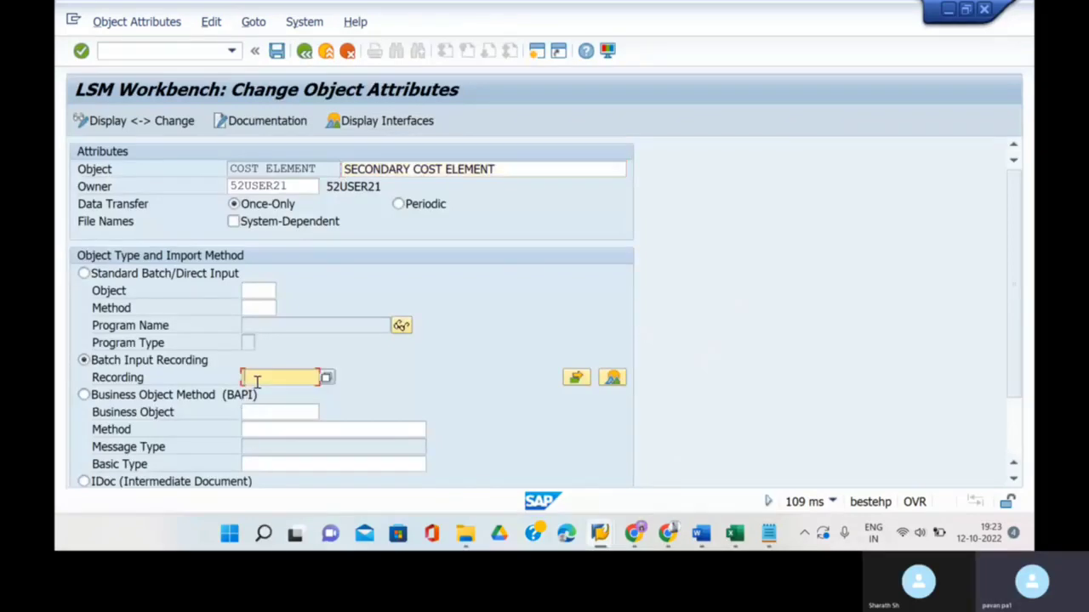
type("STAR")
left_click(276, 50)
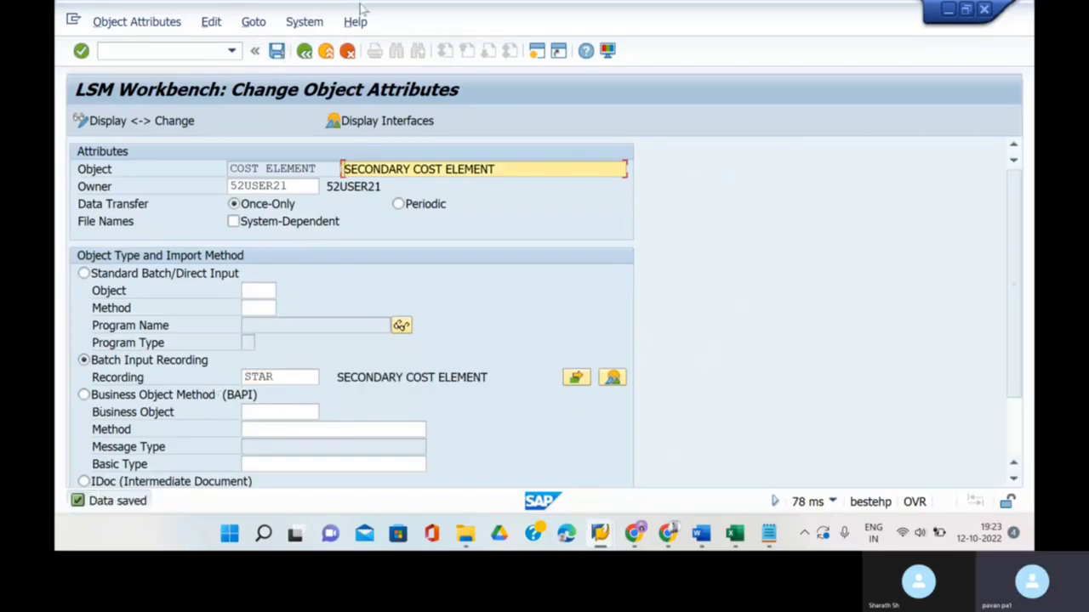
left_click(304, 52)
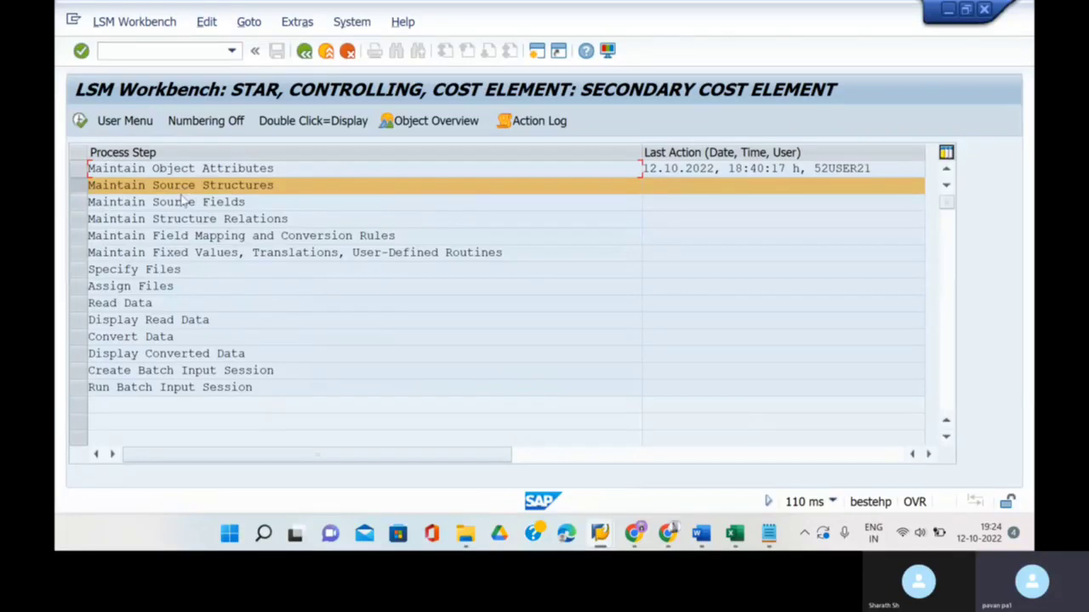
- Copy the STAR fields KOKRS through KATYP with descriptions, types and lengths from the Object Overview table into Excel
left_click(439, 121)
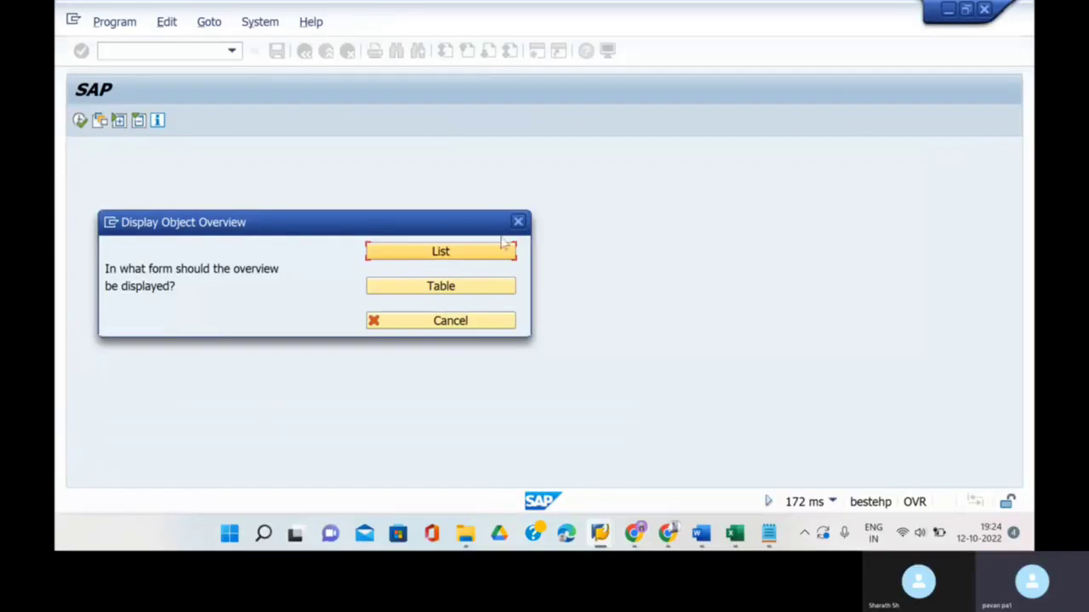
left_click(447, 287)
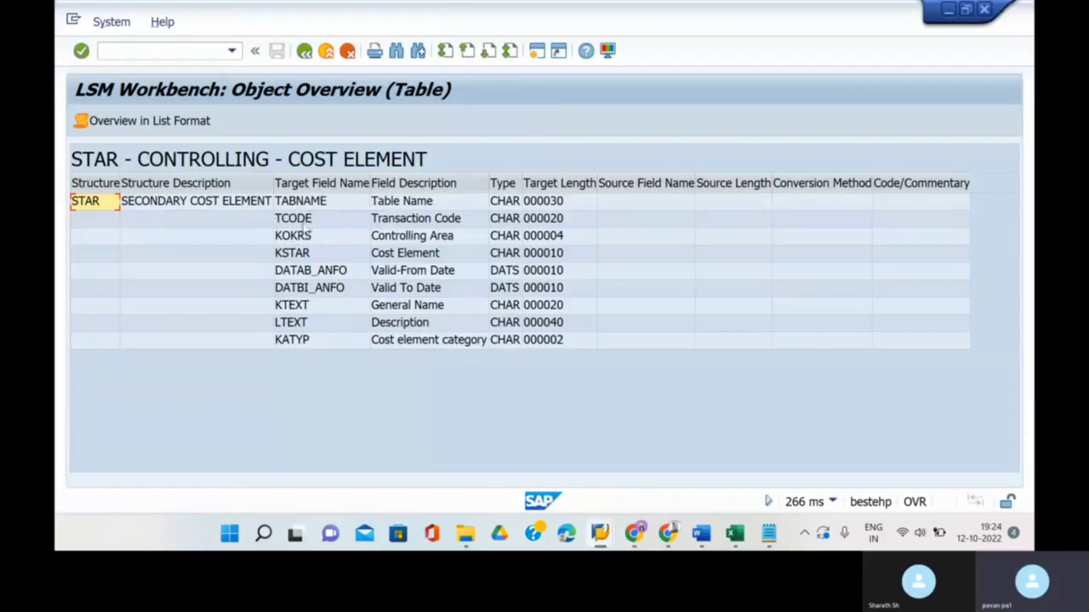
left_click(319, 253)
double_click(300, 238)
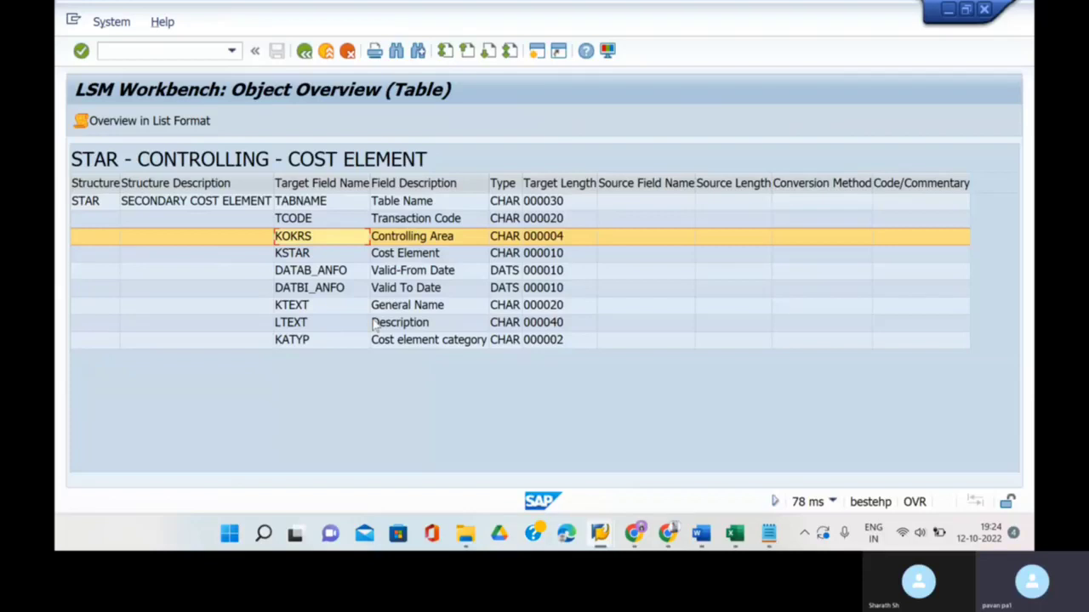
left_click_drag(349, 238, 561, 357)
key("ctrl+c")
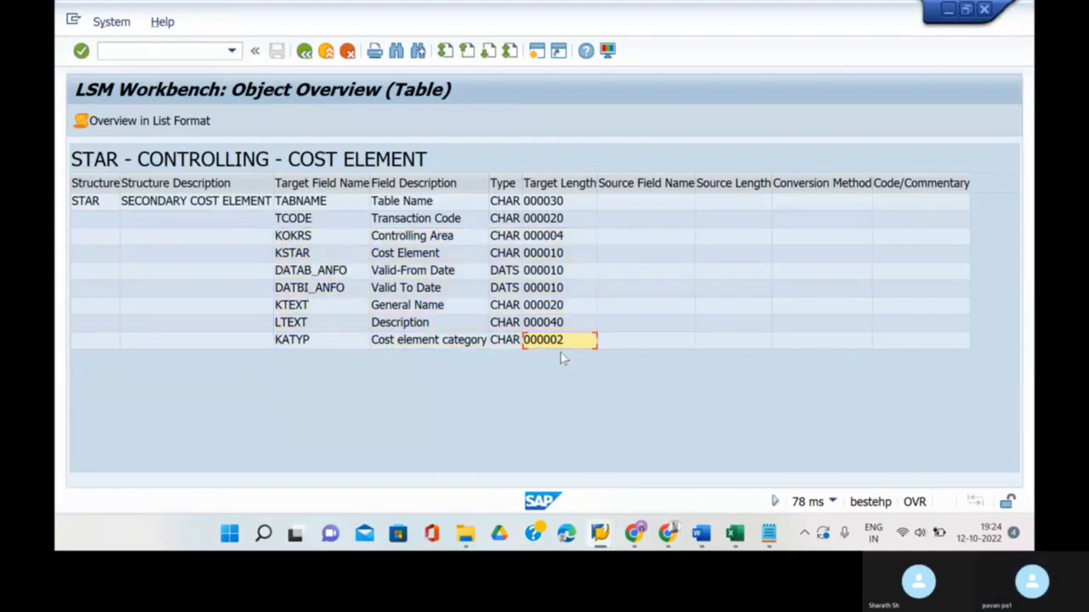
left_click(733, 532)
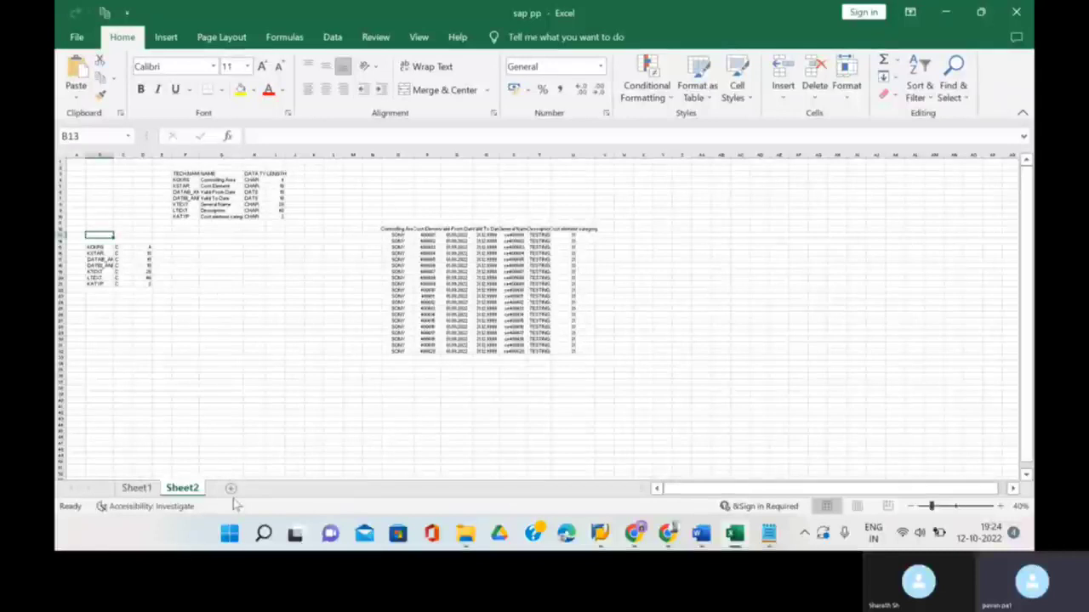
- Add a new sheet and paste the copied SAP field list starting at B4
left_click(230, 488)
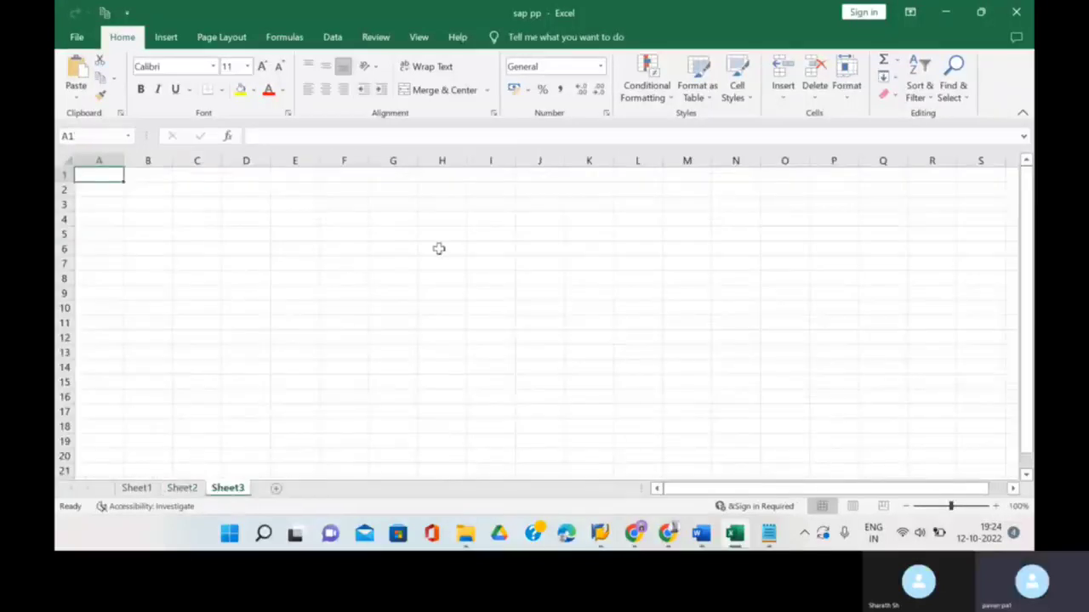
left_click(134, 220)
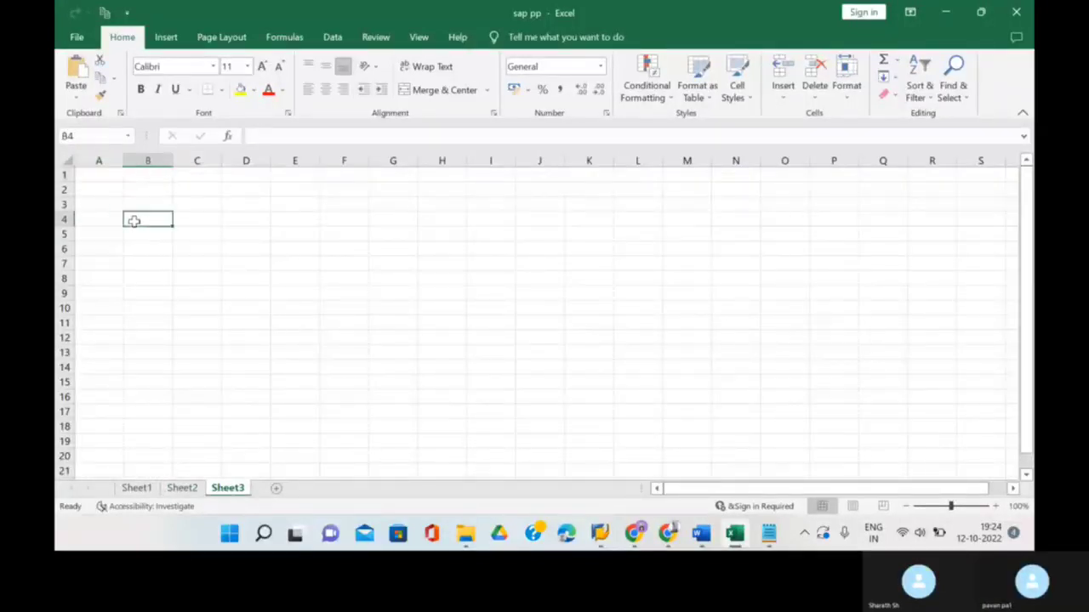
key("ctrl+v")
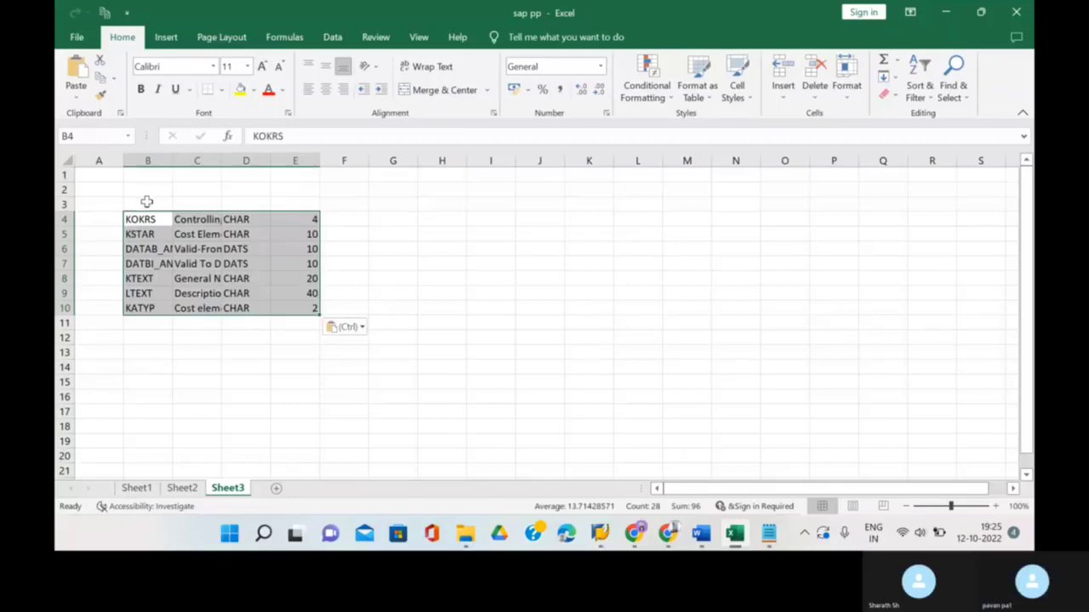
- Enter first-draft headers in B3 and D3, and autofit columns B, C and D
left_click(146, 201)
type("TEC")
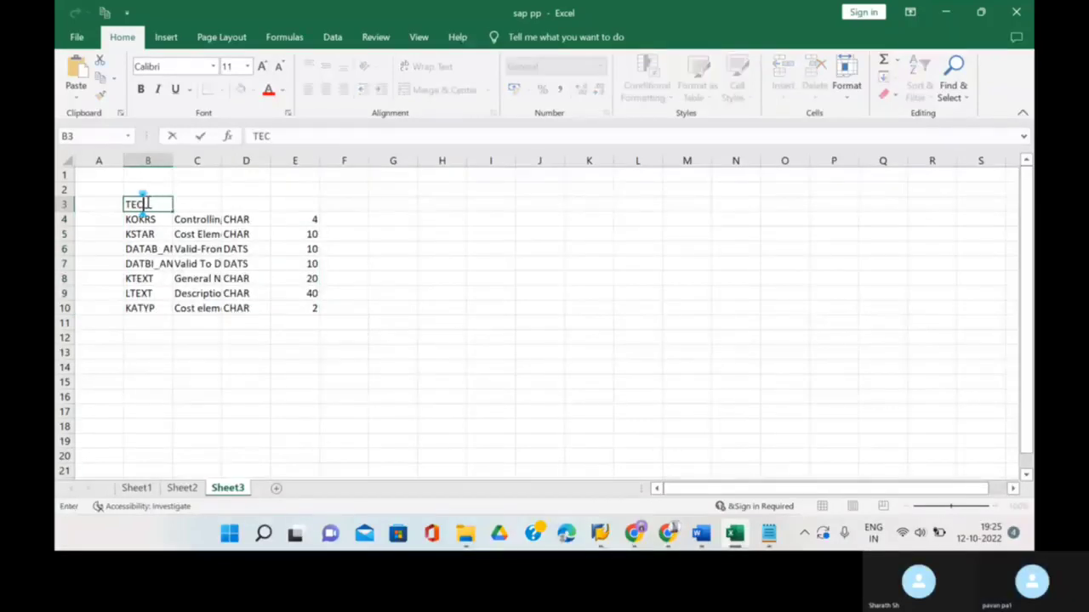
type("H.NAME")
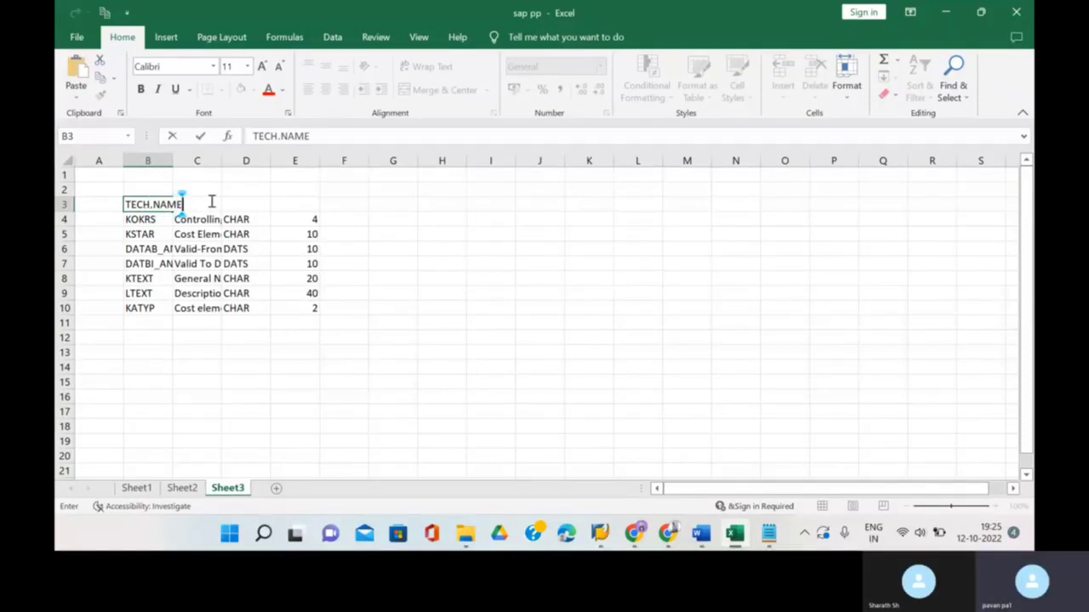
type("NAME")
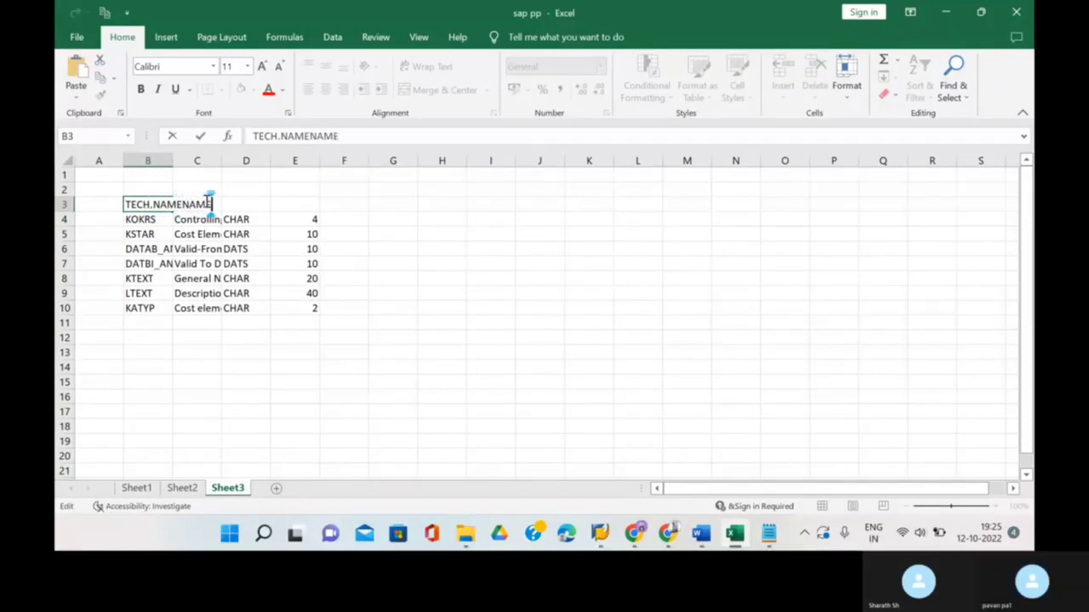
left_click(244, 203)
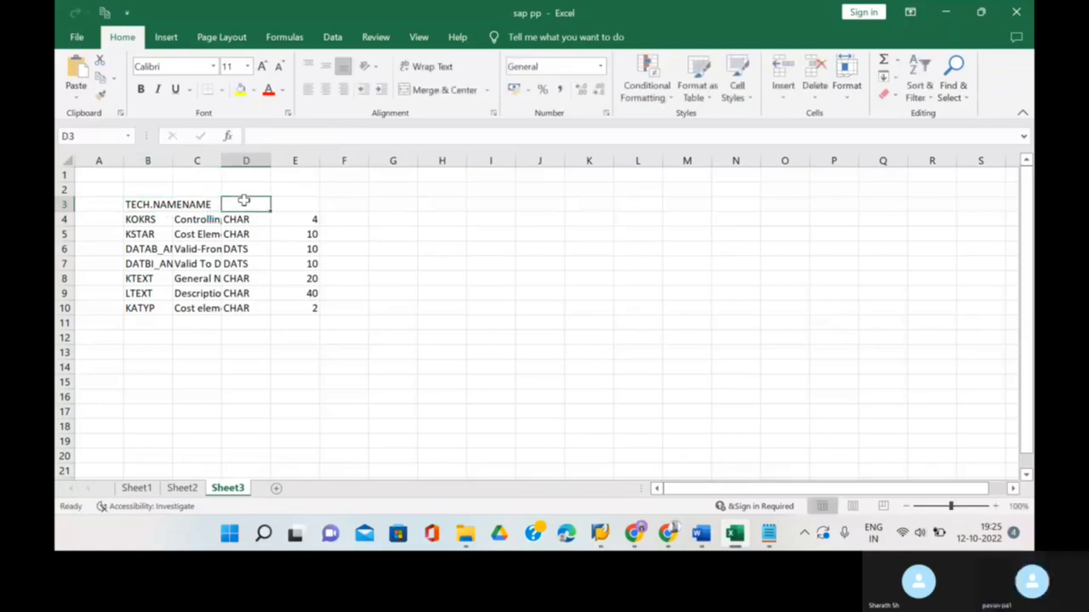
type("DATA TY")
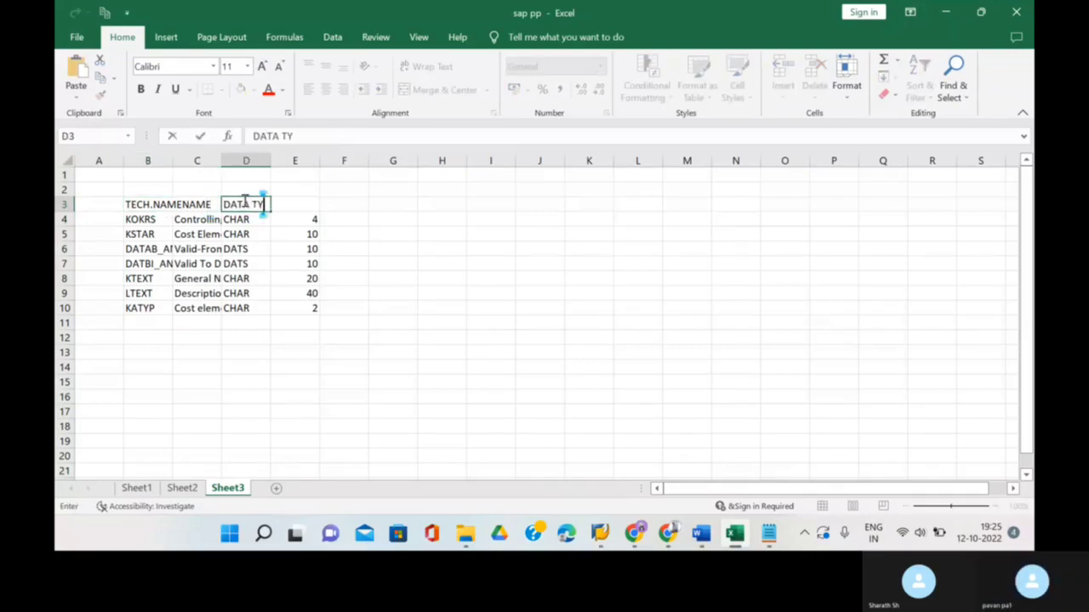
type("PELENGHT")
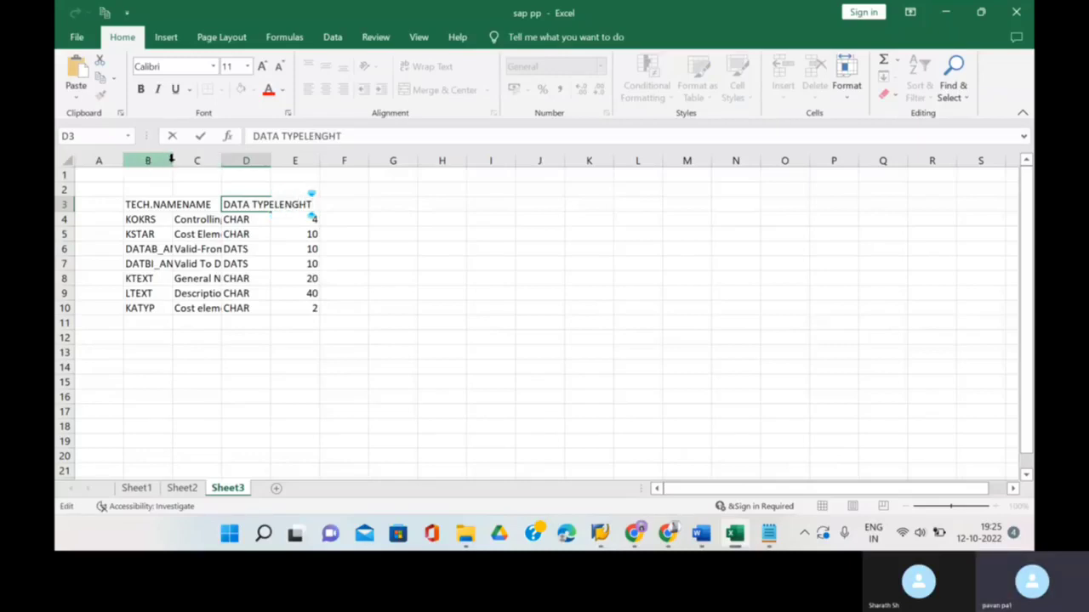
double_click(172, 161)
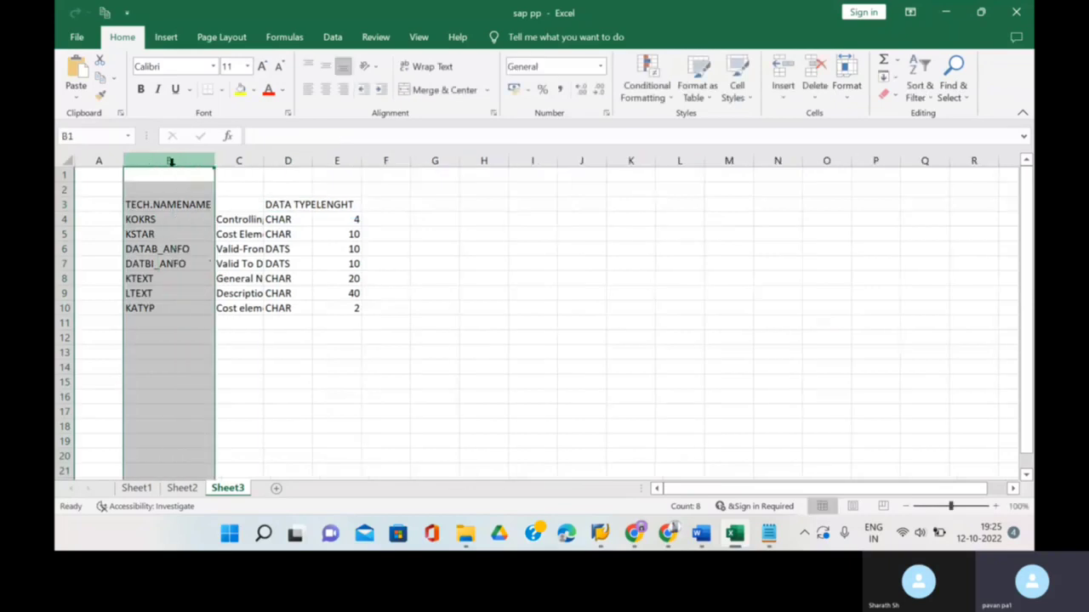
double_click(263, 163)
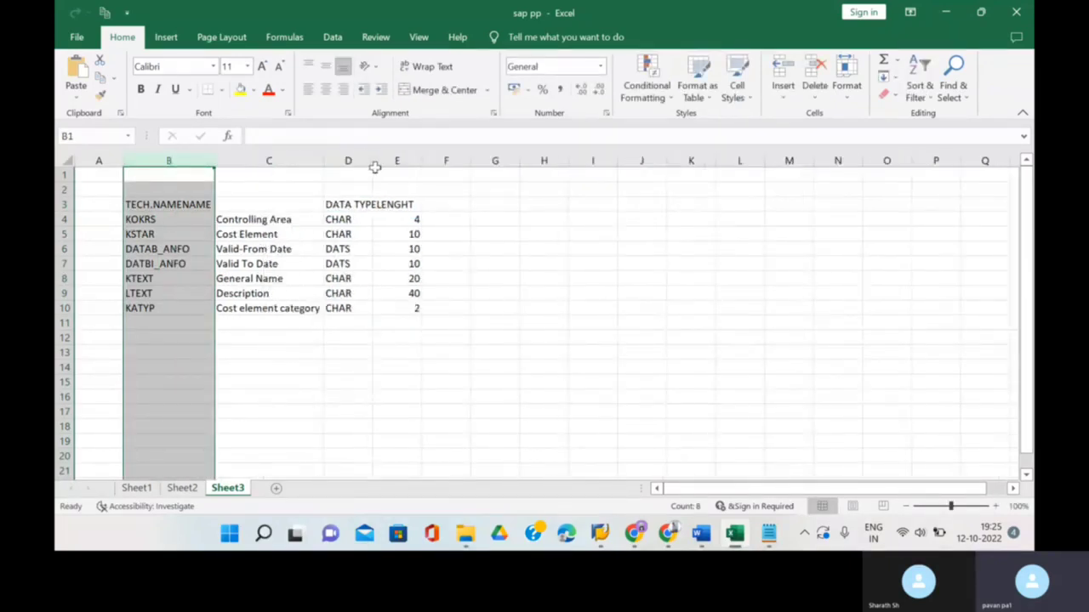
double_click(375, 163)
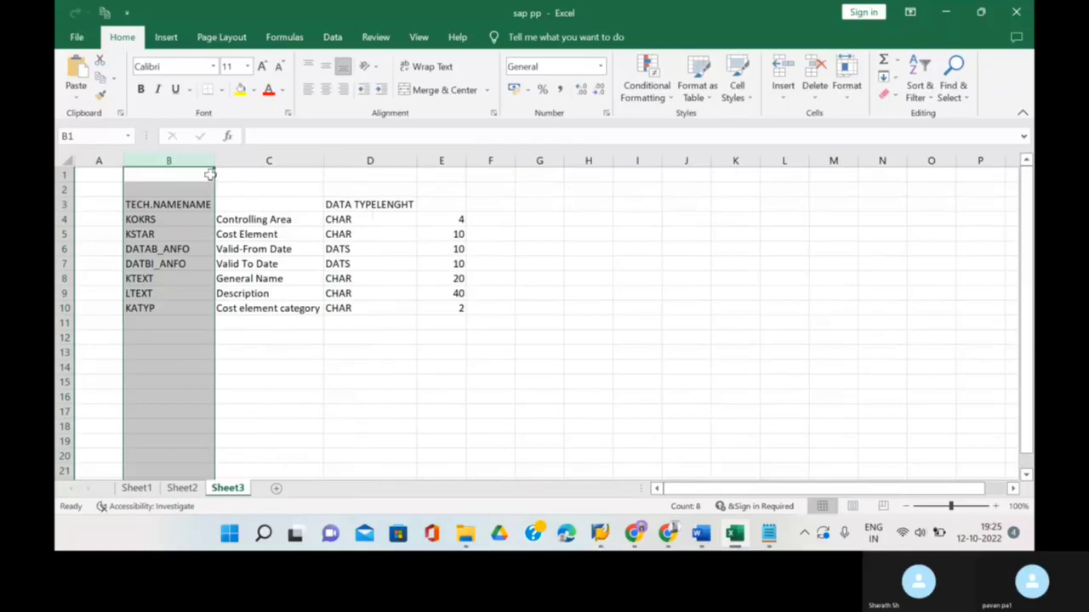
left_click(112, 219)
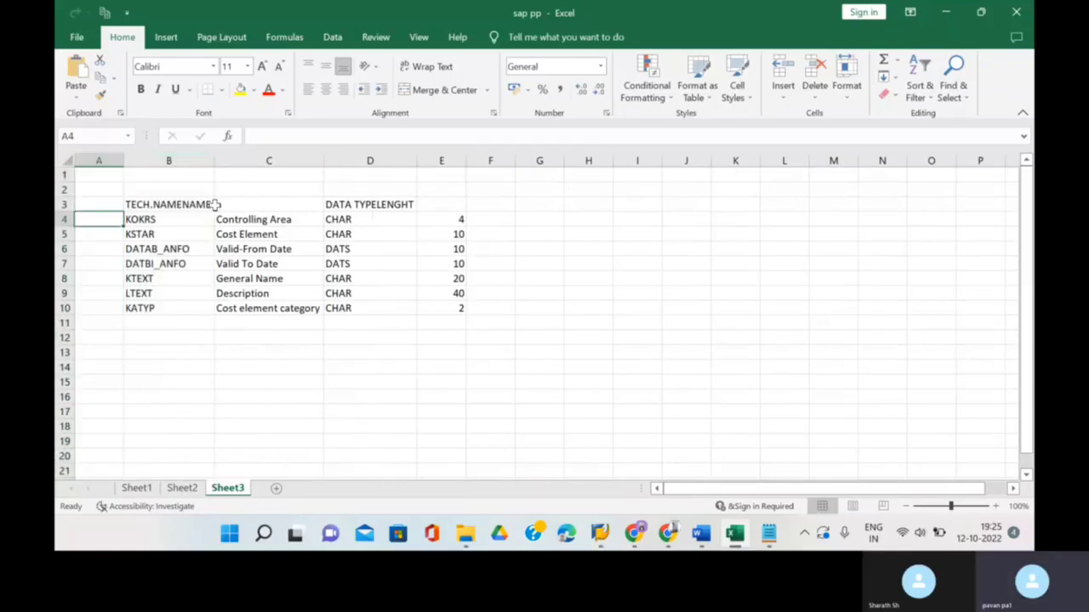
- Correct the header row to TECH.NAME, NAME, DATA TYPE and LENGTH across B3:E3
left_click(241, 209)
left_click(201, 202)
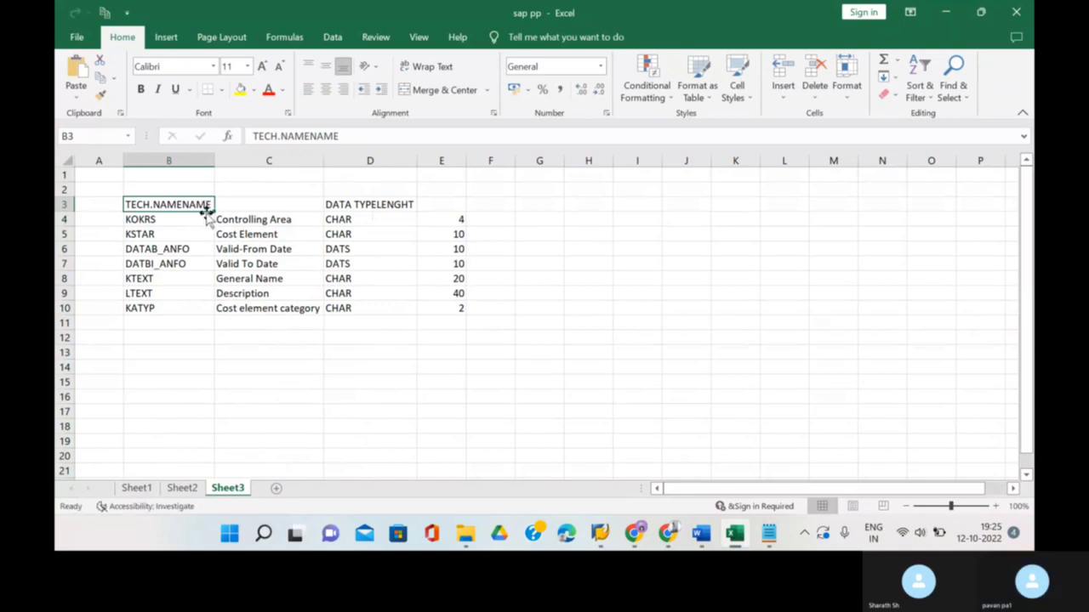
key("Delete")
double_click(204, 206)
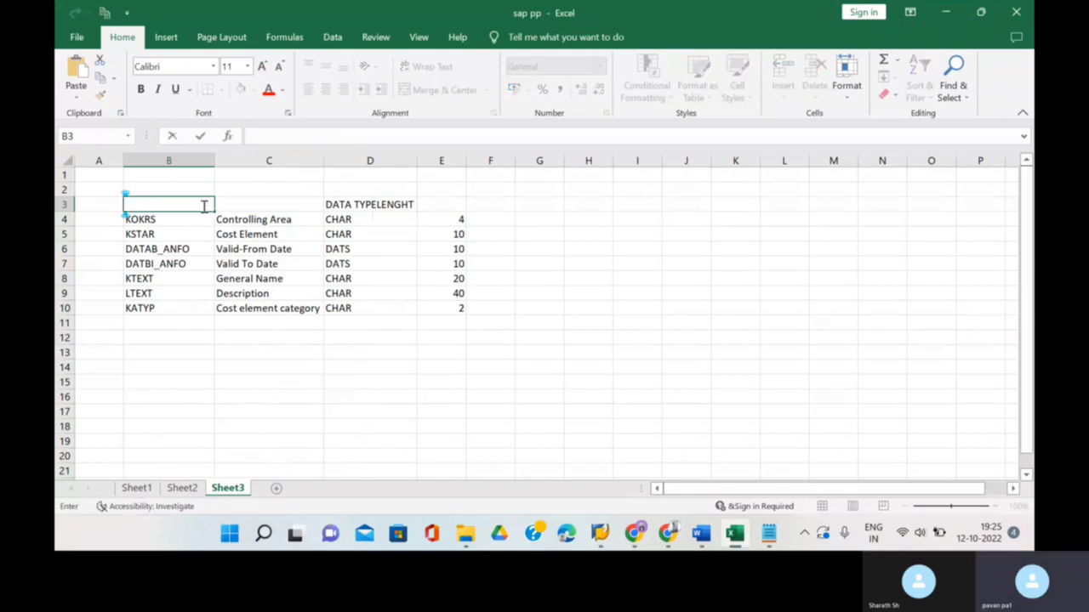
type("TECH")
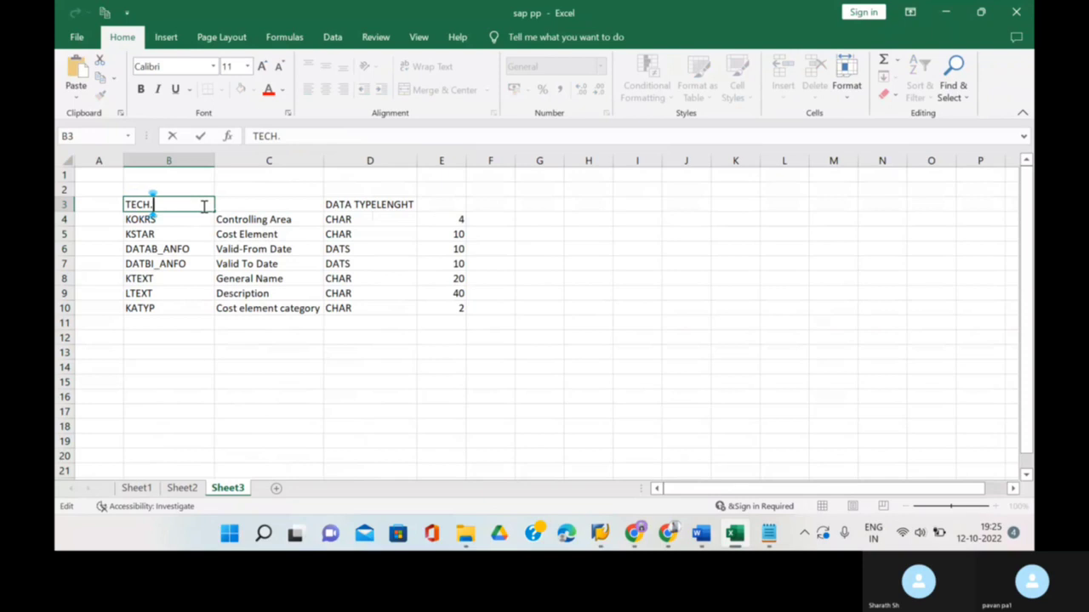
type(".NAME")
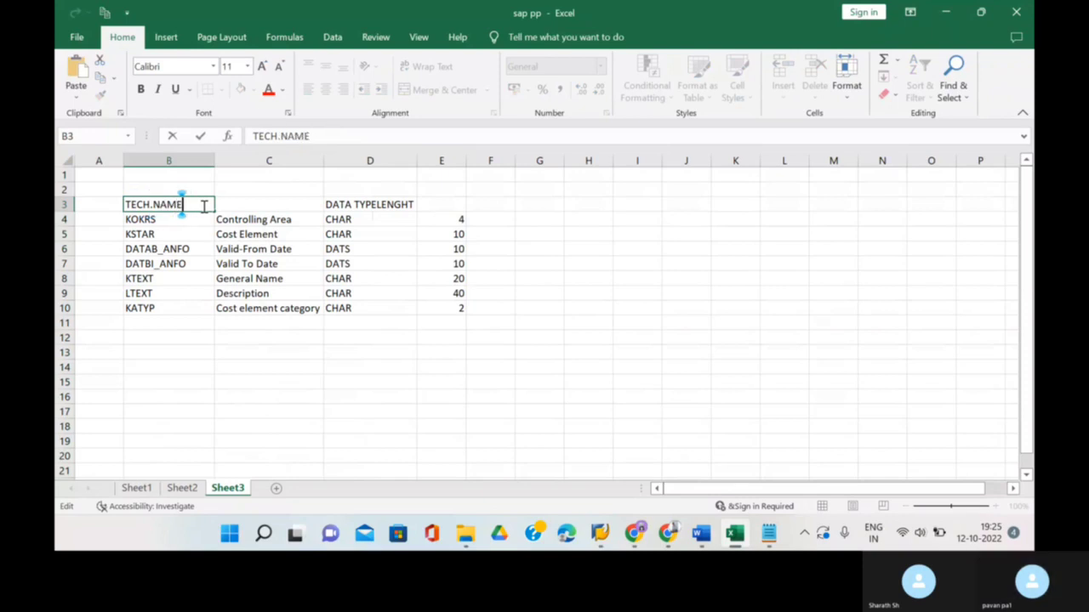
left_click(232, 205)
type("NAME")
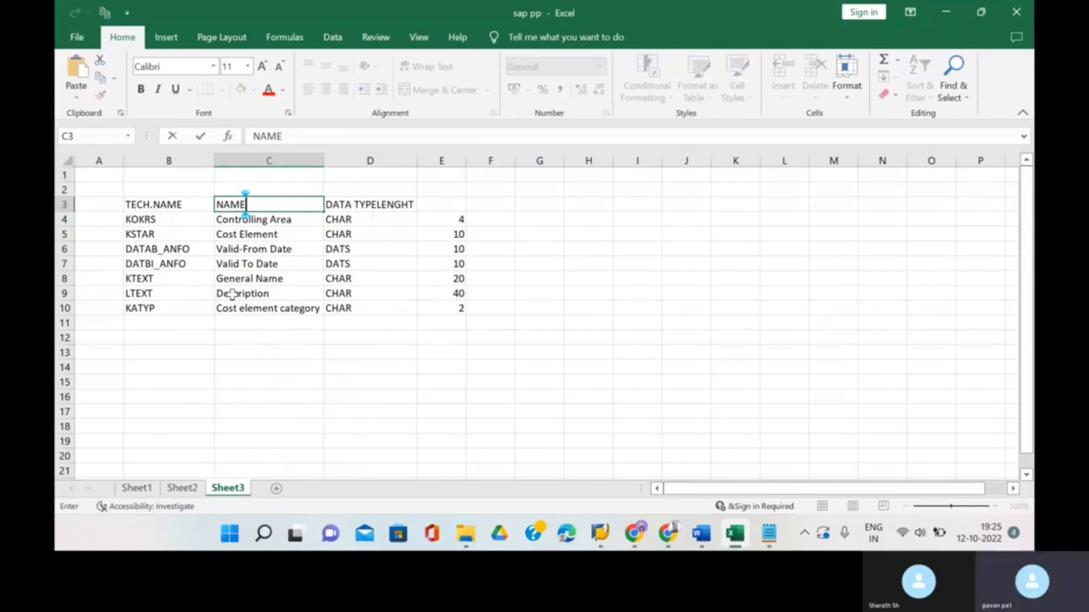
left_click(289, 189)
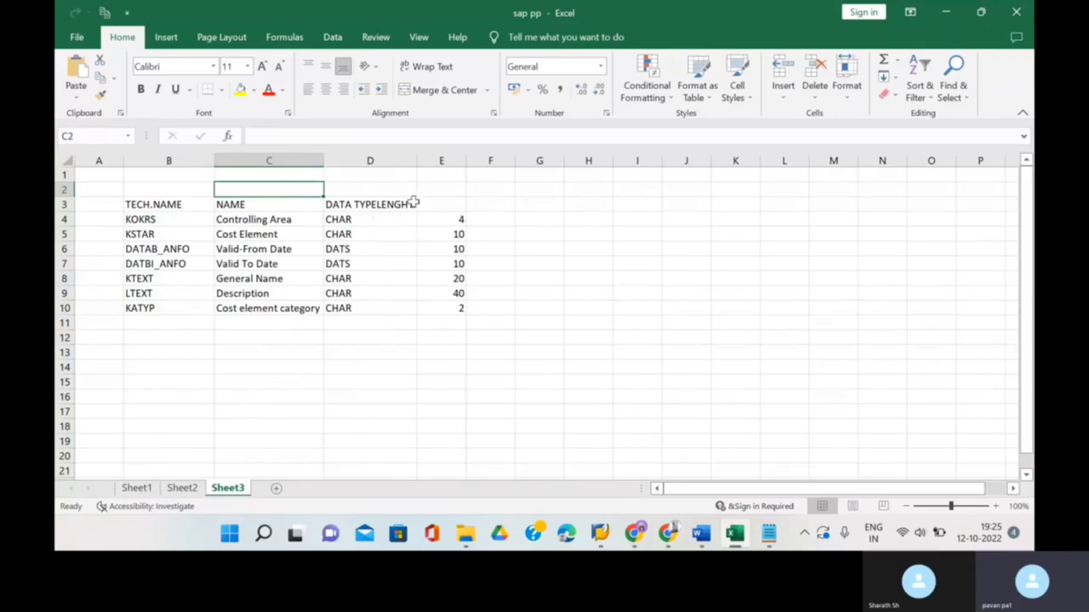
left_click(414, 203)
key("BackSpace")
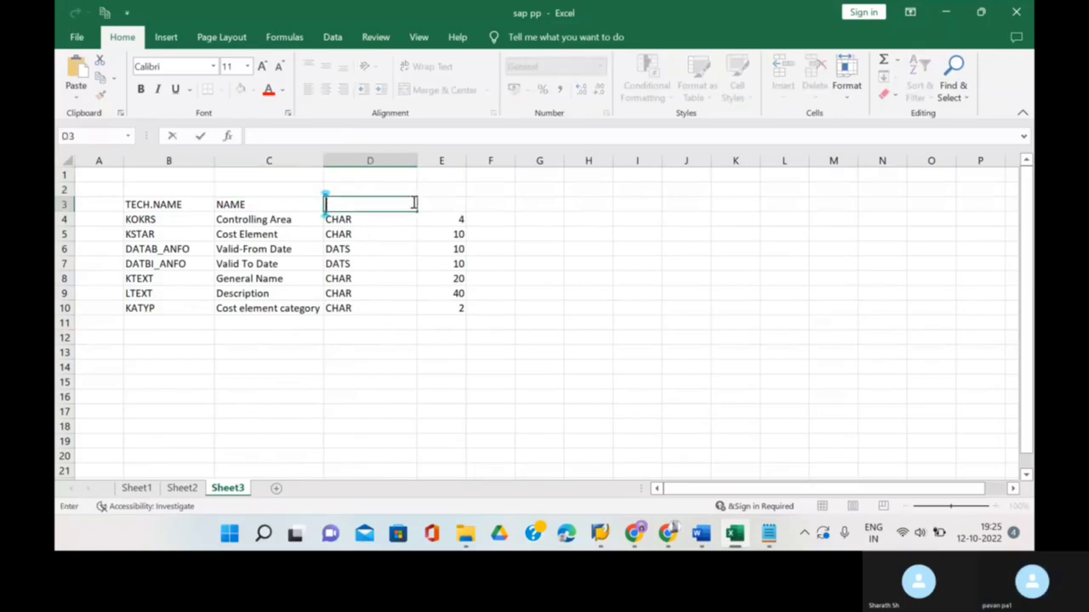
type("DATA TYPE")
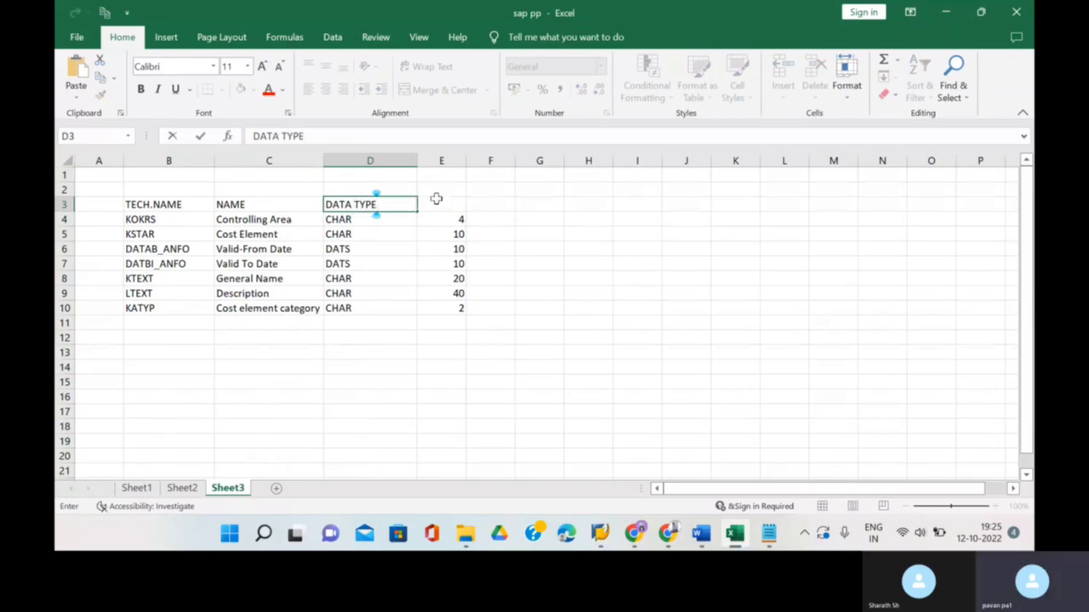
left_click(436, 203)
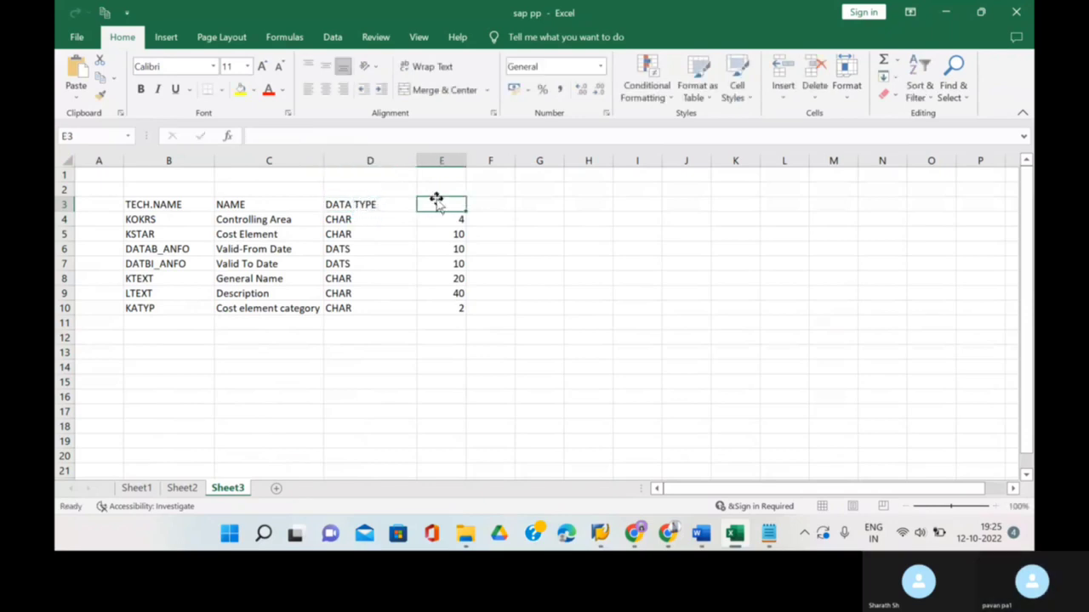
type("LENGHT")
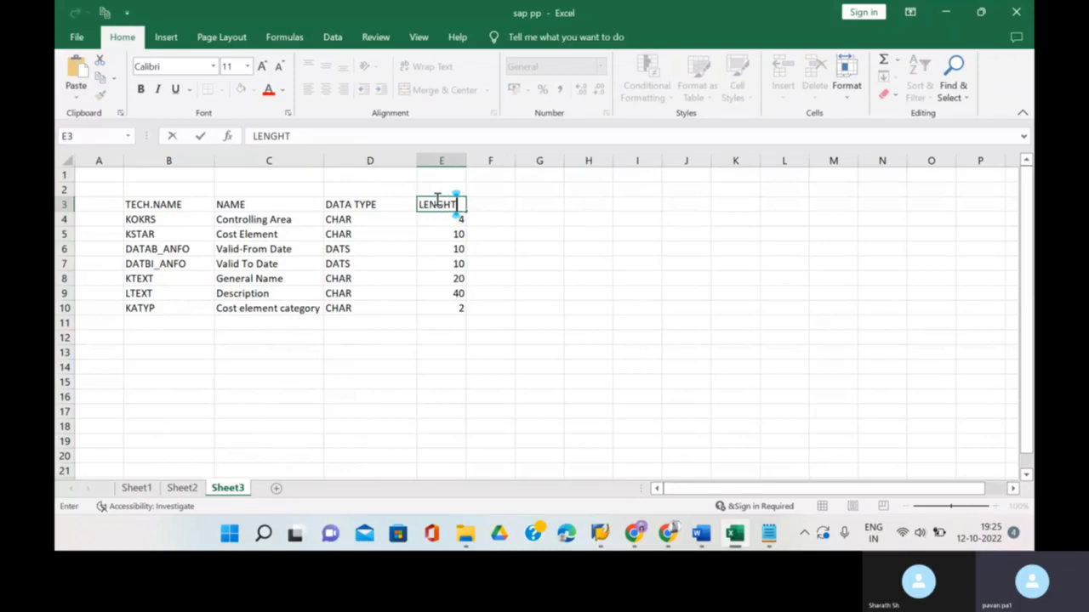
key("BackSpace")
key("BackSpace")
- Finish the LENGTH heading and copy the field descriptions in C4:C10
type("TH")
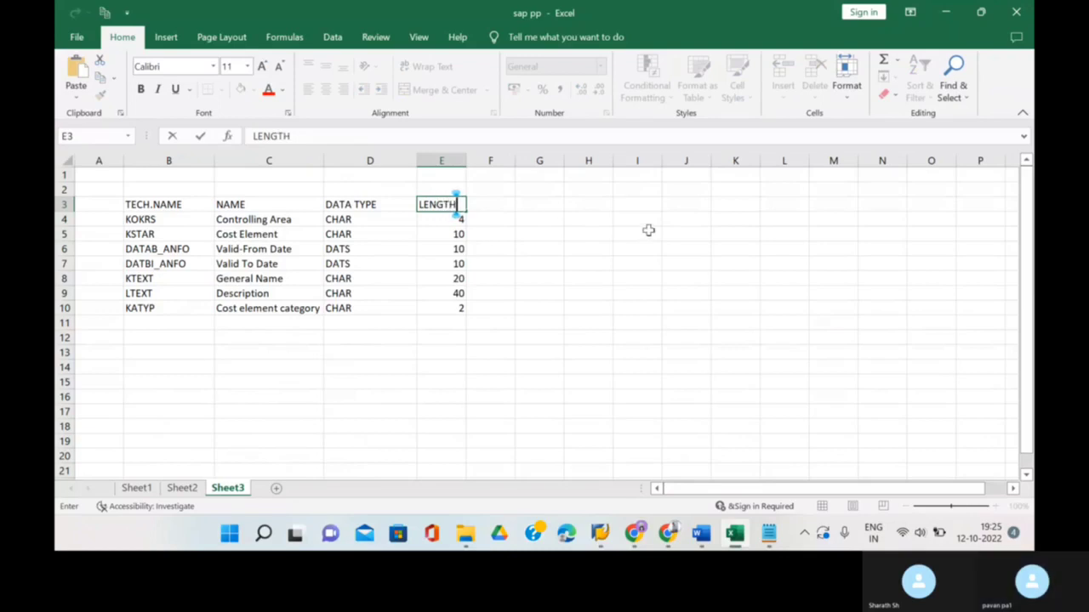
left_click_drag(250, 217, 261, 310)
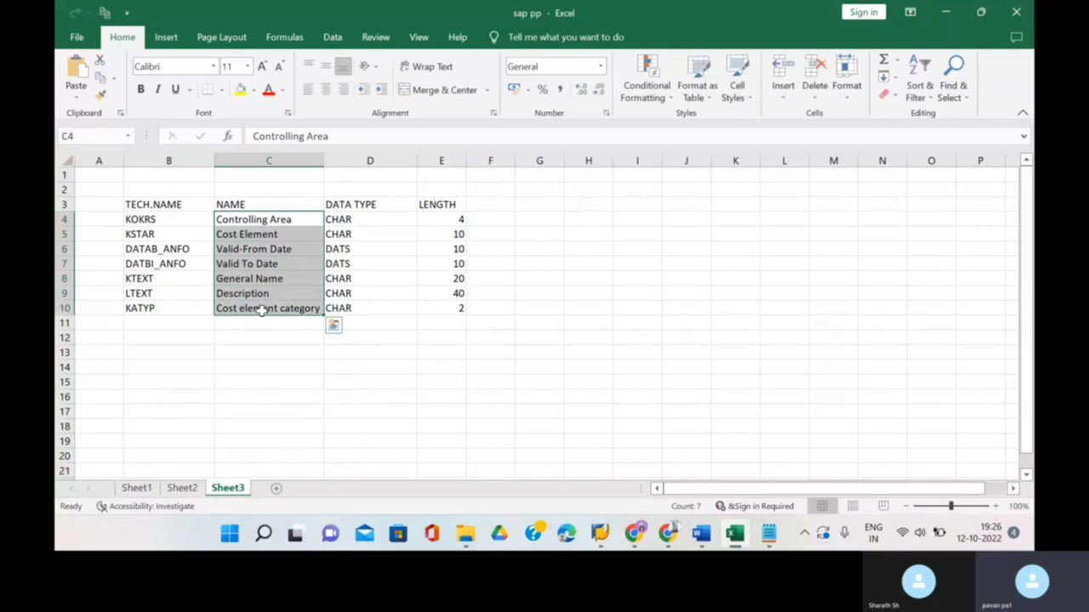
key("ctrl+c")
scroll(752, 344, "right", 3)
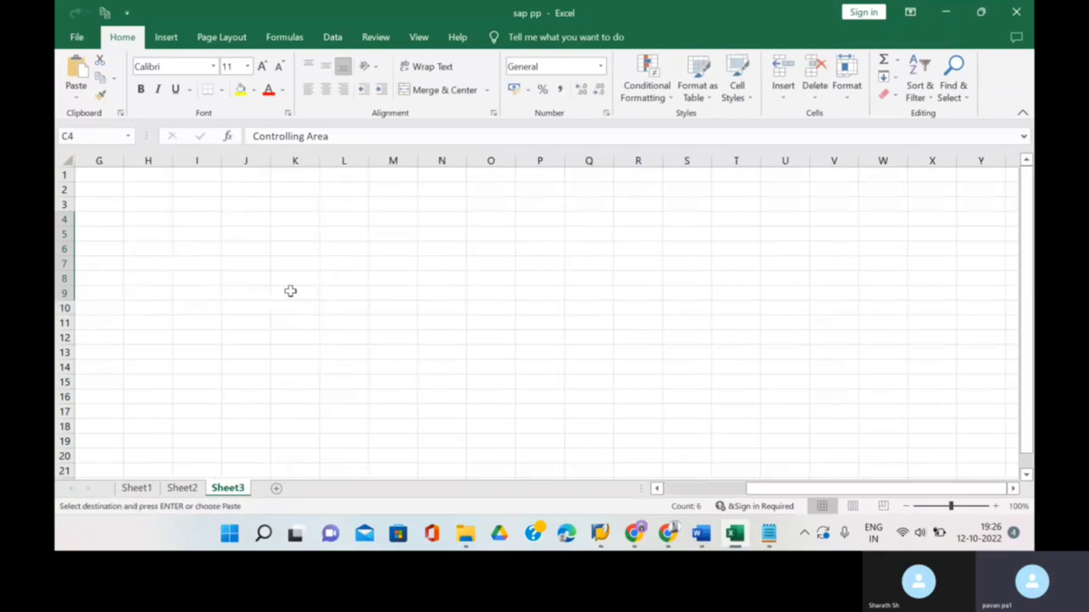
scroll(290, 291, "left", 3)
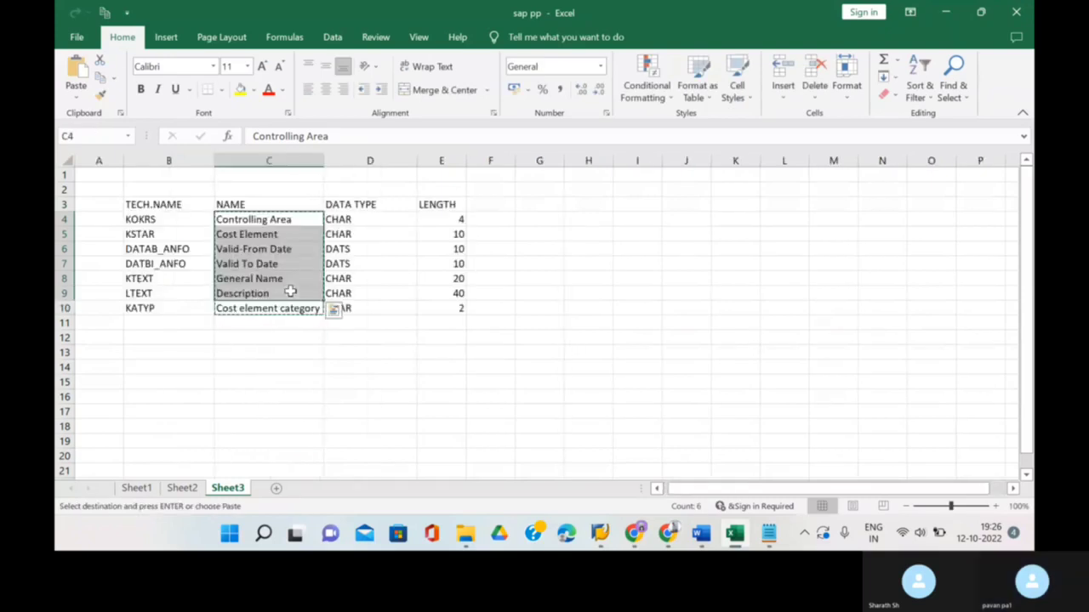
- Paste the field descriptions transposed across G9:M9 using Paste Special
left_click(588, 217)
scroll(595, 248, "right", 1)
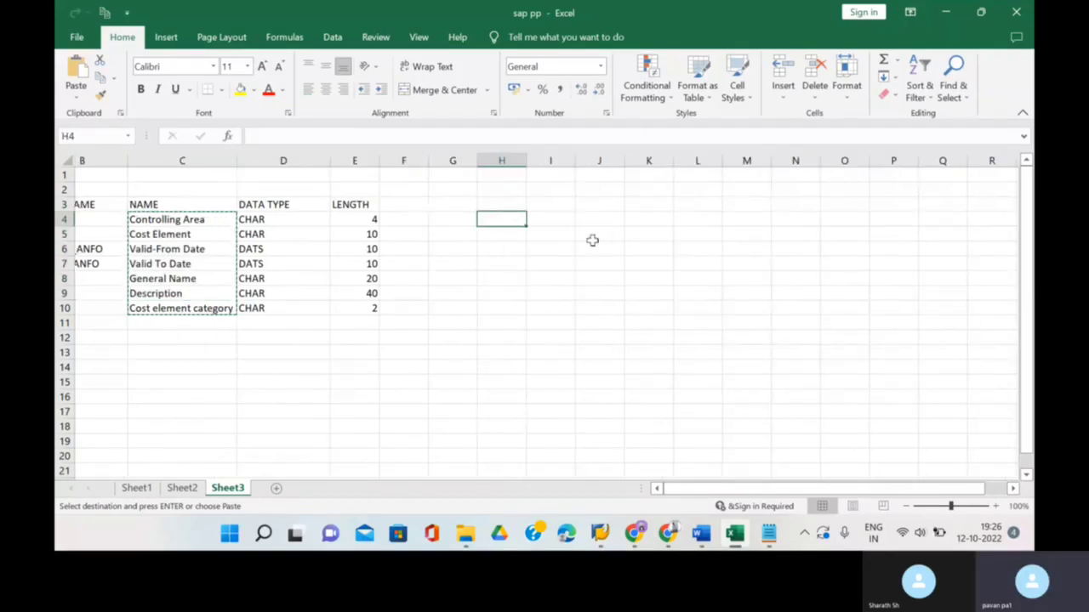
left_click(629, 318)
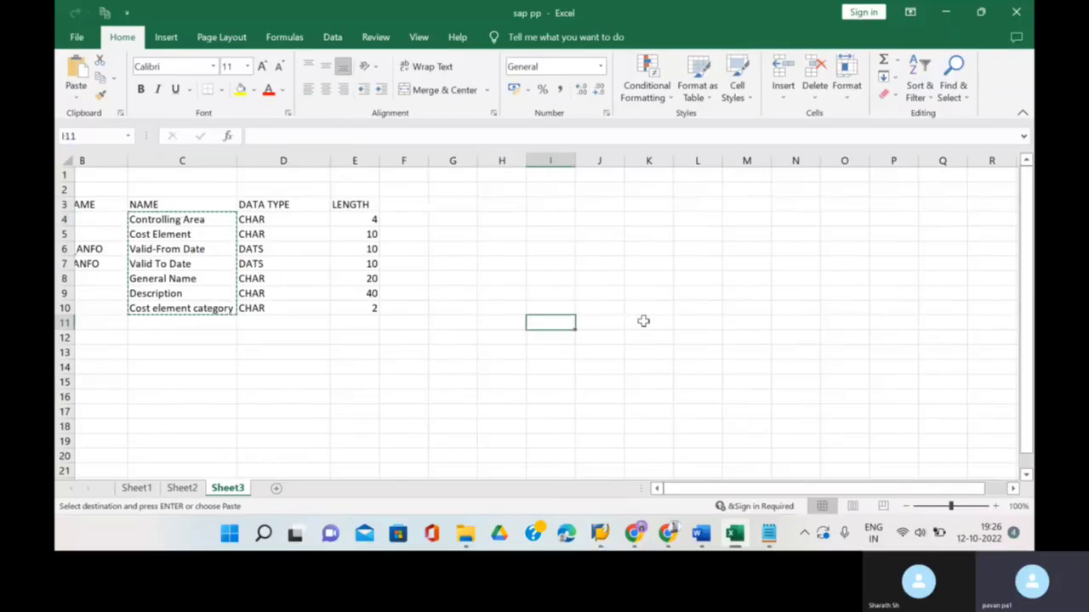
key("ctrl+v")
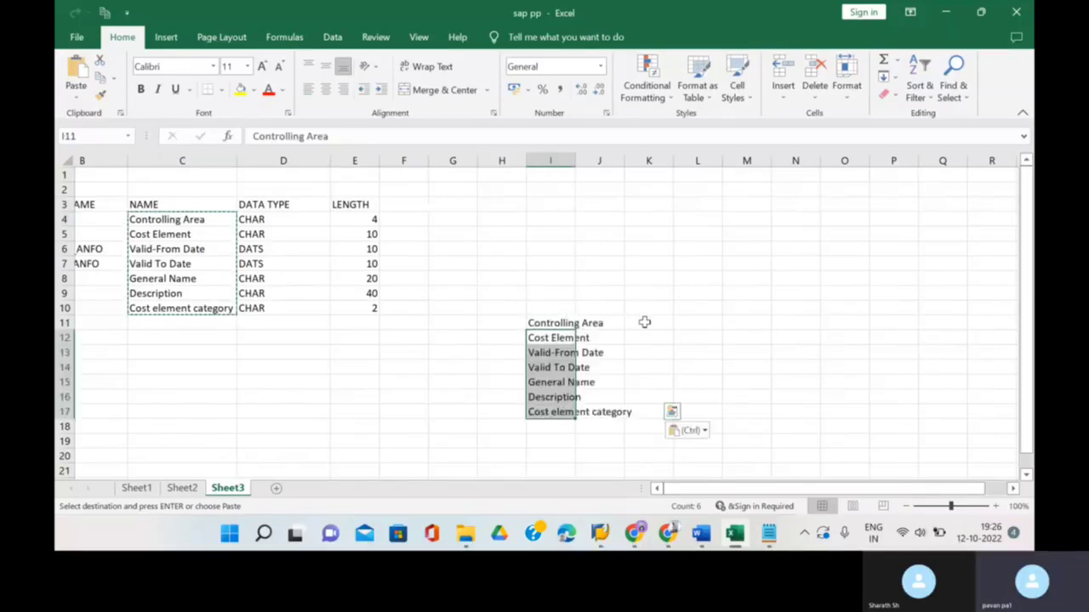
key("ctrl+z")
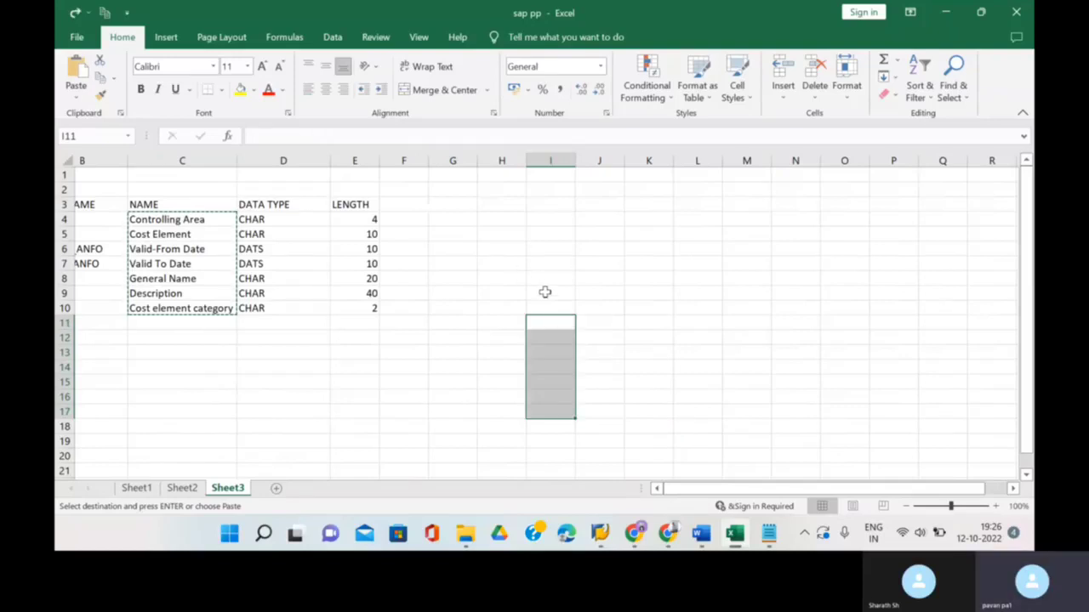
left_click(452, 292)
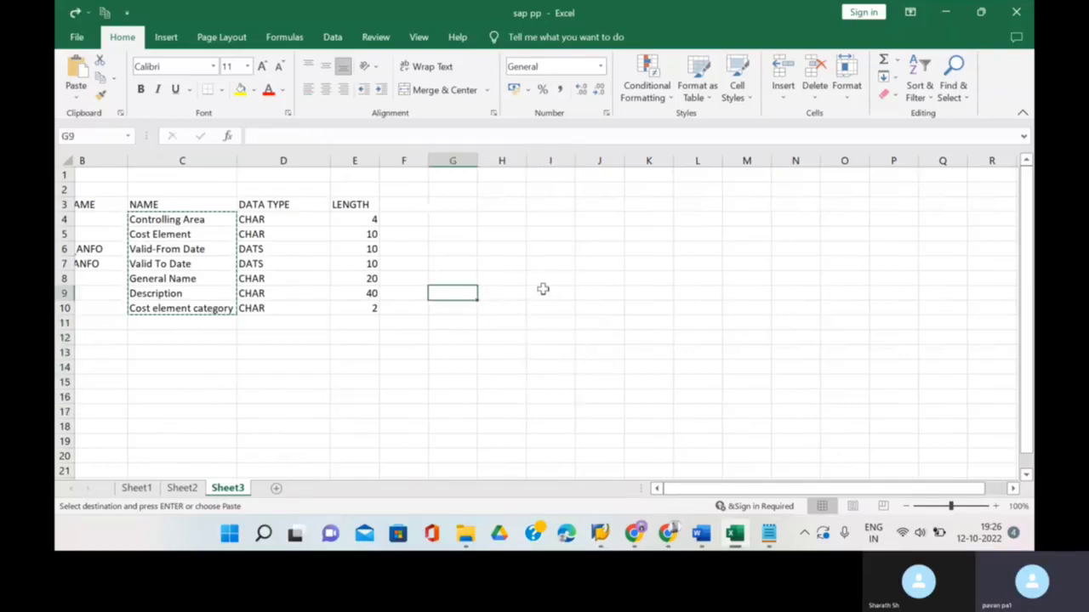
right_click(545, 292)
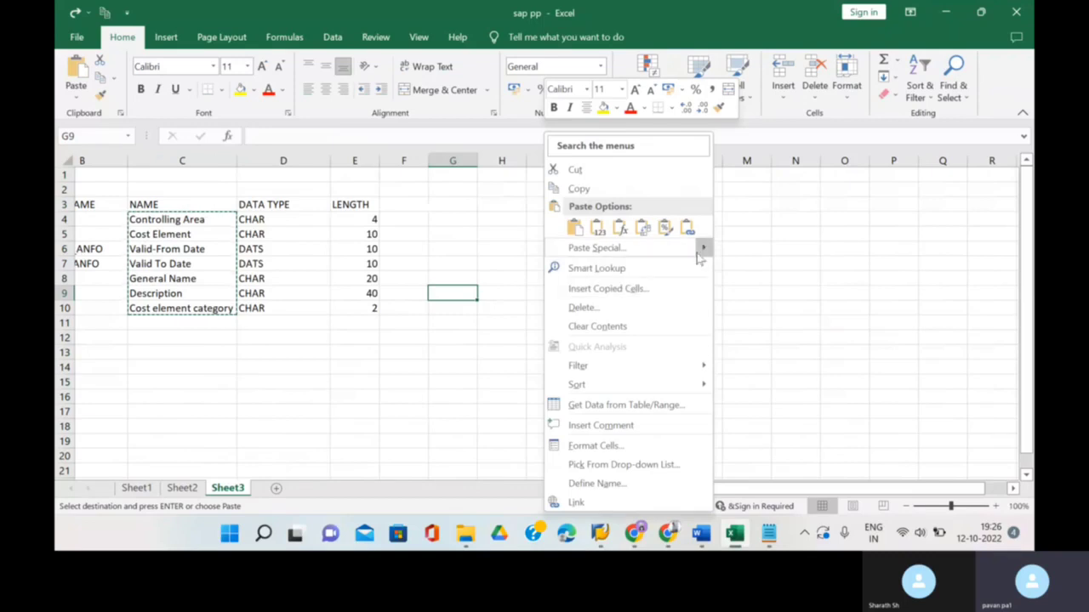
mouse_move(702, 247)
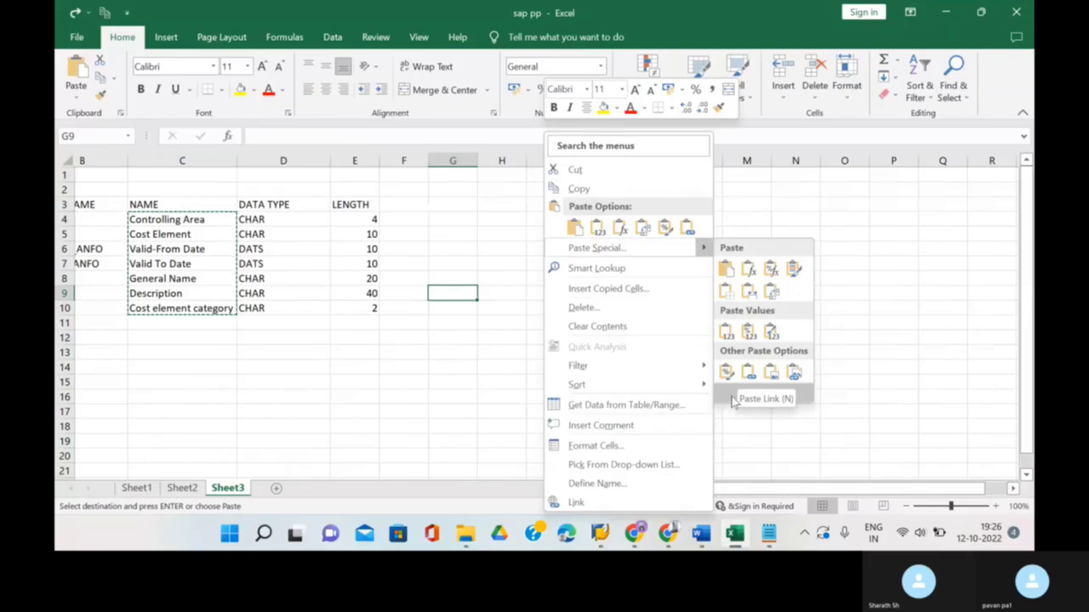
left_click(745, 400)
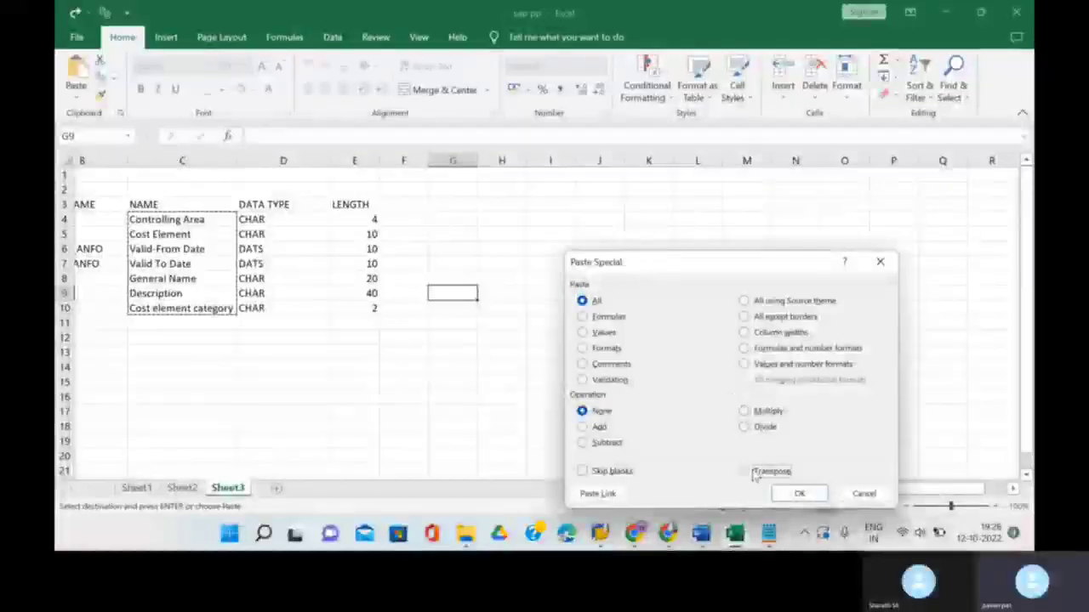
left_click(748, 470)
left_click(798, 494)
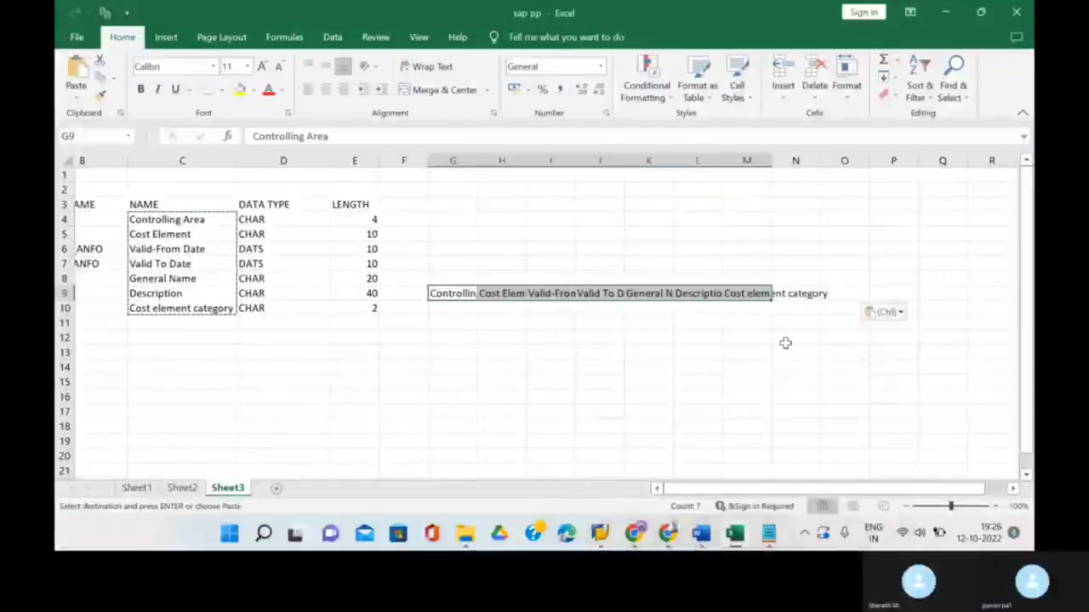
left_click(479, 167)
- AutoFit columns H, I, J, K and M so each row 9 field name shows in full
left_click(477, 187)
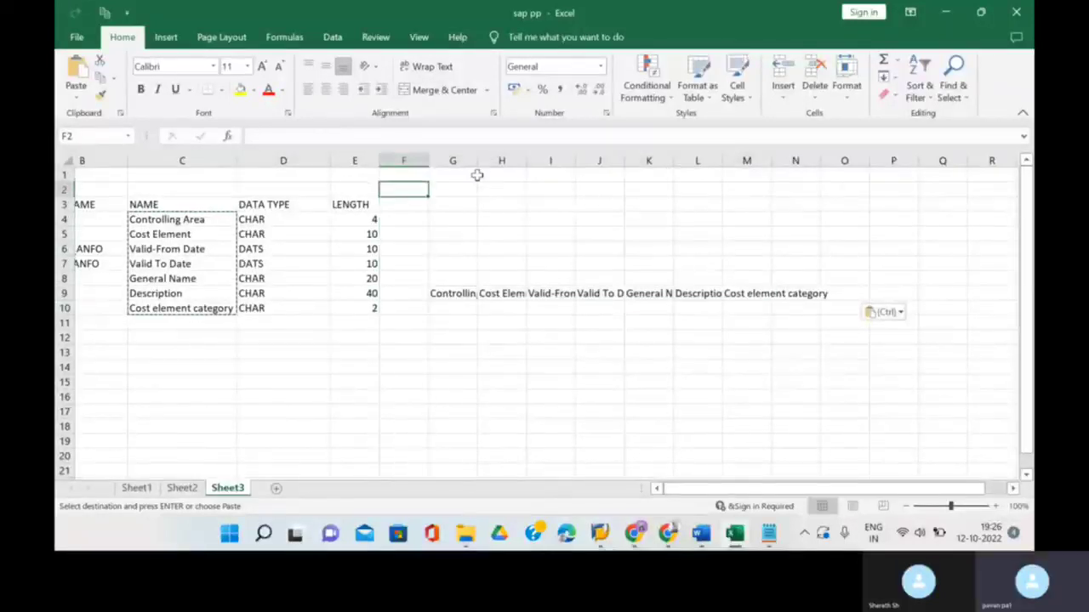
left_click(477, 164)
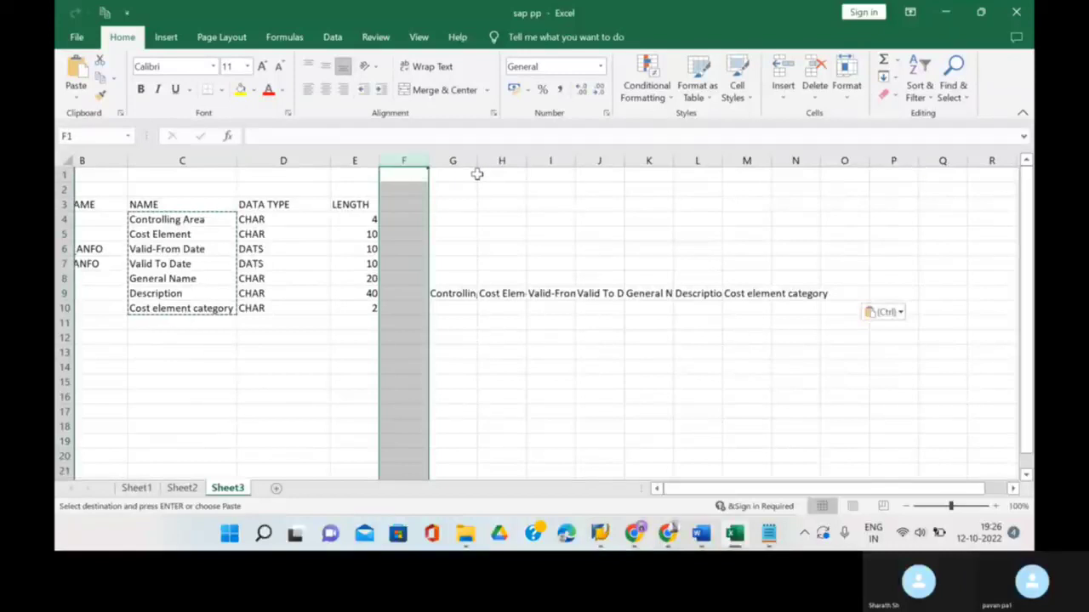
left_click(476, 172)
left_click(470, 261)
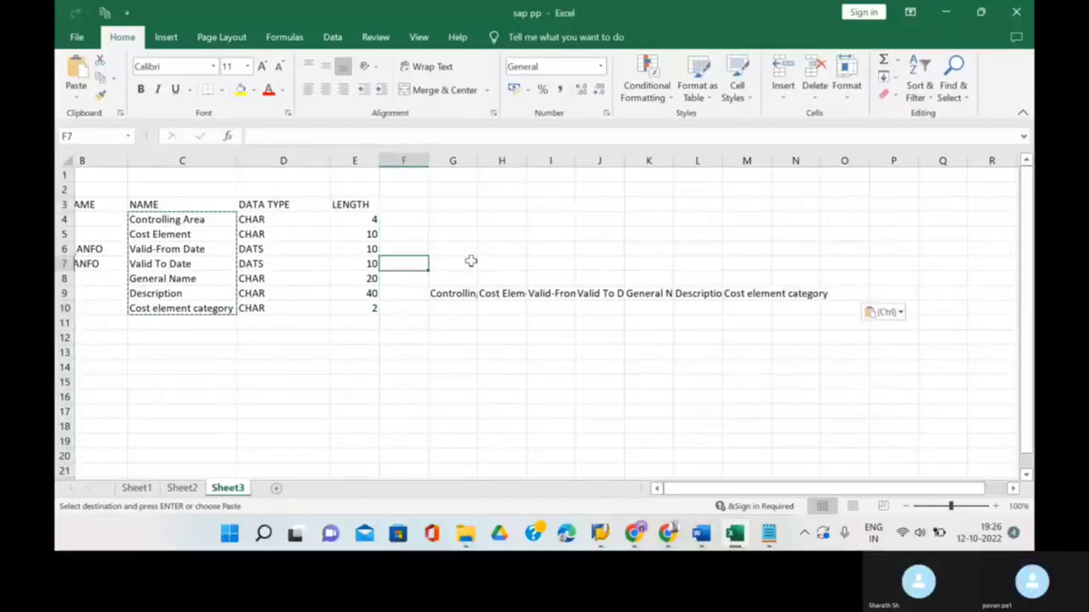
left_click(477, 164)
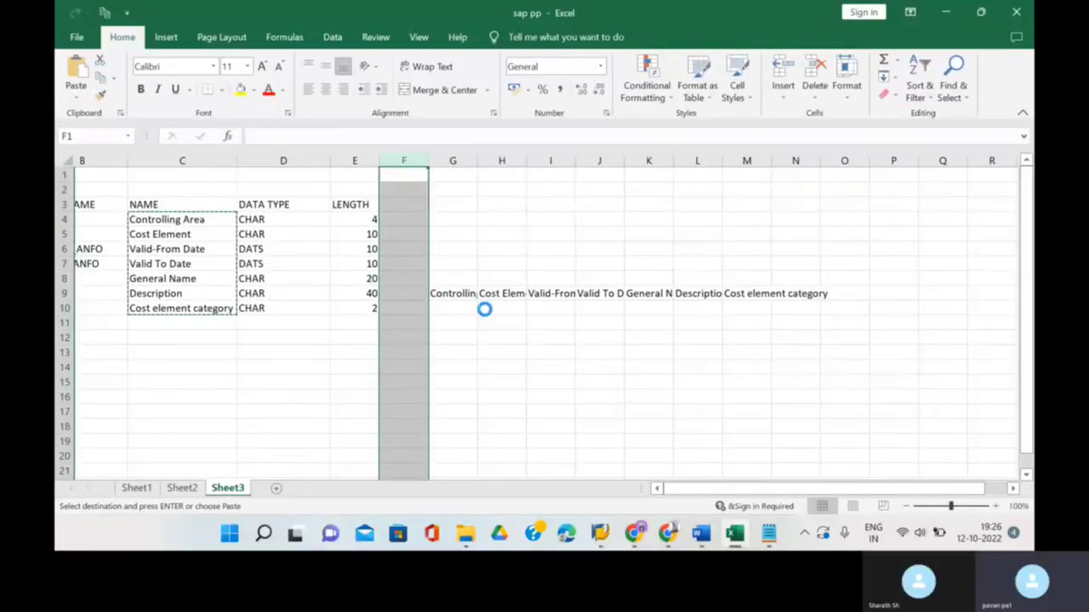
scroll(485, 309, "up", 3)
scroll(532, 312, "down", 5)
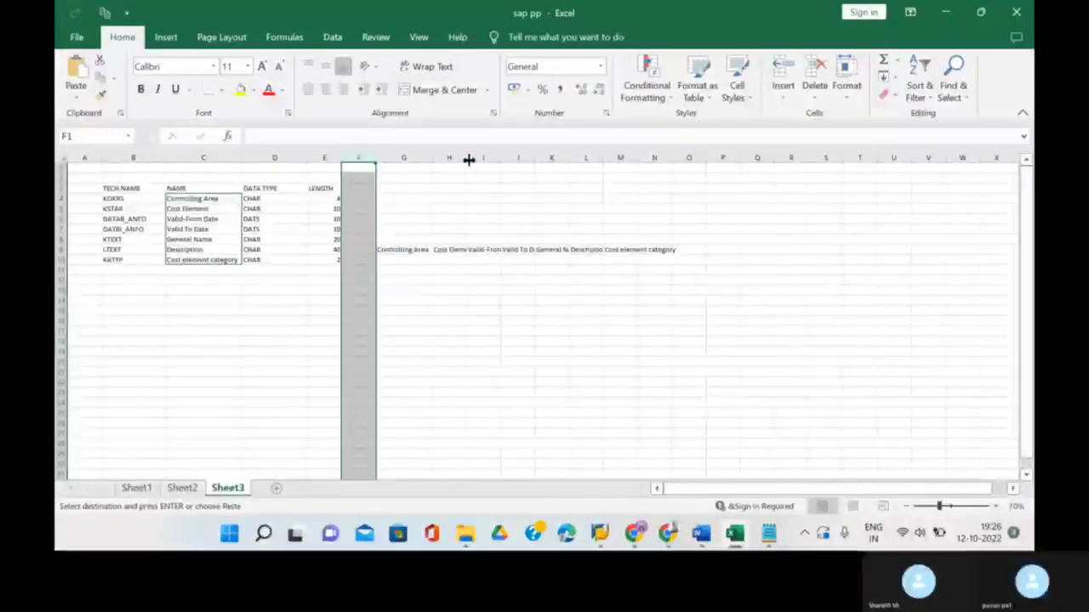
double_click(467, 157)
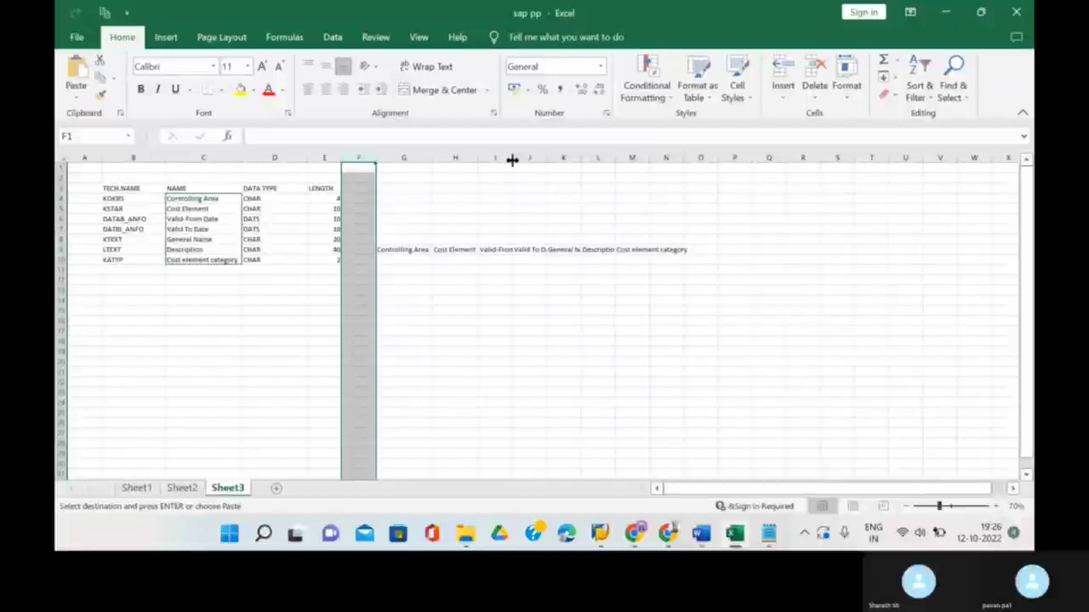
double_click(513, 157)
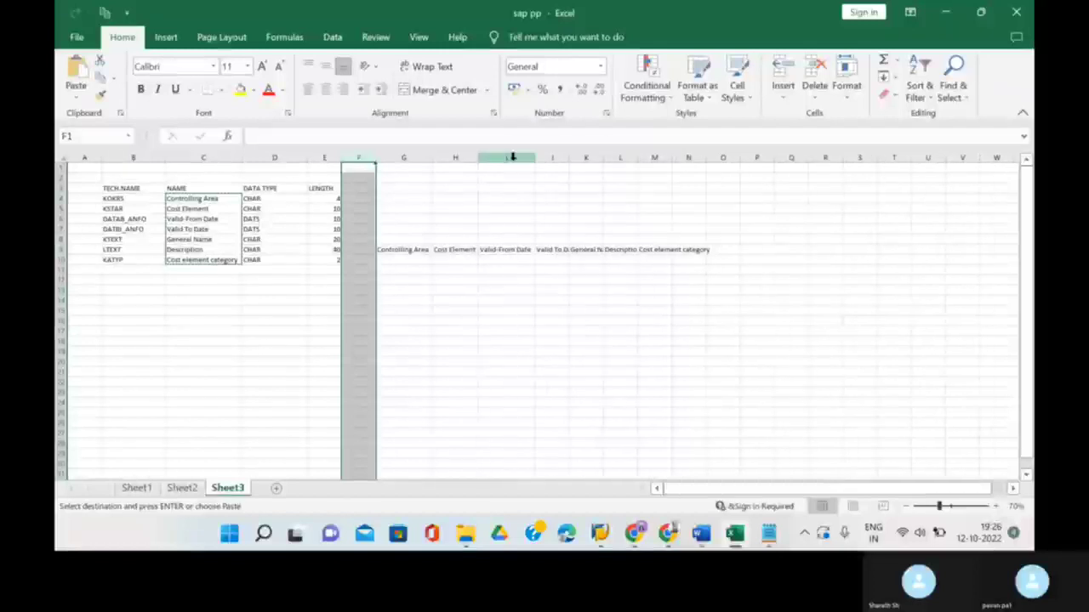
double_click(569, 159)
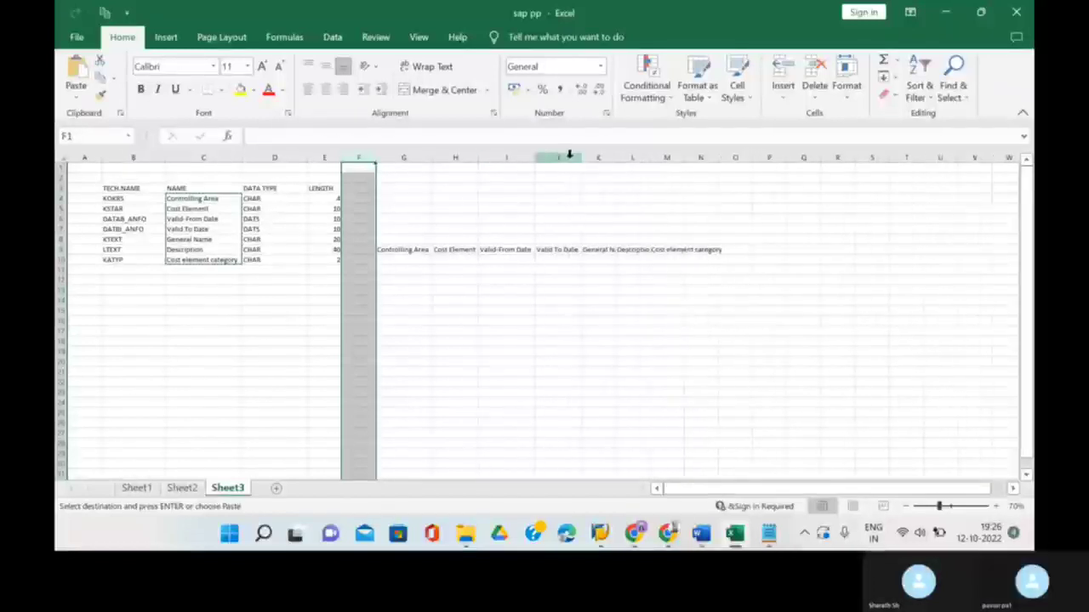
double_click(618, 159)
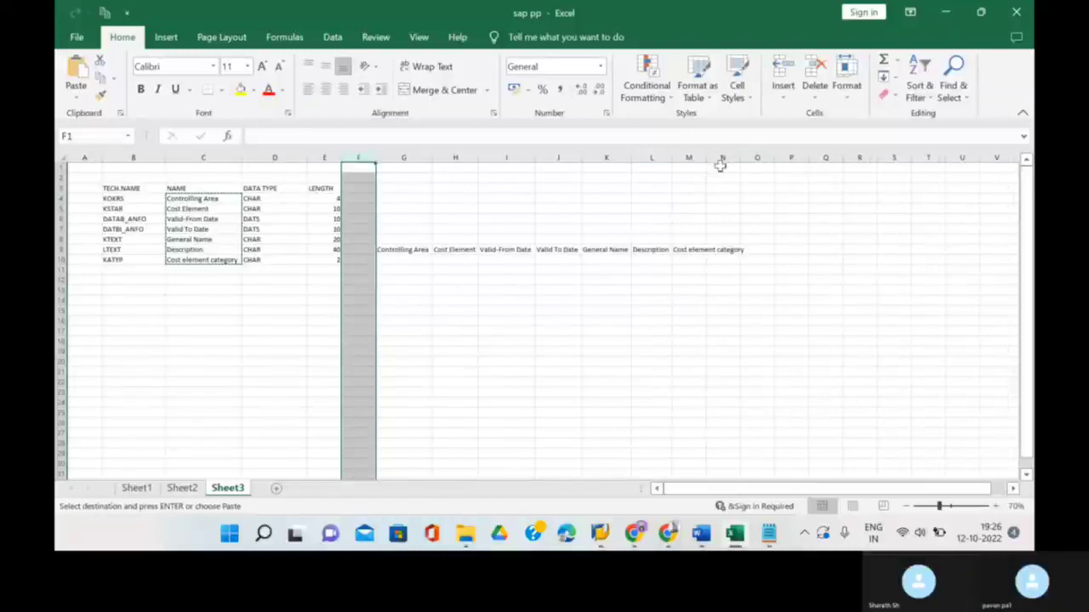
double_click(703, 157)
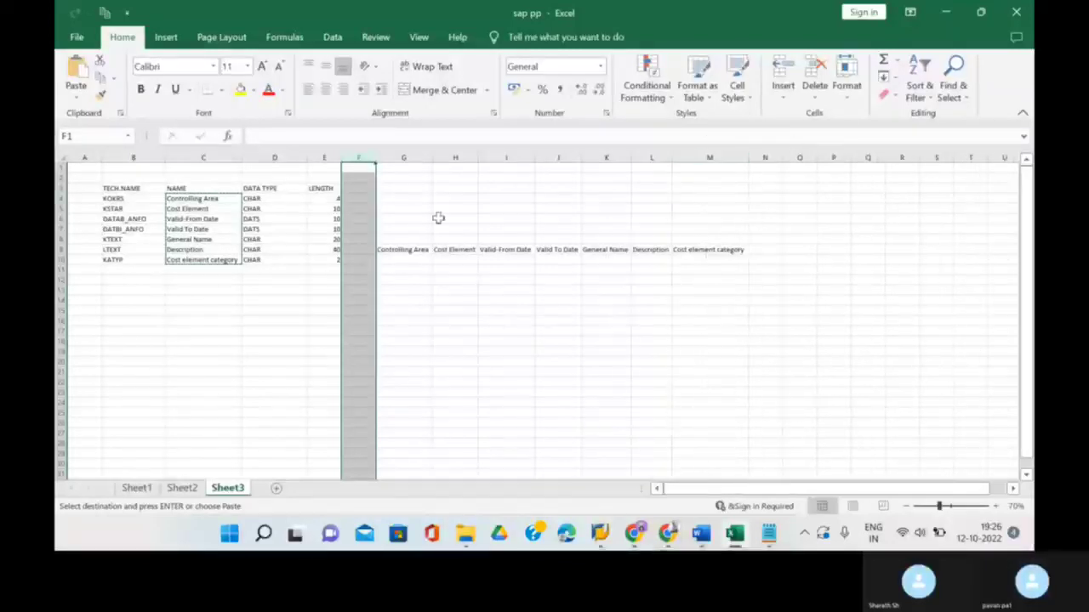
left_click(404, 259)
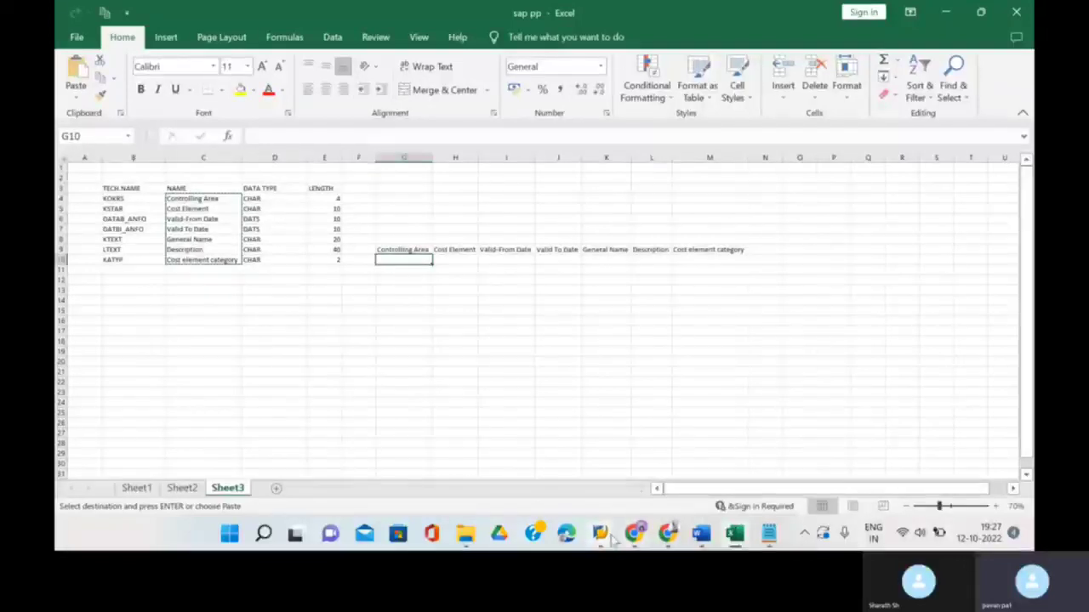
- Check the STAR Object Overview field list in LSMW, then return to the sap pp workbook
mouse_move(603, 536)
left_click(681, 455)
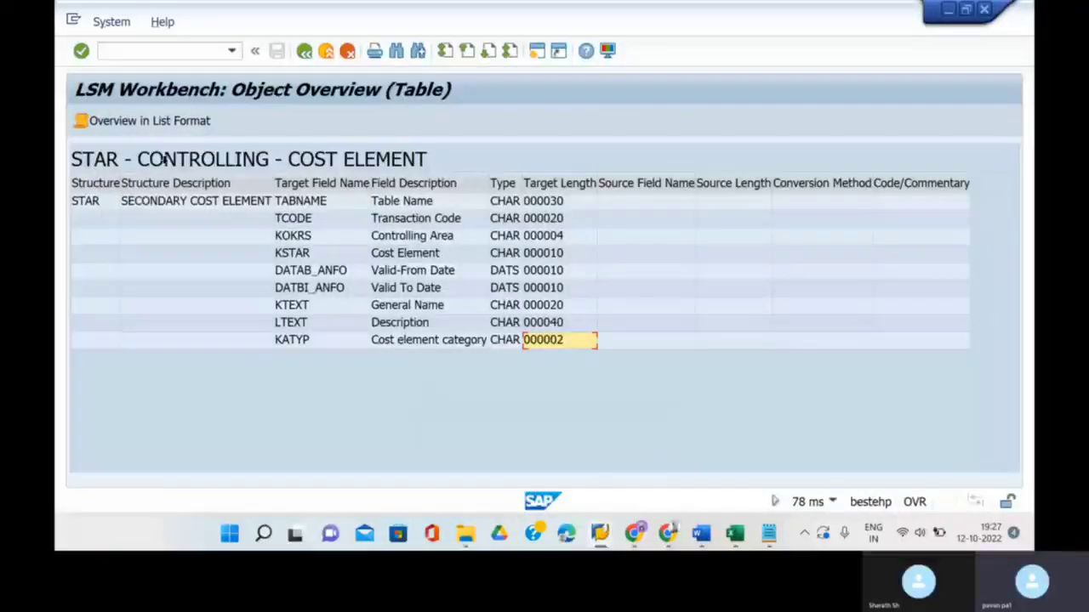
left_click(735, 533)
- Enter STAR, 400602, 01.10.2022 and 31.12.9999 into G10:J10
key("Escape")
type("5")
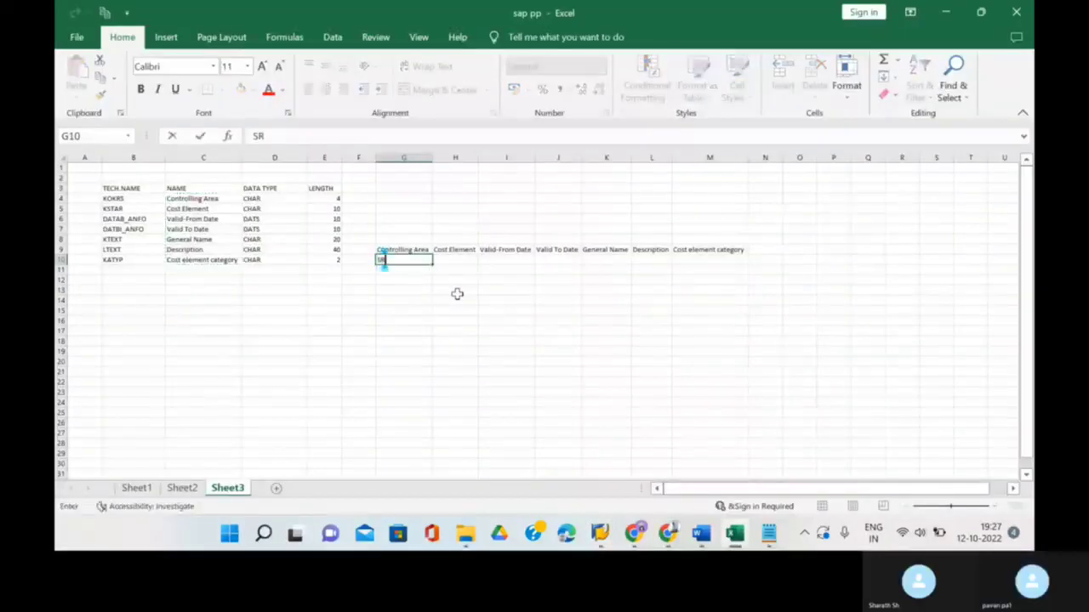
type("TAR")
left_click(454, 263)
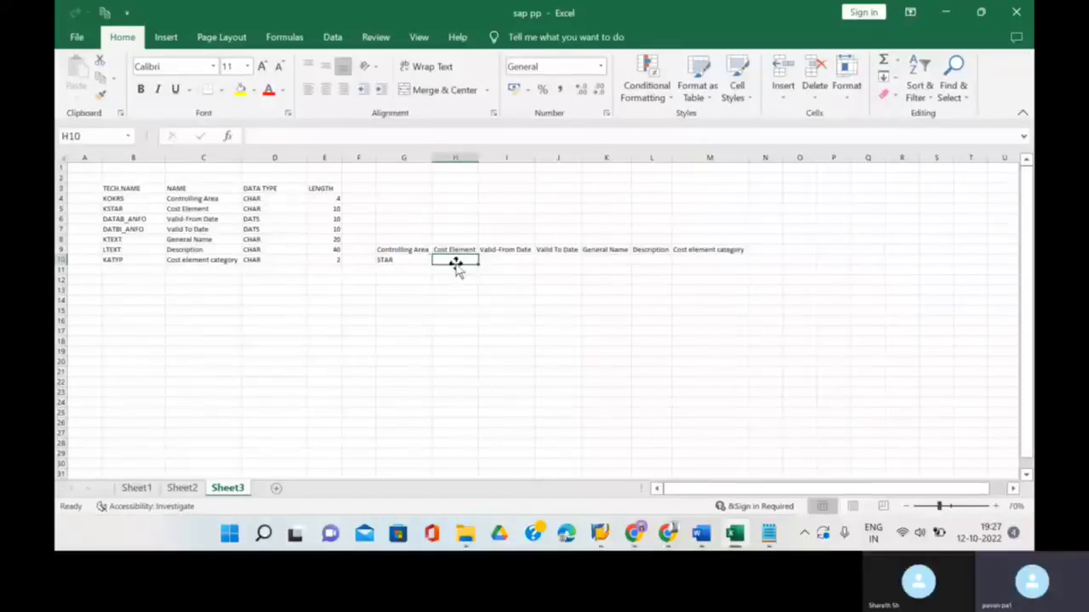
type("4")
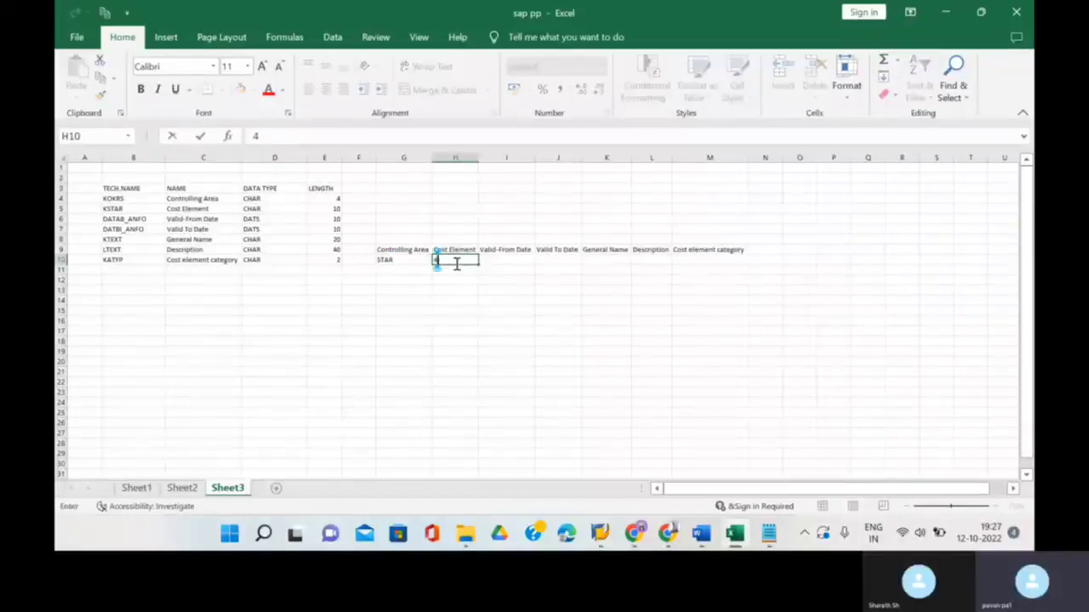
type("00602")
left_click(505, 259)
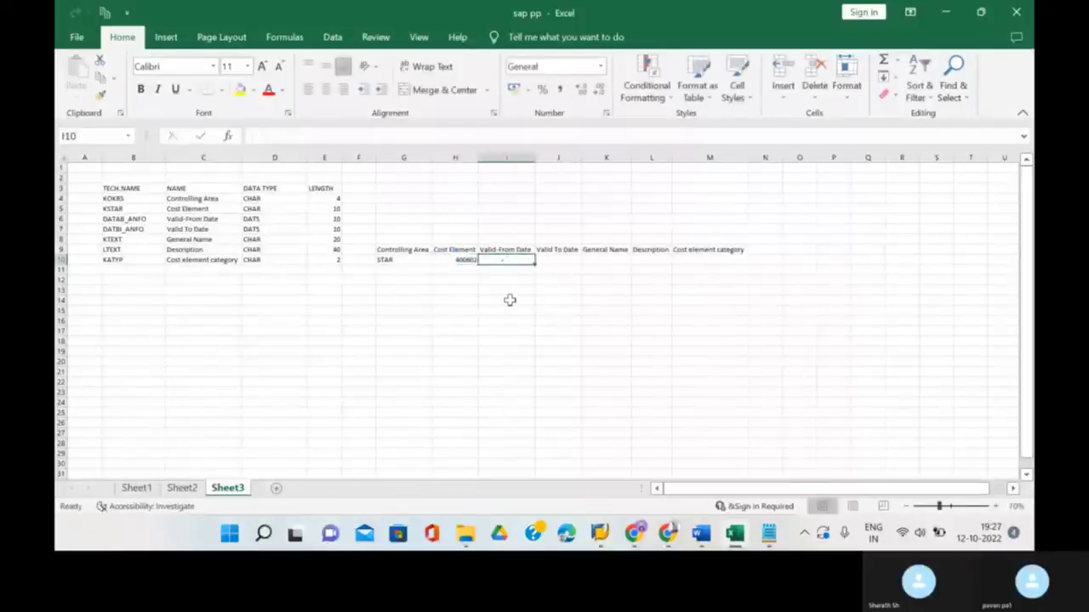
type("01")
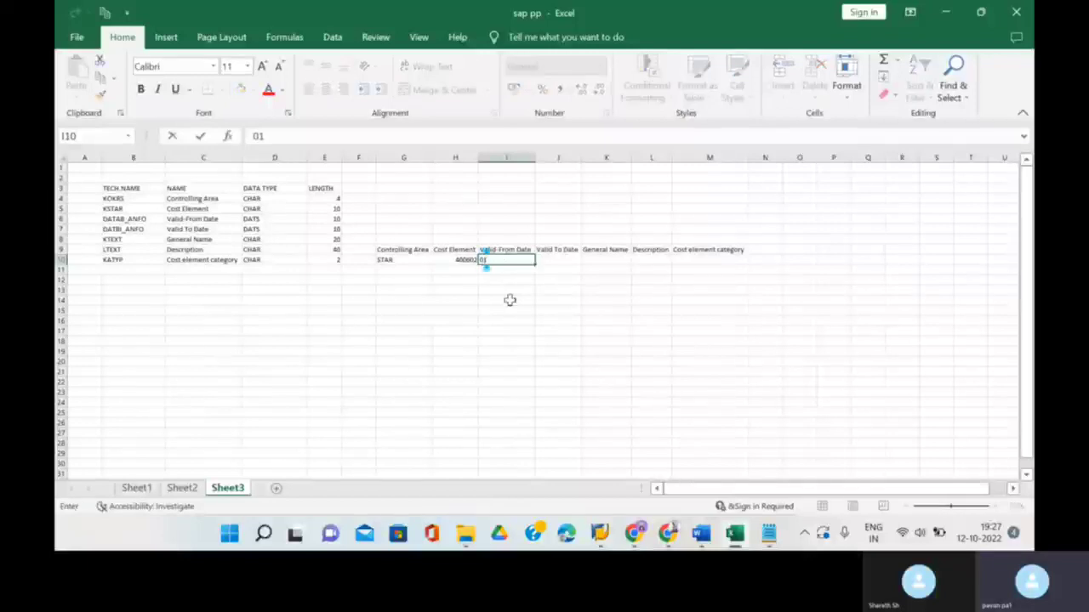
type(".10.2022")
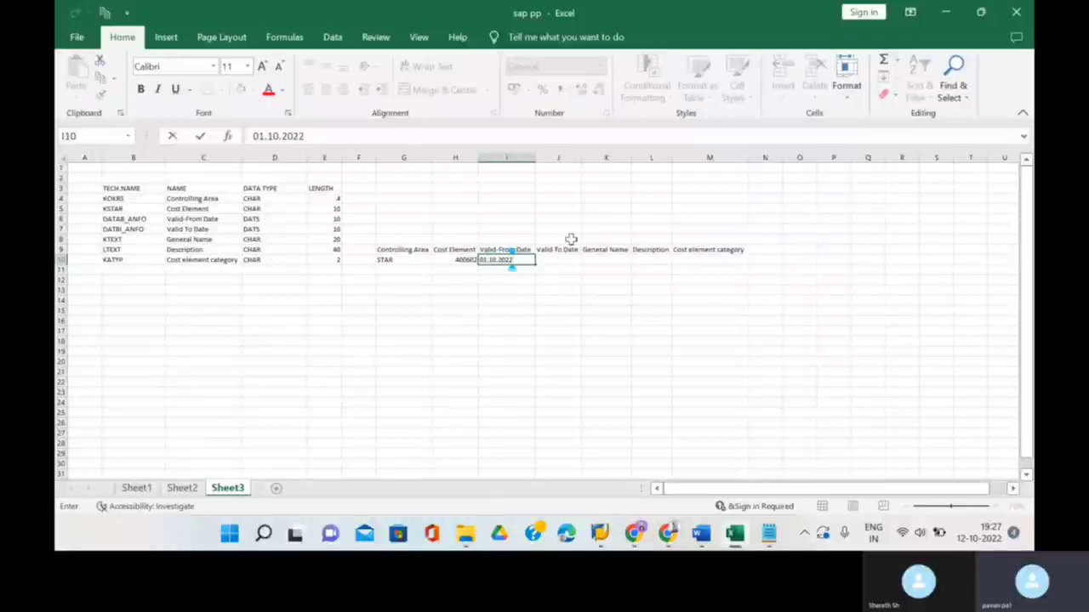
left_click(554, 259)
type("31")
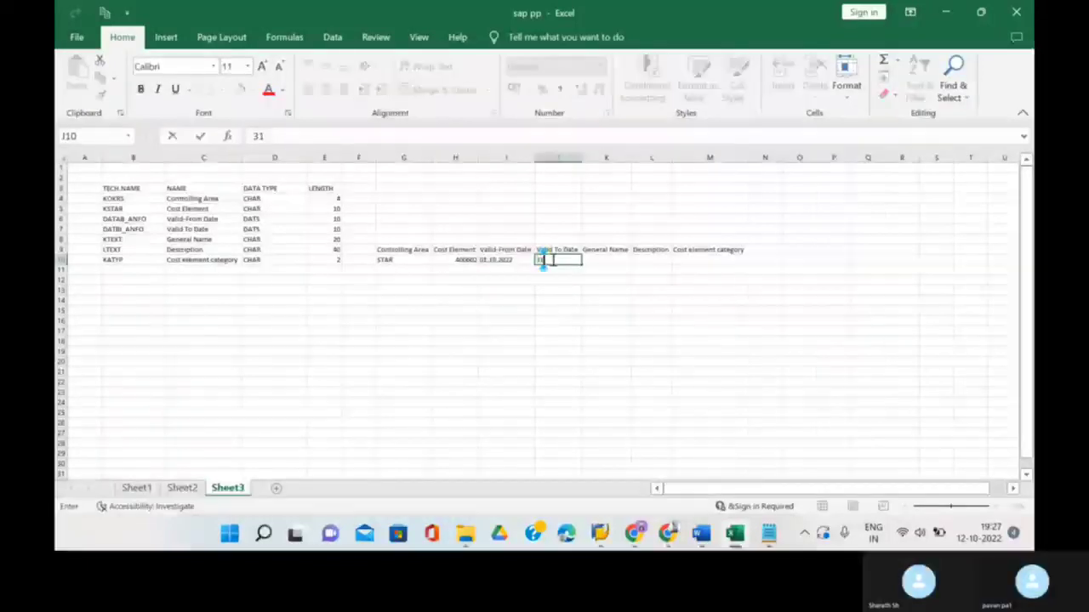
type(".10.")
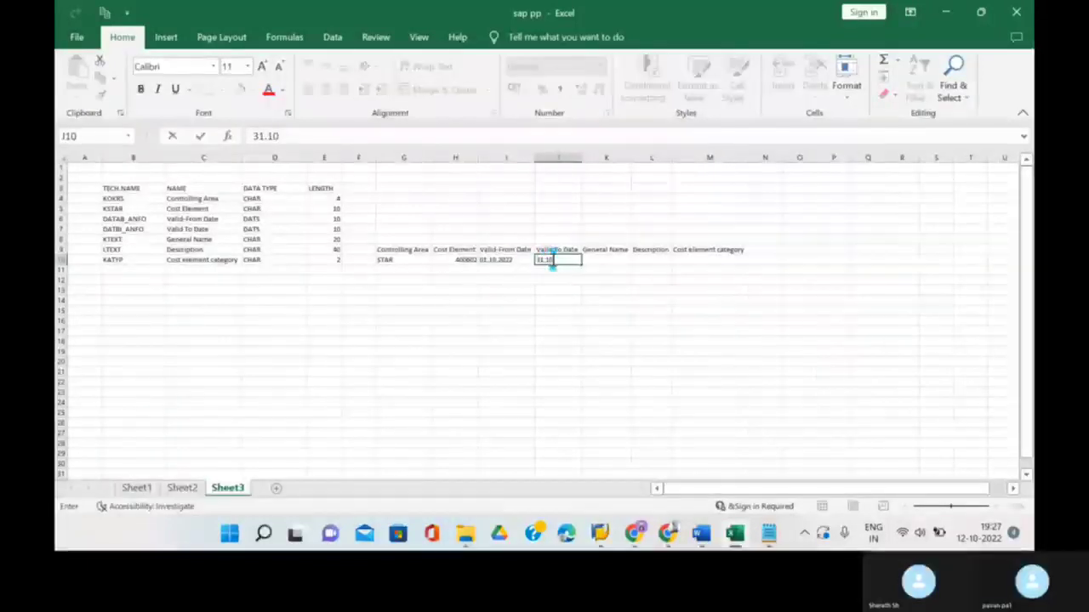
key("BackSpace")
key("BackSpace")
type("2.")
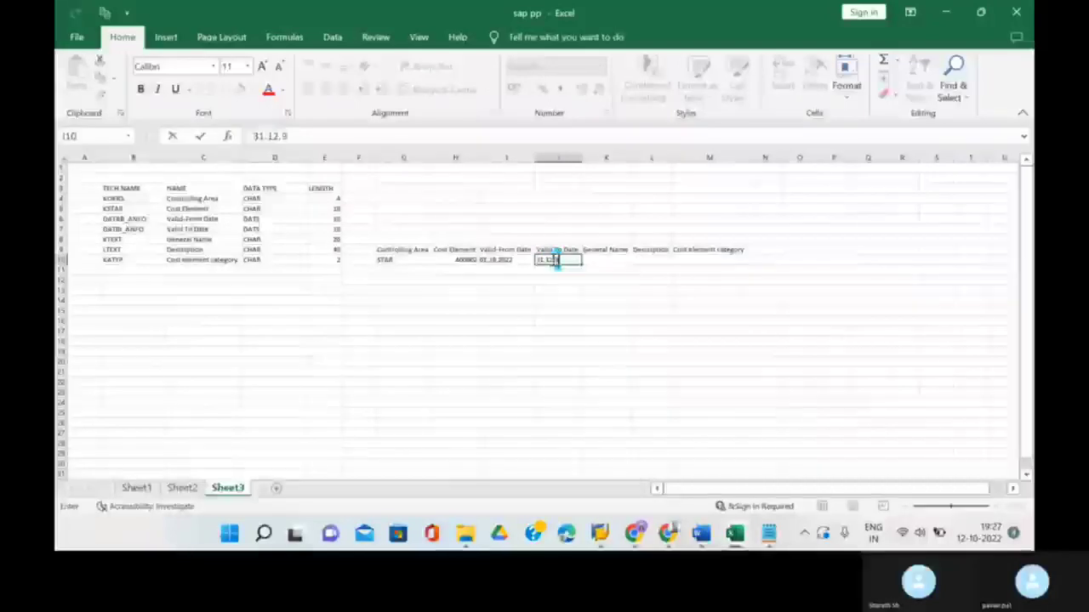
type("9999")
left_click(595, 260)
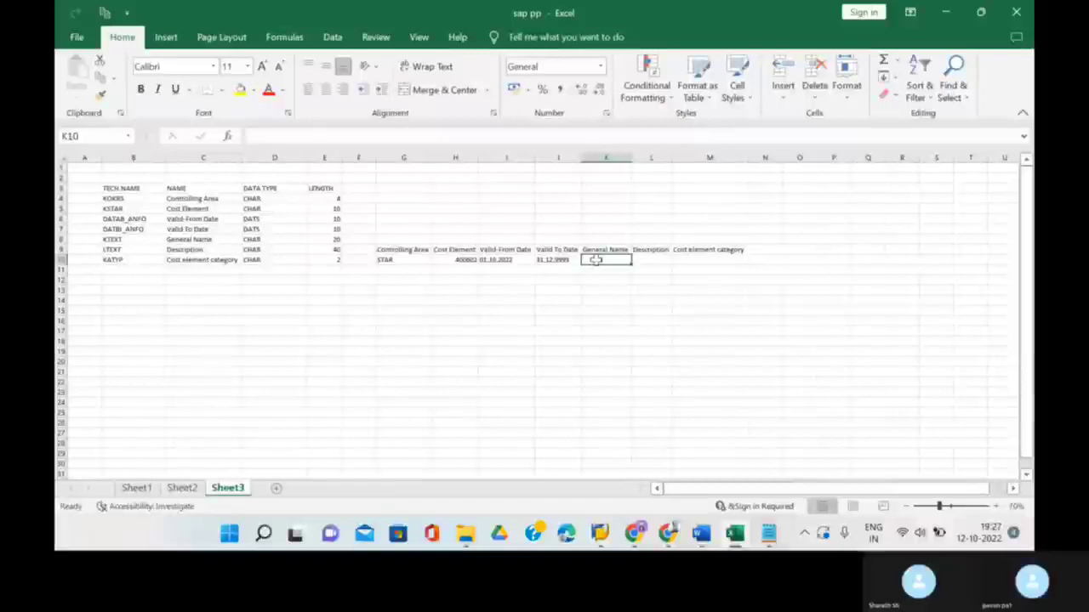
- Enter the formula ="CE"&H10 in K10, TESTING as description and 31 as category
scroll(389, 287, "up", 3)
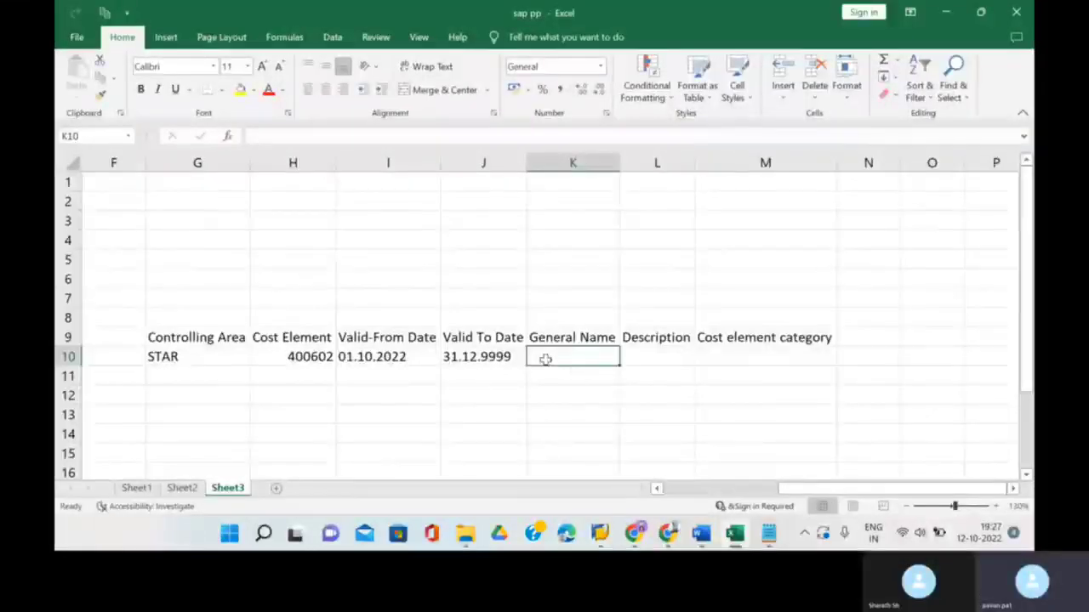
type("=")
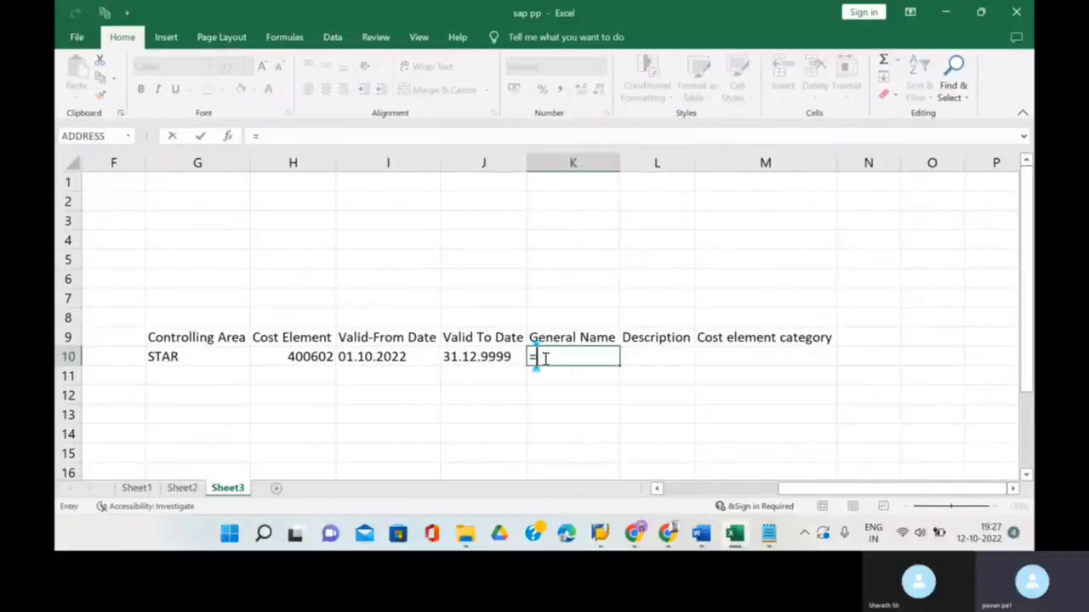
type("\"C")
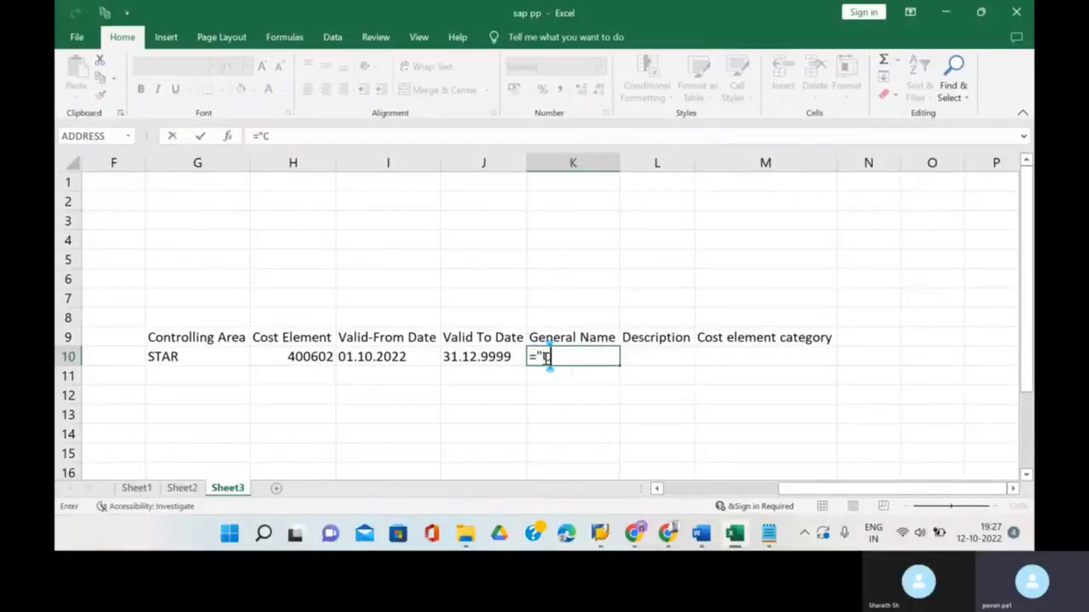
type("E")
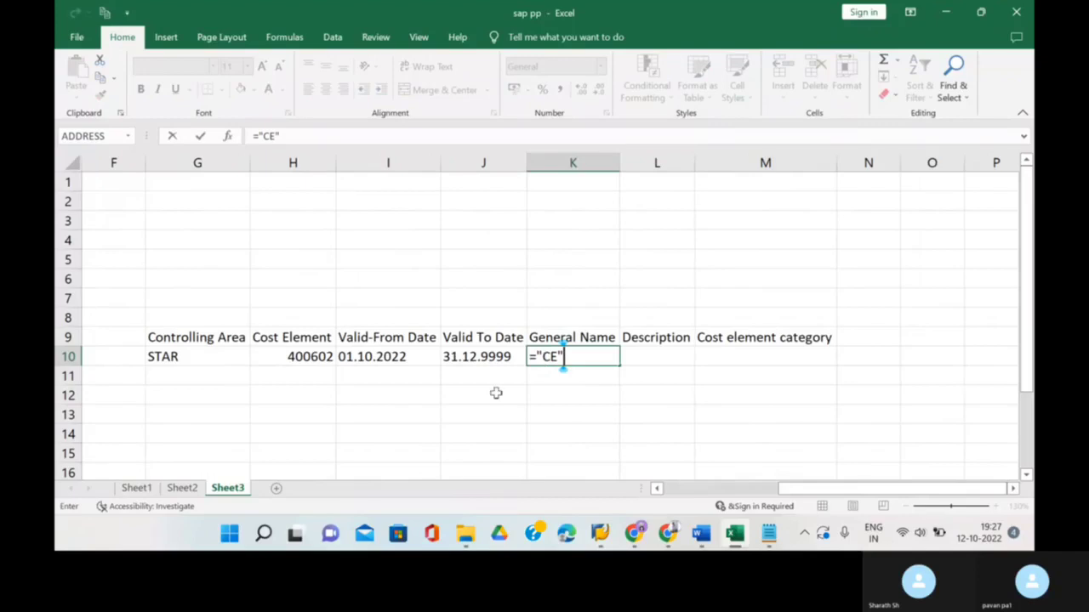
left_click(515, 451)
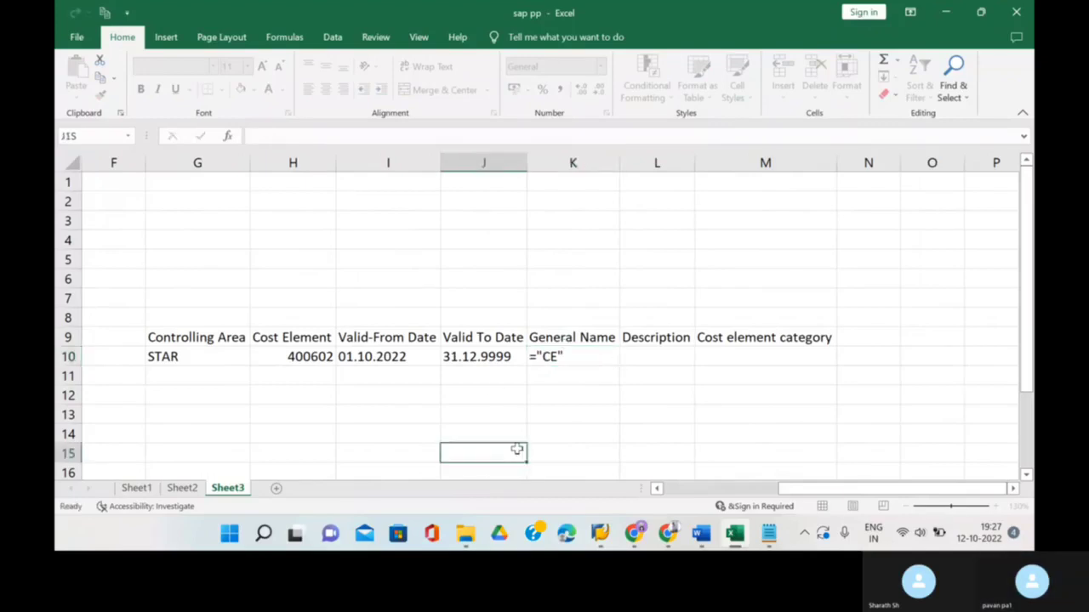
double_click(581, 356)
key("BackSpace")
key("BackSpace")
key("BackSpace")
key("BackSpace")
key("BackSpace")
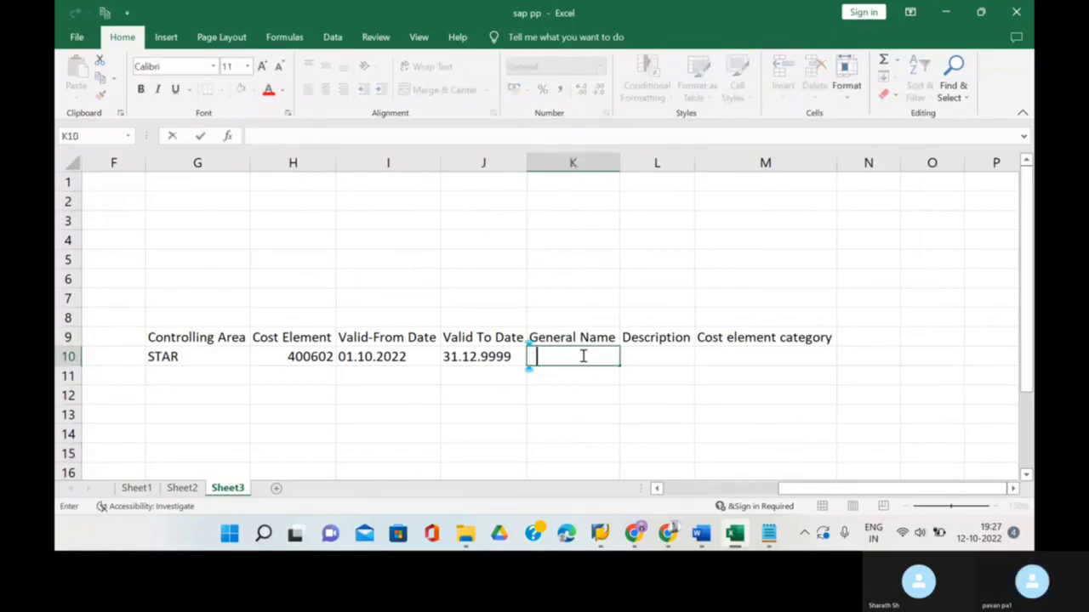
type("+")
key("BackSpace")
type("=\"CE")
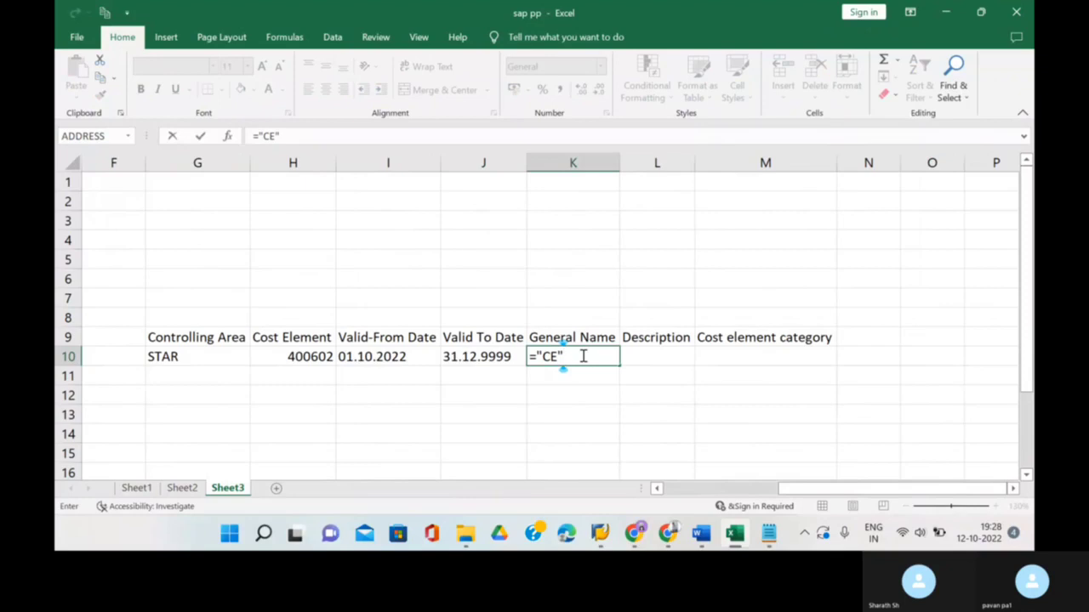
type("\"&")
left_click(316, 357)
key("Return")
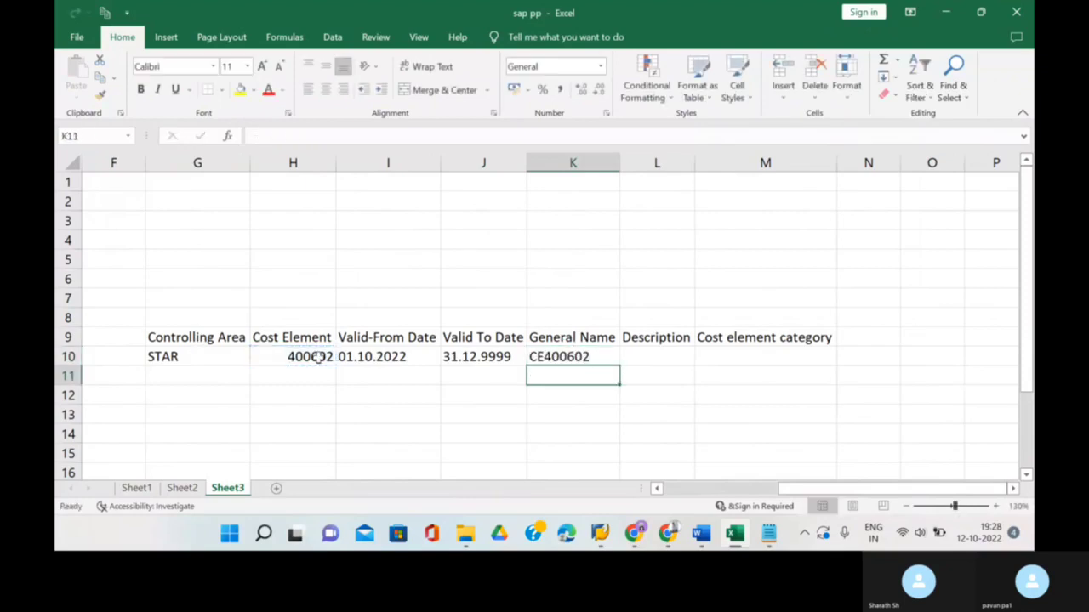
left_click(657, 364)
type("TEST")
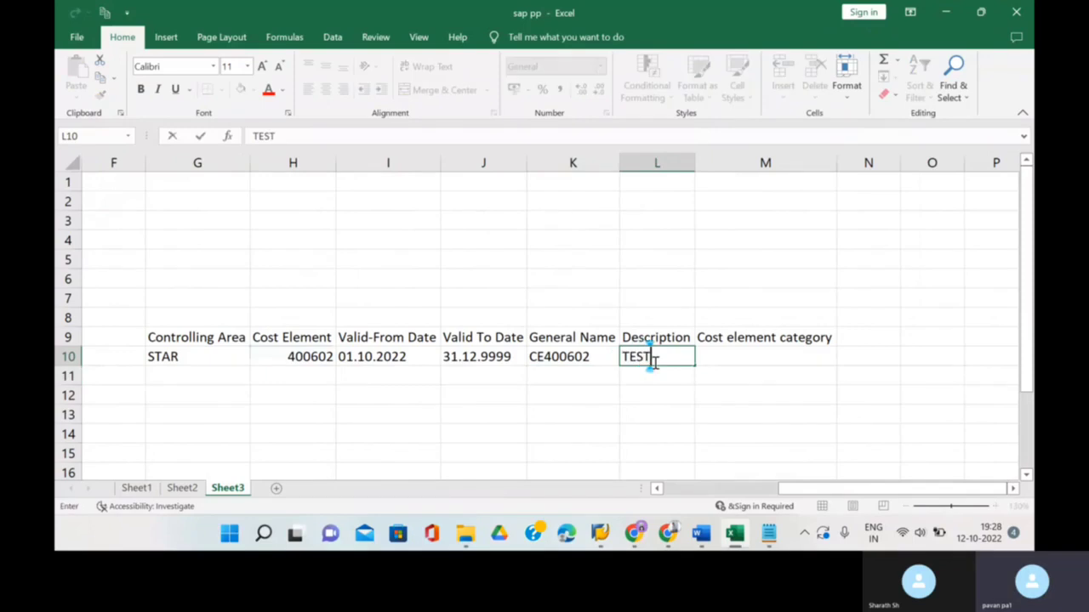
type("ING")
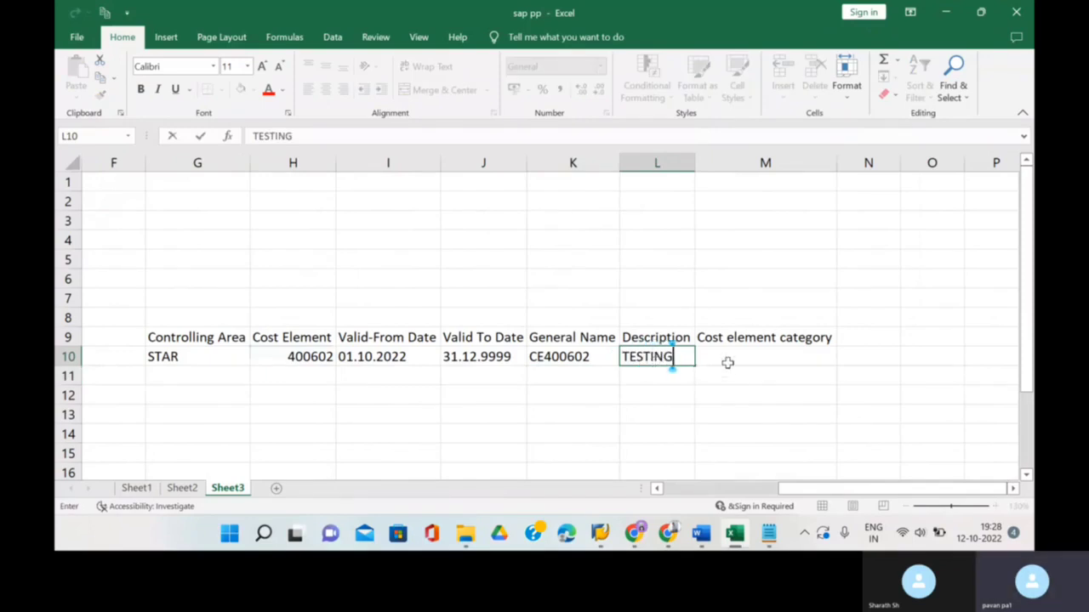
left_click(725, 354)
type("31")
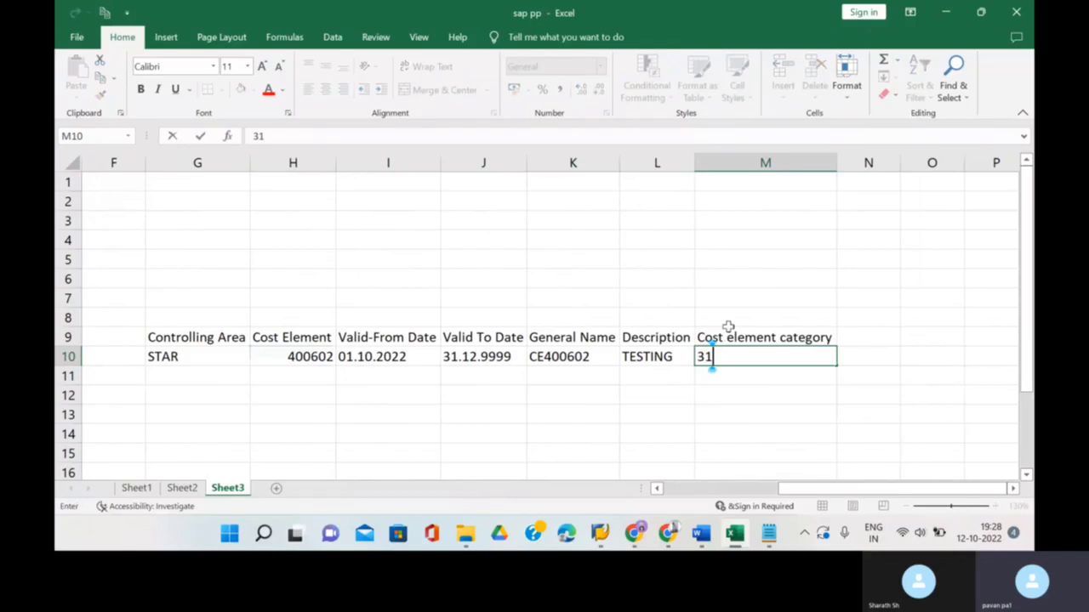
scroll(693, 326, "down", 3)
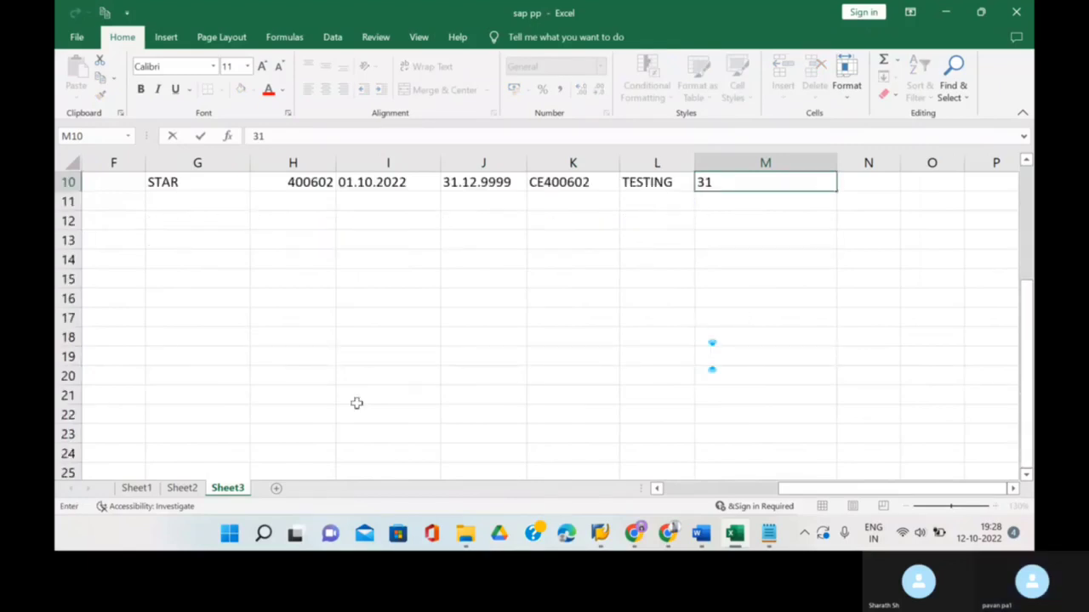
scroll(317, 349, "up", 1)
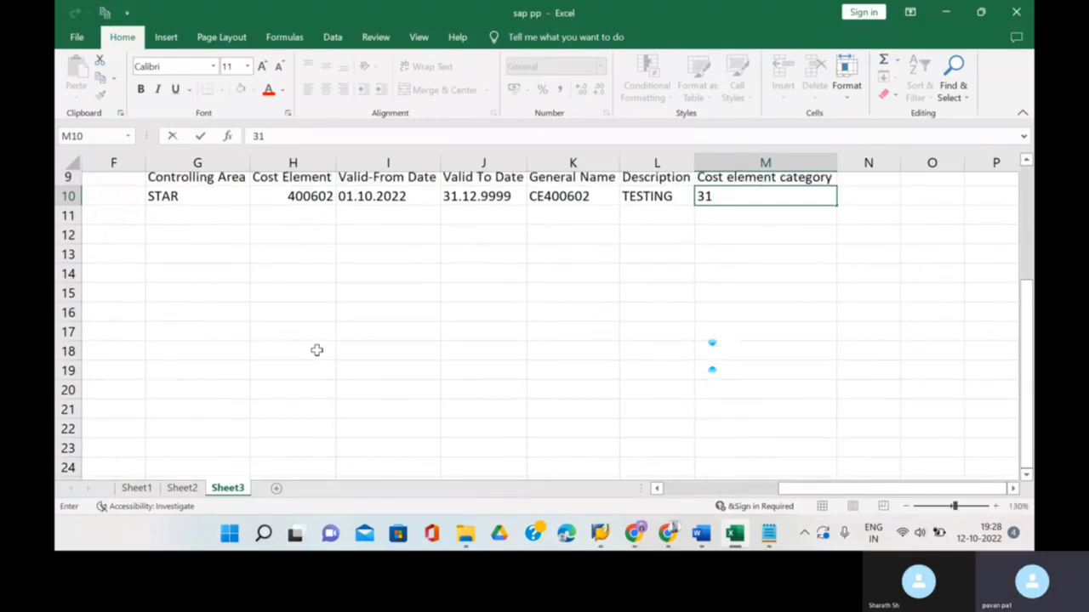
- Commit category 31 and fill column F from F10 with a 1–26 number series
left_click(115, 201)
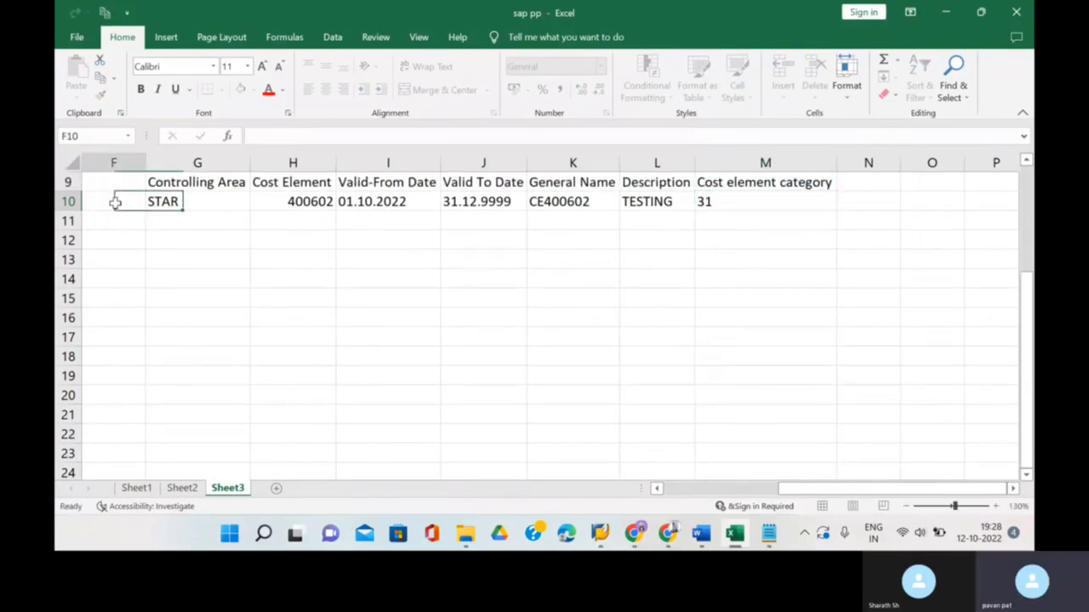
type("1")
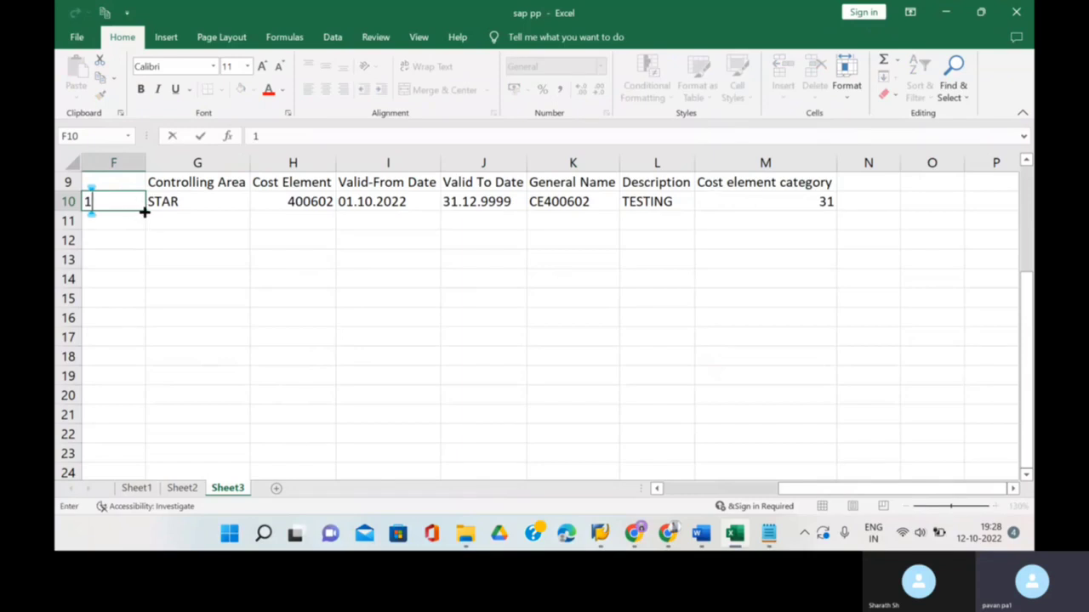
left_click_drag(145, 213, 182, 446)
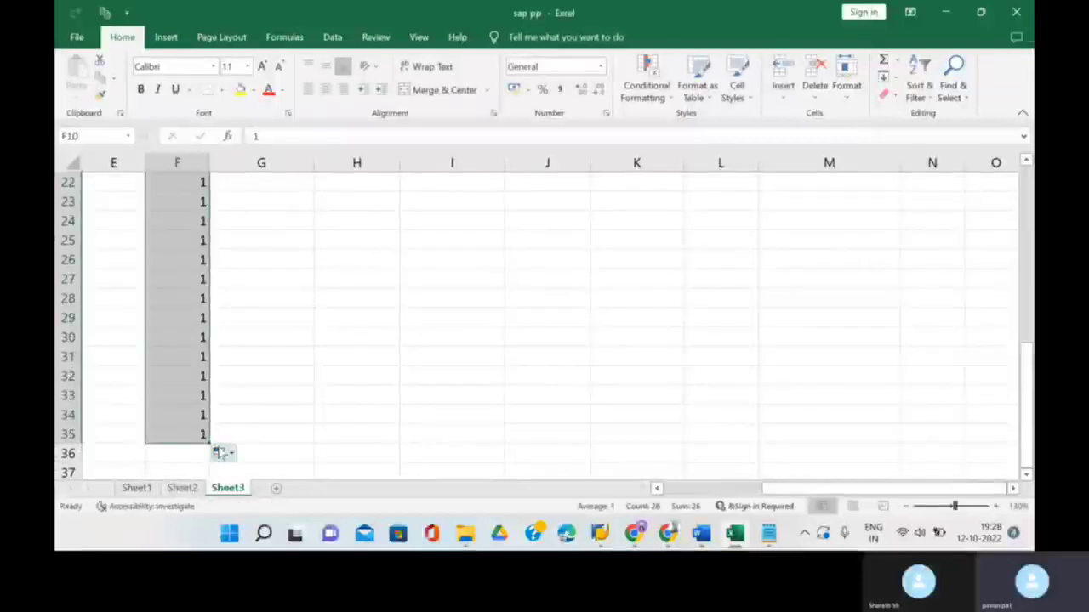
left_click(220, 452)
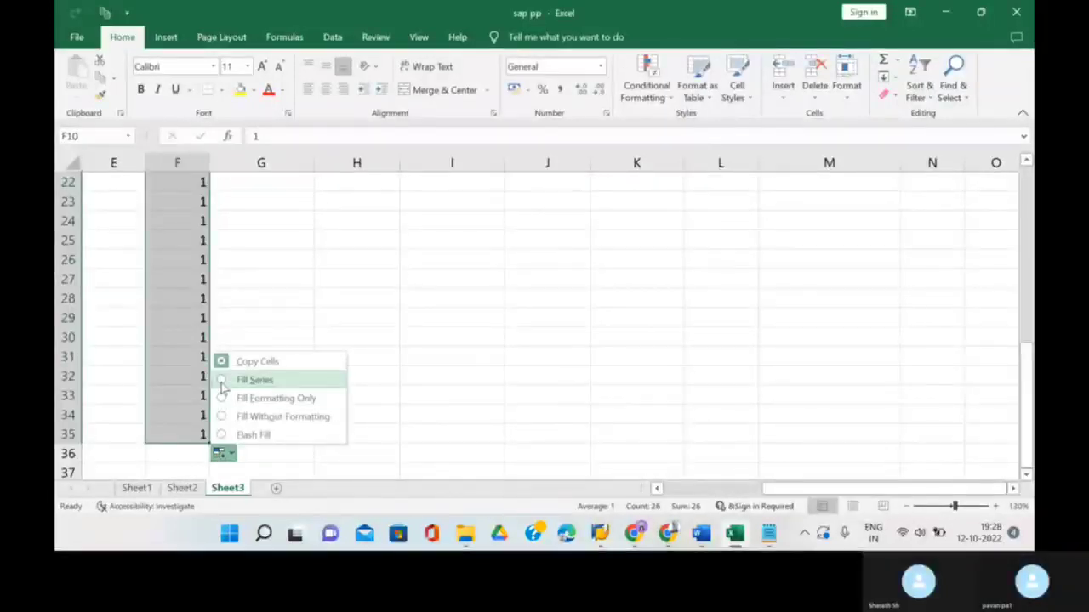
left_click(221, 383)
- Delete numbers 21–26 so column F numbers rows 10–29 from 1 to 20
scroll(266, 337, "down", 4)
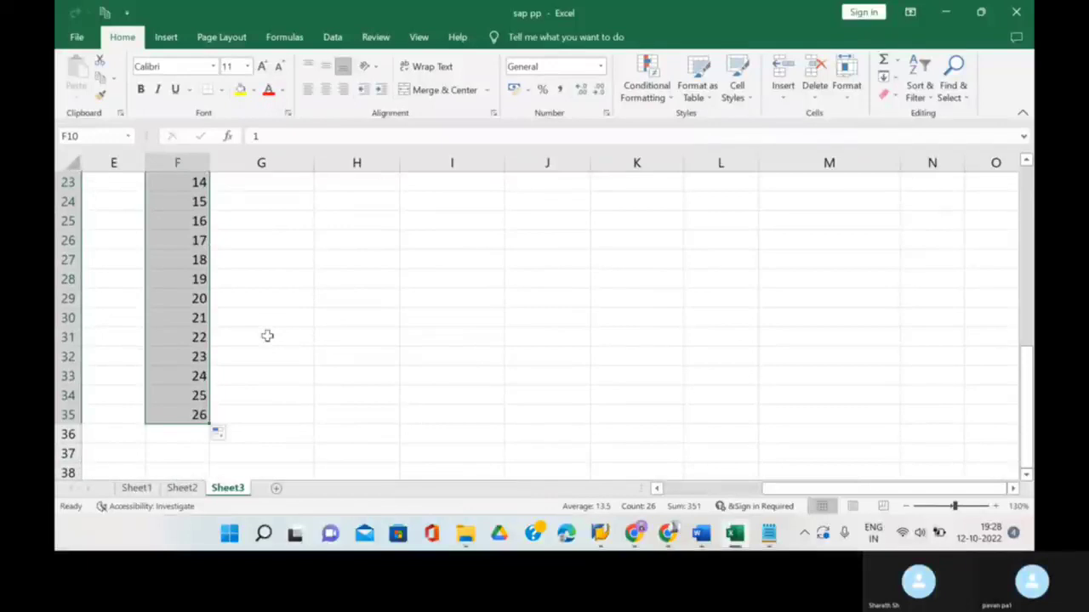
left_click_drag(199, 317, 203, 414)
key("Delete")
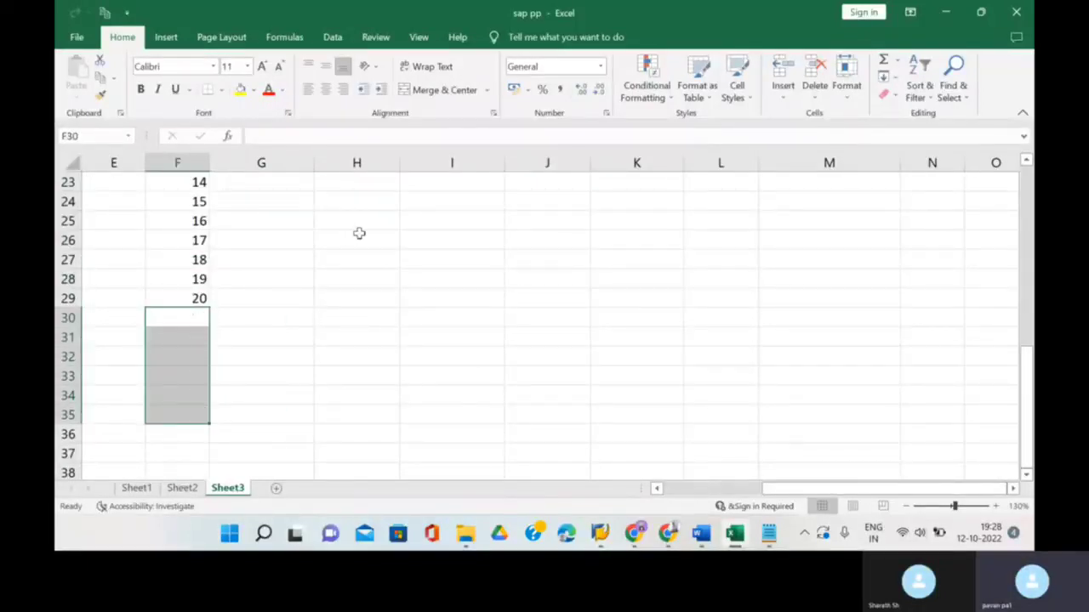
scroll(359, 233, "up", 7)
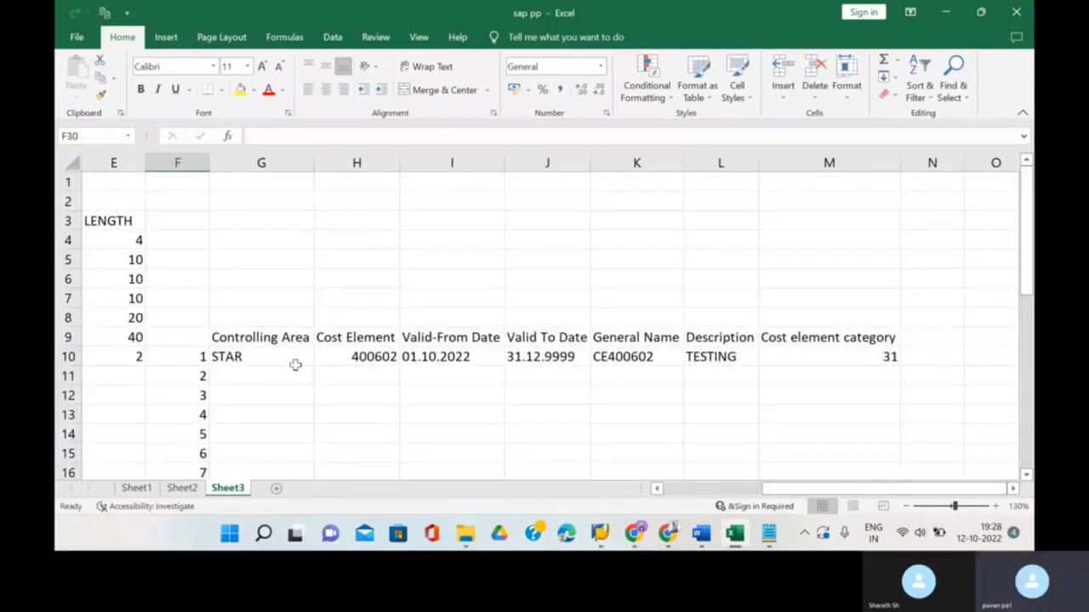
left_click(292, 374)
scroll(299, 323, "down", 5)
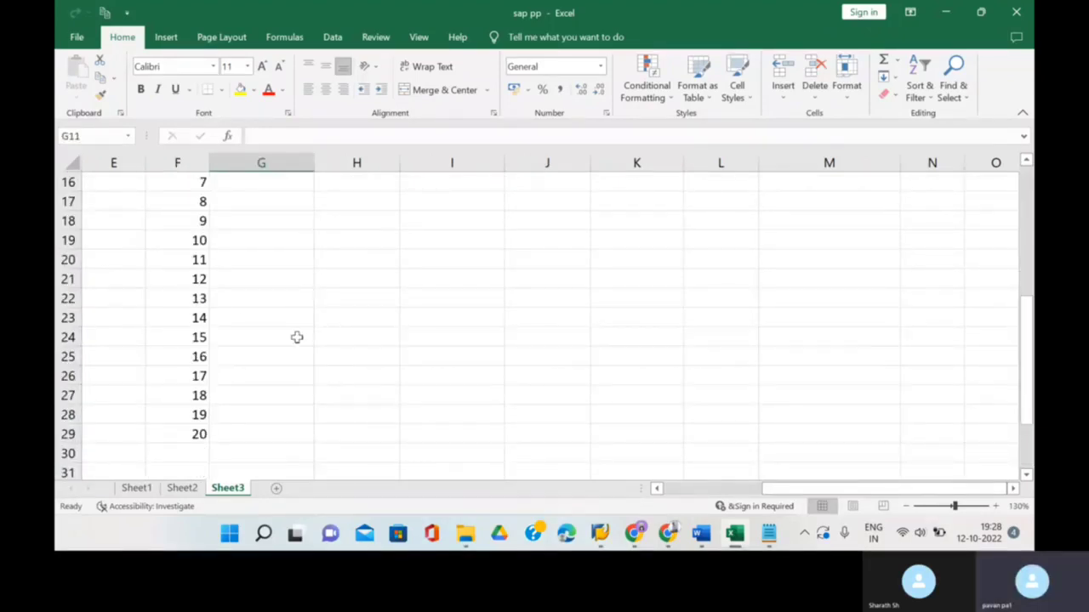
scroll(297, 339, "down", 6, "ctrl")
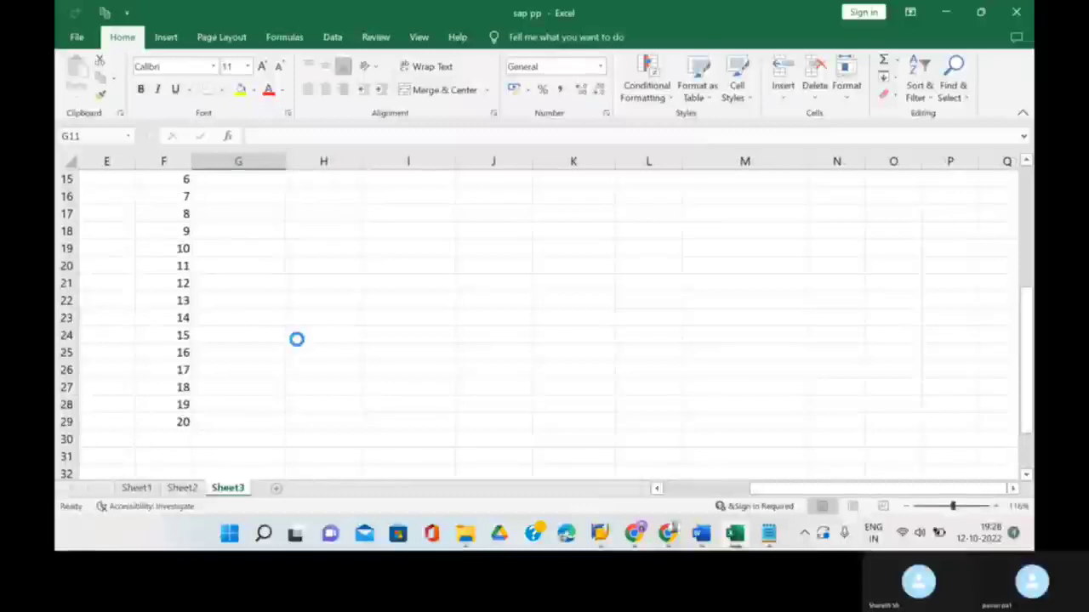
scroll(248, 255, "up", 3, "ctrl")
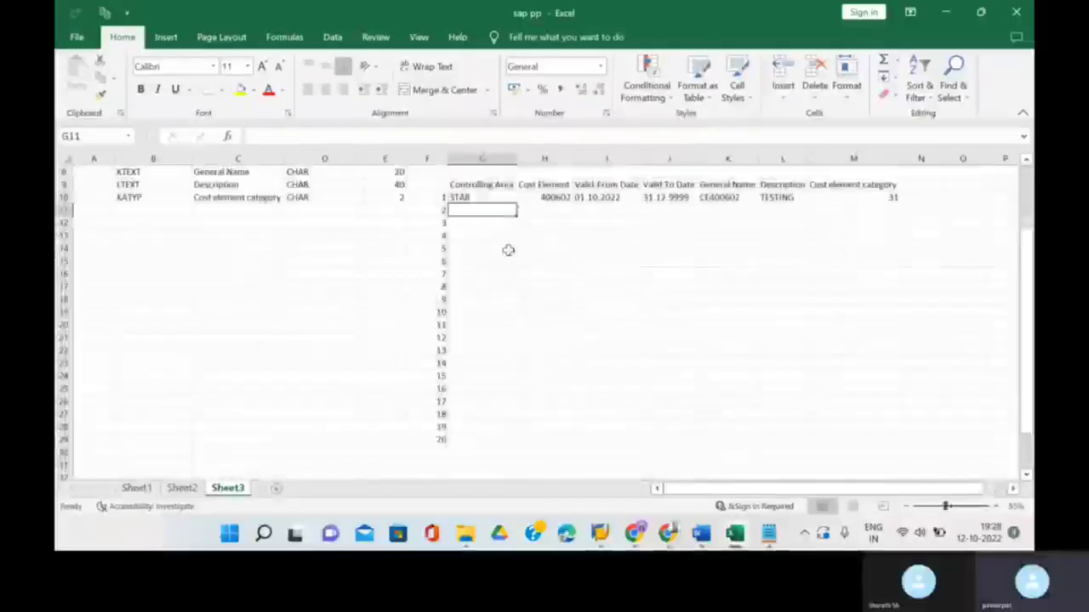
- Fill STAR down to row 29 and cost elements as a 400602–400621 series
left_click(506, 199)
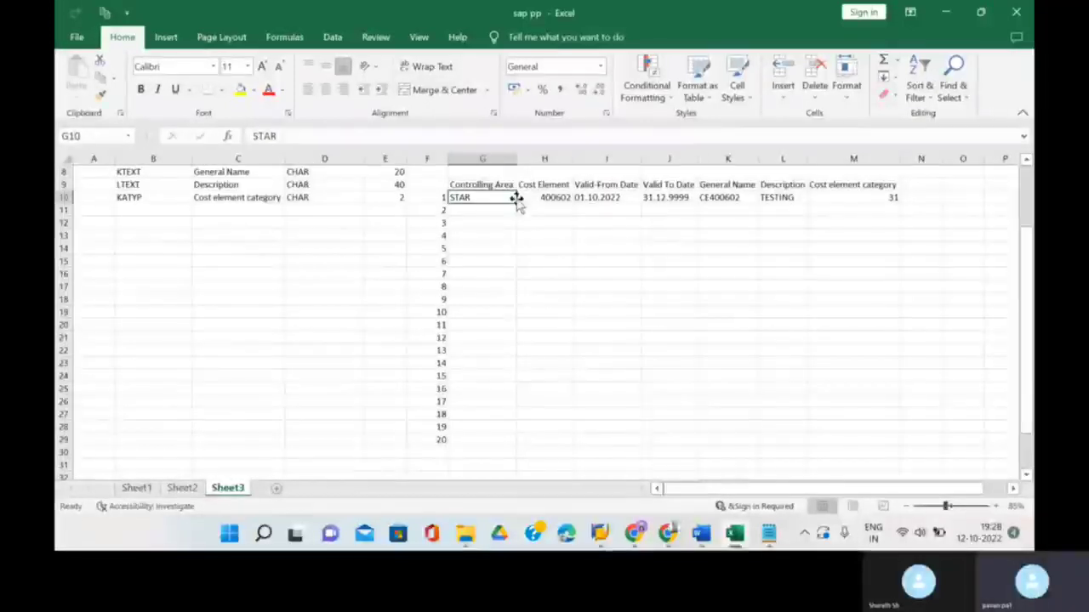
left_click_drag(516, 204, 492, 442)
left_click(554, 197)
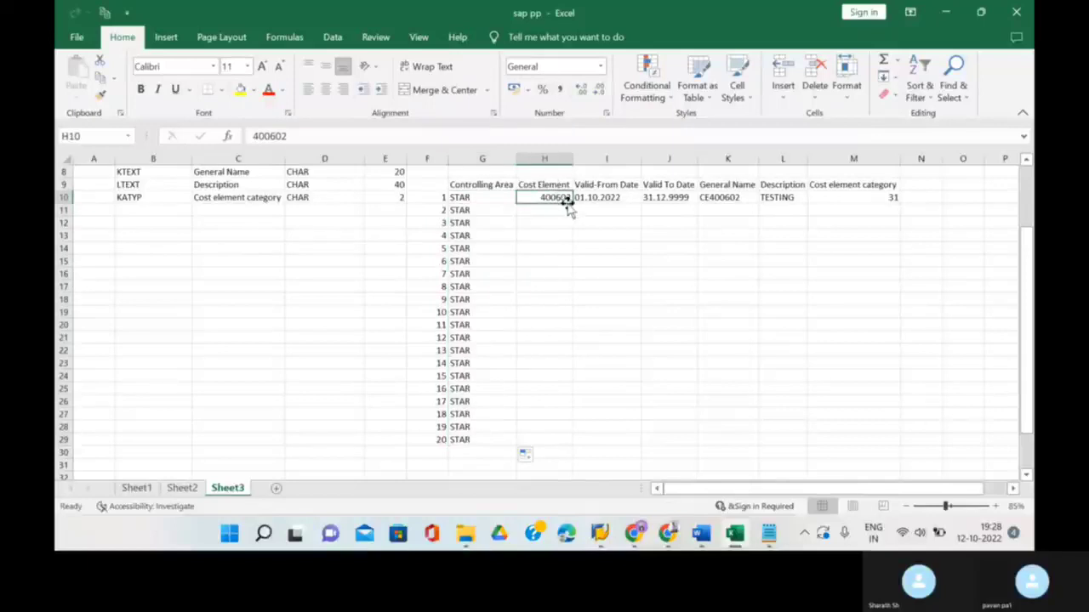
left_click_drag(572, 203, 518, 451)
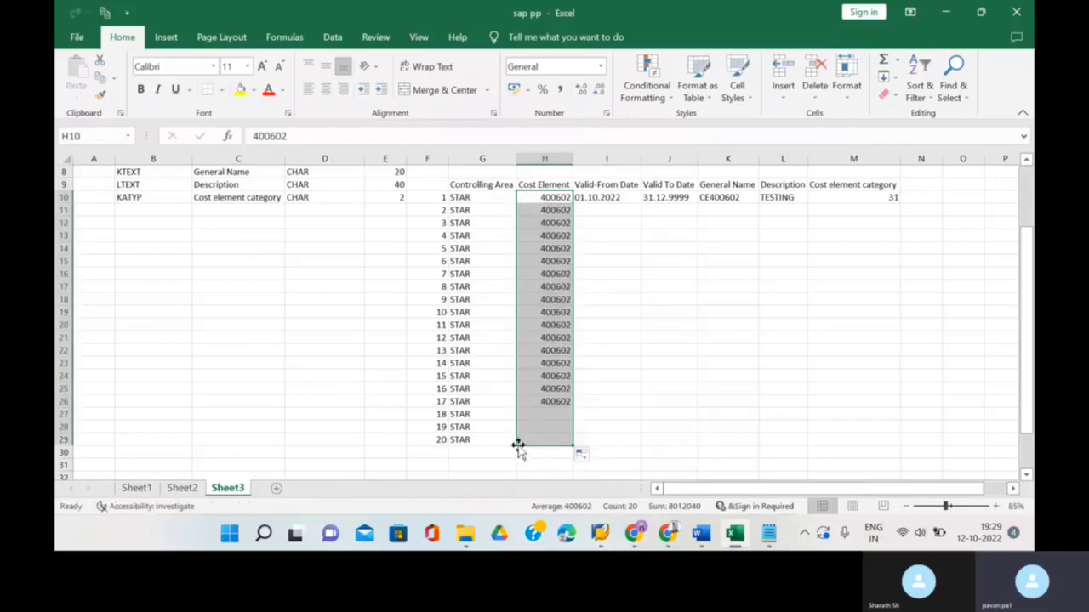
left_click(586, 457)
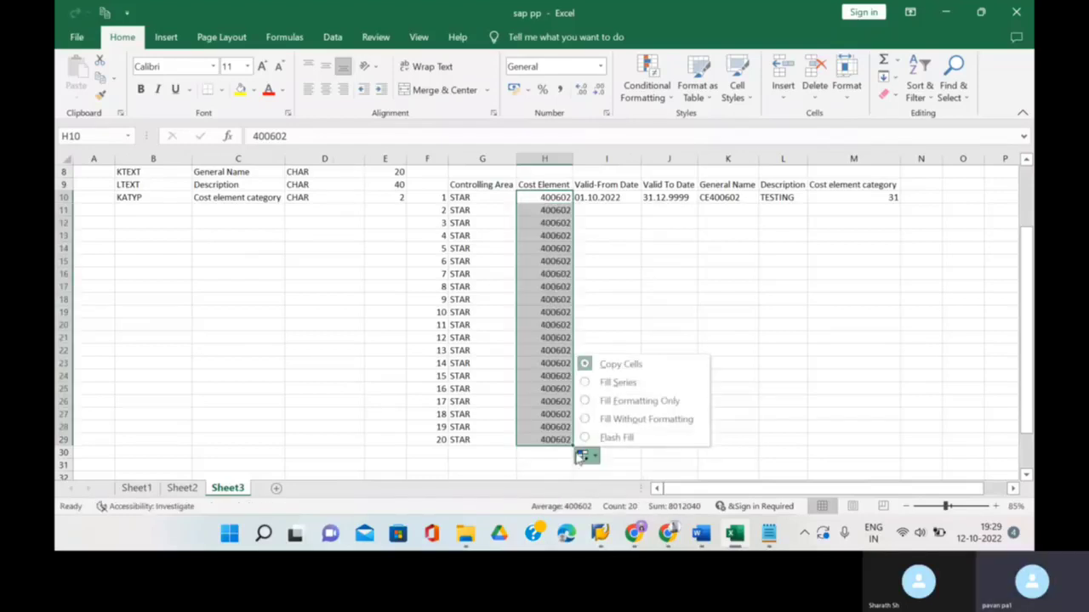
left_click(595, 384)
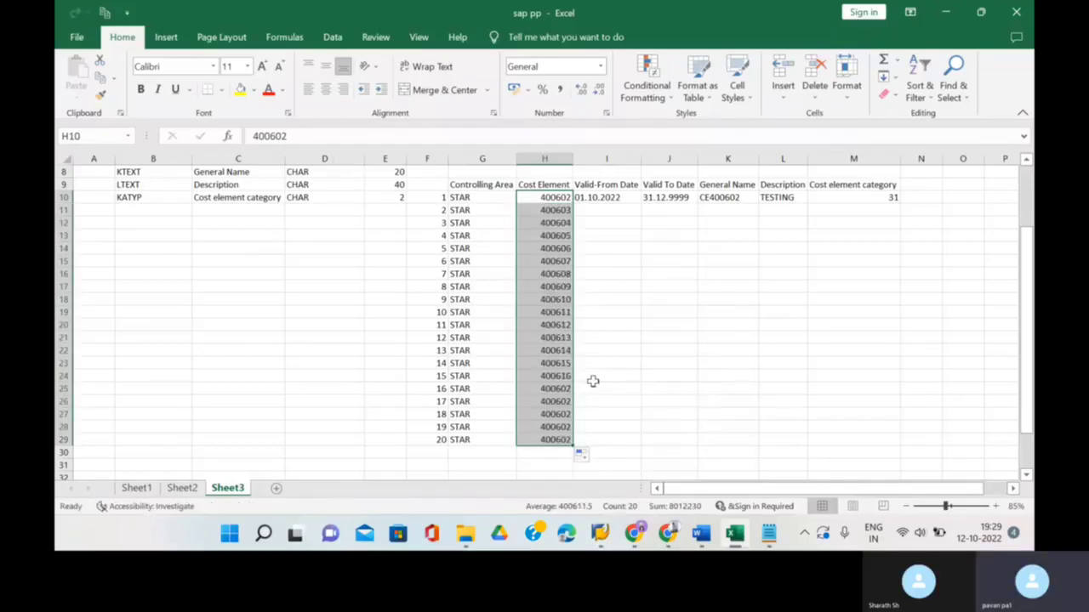
- Copy the dates 01.10.2022 and 31.12.9999 unchanged down to row 29
left_click(630, 211)
left_click(627, 195)
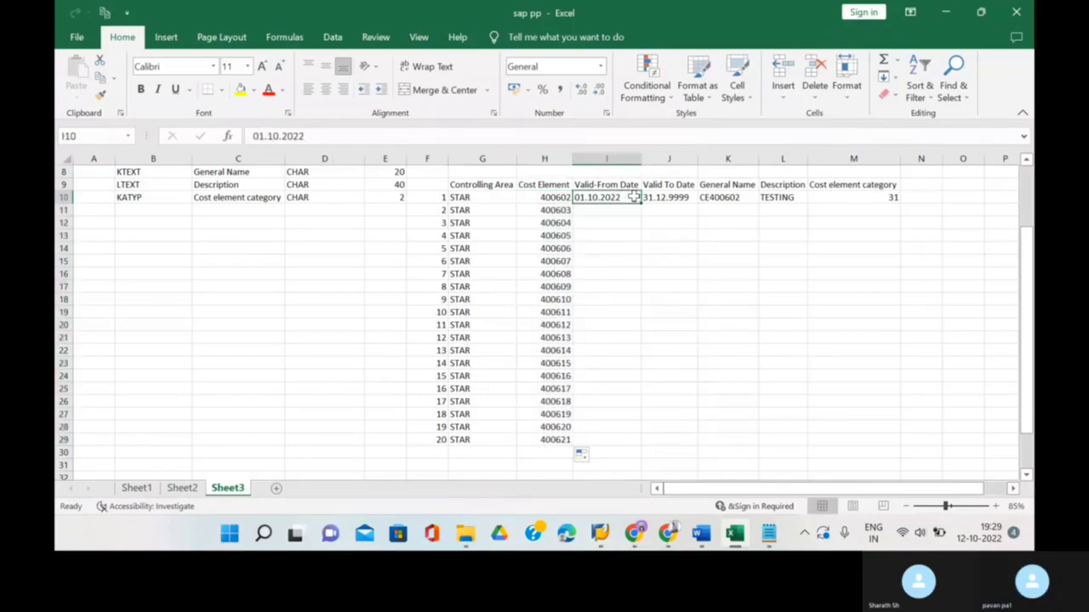
left_click_drag(643, 203, 613, 451)
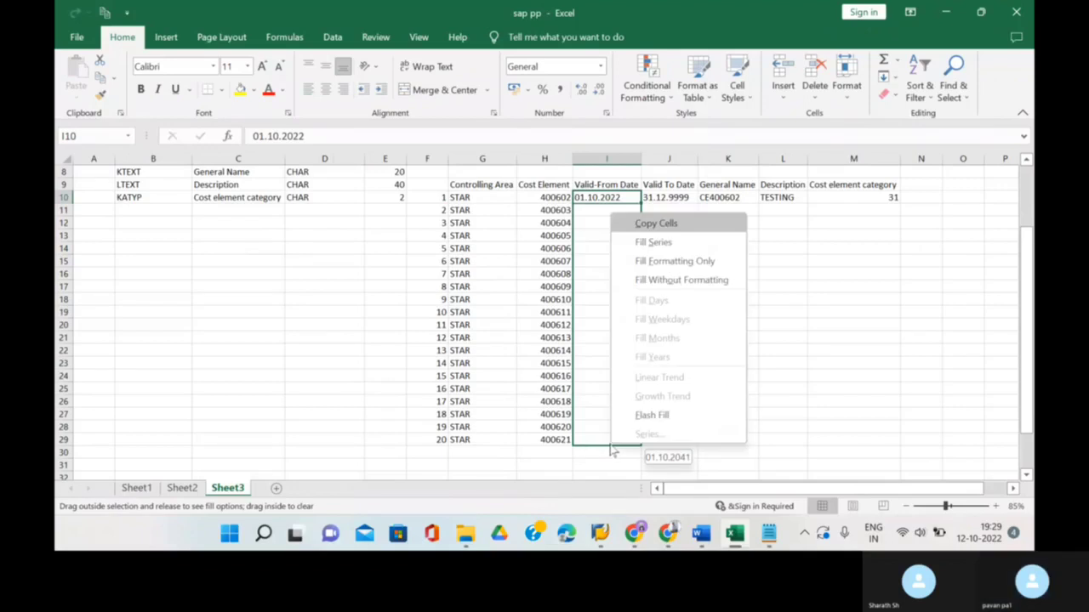
left_click(673, 228)
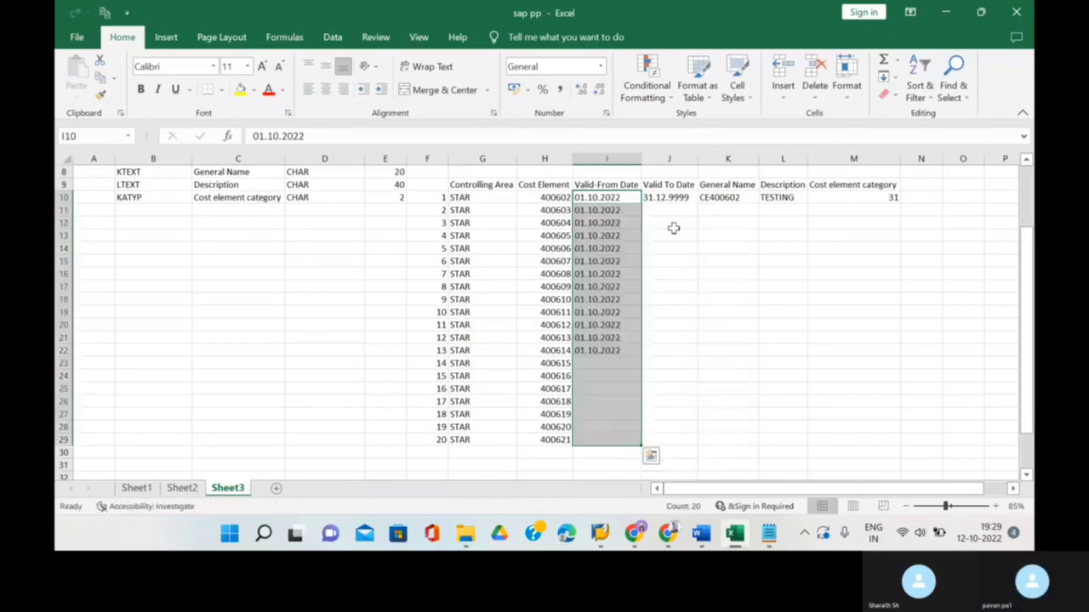
left_click(686, 202)
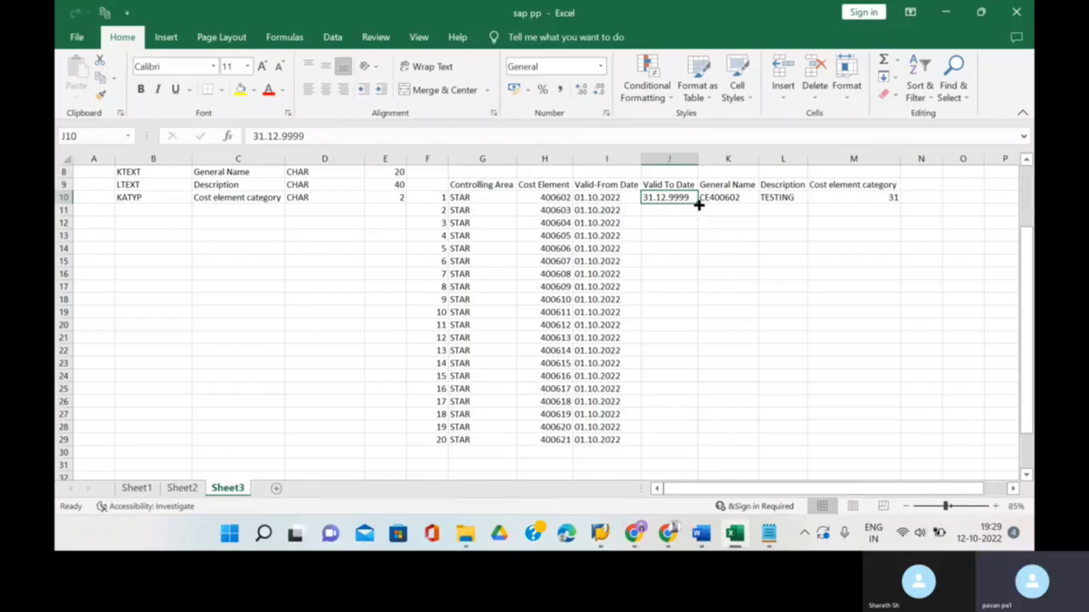
left_click_drag(696, 205, 690, 448)
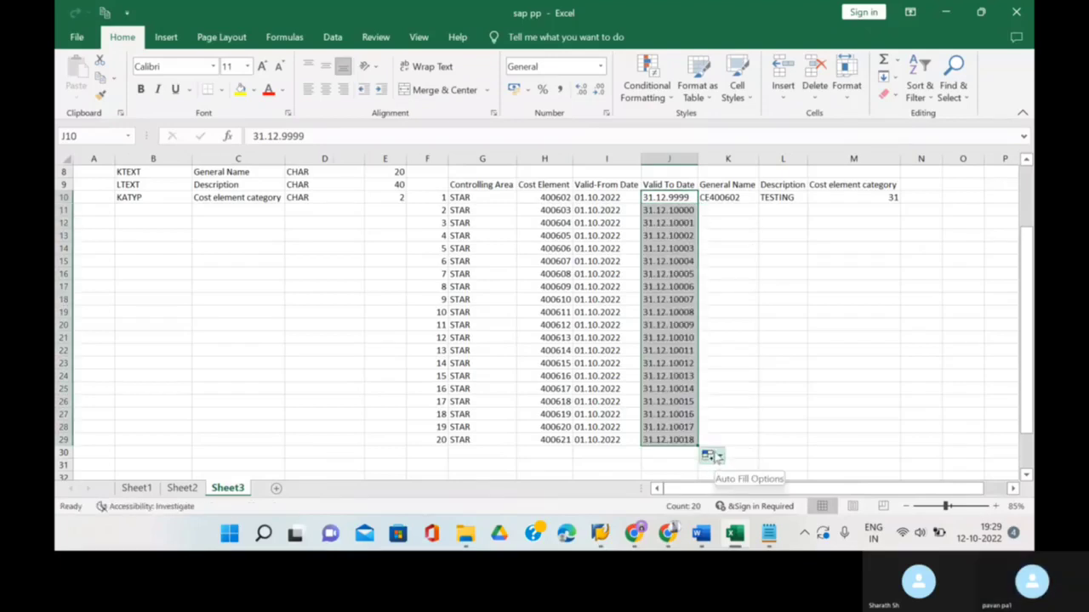
left_click(709, 456)
left_click(733, 364)
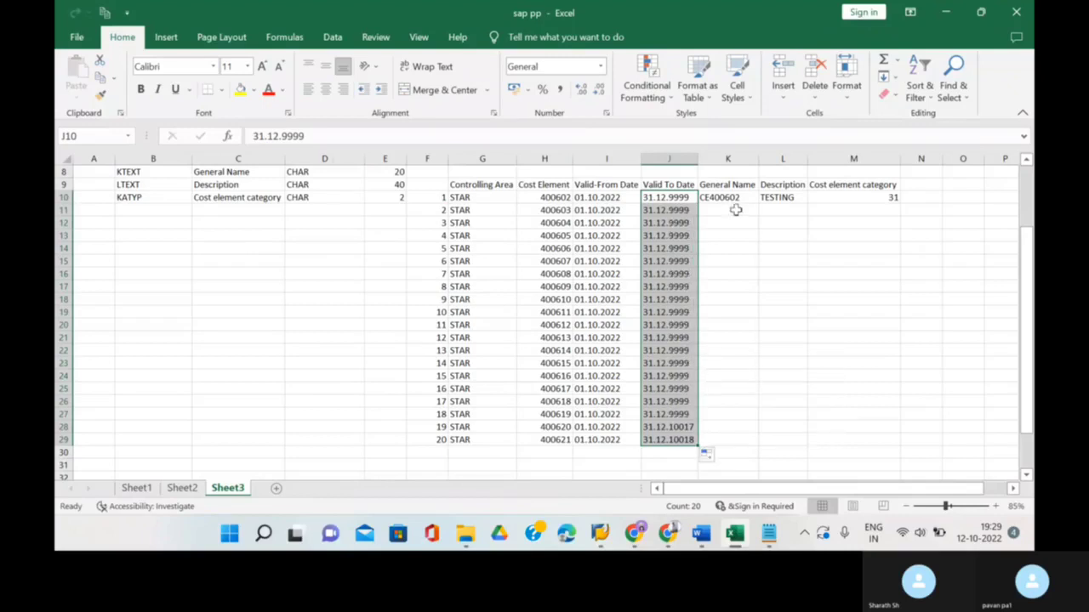
- Extend the CE name formula, TESTING and category 31 down to row 29
left_click(734, 197)
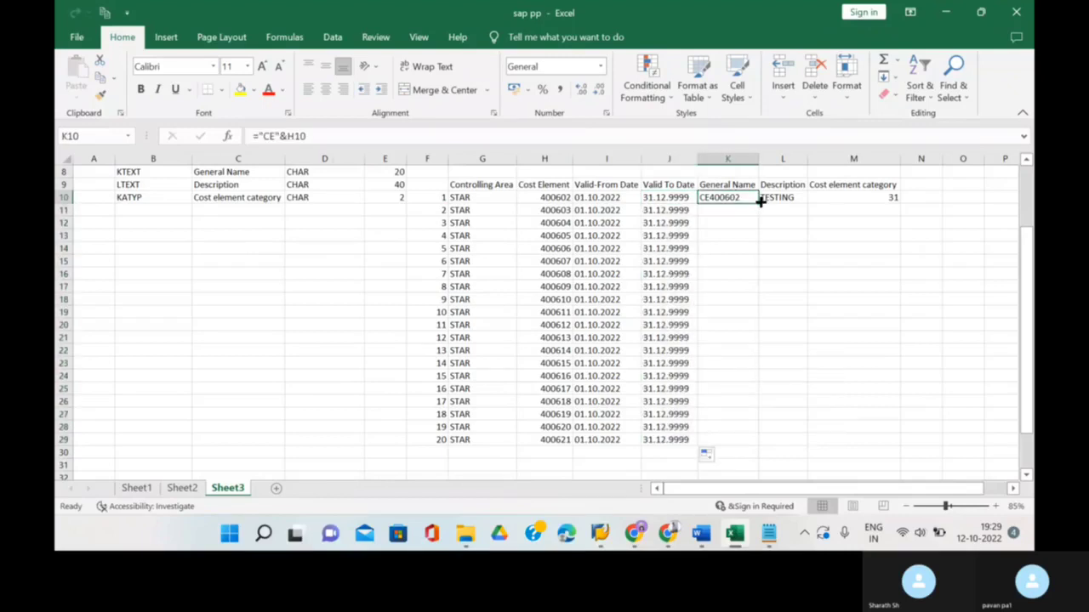
left_click_drag(760, 204, 731, 444)
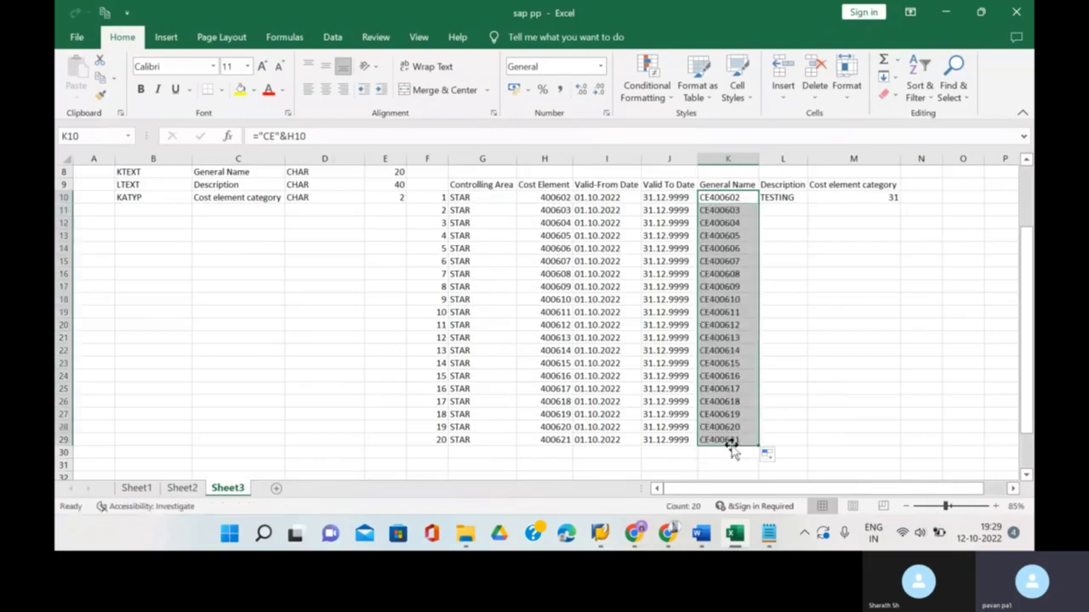
left_click(793, 214)
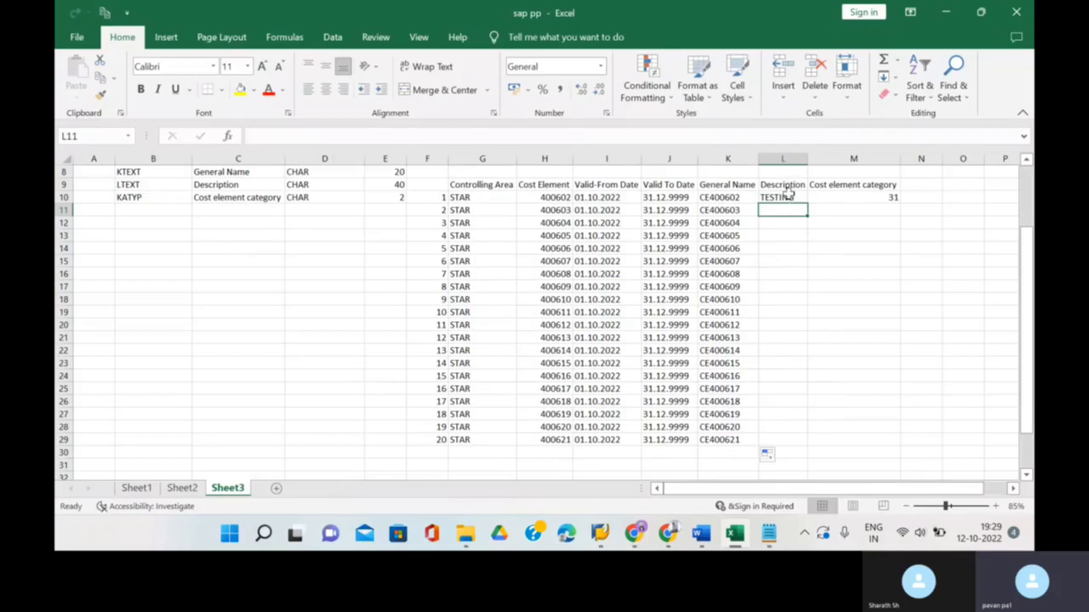
left_click_drag(788, 195, 805, 444)
left_click(885, 198)
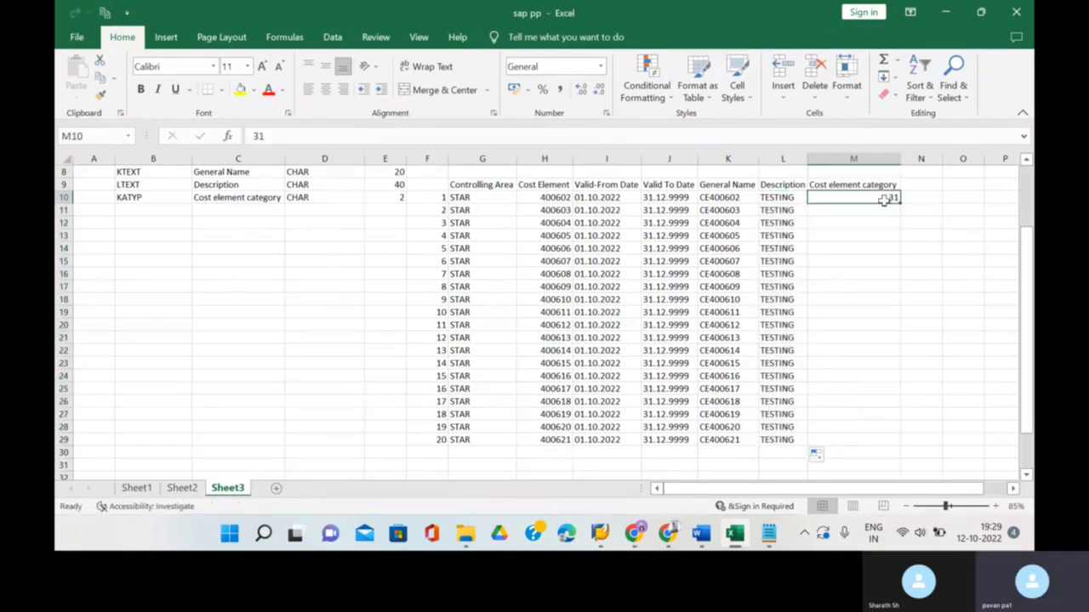
left_click_drag(899, 202, 868, 445)
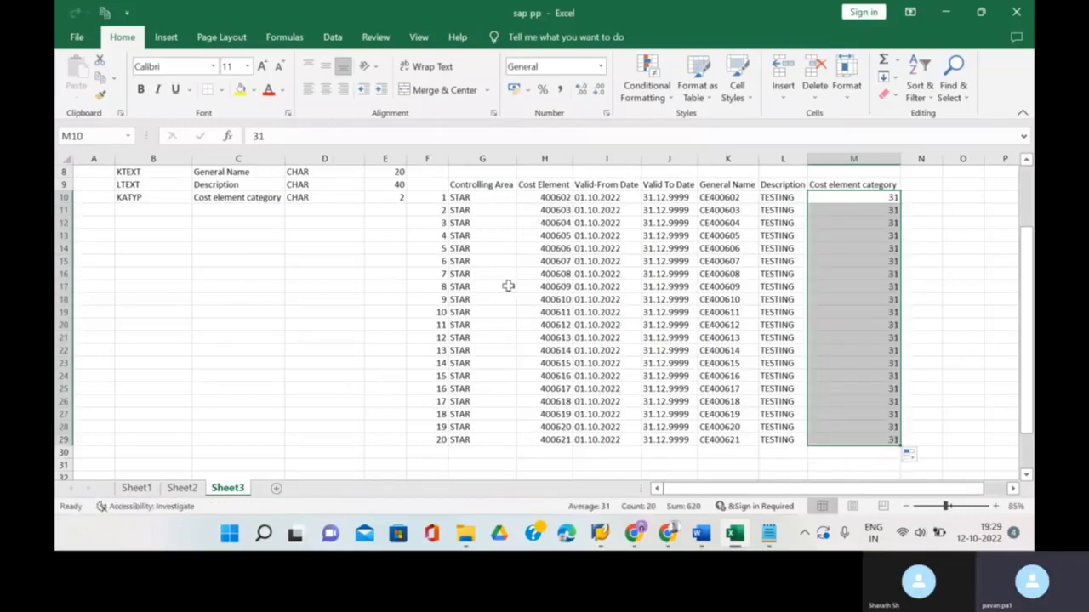
- Clear the row numbers 1–20 from column F
left_click(508, 236)
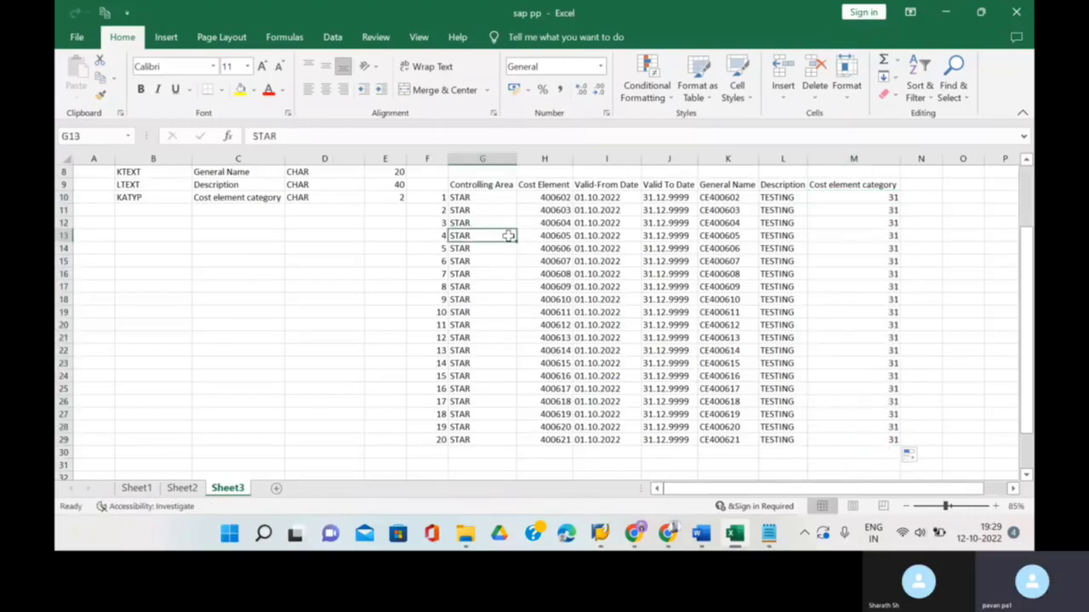
left_click(433, 161)
key("Delete")
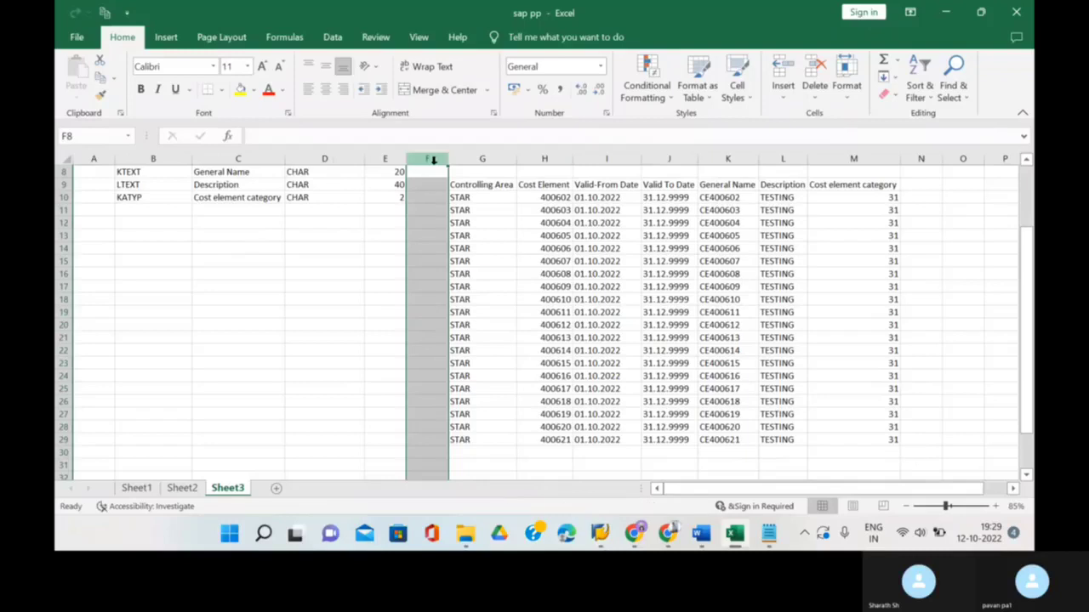
- Copy the G9:M29 test-data table and open a blank Notepad
left_click(631, 225)
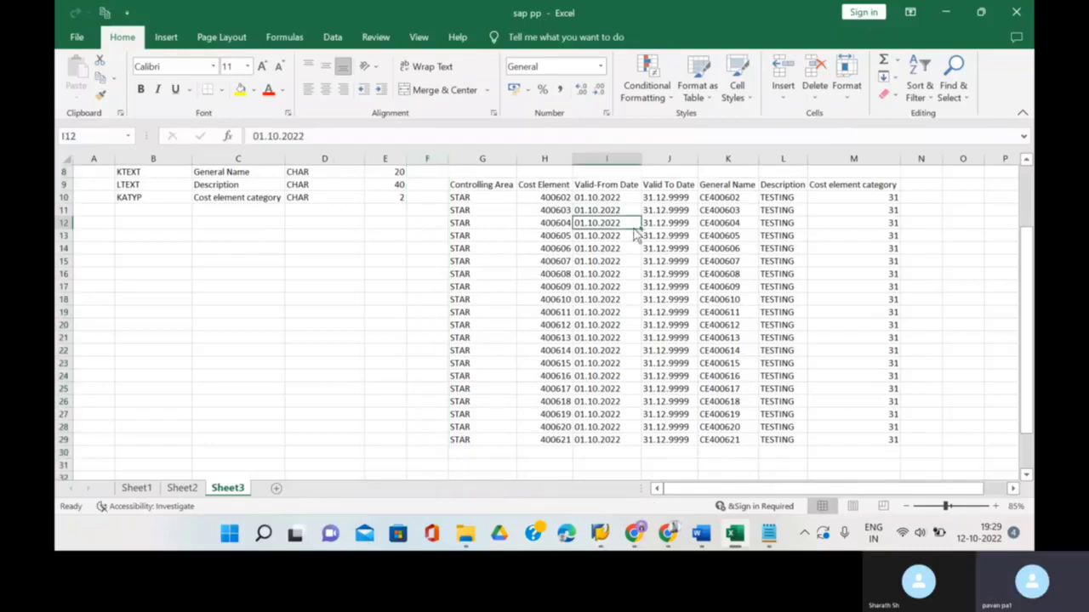
key("Delete")
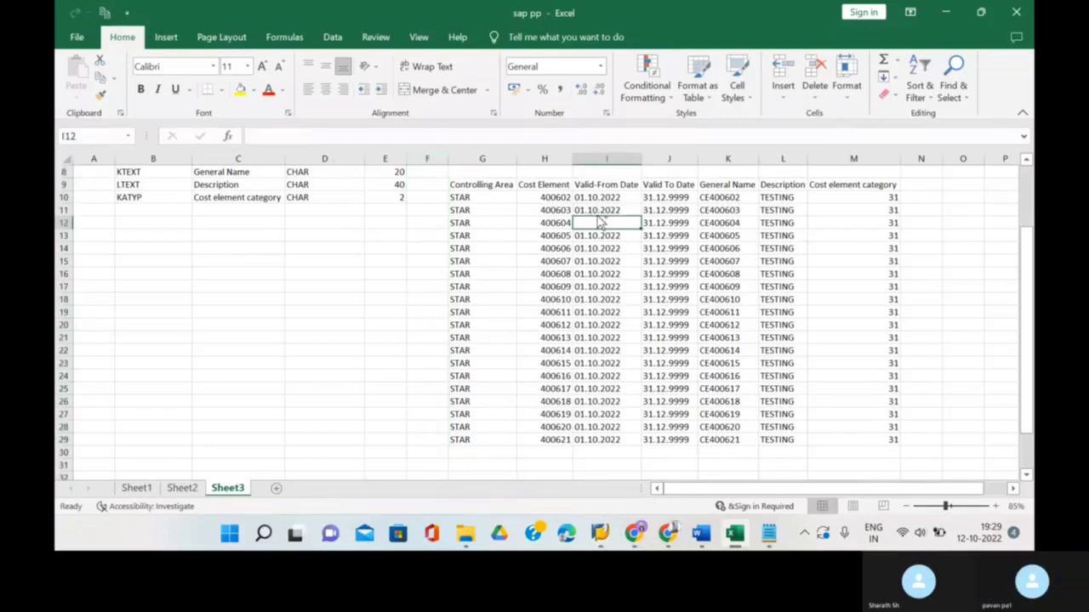
key("ctrl+z")
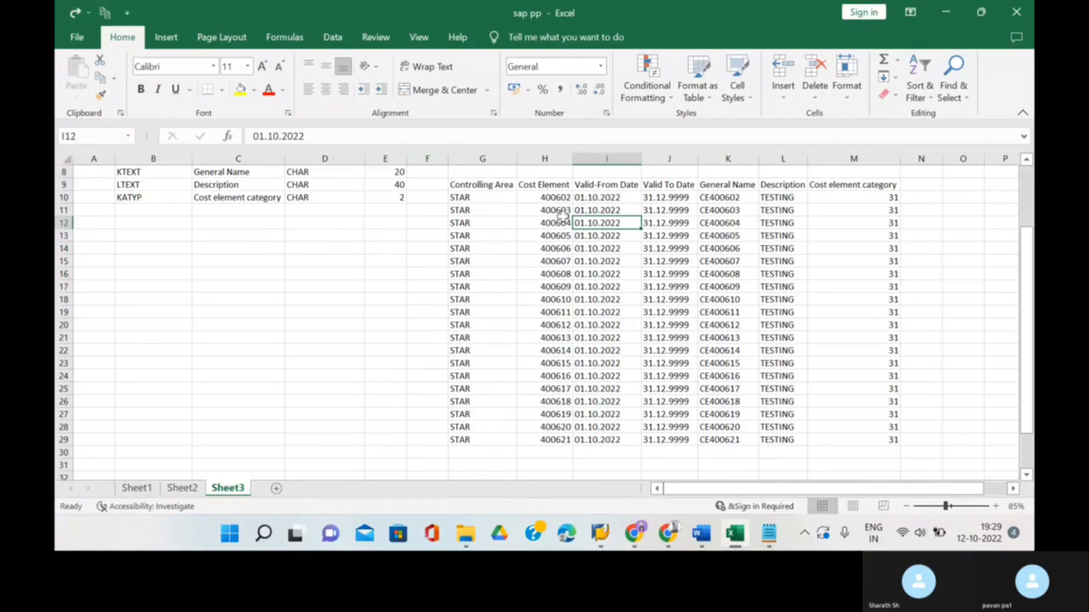
key("ctrl+a")
key("ctrl+c")
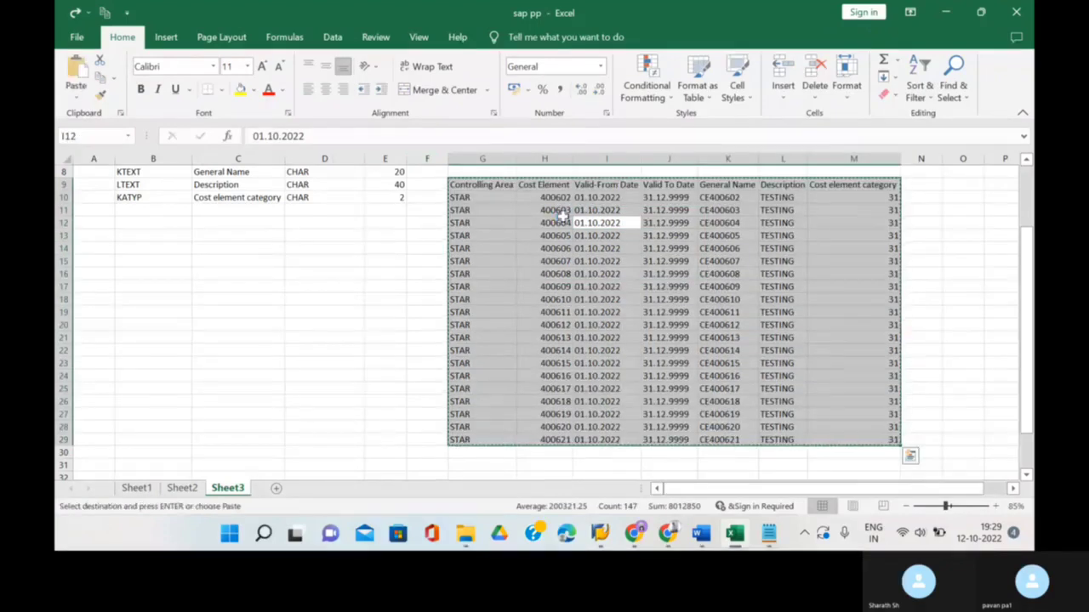
left_click(768, 533)
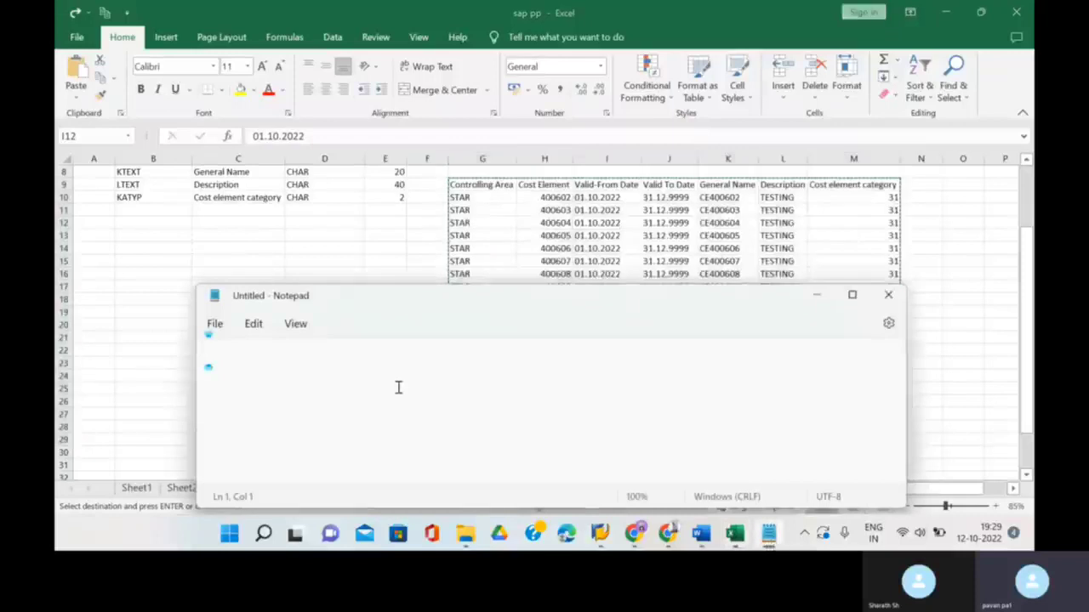
- Paste the test rows into Notepad and save them as FLAT FILE STAR.txt
key("ctrl+v")
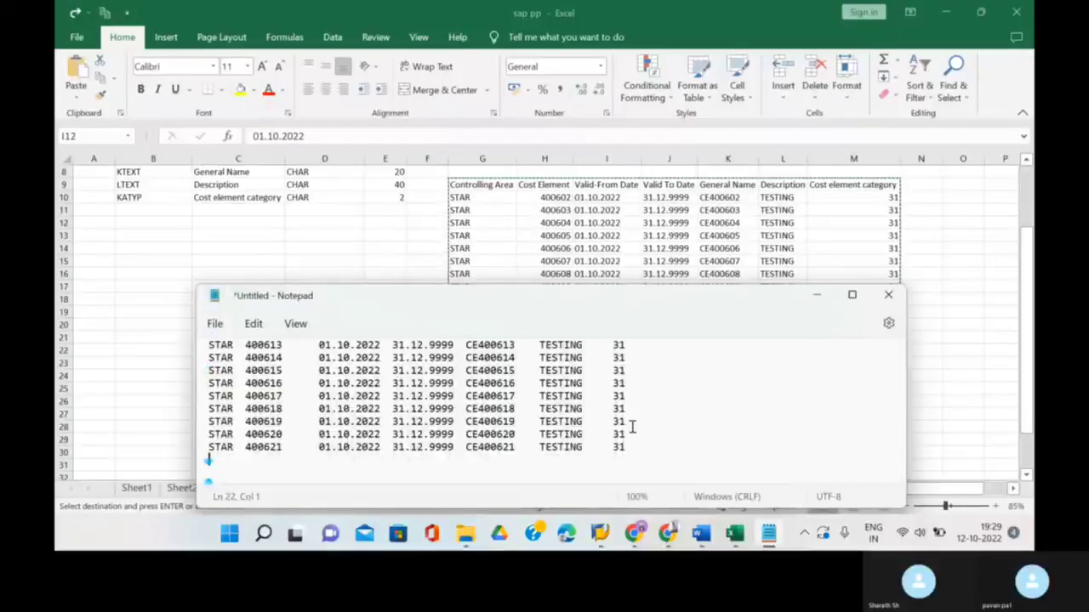
left_click(214, 324)
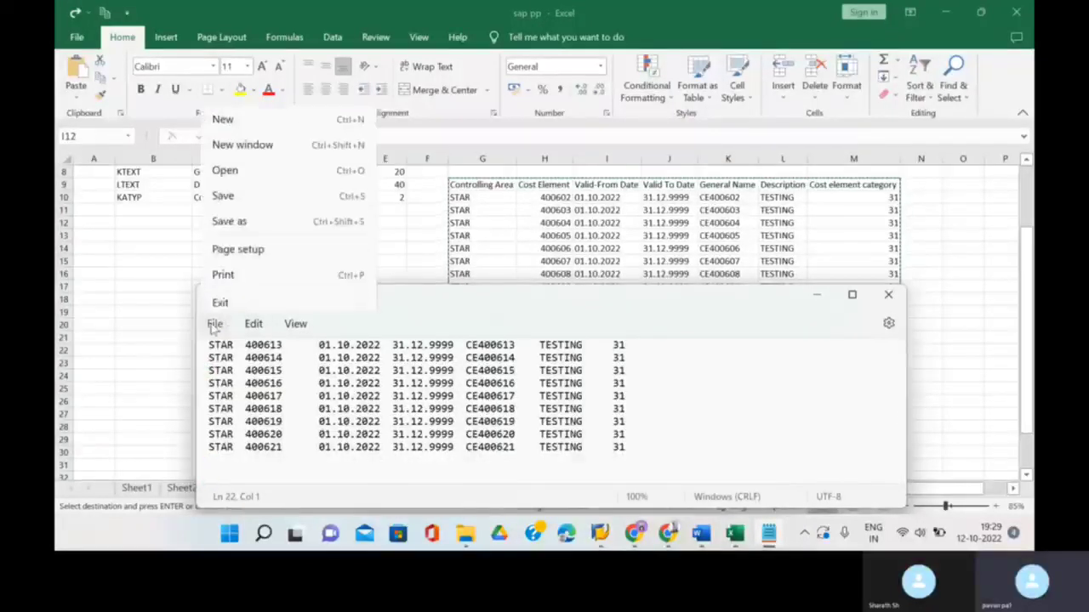
left_click(253, 217)
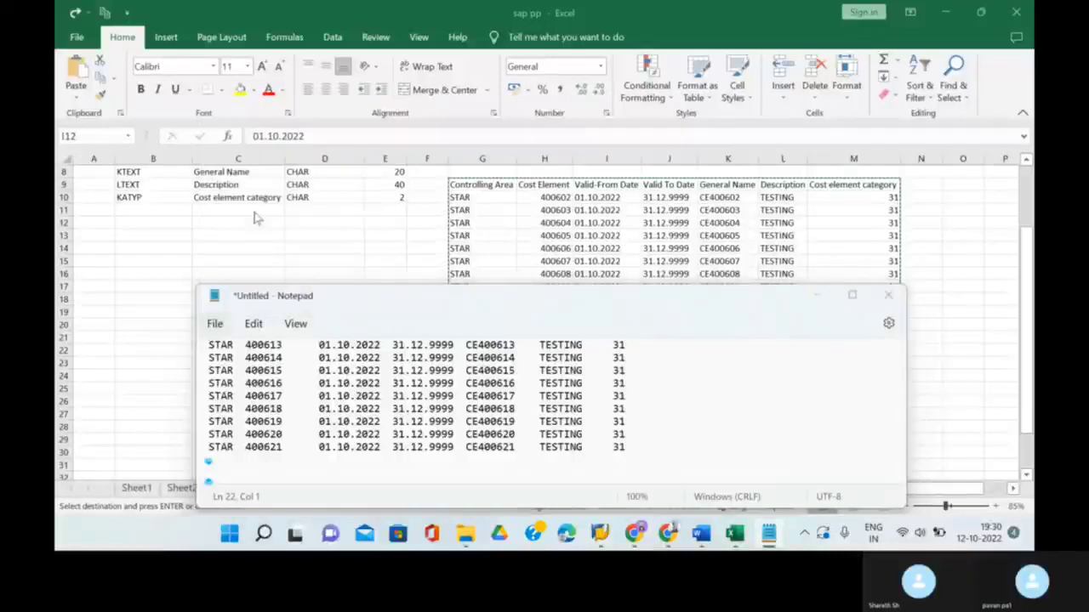
key("BackSpace")
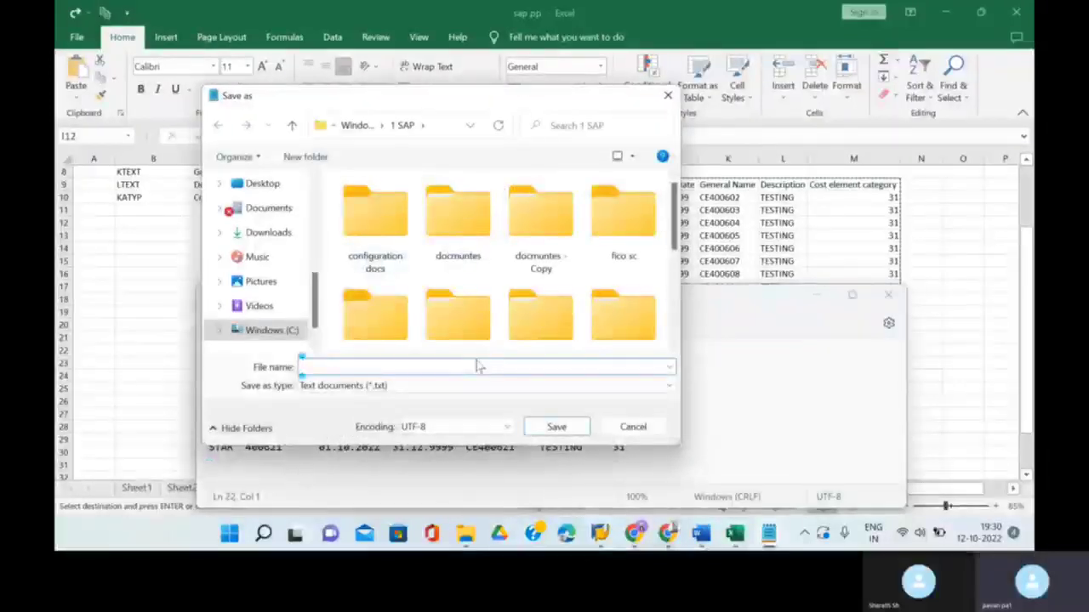
type("FLAT")
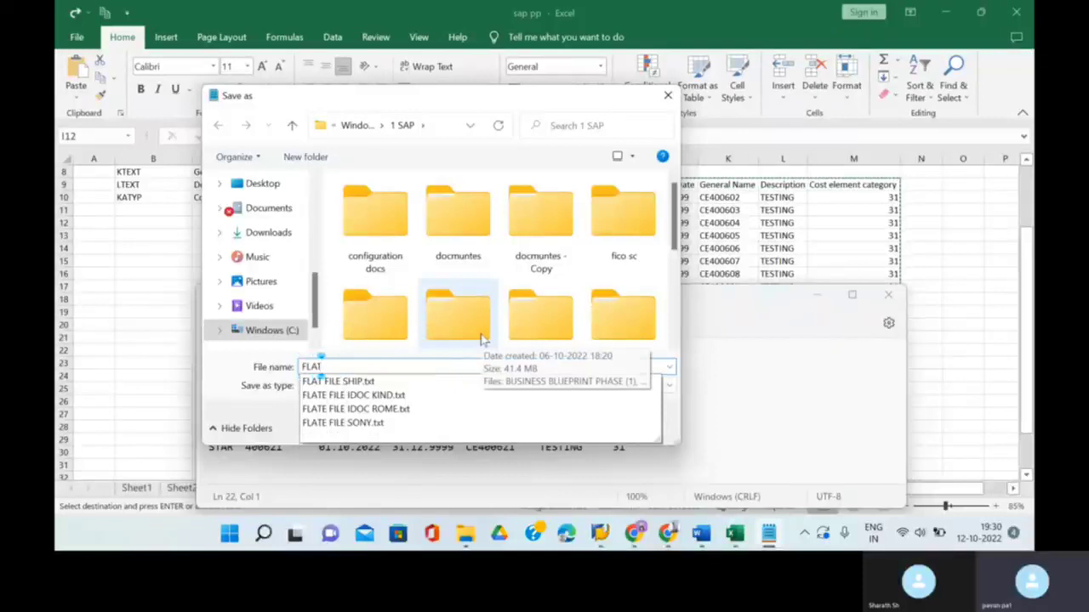
type(" FILE STAR")
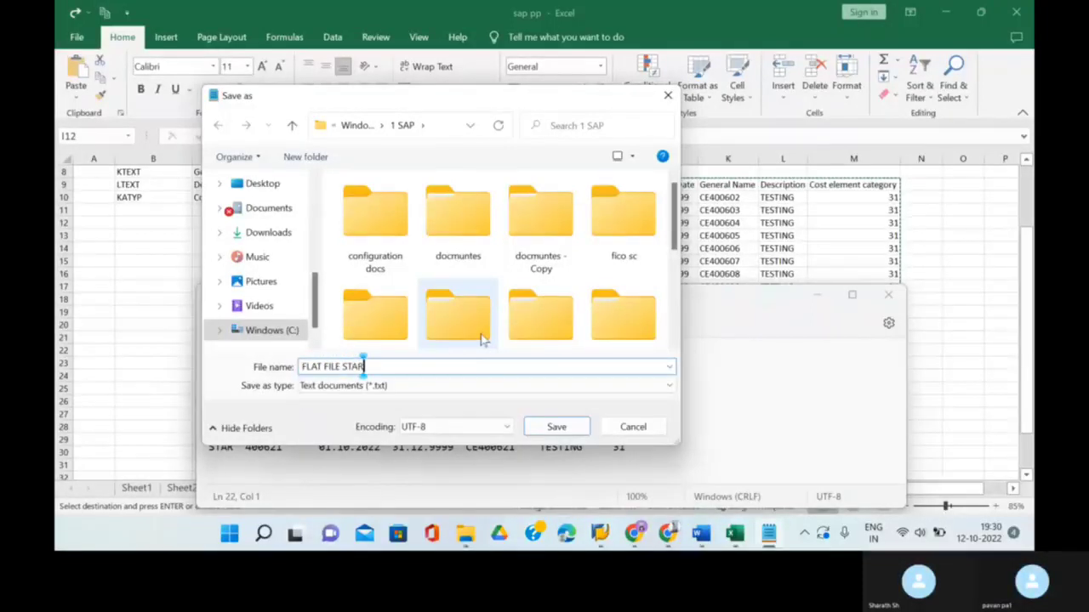
left_click(568, 427)
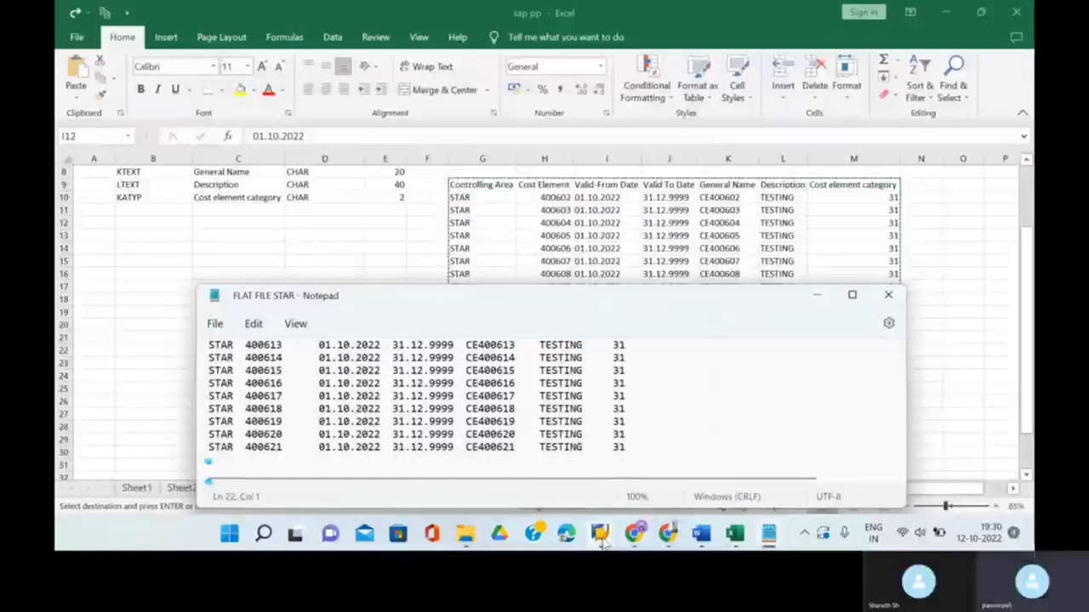
- Log back on to the EH7 system, ending the other open session
mouse_move(600, 533)
left_click(657, 459)
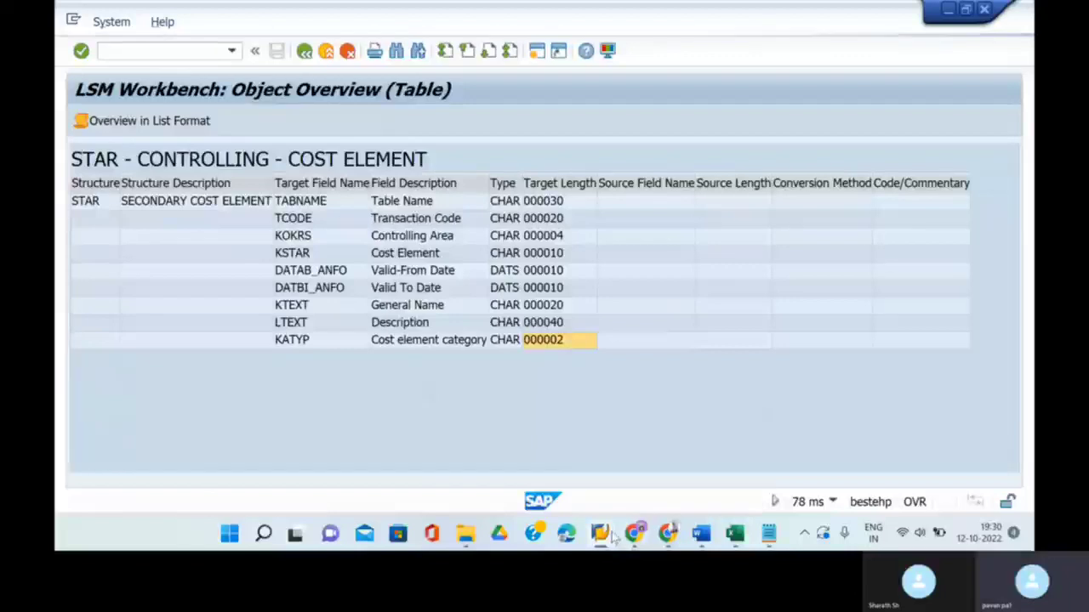
mouse_move(600, 533)
left_click(565, 484)
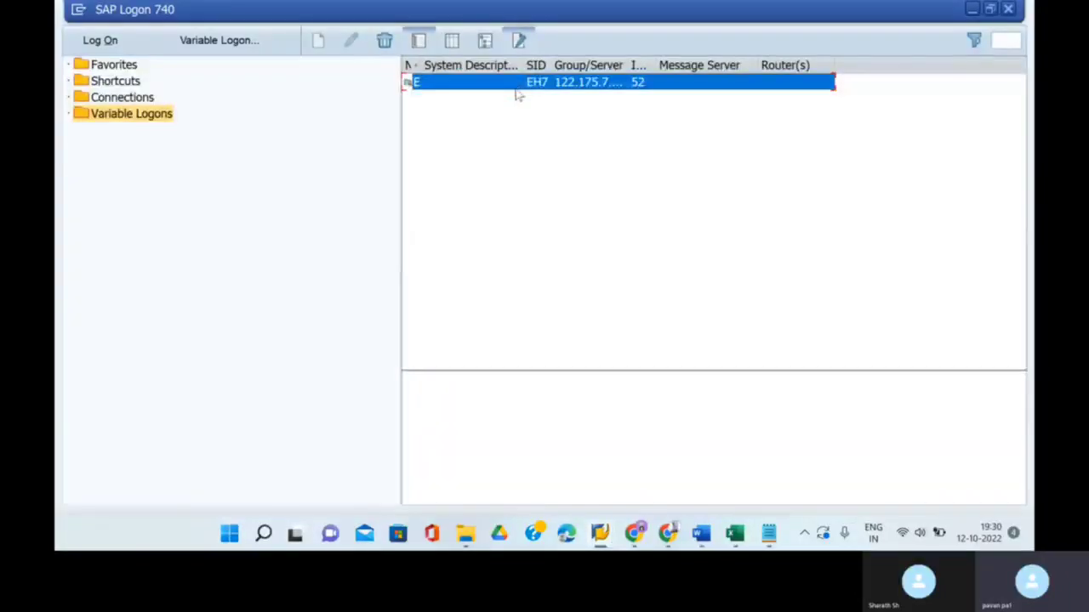
double_click(516, 88)
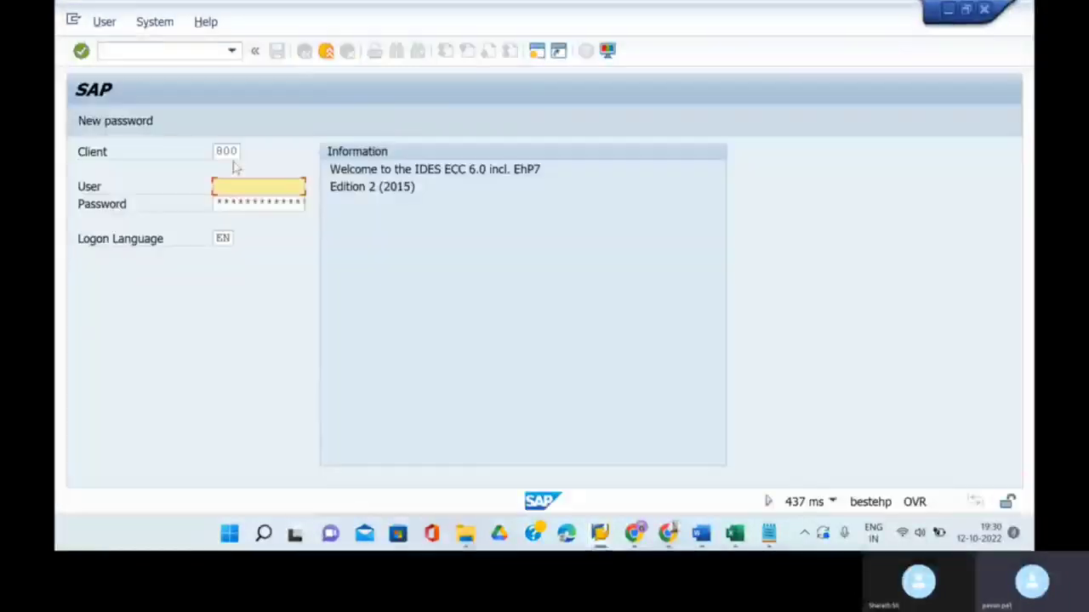
left_click(262, 206)
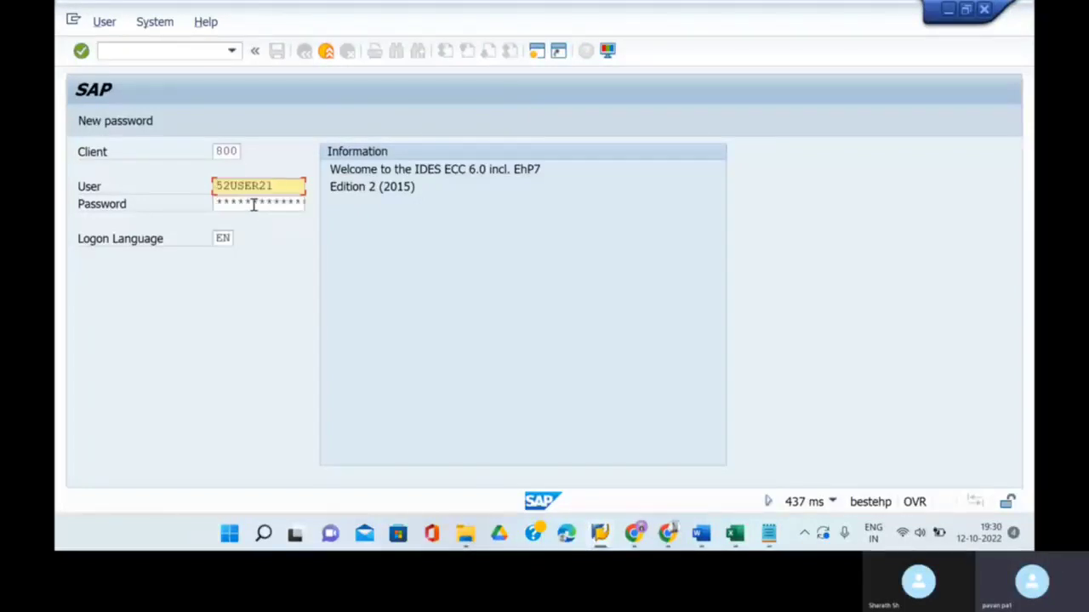
left_click(254, 205)
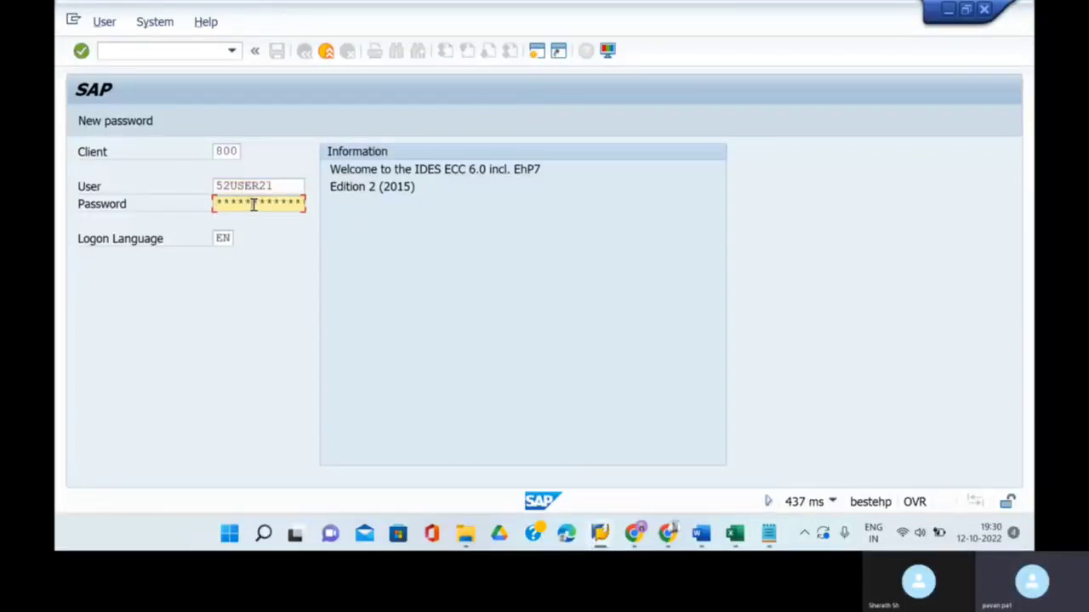
key("Return")
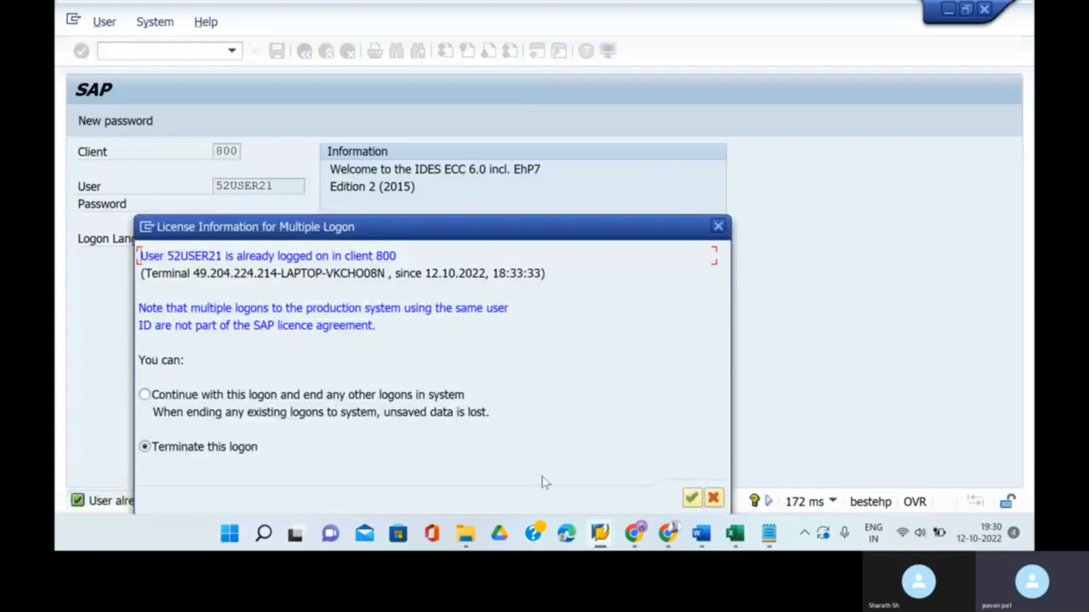
left_click(690, 498)
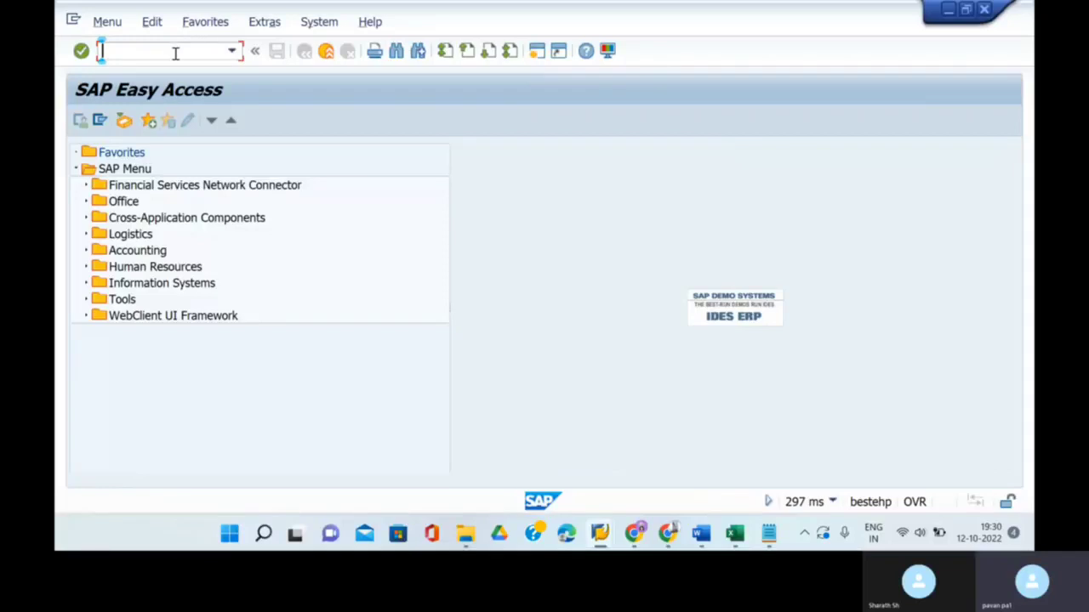
- Run transaction LSMW, reopen the STAR process steps, and bring the Excel workbook back
type("lsm")
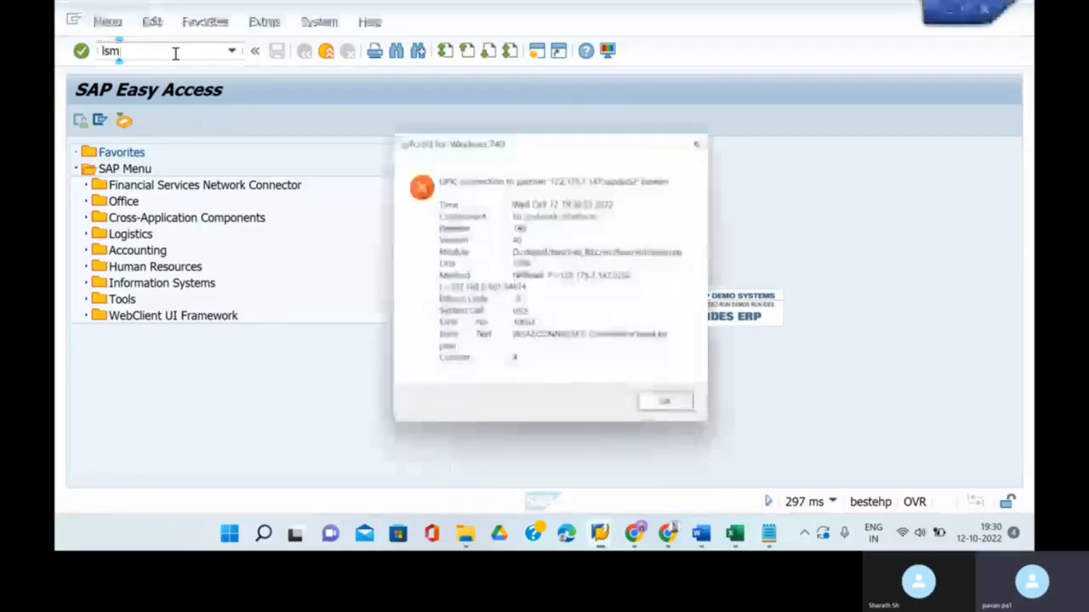
left_click(665, 401)
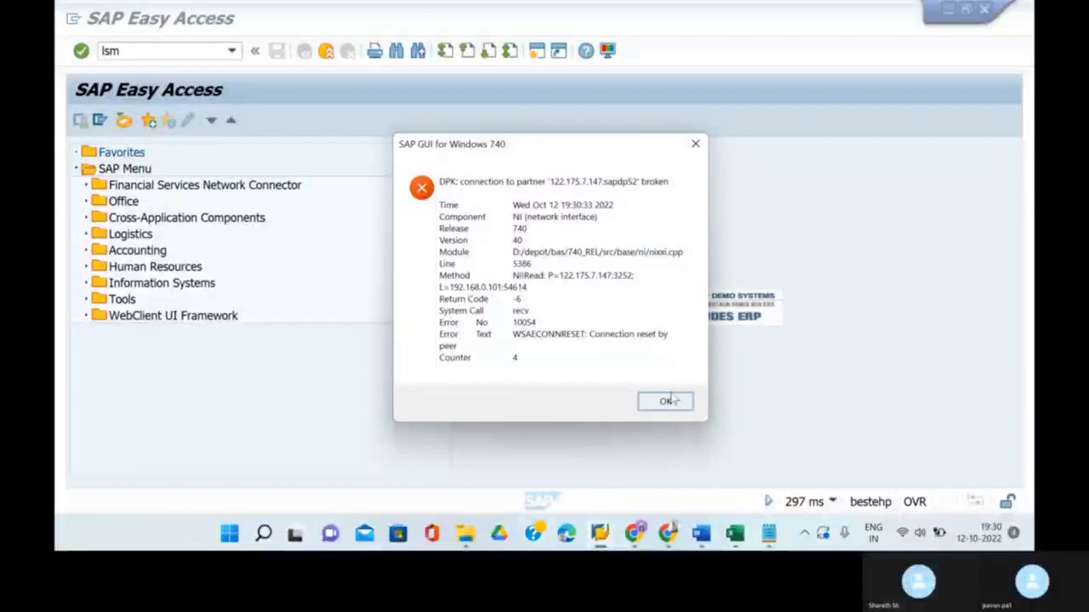
key("BackSpace")
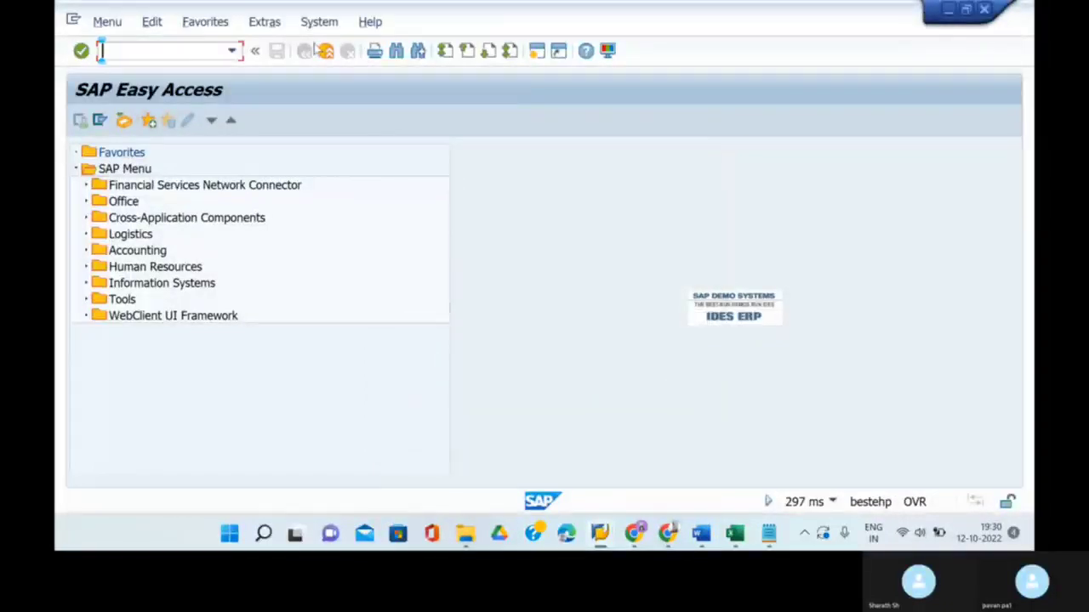
type("lsmw")
key("Return")
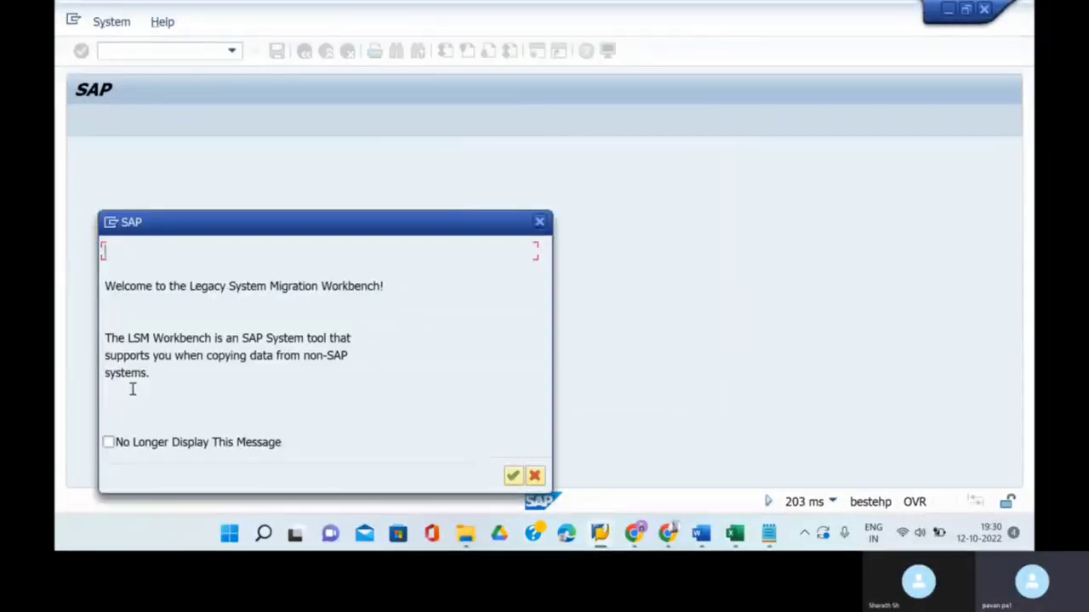
left_click(514, 475)
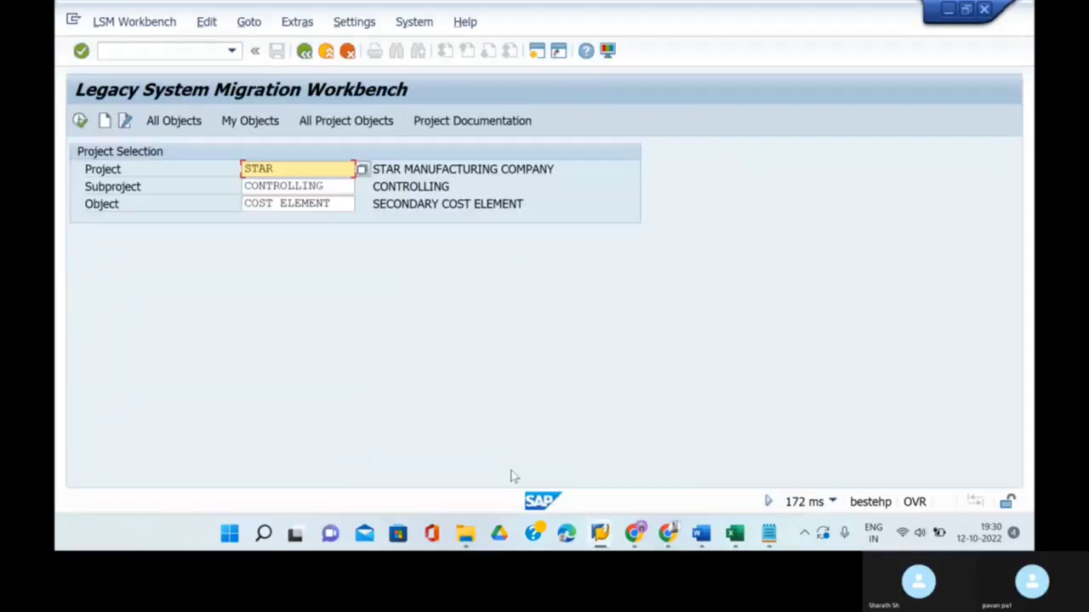
left_click(80, 121)
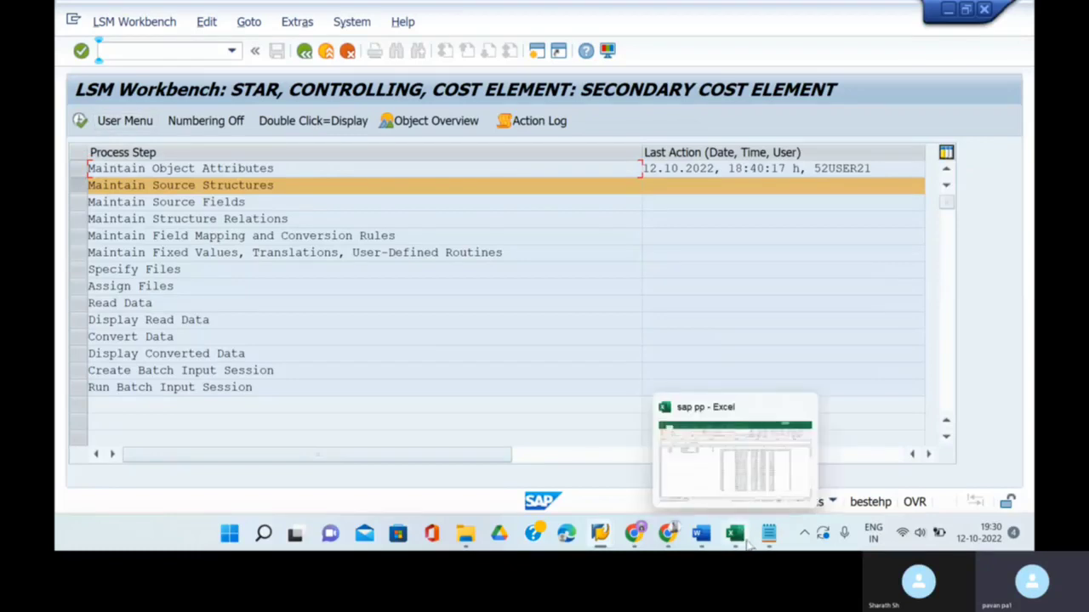
left_click(739, 541)
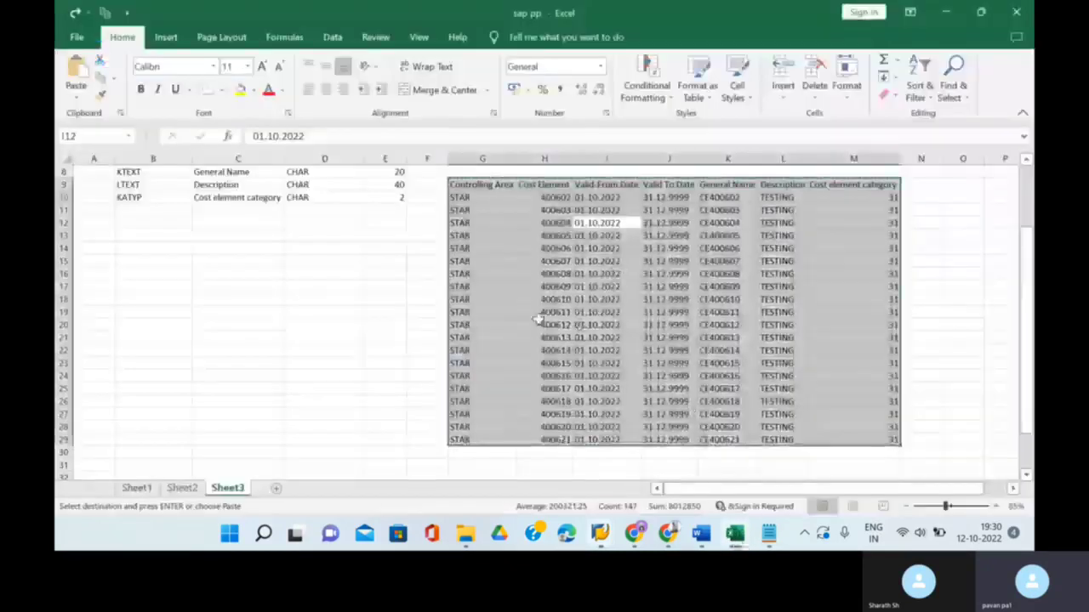
- Build a field list in B17:D23 with names KOKRS–KATYP, type c, and their lengths
scroll(213, 382, "up", 3)
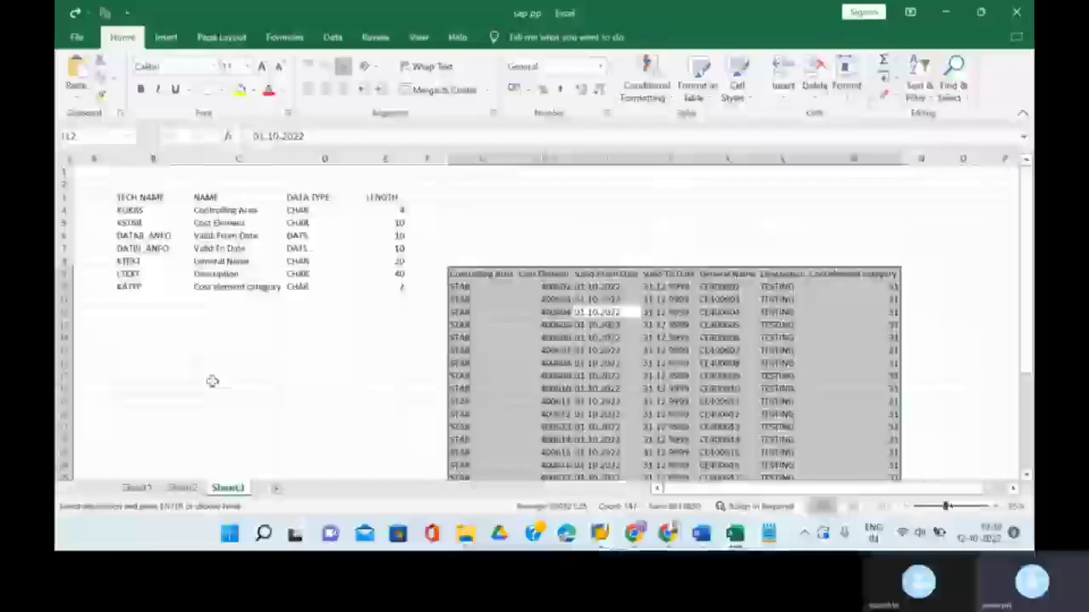
left_click(725, 235)
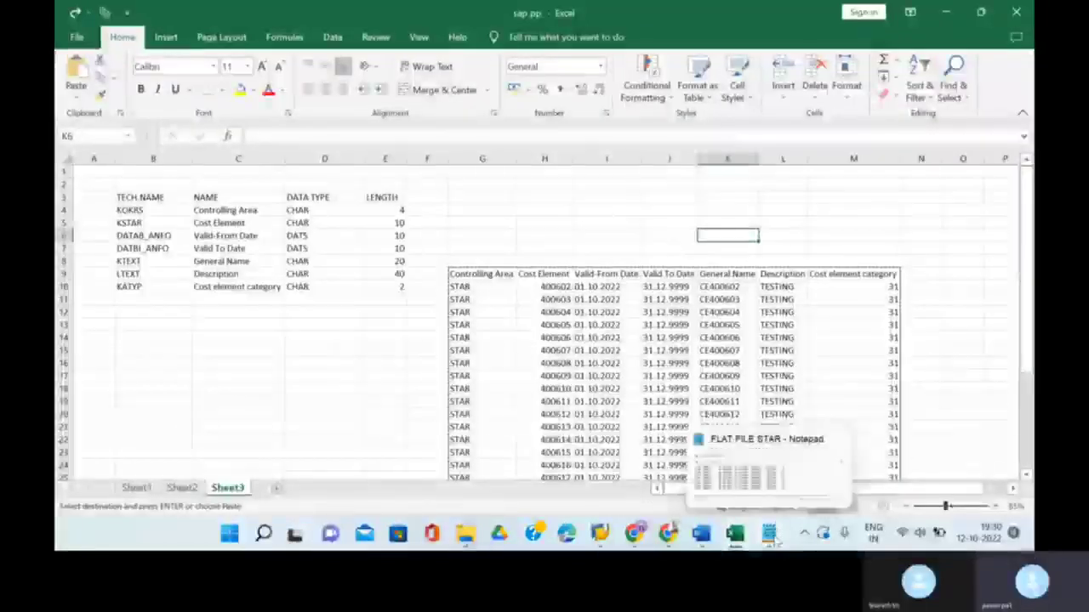
left_click(420, 377)
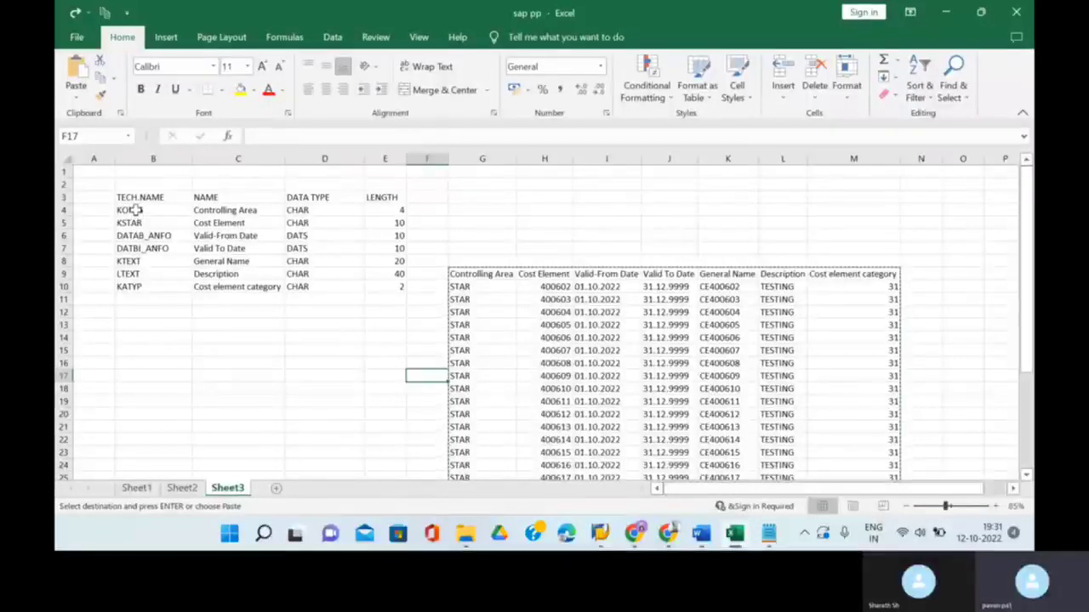
left_click_drag(136, 206, 143, 291)
key("ctrl+c")
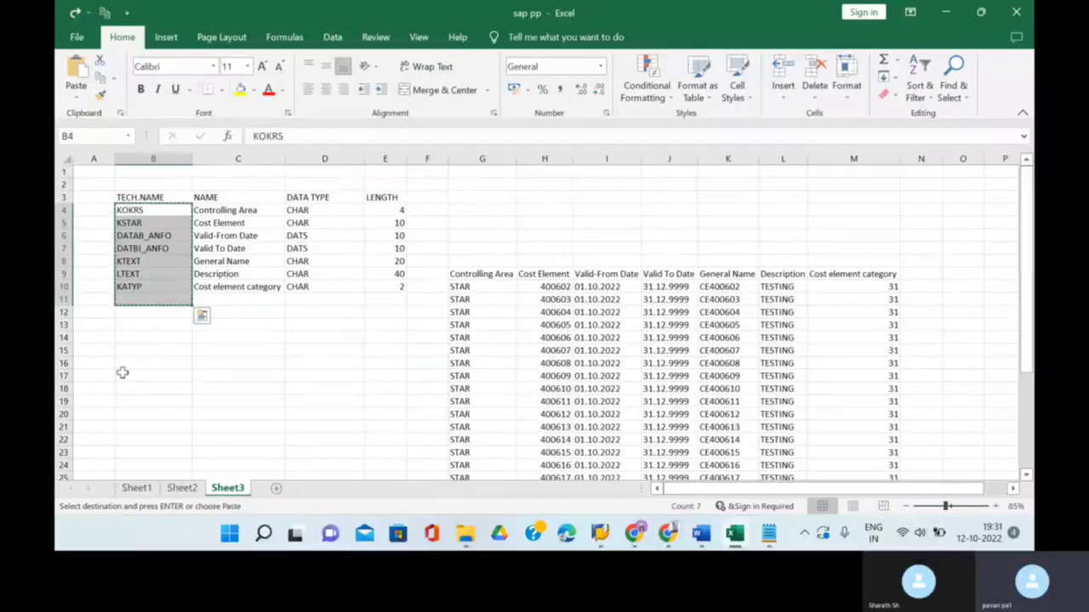
left_click(122, 375)
key("ctrl+v")
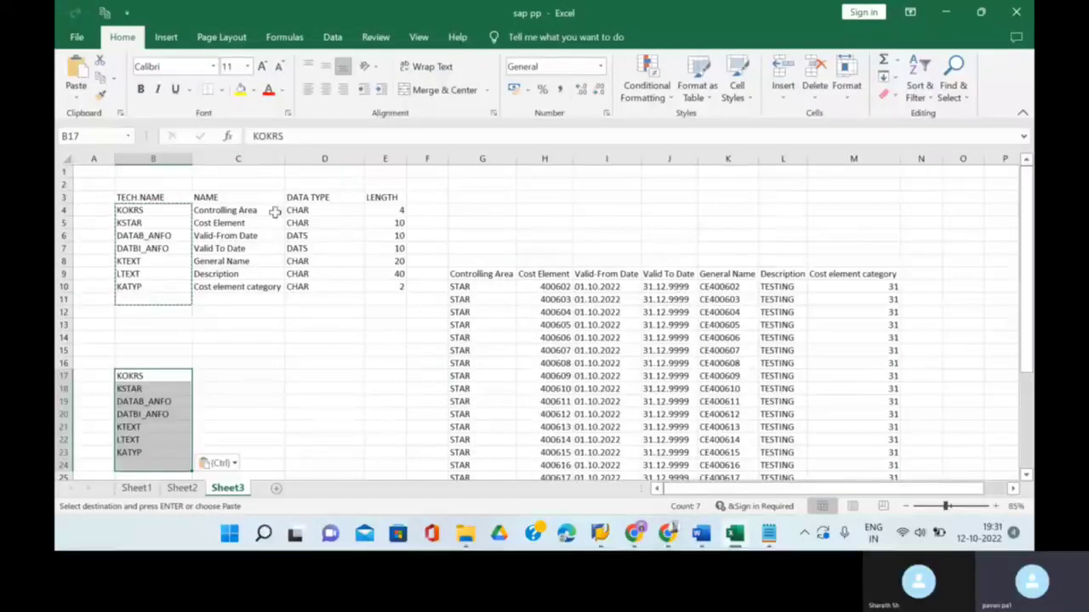
left_click(226, 374)
type("c")
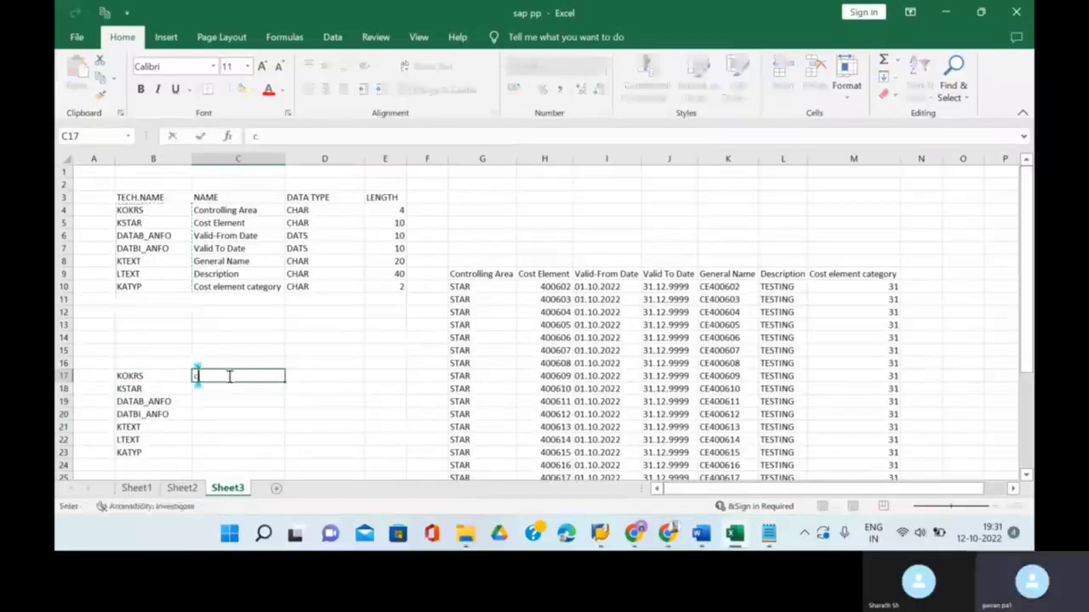
left_click(284, 381)
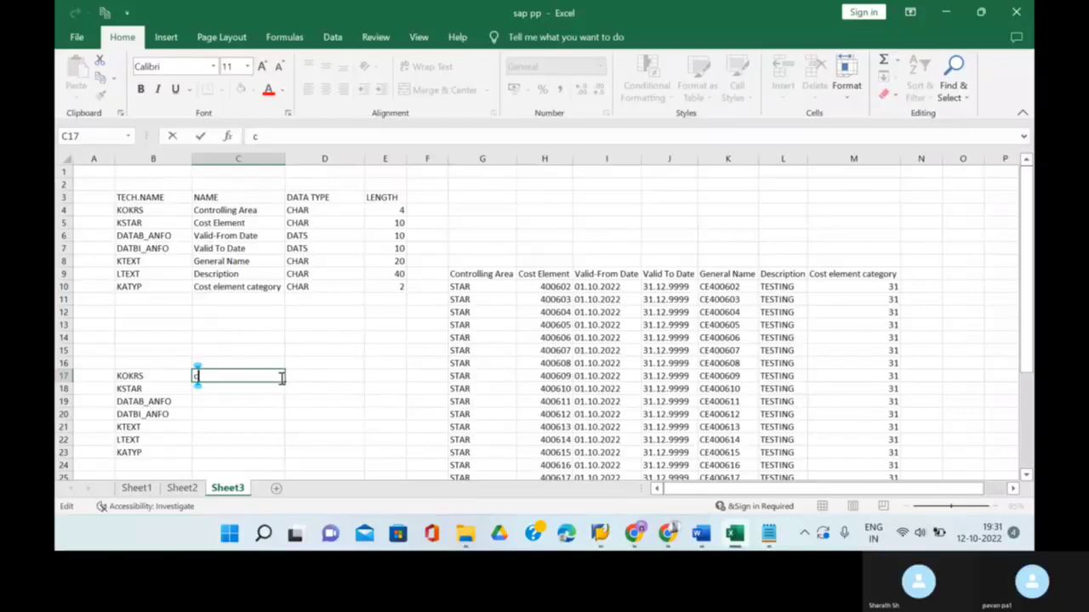
left_click(311, 376)
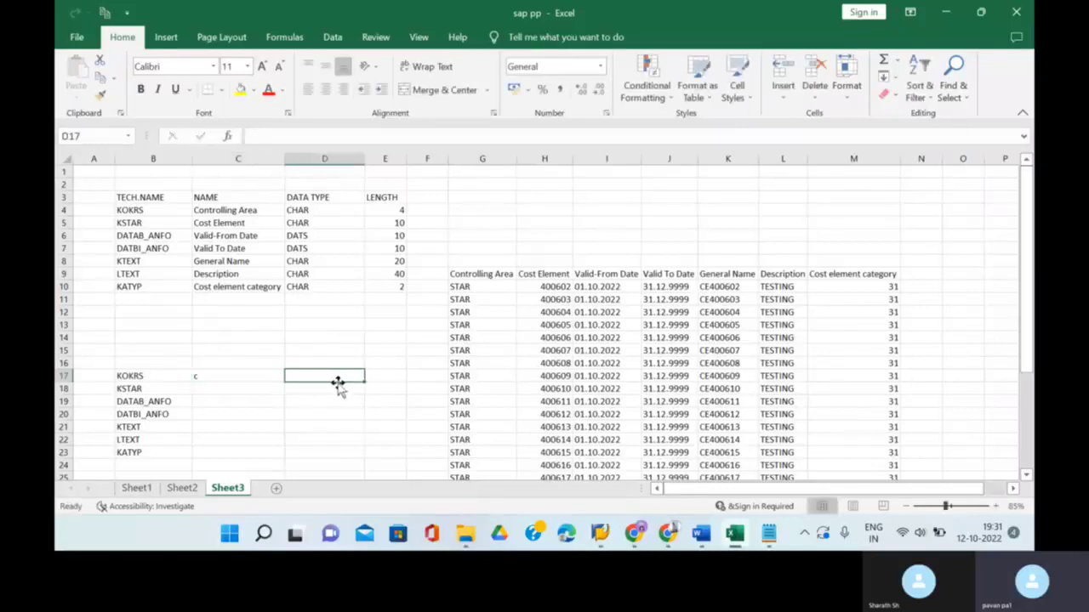
left_click_drag(399, 212, 395, 286)
key("ctrl+c")
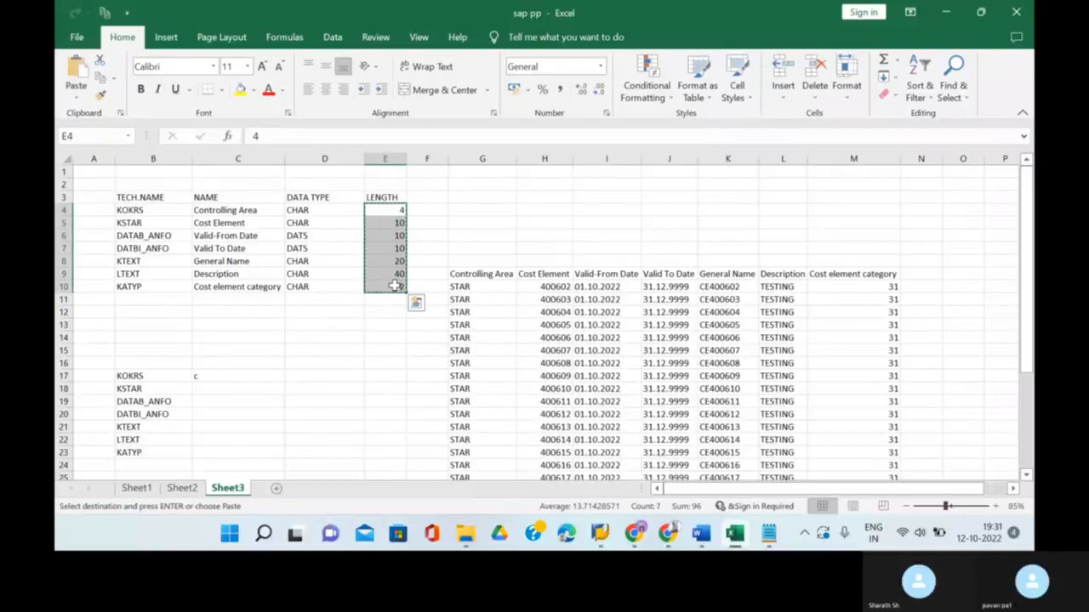
left_click(306, 380)
key("ctrl+v")
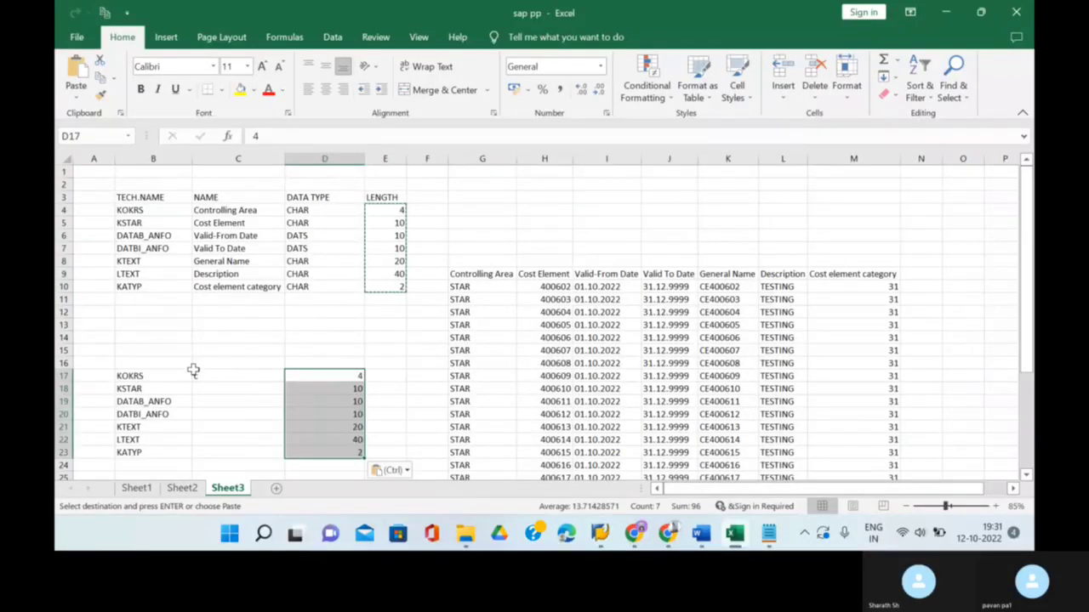
left_click_drag(216, 376, 289, 406)
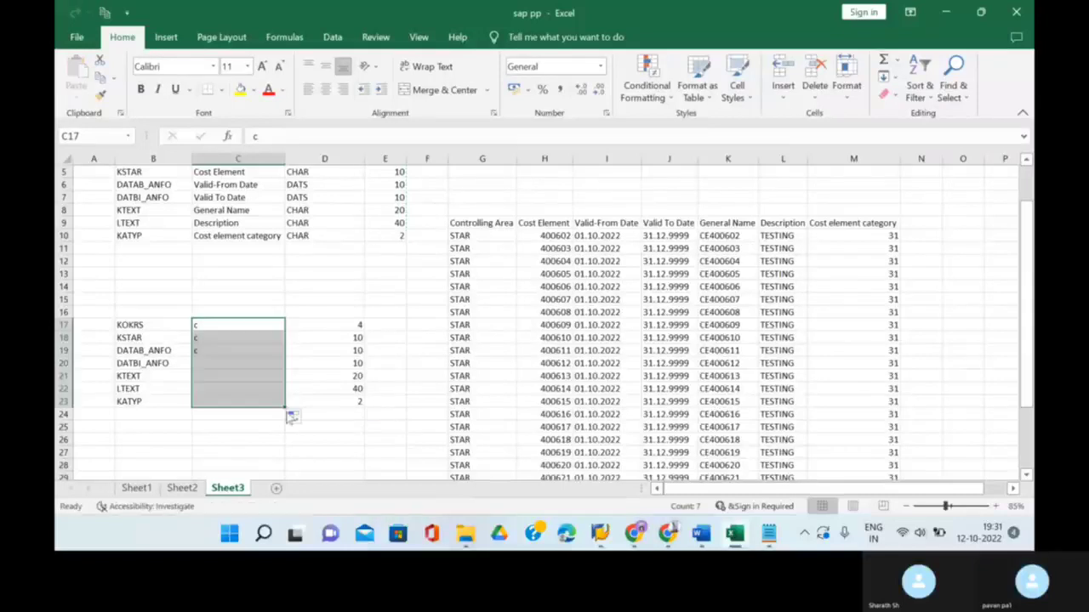
- Copy the B17:D23 field list and bring the LSM Workbench back to the front
left_click(130, 326)
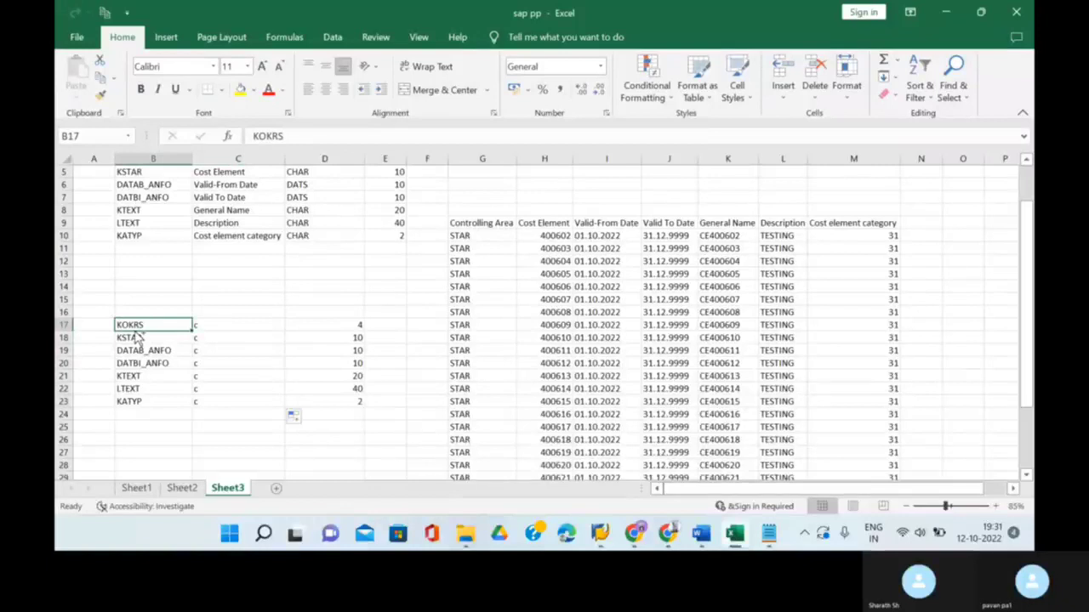
key("ctrl+a")
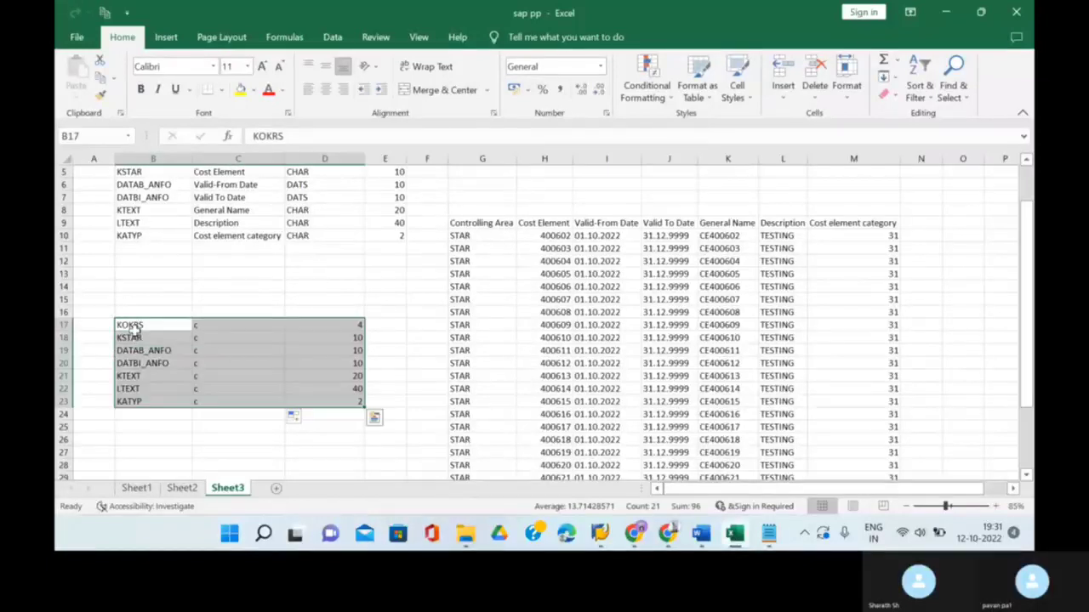
key("ctrl+c")
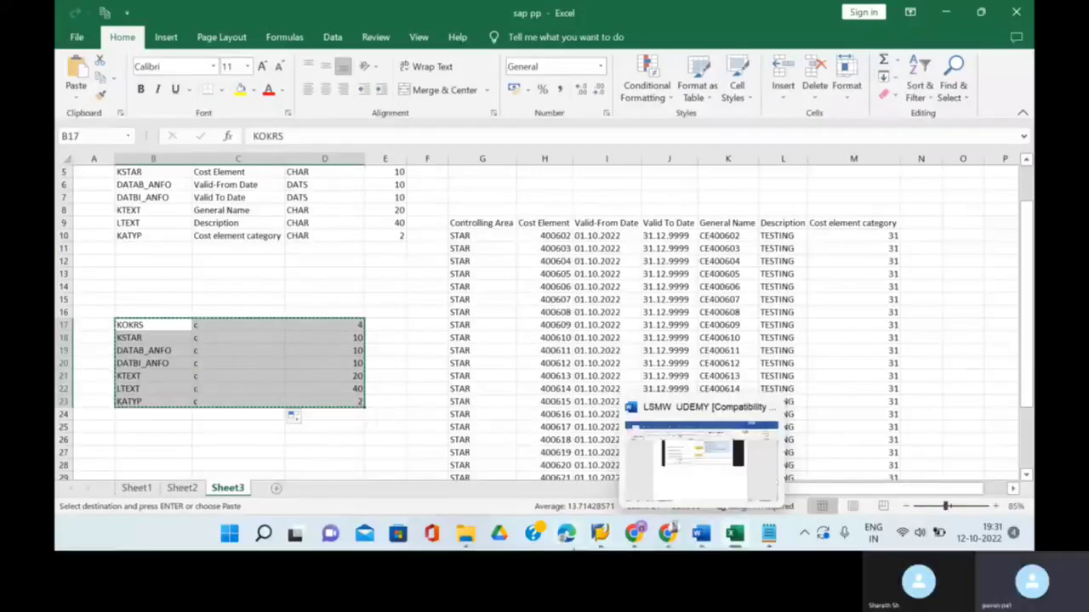
mouse_move(600, 533)
left_click(638, 500)
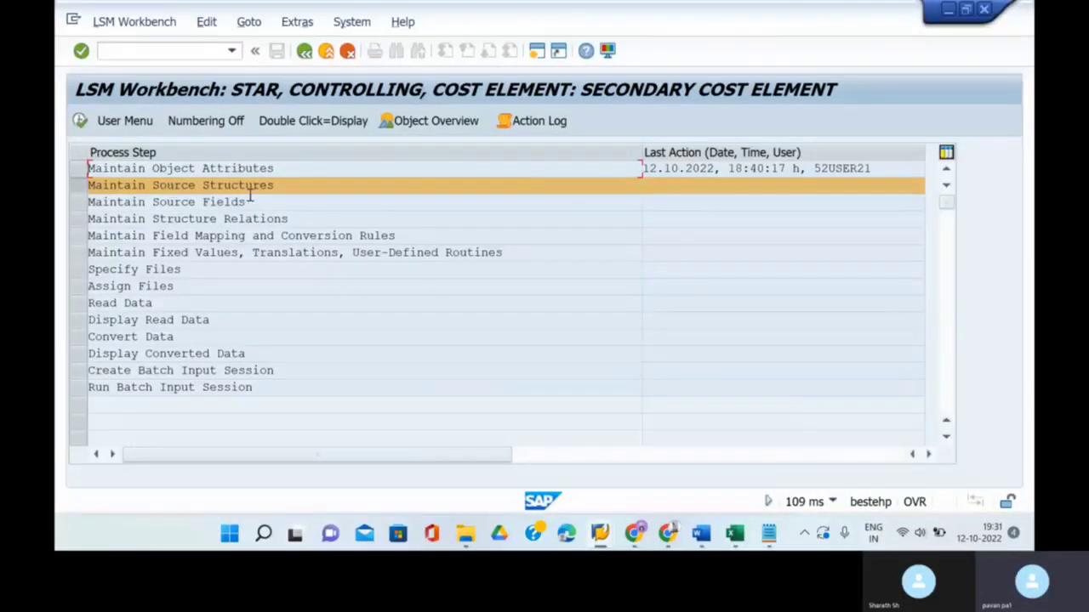
- Create source structure KA06S described 'creation of source structure', save it, and go back
left_click(79, 121)
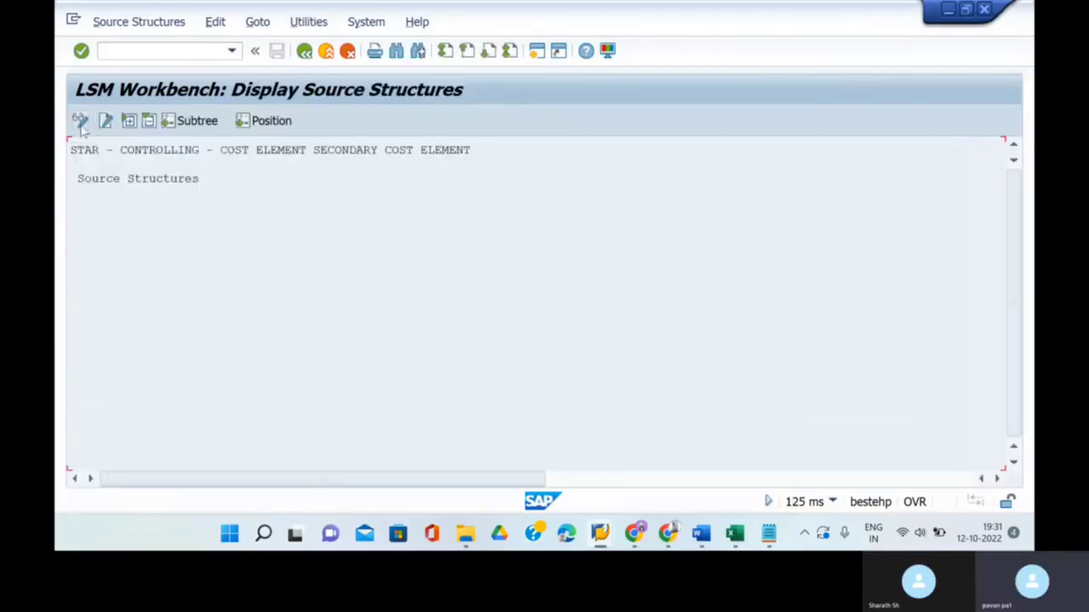
left_click(80, 120)
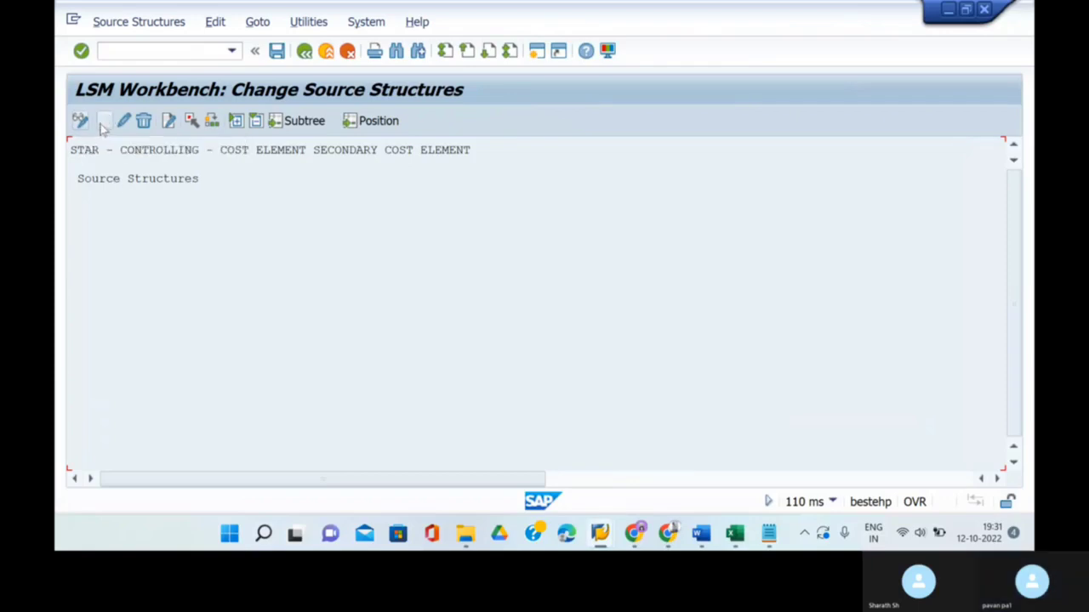
left_click(104, 121)
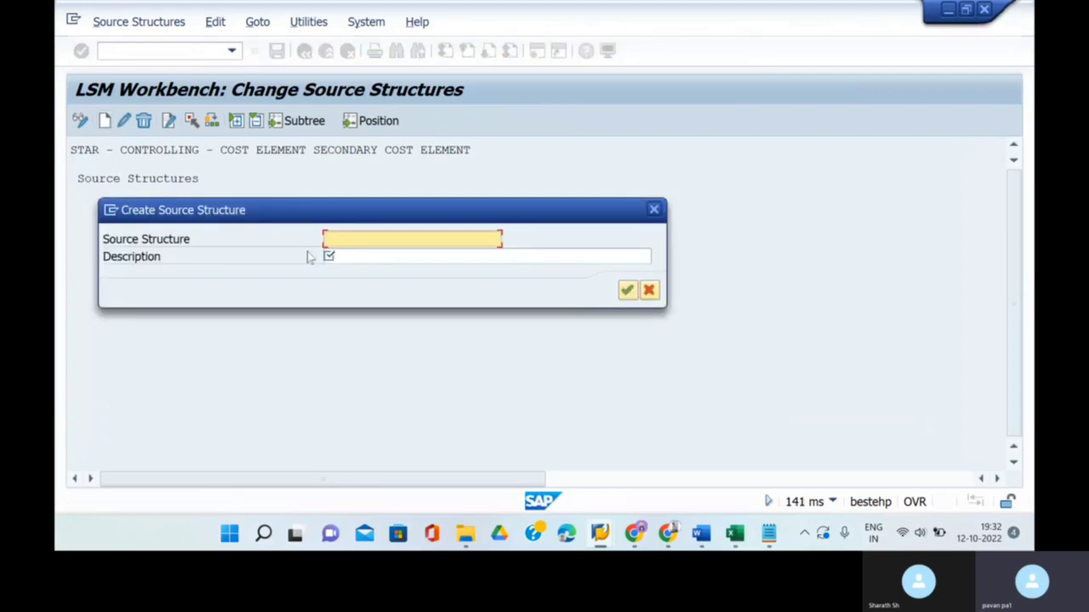
type("ka")
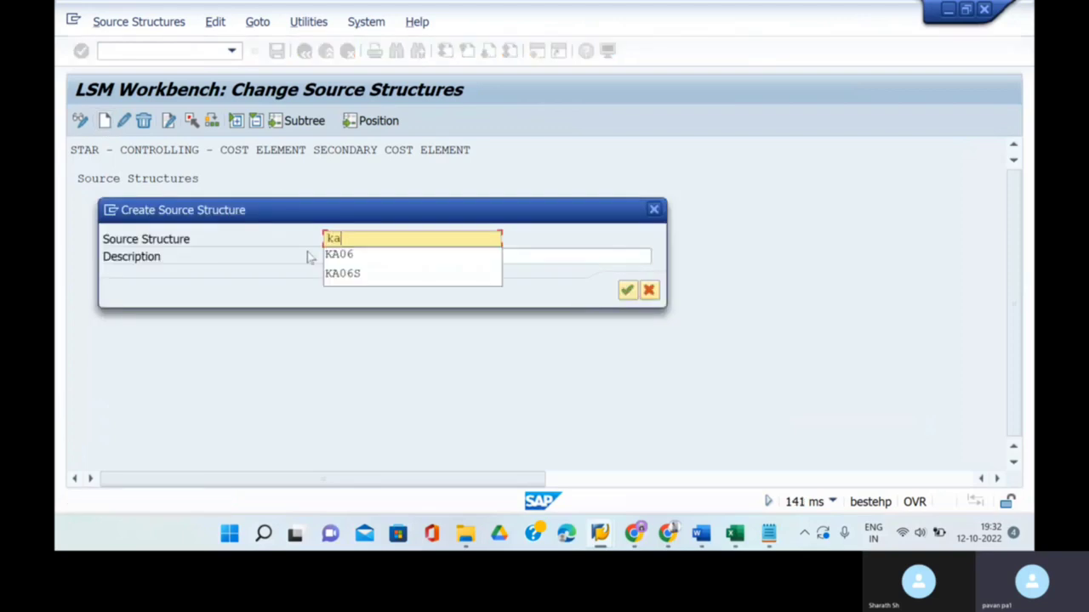
left_click(389, 278)
left_click(382, 256)
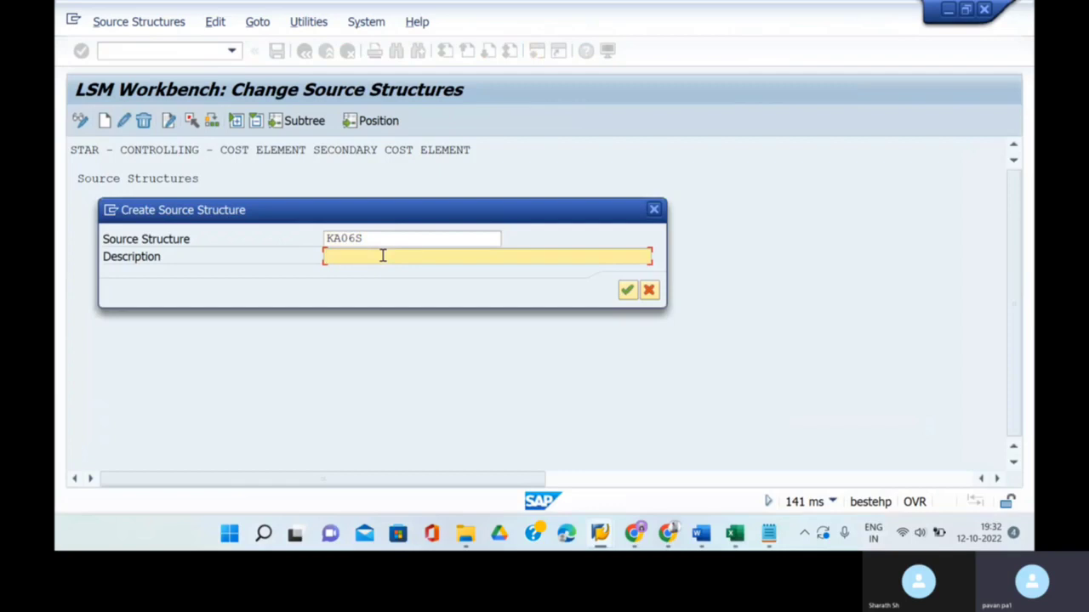
type("creation of so")
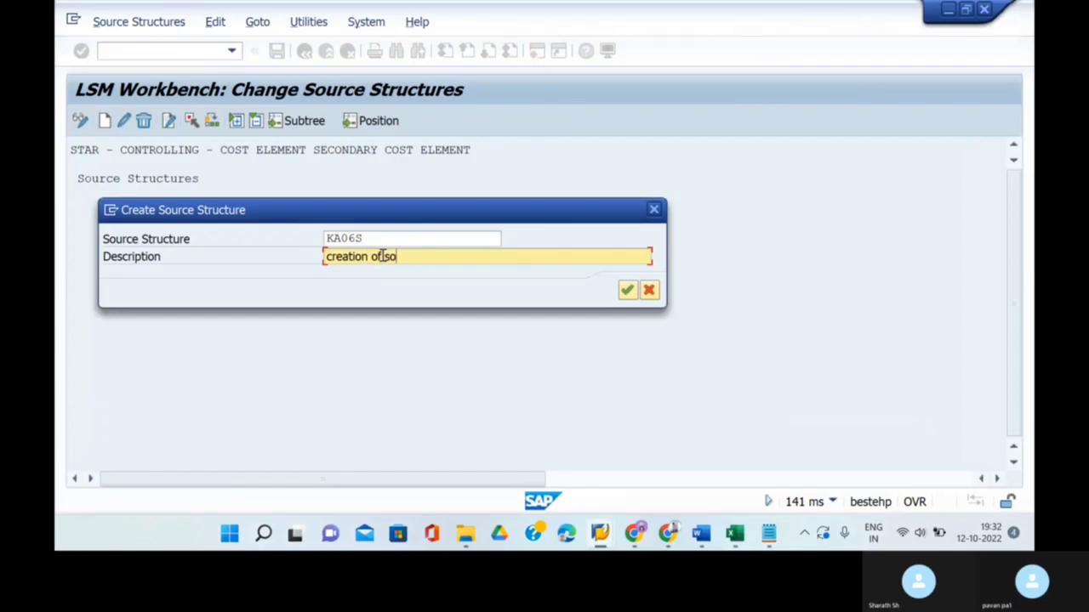
type("urce struvcture")
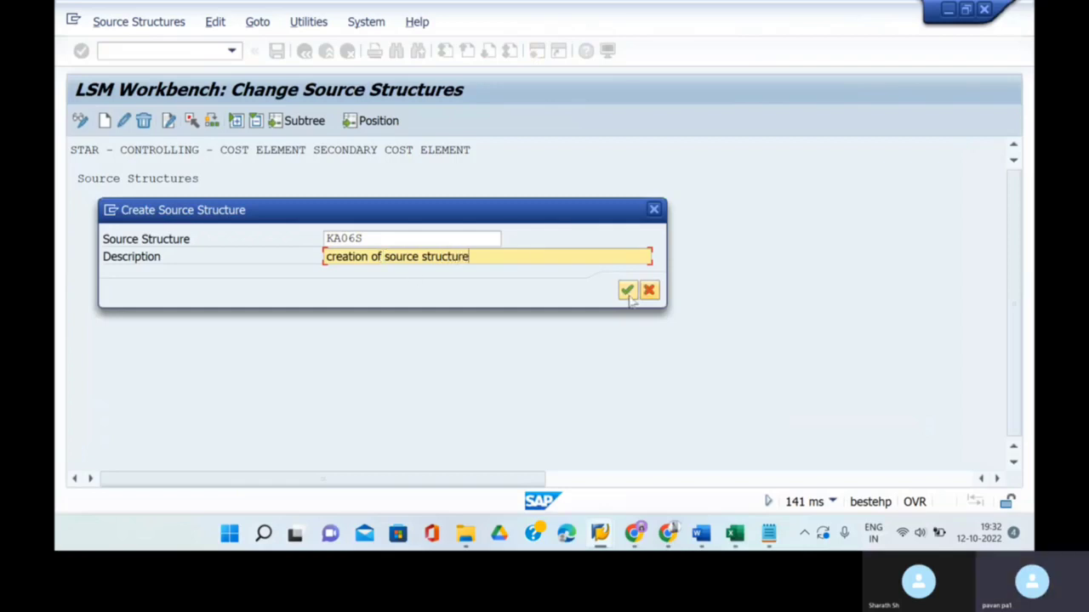
left_click(627, 291)
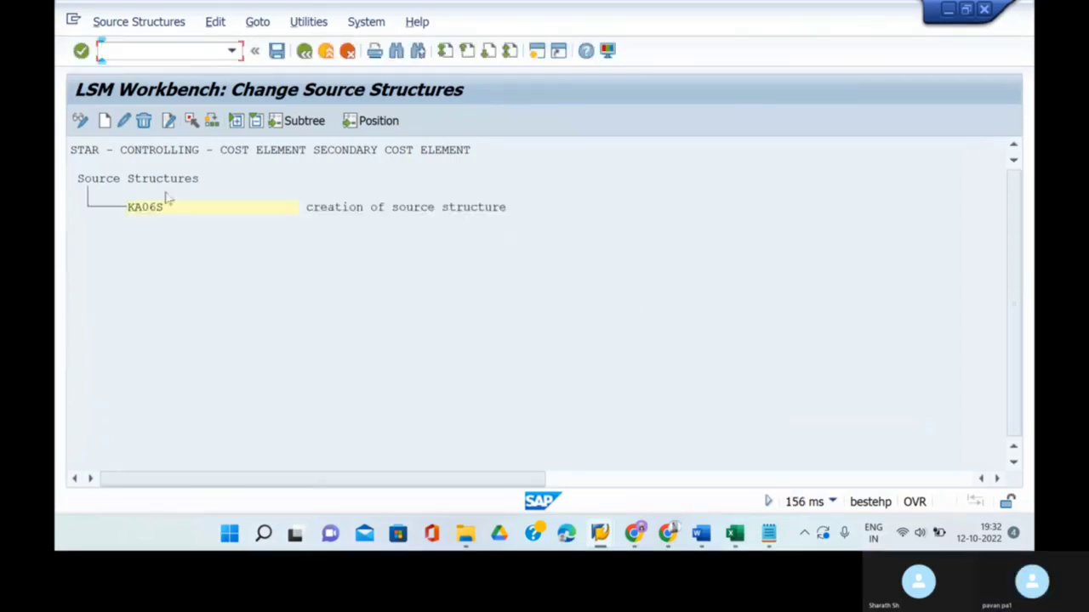
left_click(278, 51)
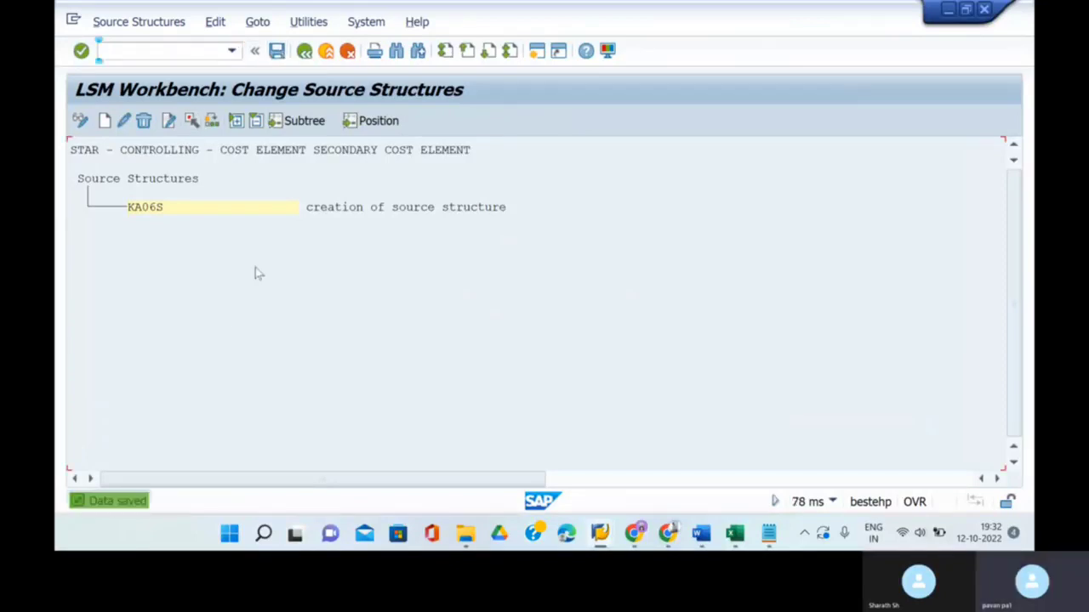
left_click(303, 52)
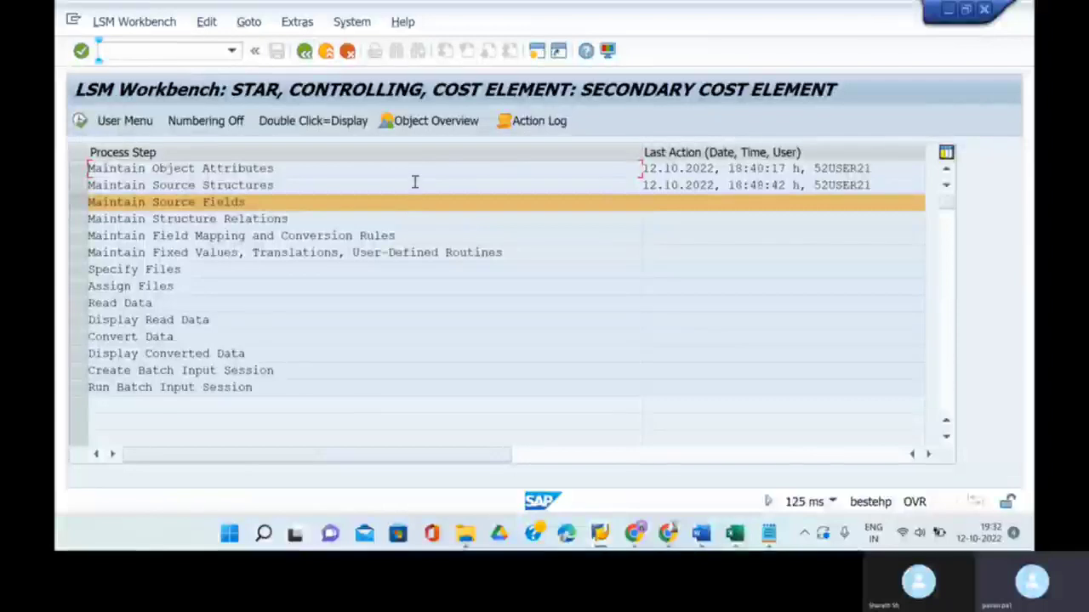
- Open the KA06S source fields table in change mode for entering fields
left_click(79, 121)
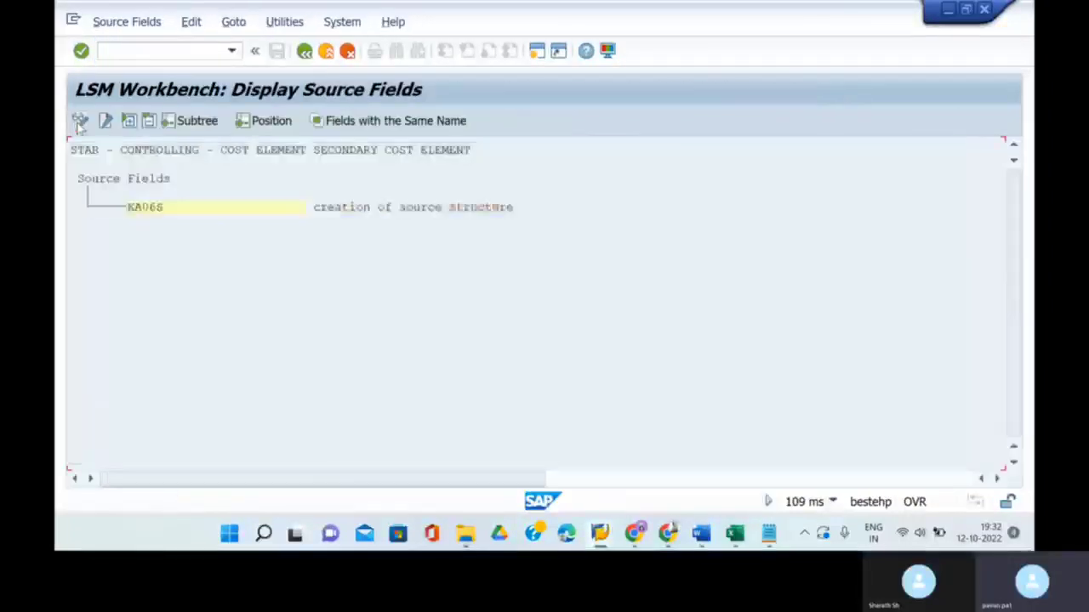
left_click(164, 208)
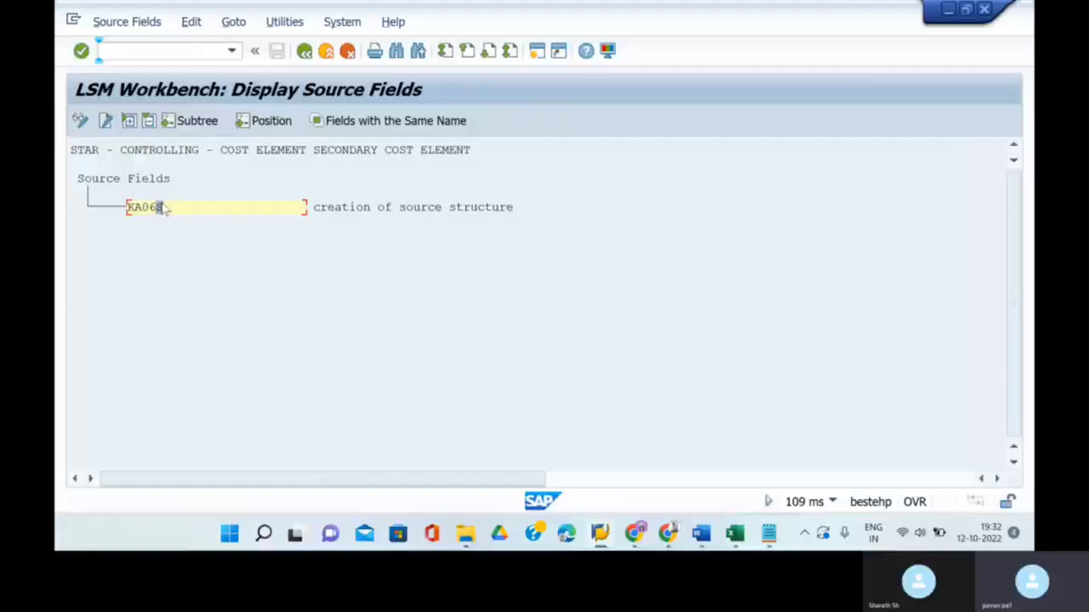
left_click(80, 120)
left_click(167, 210)
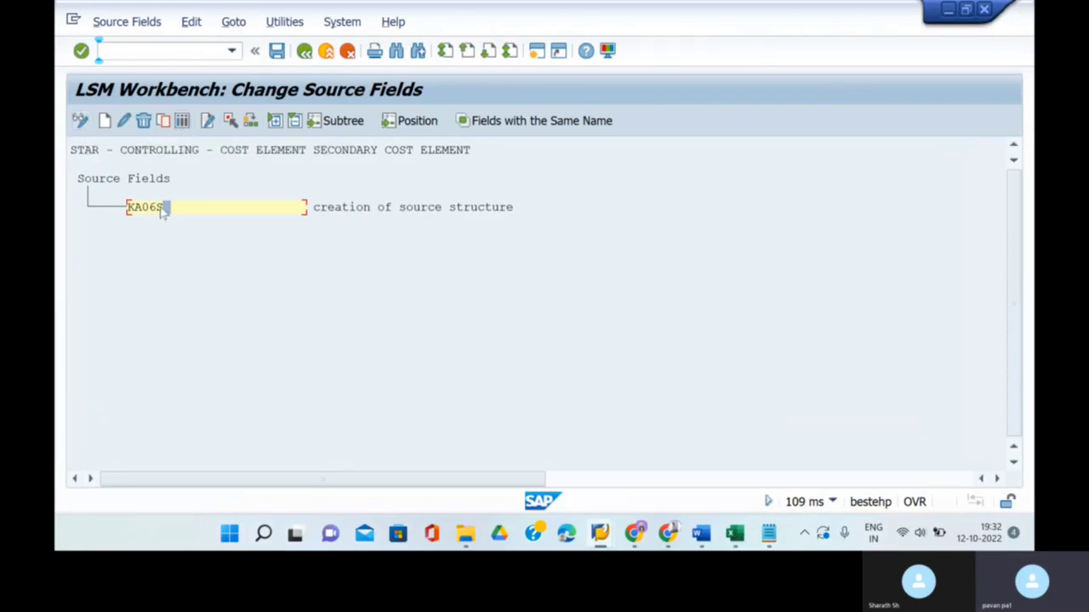
left_click(183, 121)
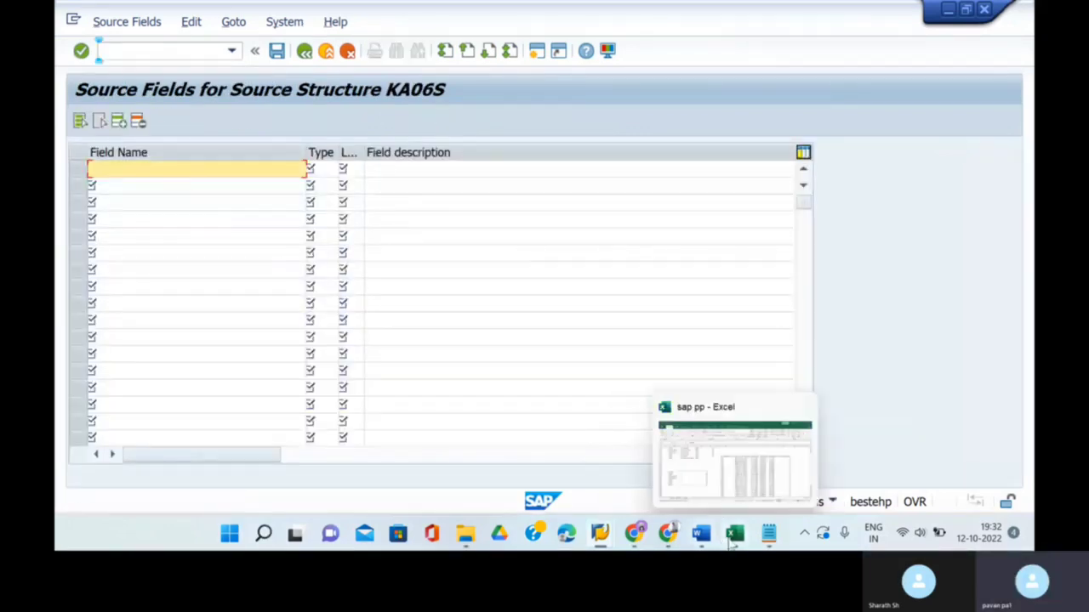
- Paste the seven Excel fields KOKRS–KATYP into the table, validate them, and save
left_click(732, 537)
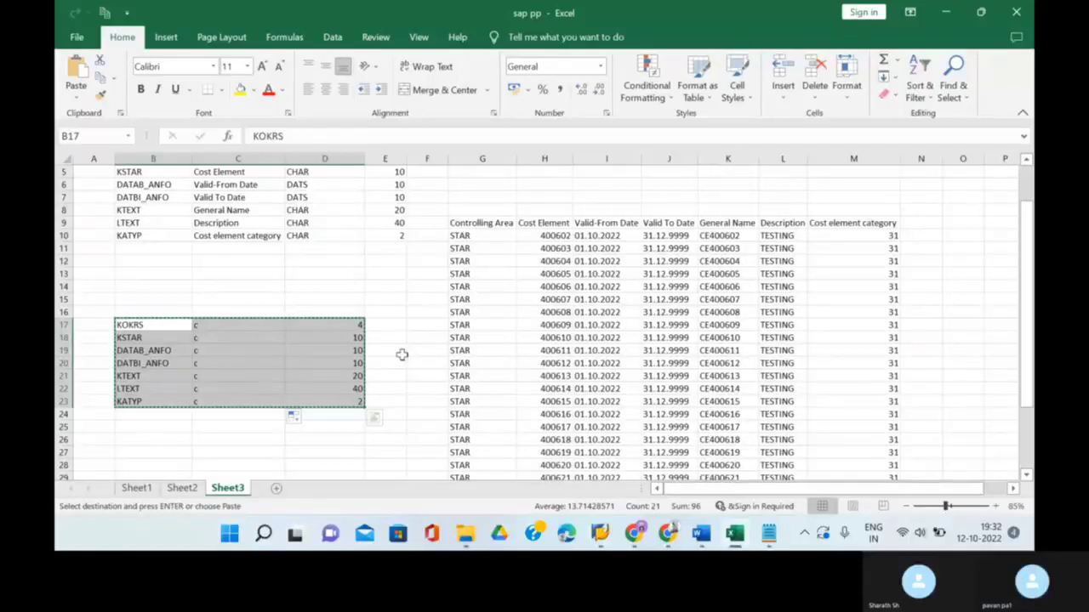
mouse_move(600, 538)
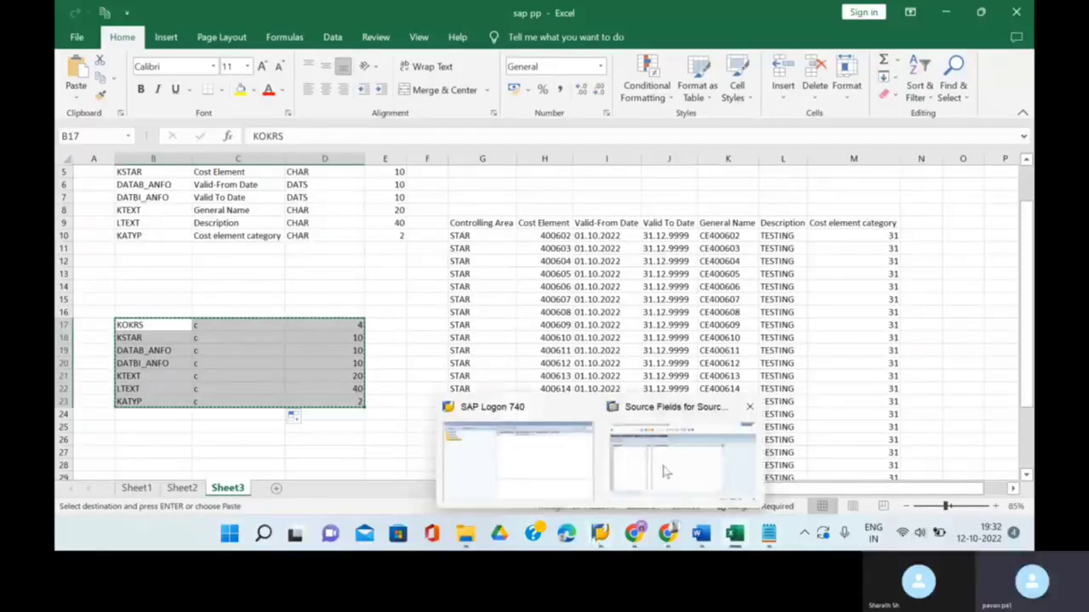
left_click(647, 485)
left_click(161, 175)
type("KOKRS\tc\t4 KSTAR\tc\t10 DATAB_ANFO\tc\t10 DATBI_ANFO\tc\t10 KTEXT\tc\t20 LTEXT\tc\t40 KATYP\tc\t2")
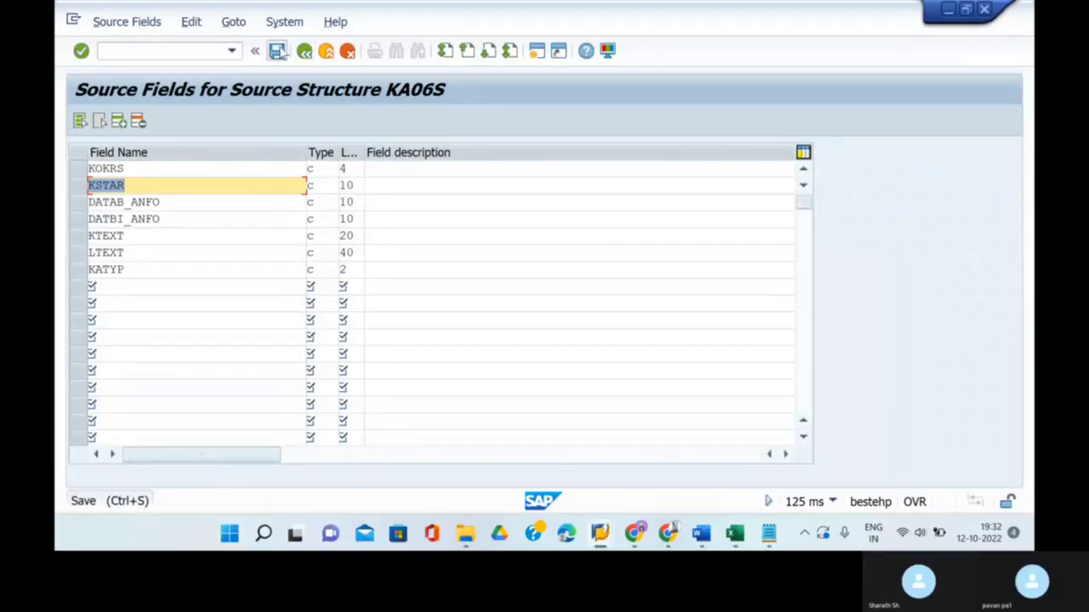
left_click(278, 51)
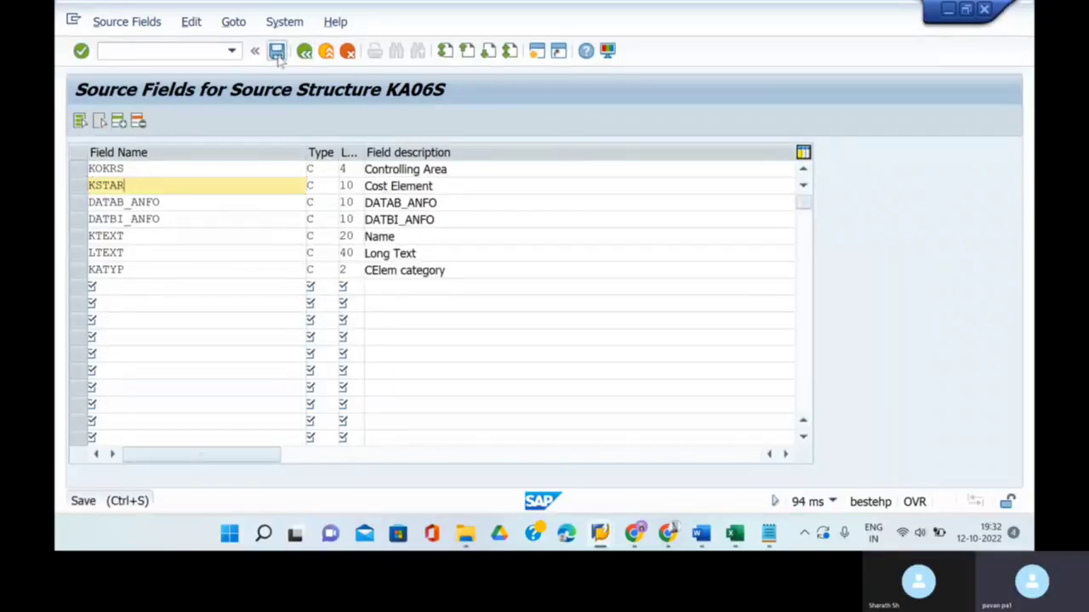
left_click(306, 52)
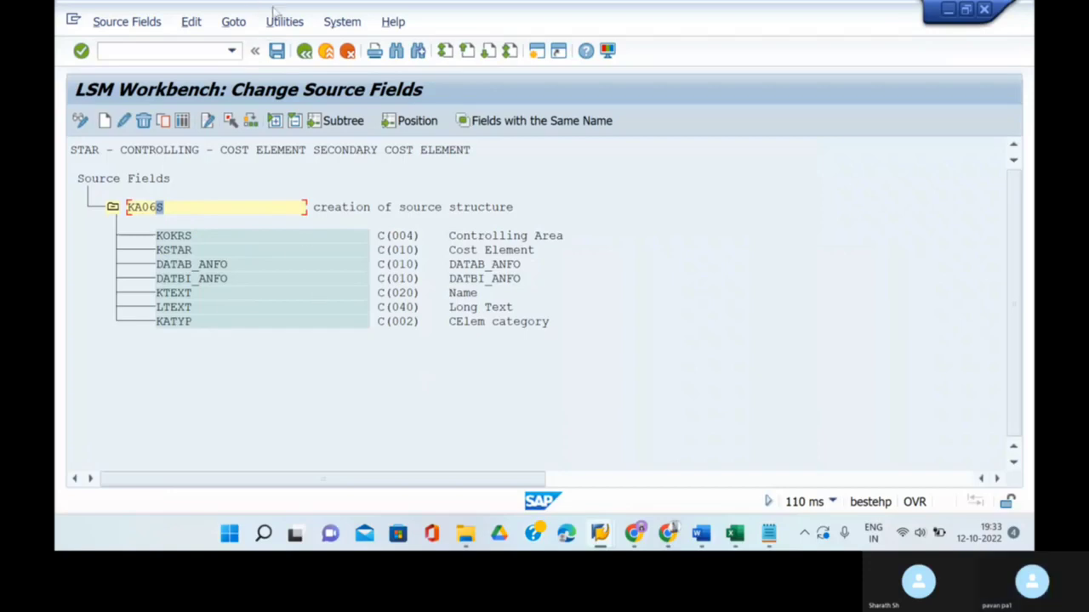
left_click(281, 54)
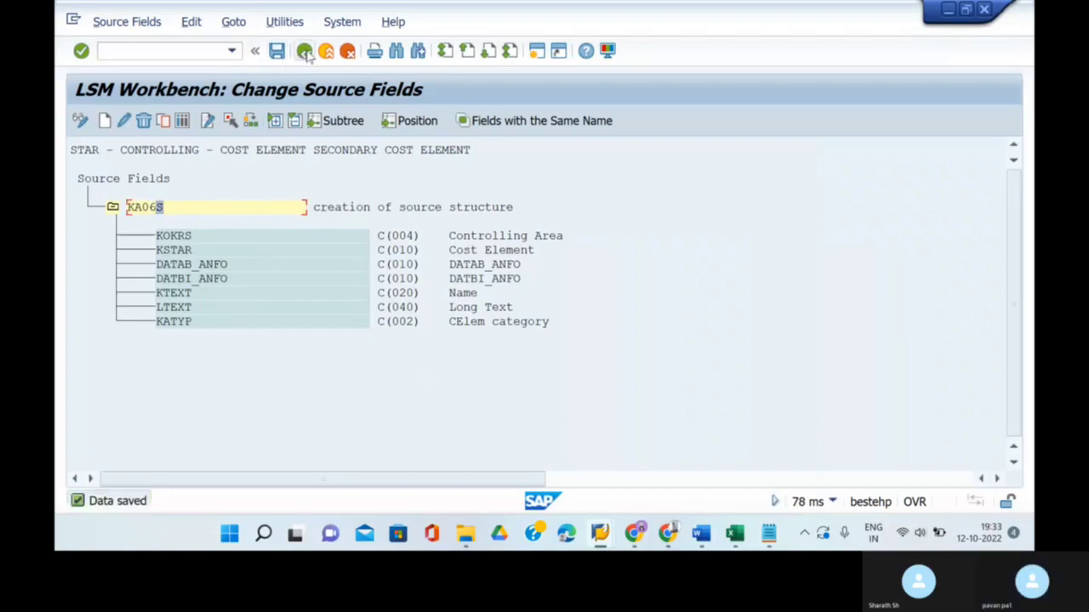
- Return to the step list and open Maintain Structure Relations, selecting target structure STAR
left_click(304, 52)
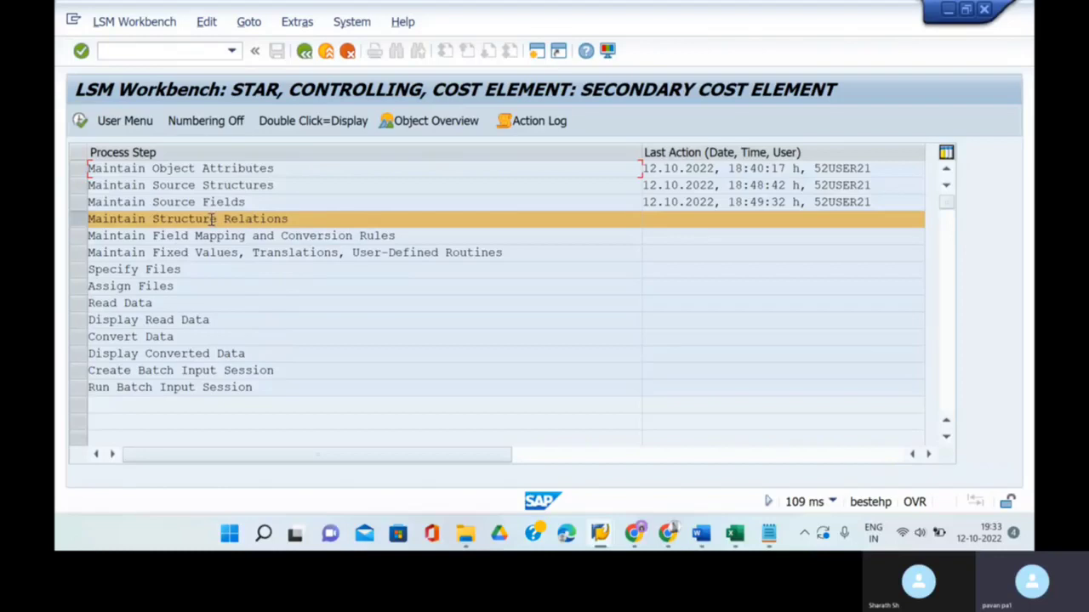
left_click(79, 121)
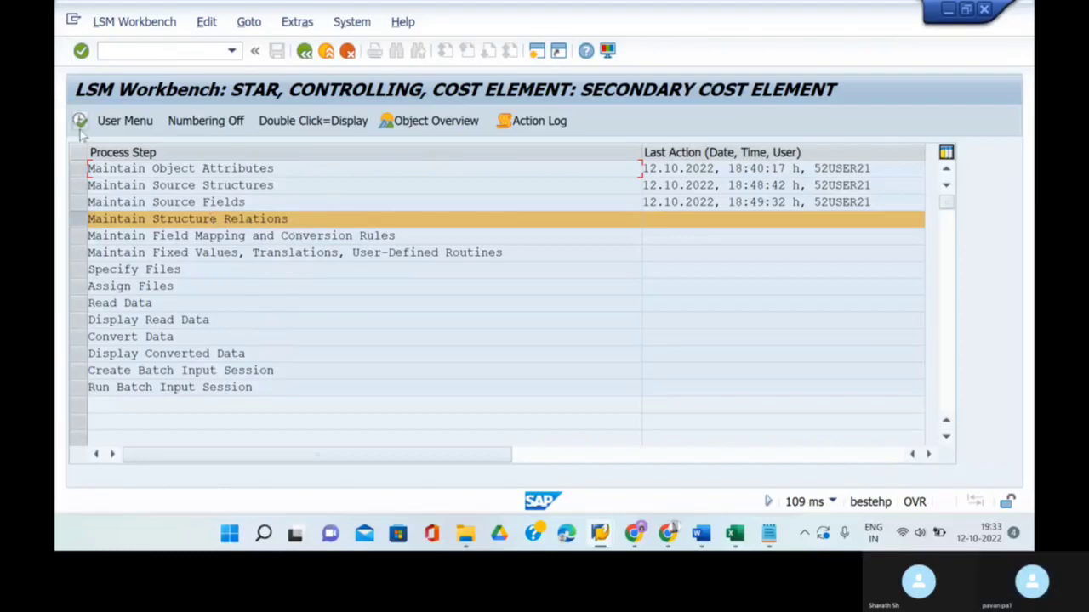
left_click(142, 208)
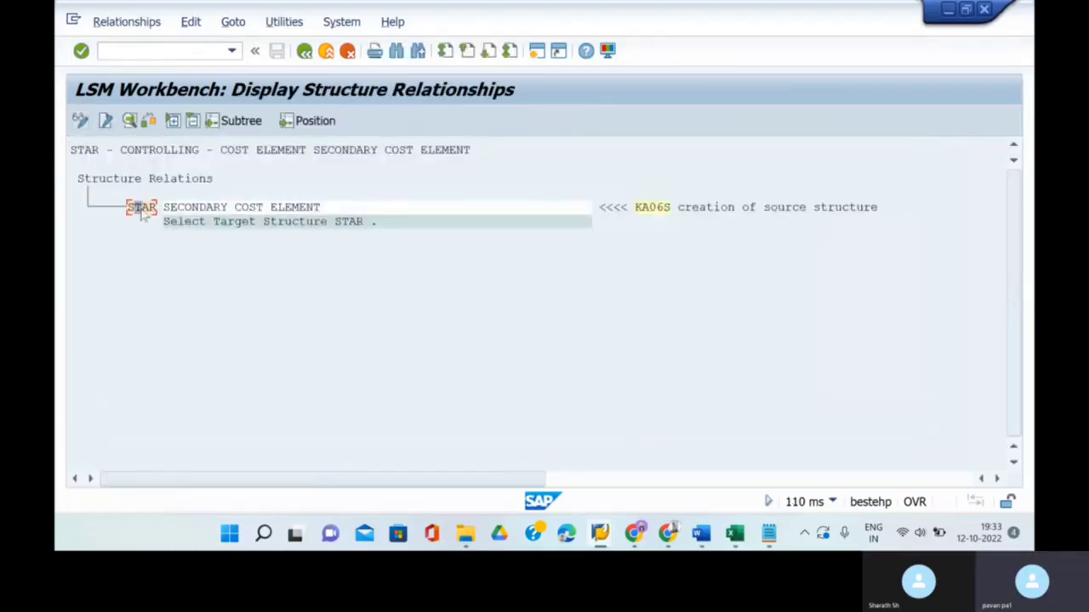
left_click(696, 540)
scroll(528, 360, "up", 3)
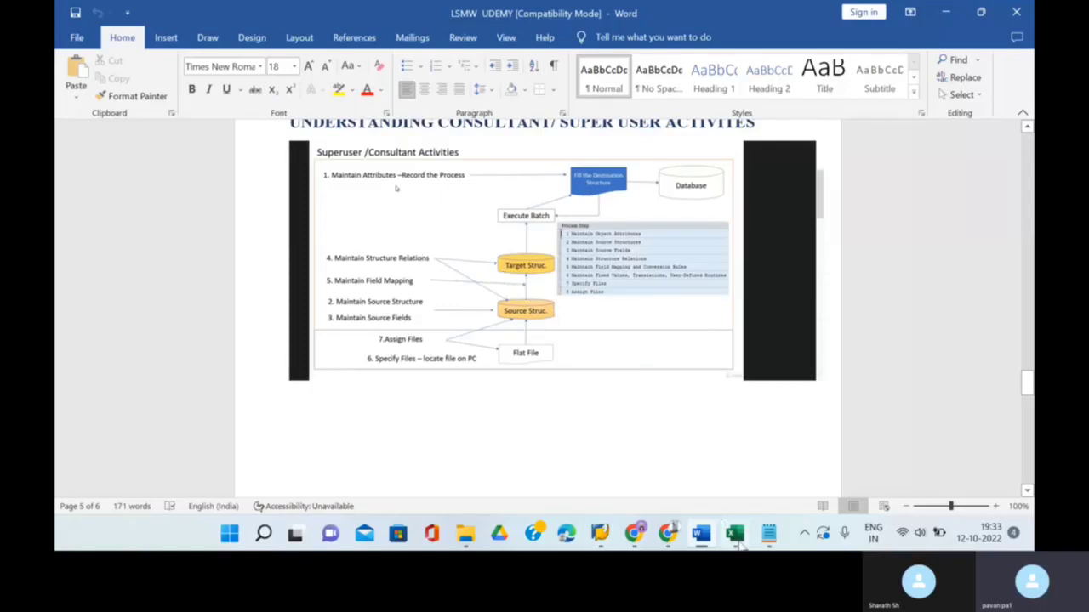
mouse_move(599, 533)
left_click(680, 451)
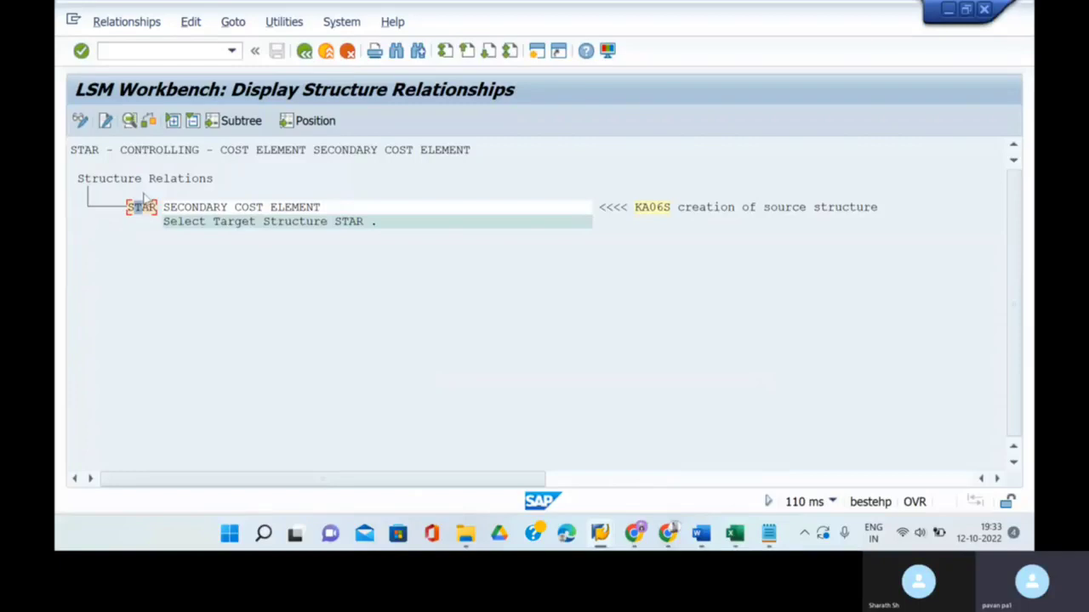
- Reopen the structure relations in change mode and save the STAR–KA06S relation
left_click(304, 51)
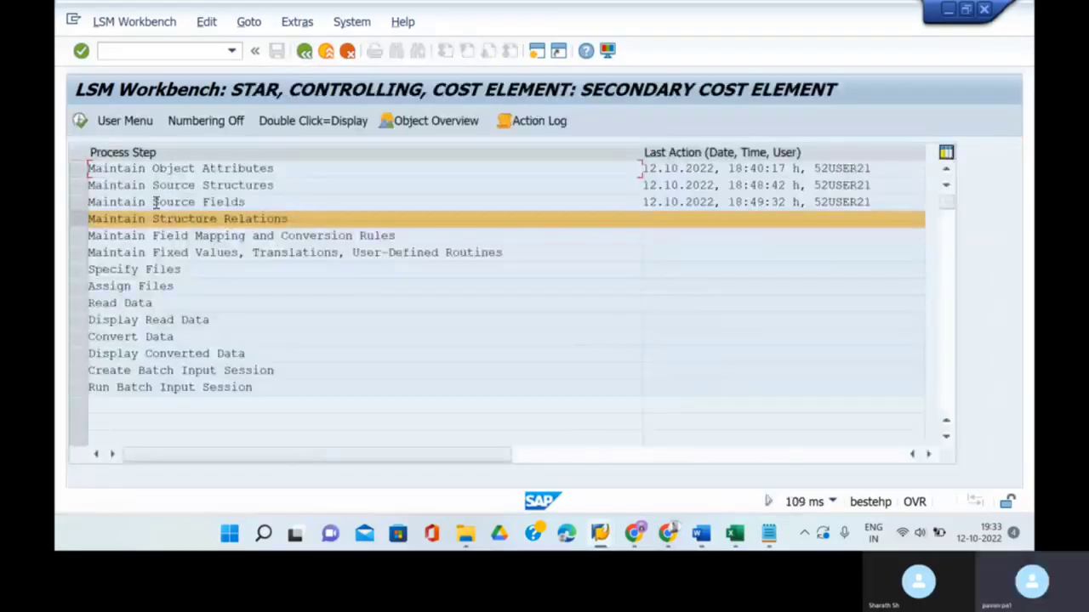
left_click(80, 121)
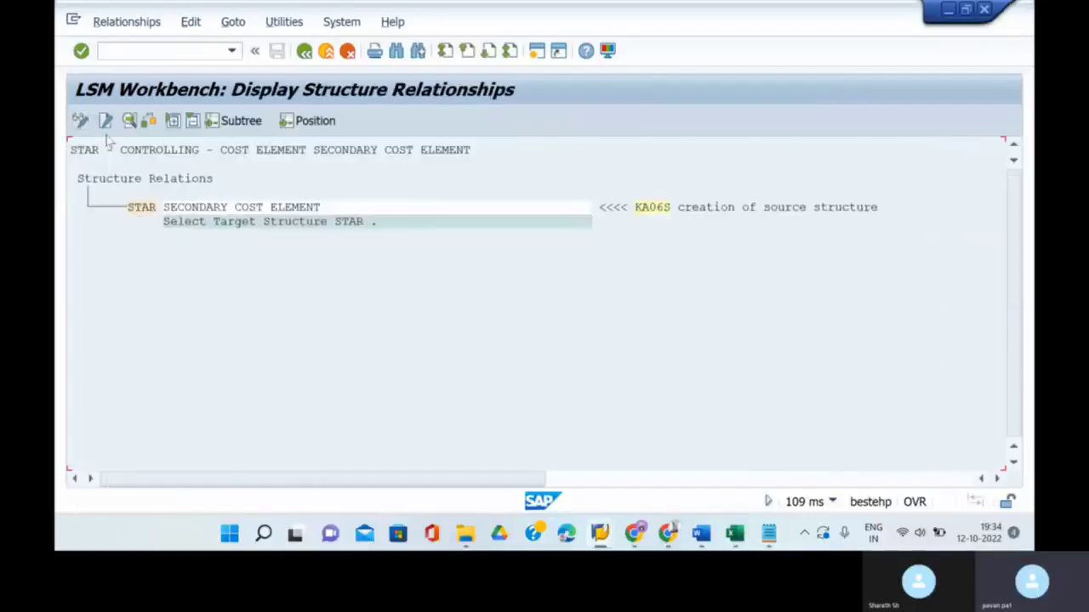
left_click(81, 124)
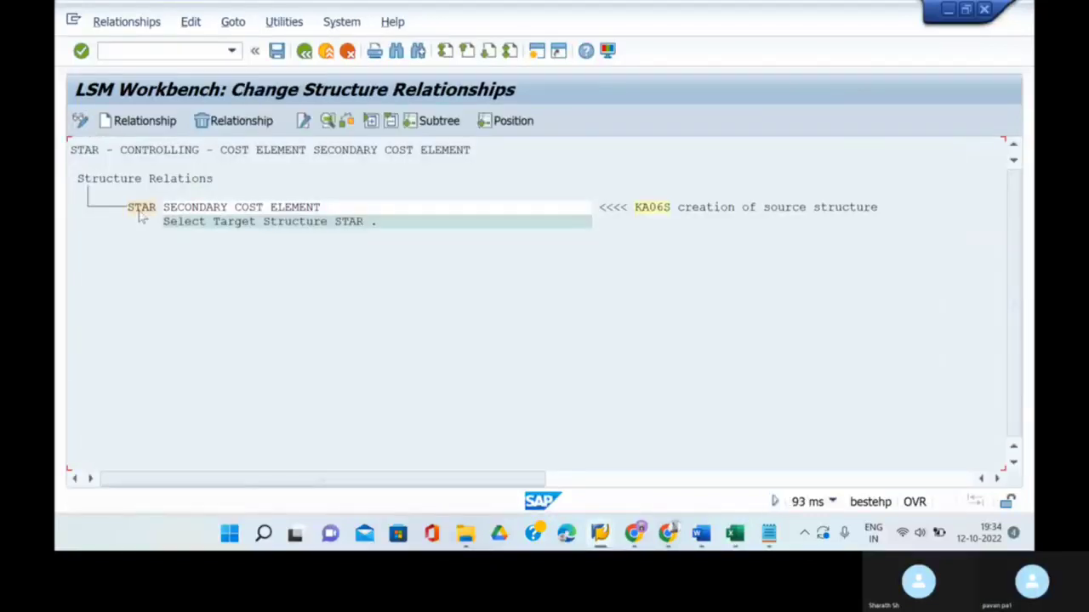
left_click(140, 211)
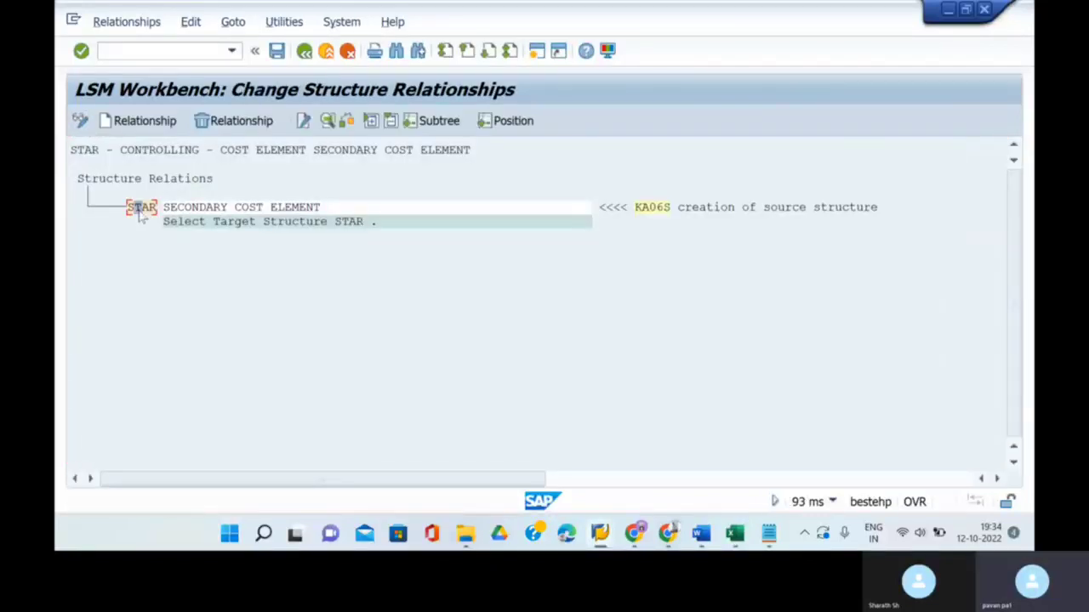
left_click(276, 51)
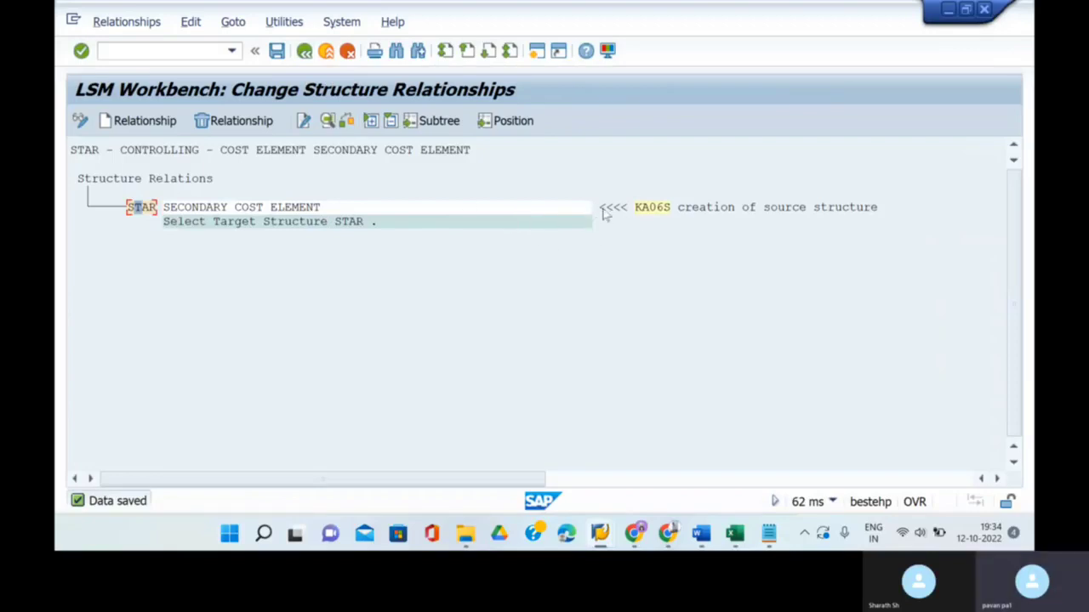
- Open the Maintain Field Mapping and Conversion Rules step, then bring up the Word reference document
left_click(304, 52)
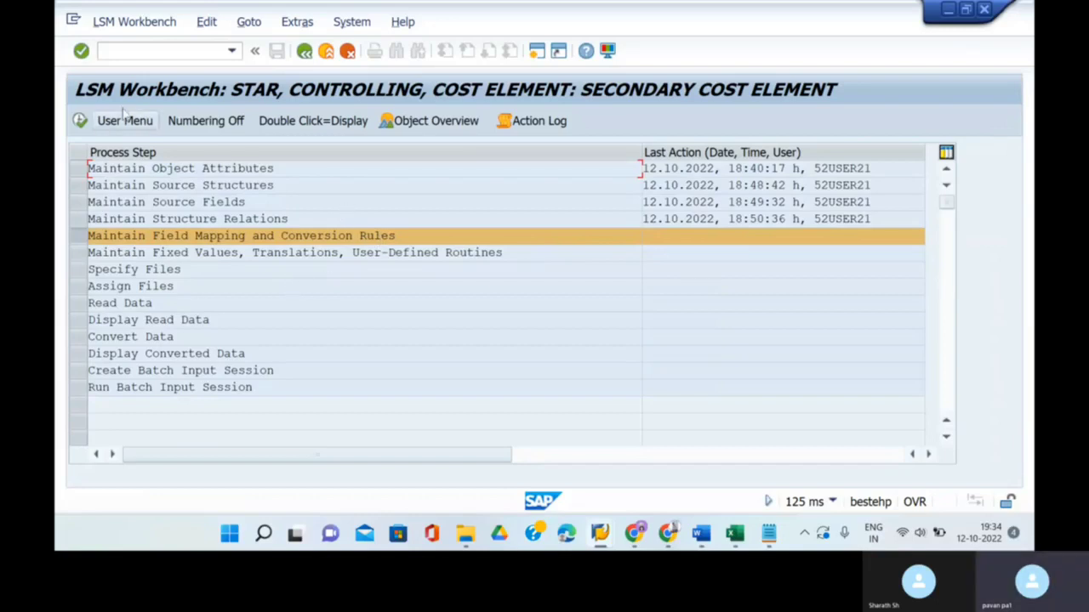
left_click(80, 121)
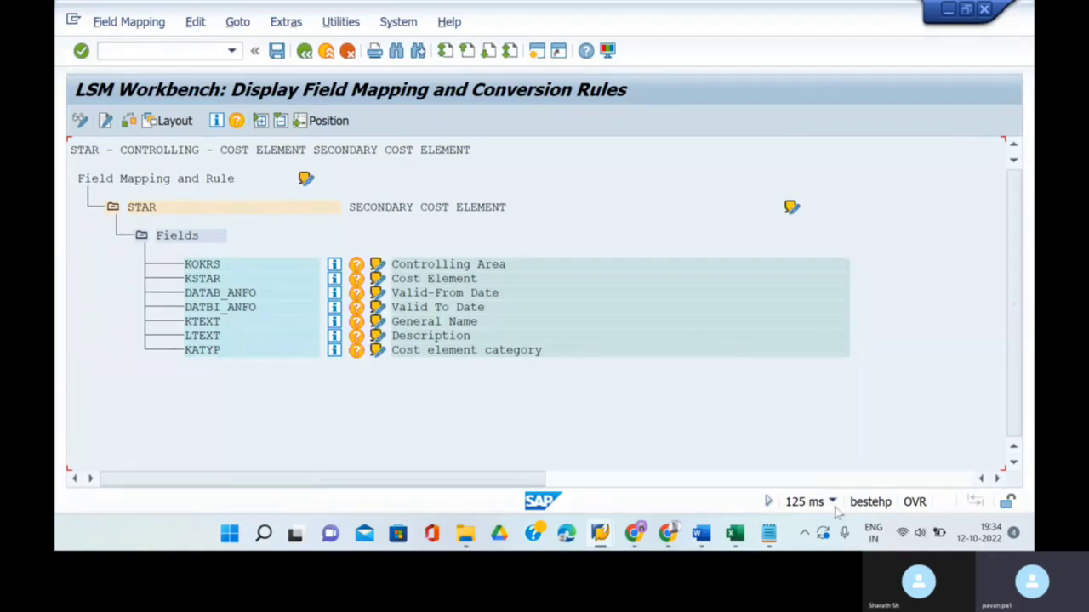
left_click(700, 534)
- Scroll over the Word mapping diagram, then return to the LSMW STAR field mapping screen
scroll(630, 400, "down", 15)
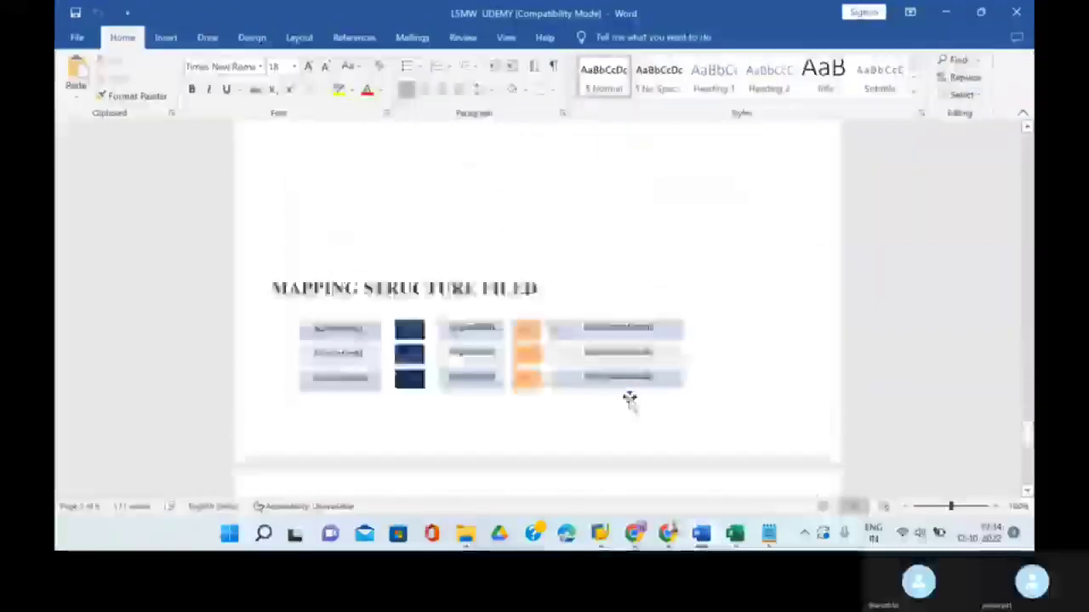
scroll(630, 398, "up", 4)
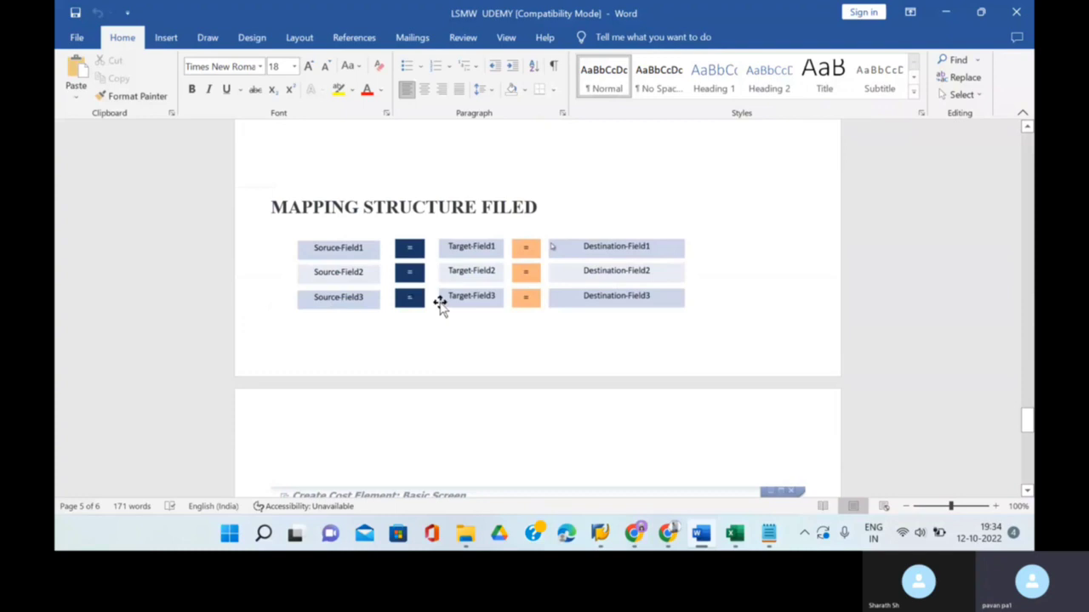
mouse_move(599, 533)
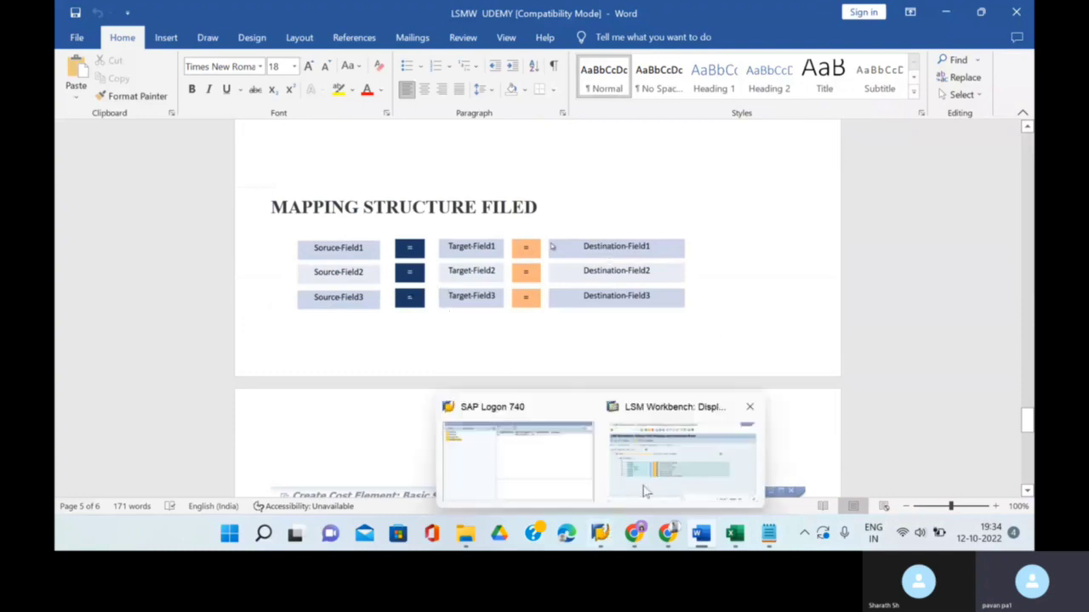
left_click(645, 491)
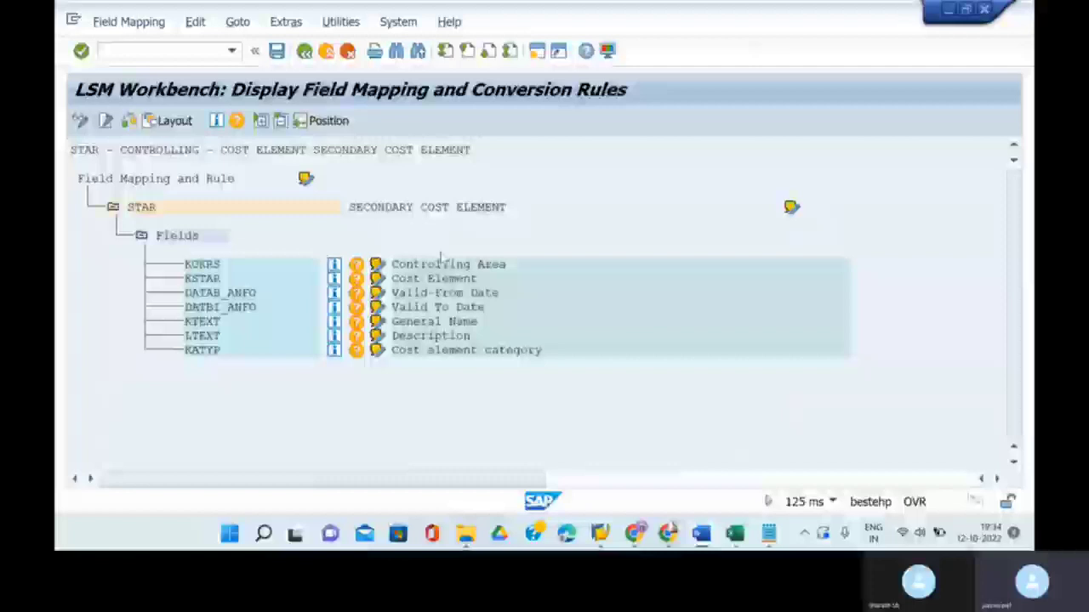
- Run Auto-Field Mapping in change mode with No Confirmation for all STAR fields
left_click(81, 122)
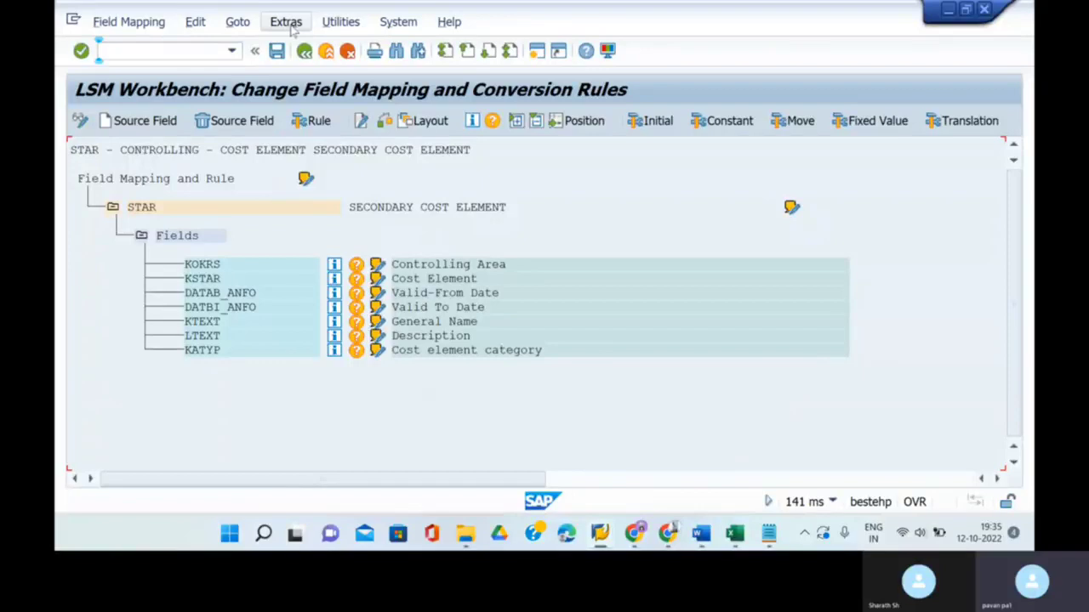
left_click(290, 26)
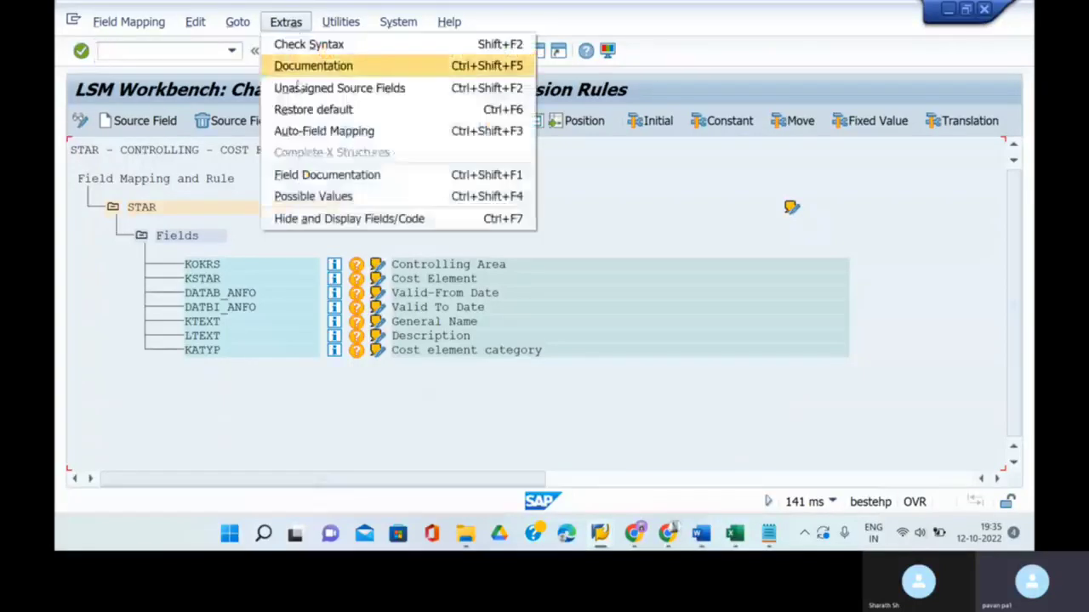
left_click(319, 132)
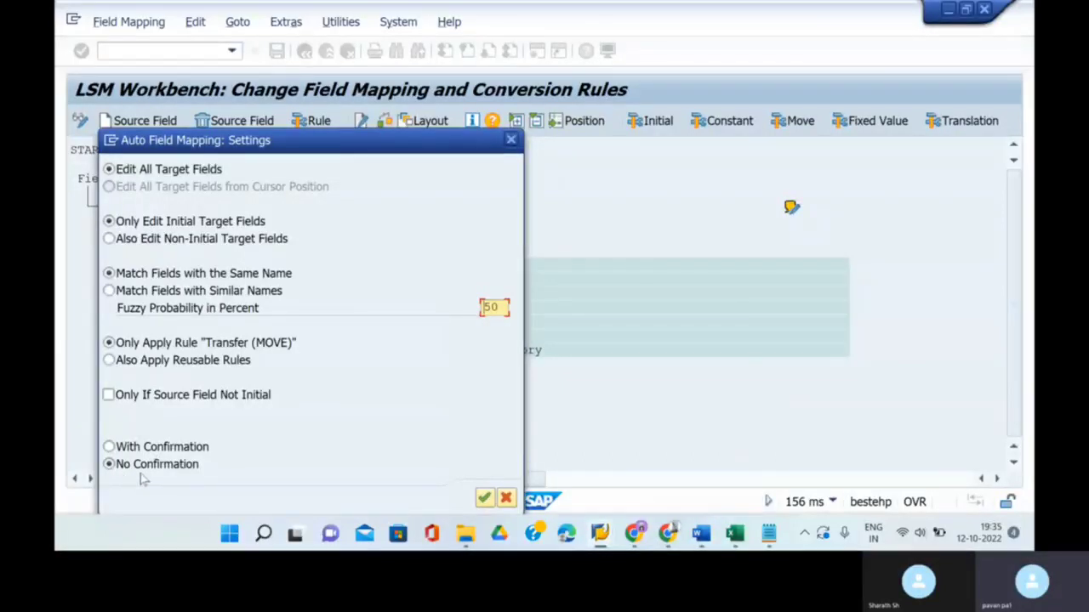
left_click(483, 498)
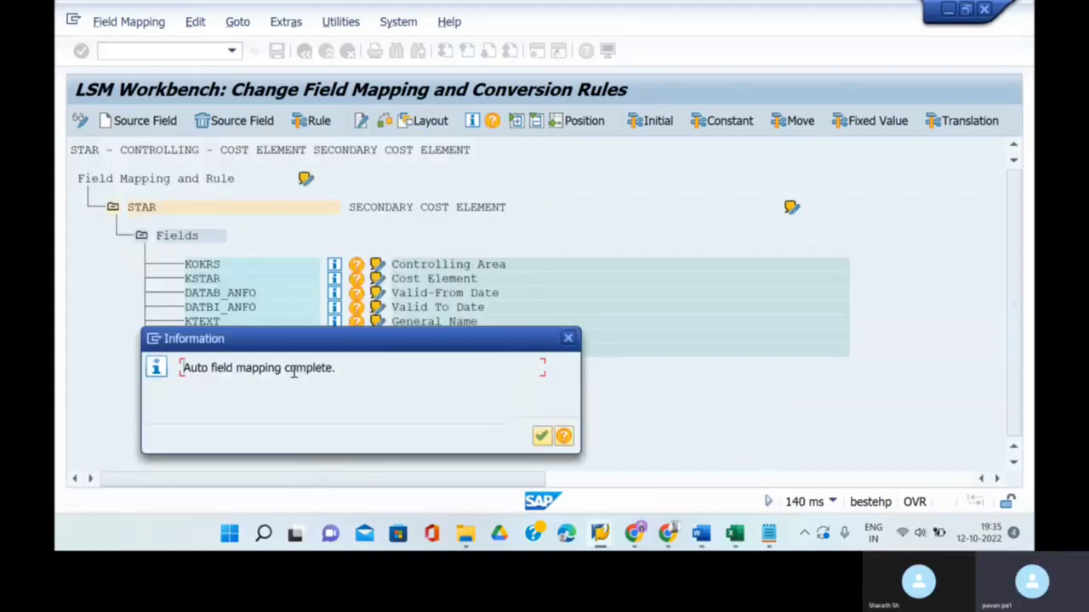
left_click(541, 436)
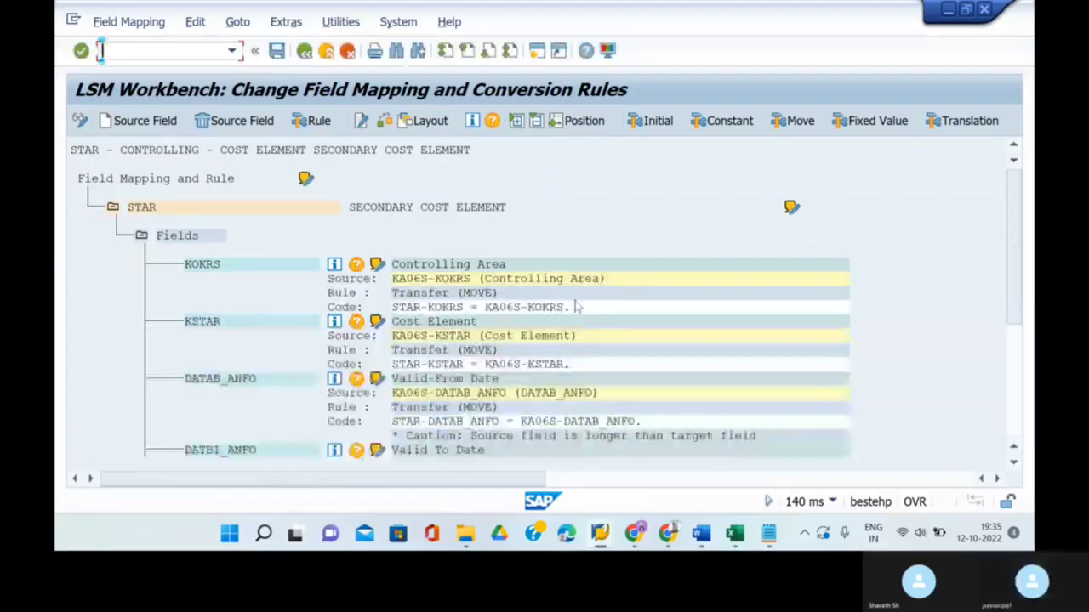
scroll(576, 310, "down", 1)
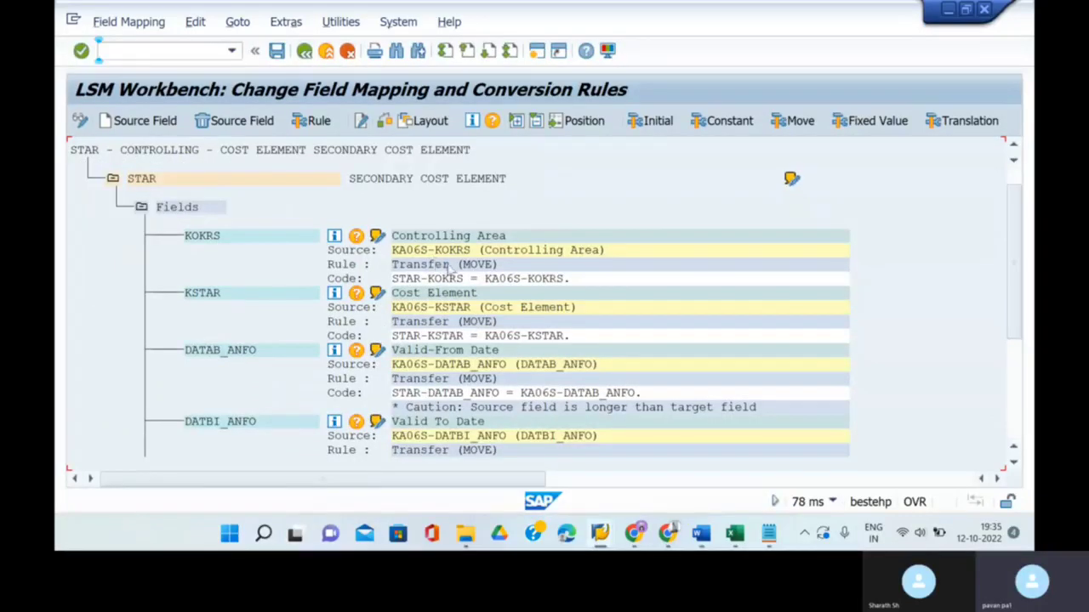
- Check the mapped KA06S-to-STAR fields against the Word reference, save the mapping, and go back
left_click(698, 535)
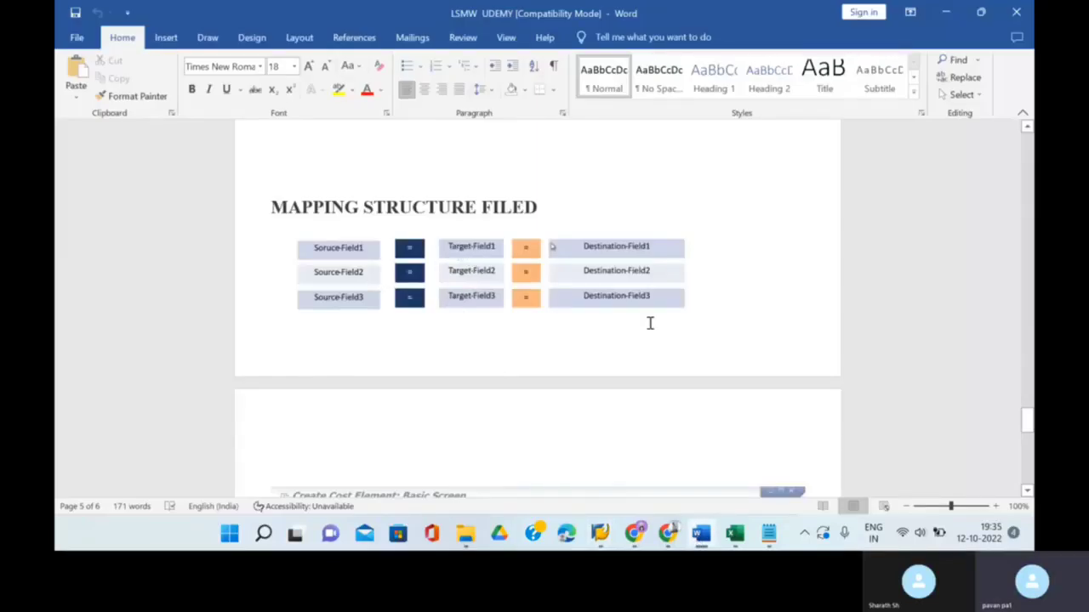
mouse_move(635, 534)
left_click(655, 468)
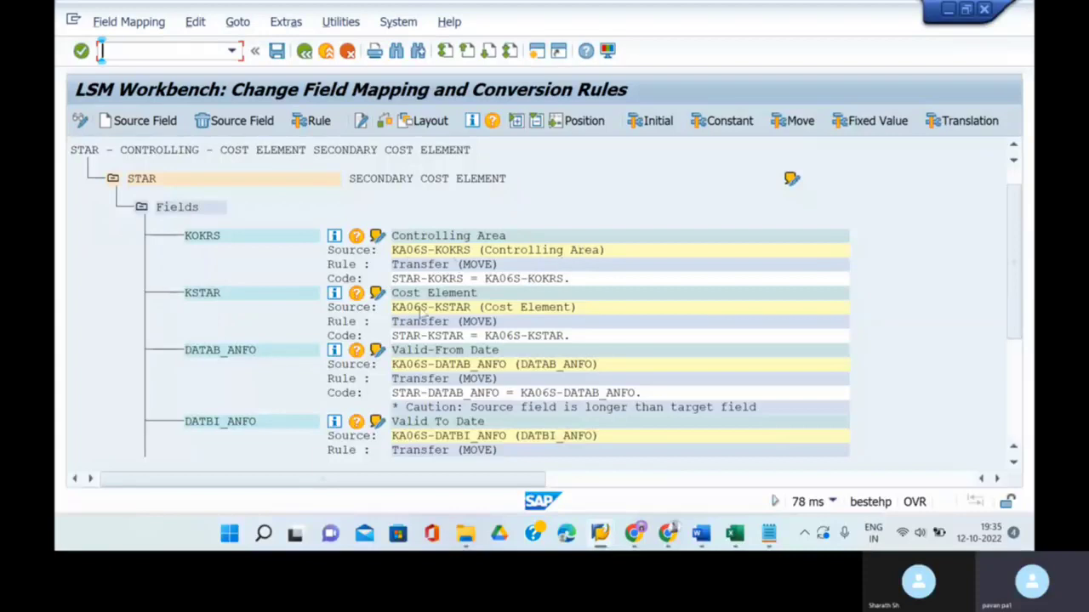
scroll(425, 307, "down", 4)
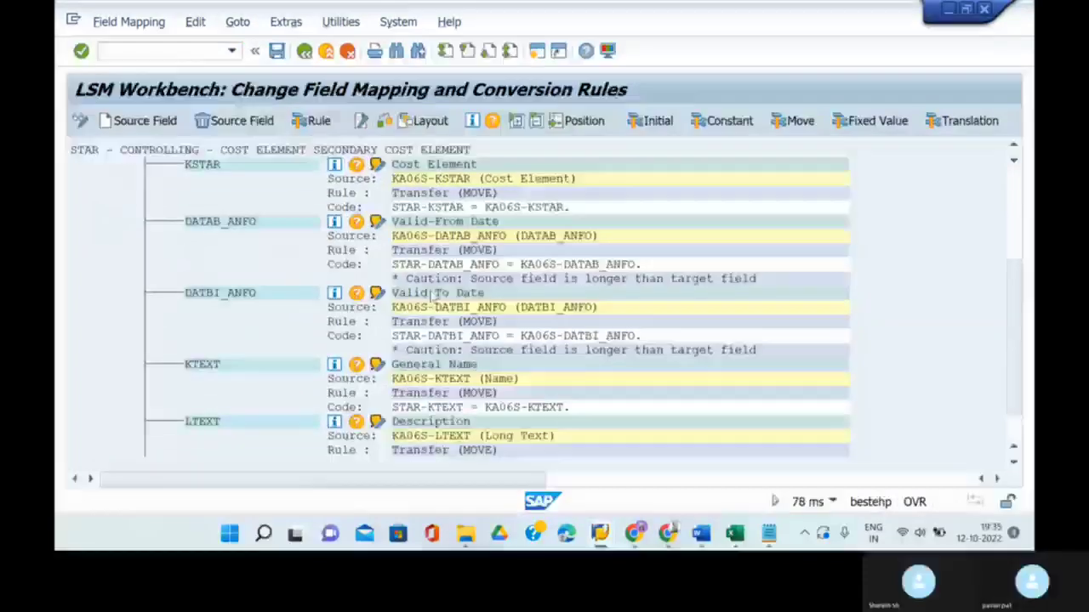
scroll(433, 296, "down", 5)
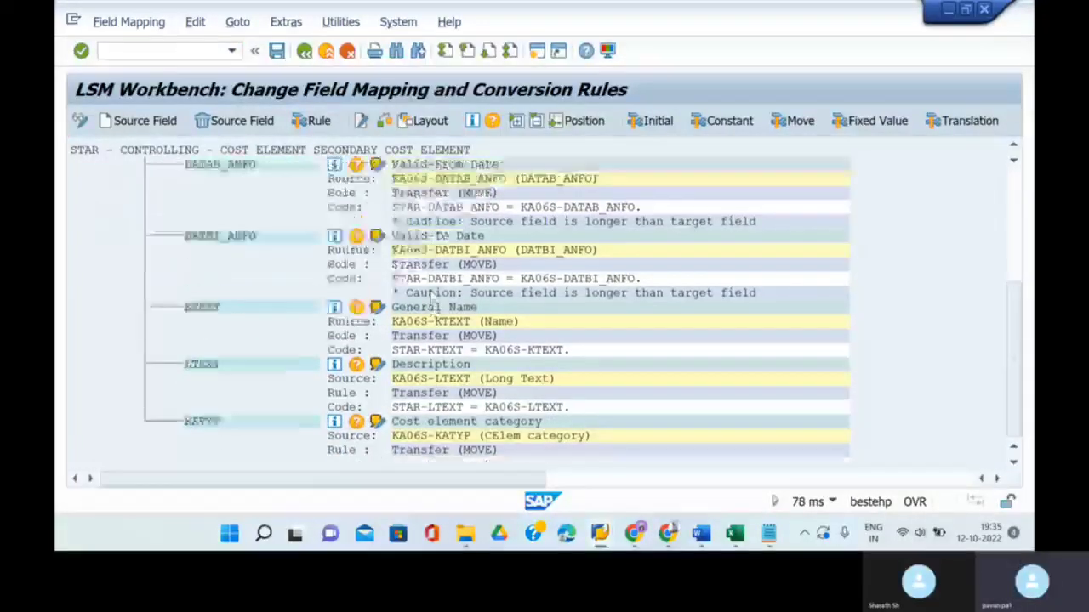
scroll(433, 296, "up", 3)
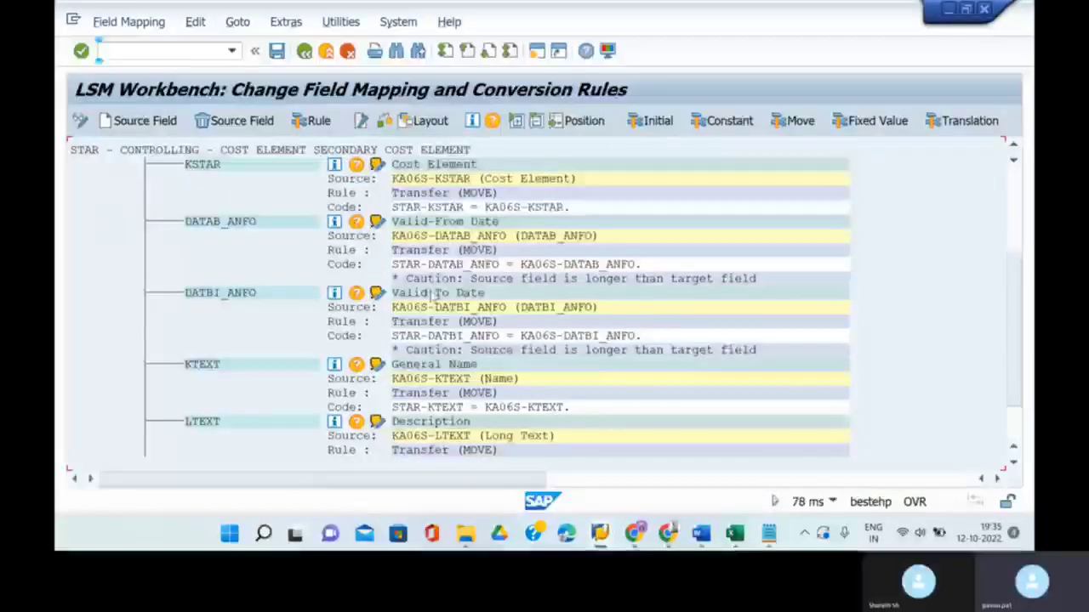
scroll(434, 294, "down", 2)
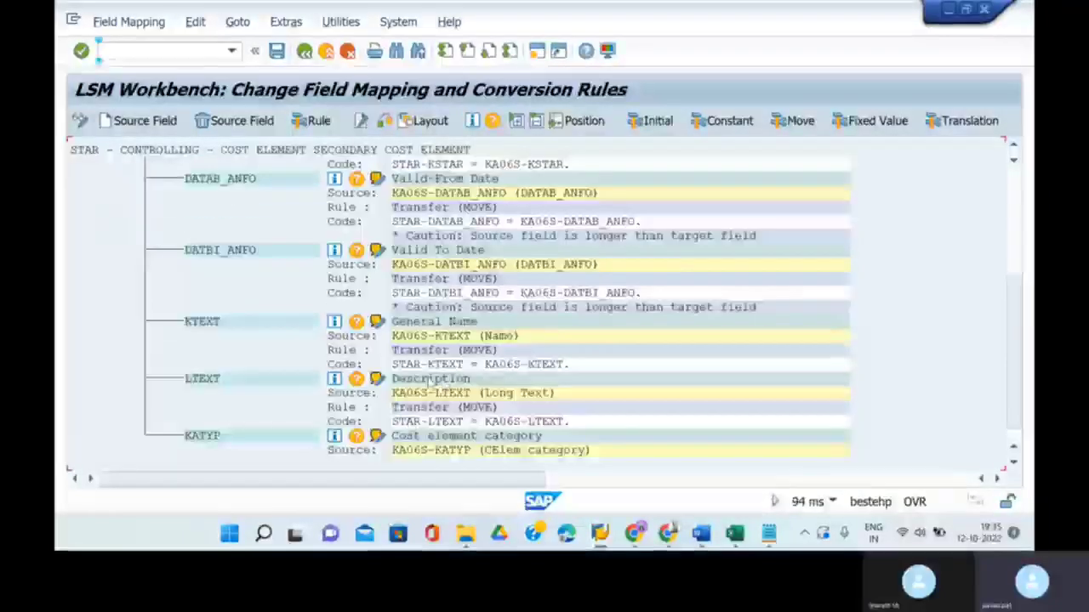
scroll(492, 435, "down", 2)
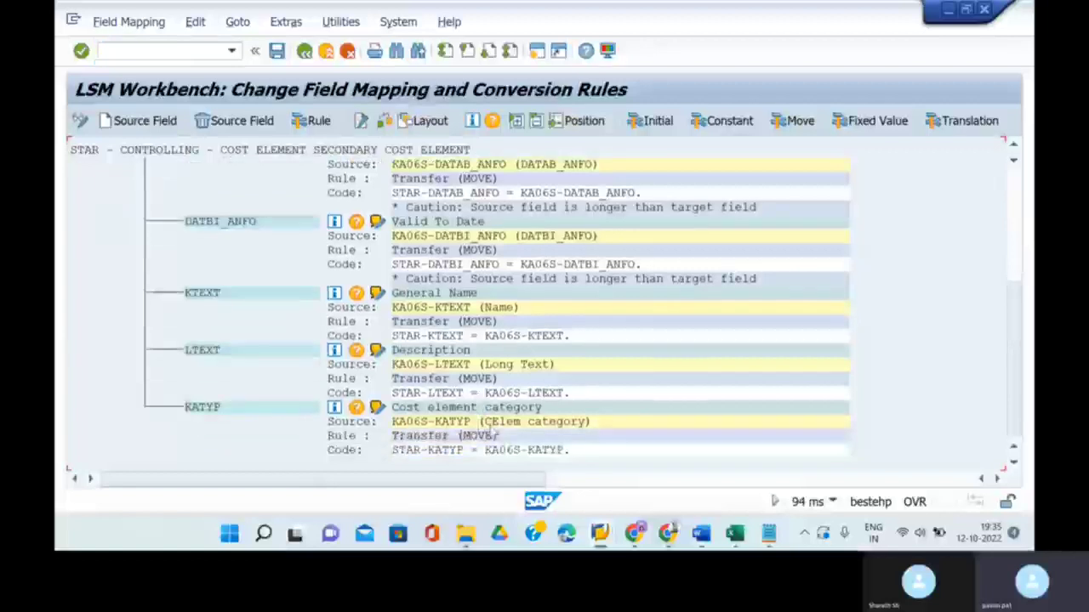
scroll(440, 366, "up", 2)
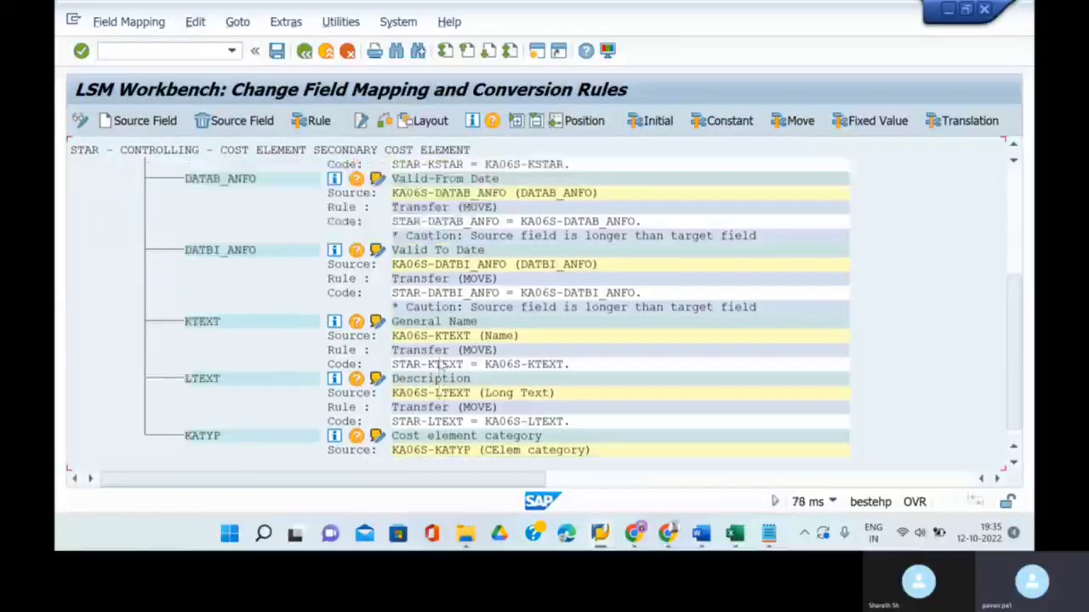
scroll(441, 365, "up", 8)
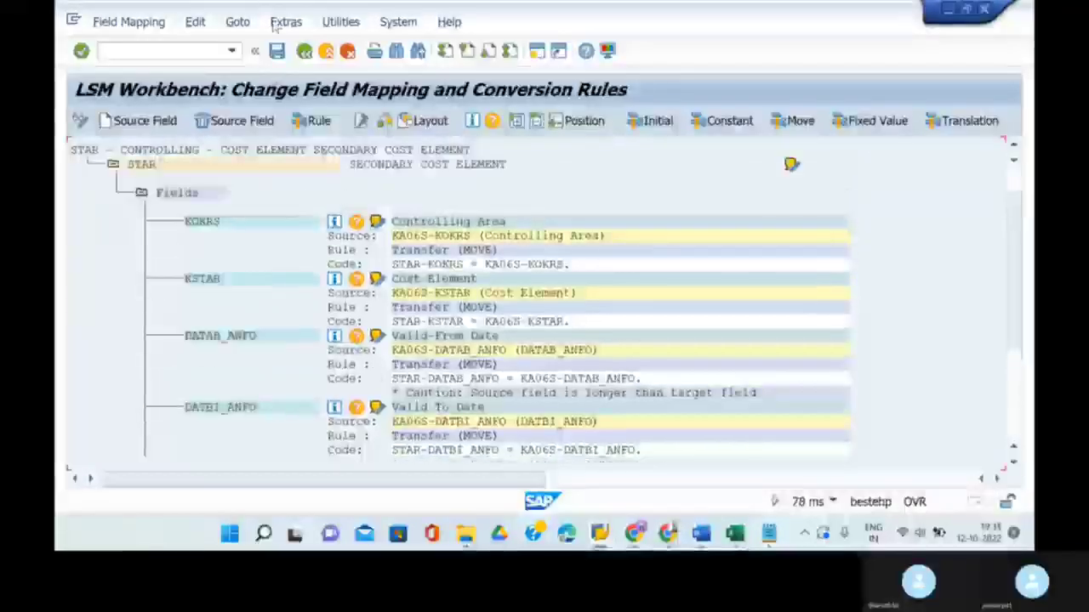
left_click(277, 51)
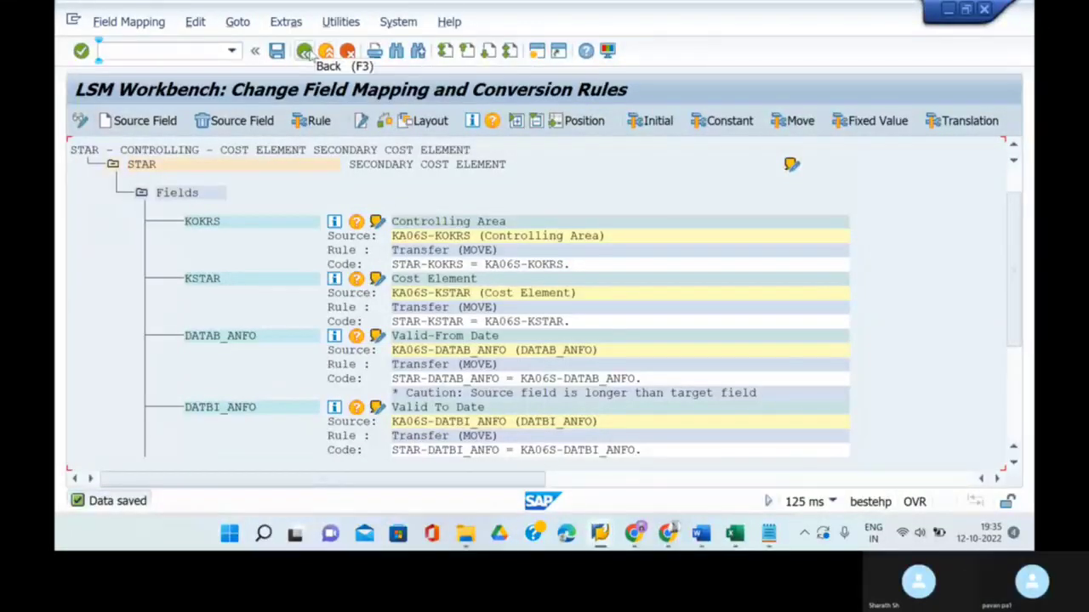
left_click(303, 52)
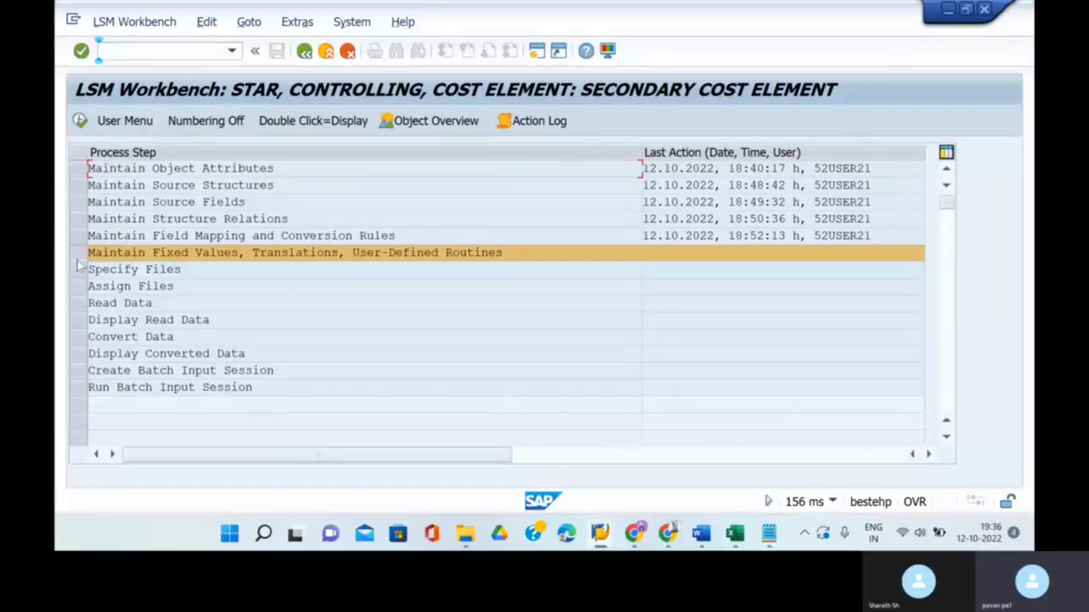
- Switch Specify Files to change mode and save the proposed STAR_CONTROLLING_COST_ELEMENT.lsmw.read and .lsmw.conv names
left_click(81, 286)
left_click(81, 269)
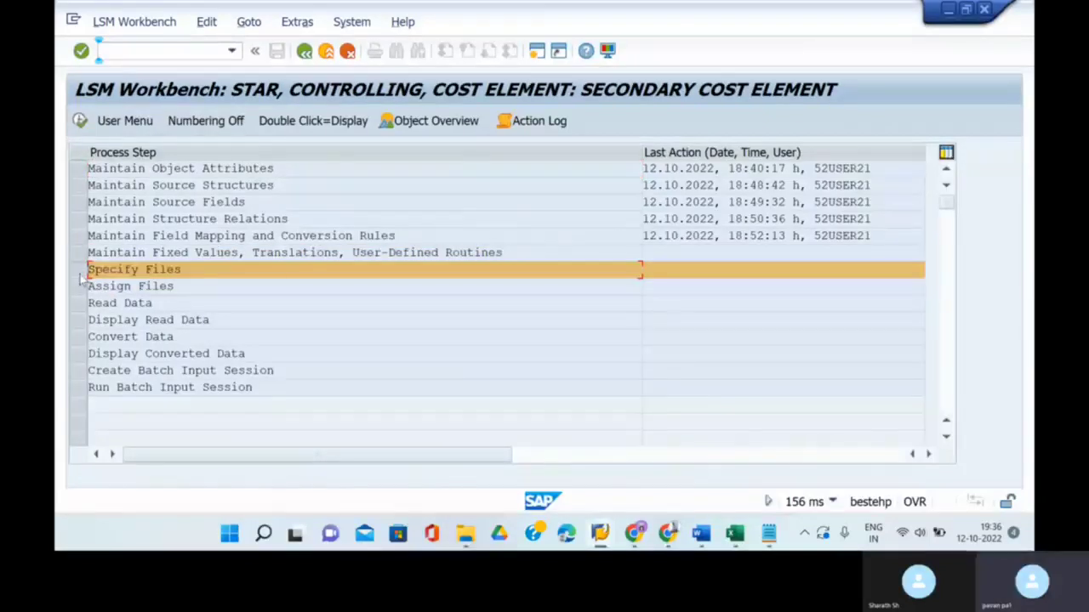
left_click(81, 120)
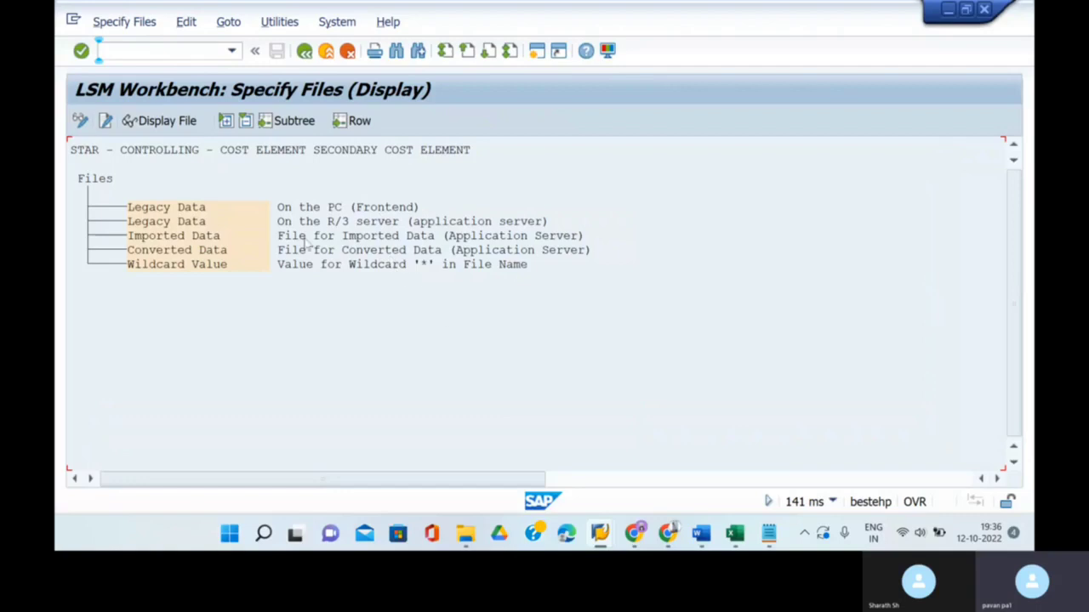
left_click(218, 214)
left_click(81, 121)
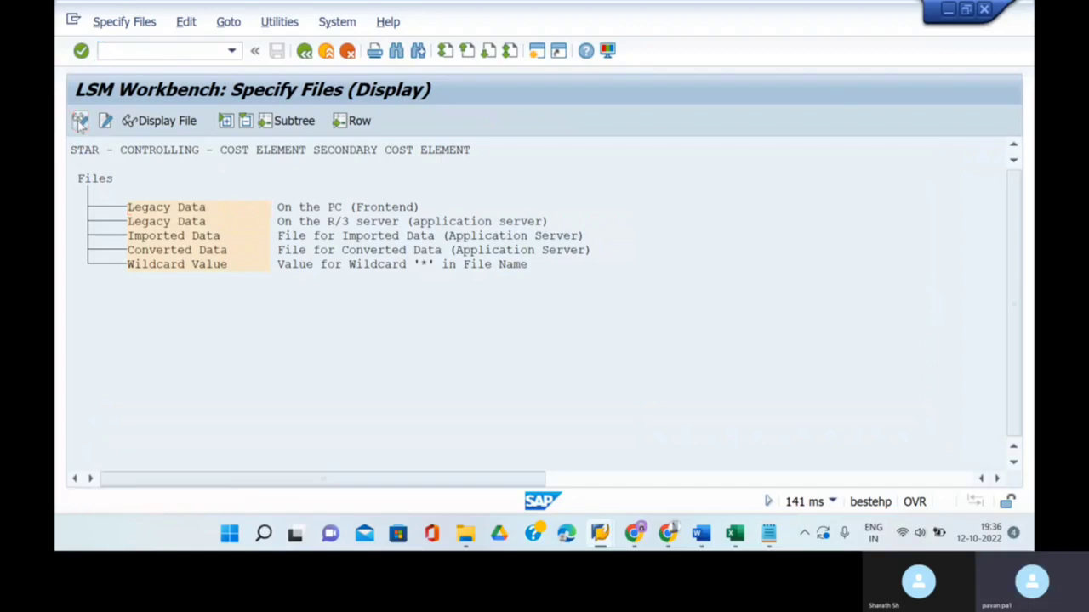
left_click(179, 210)
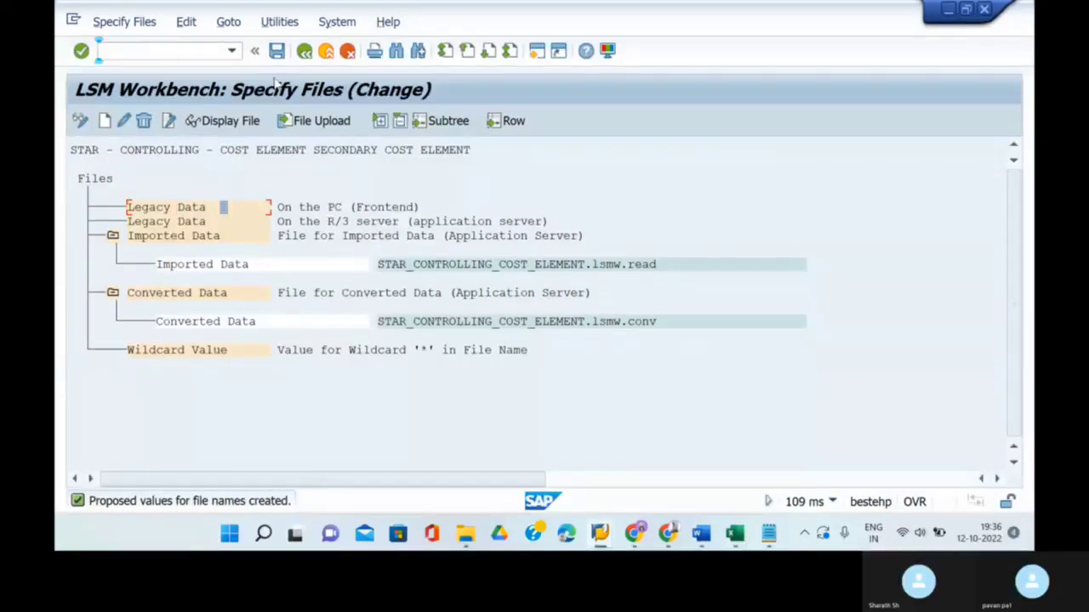
left_click(278, 51)
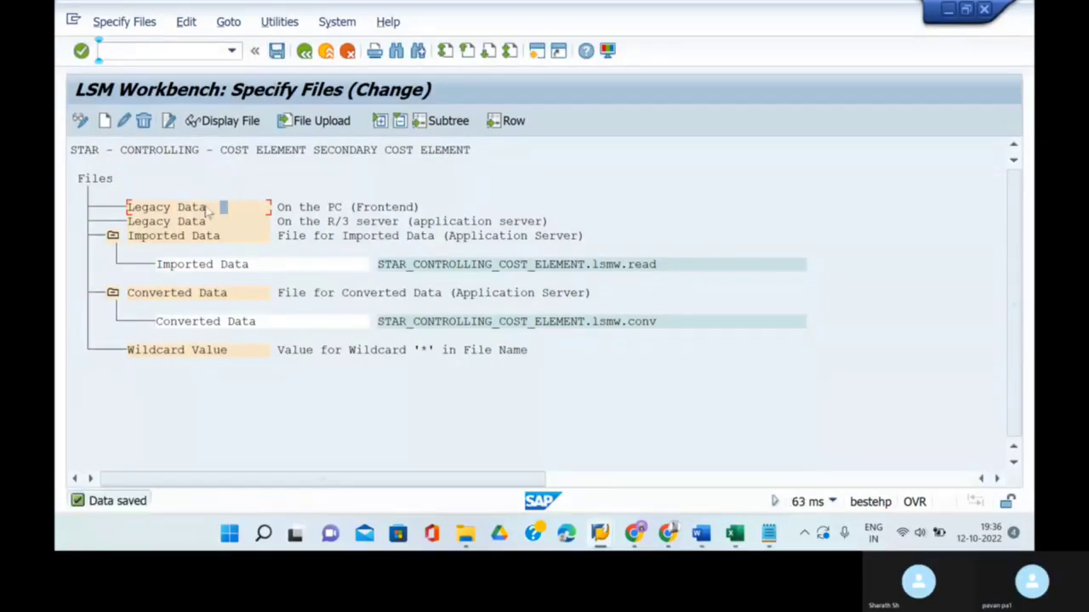
left_click(205, 208)
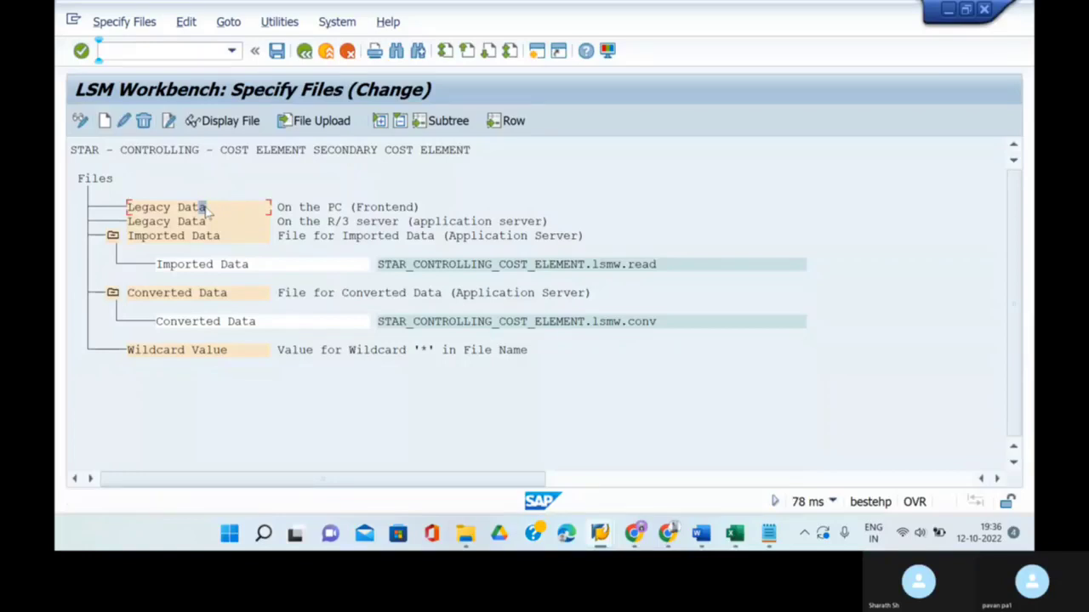
- Add a new PC legacy data file with path C:\1 SAP\FLAT FILE STAR.txt
left_click(105, 122)
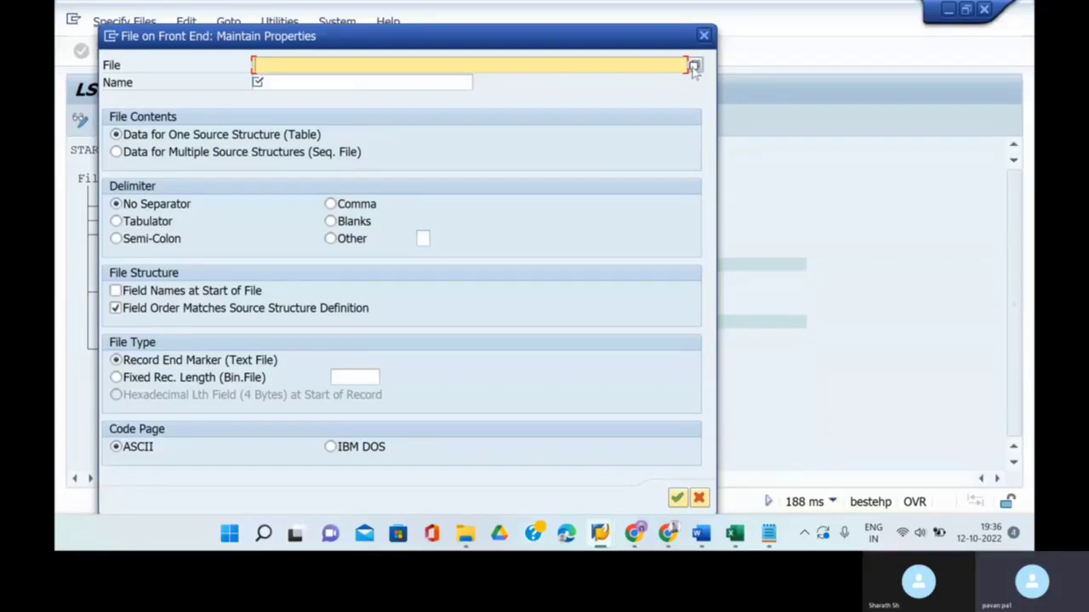
left_click(693, 66)
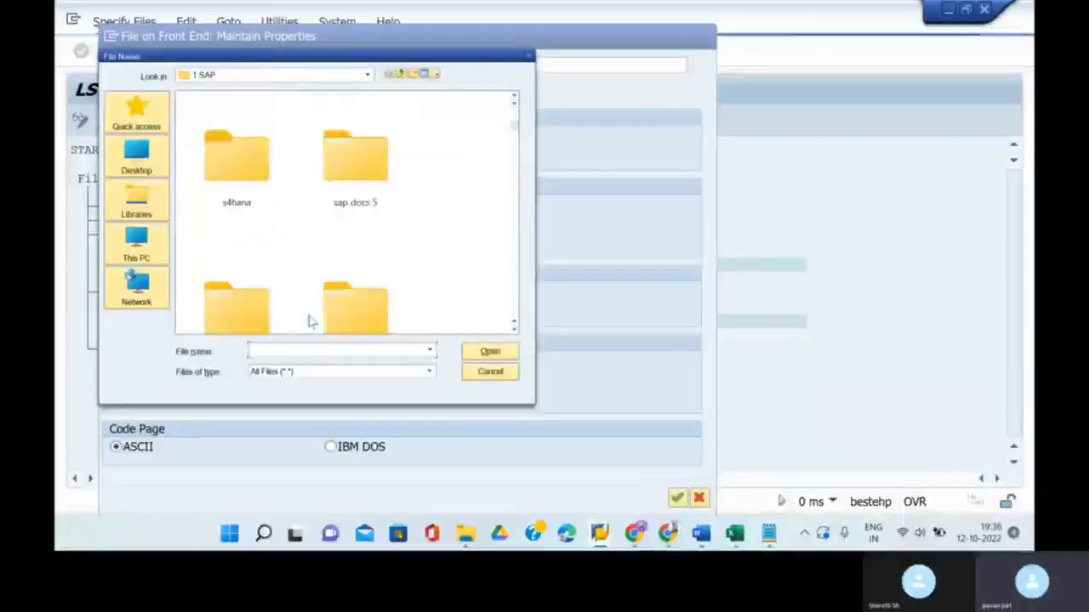
scroll(309, 320, "down", 6)
scroll(359, 228, "down", 3)
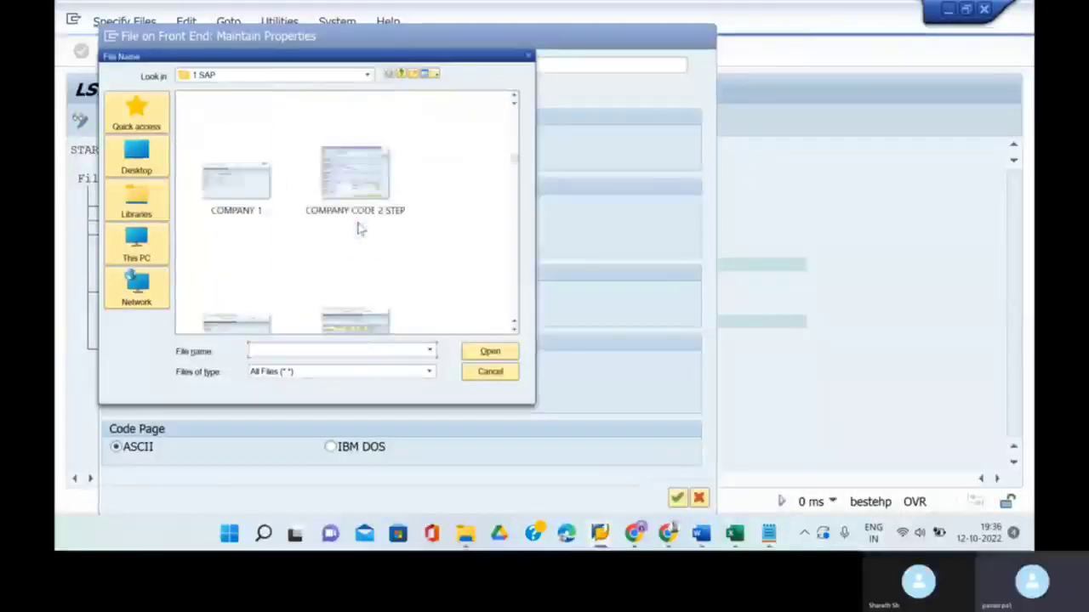
scroll(359, 228, "down", 6)
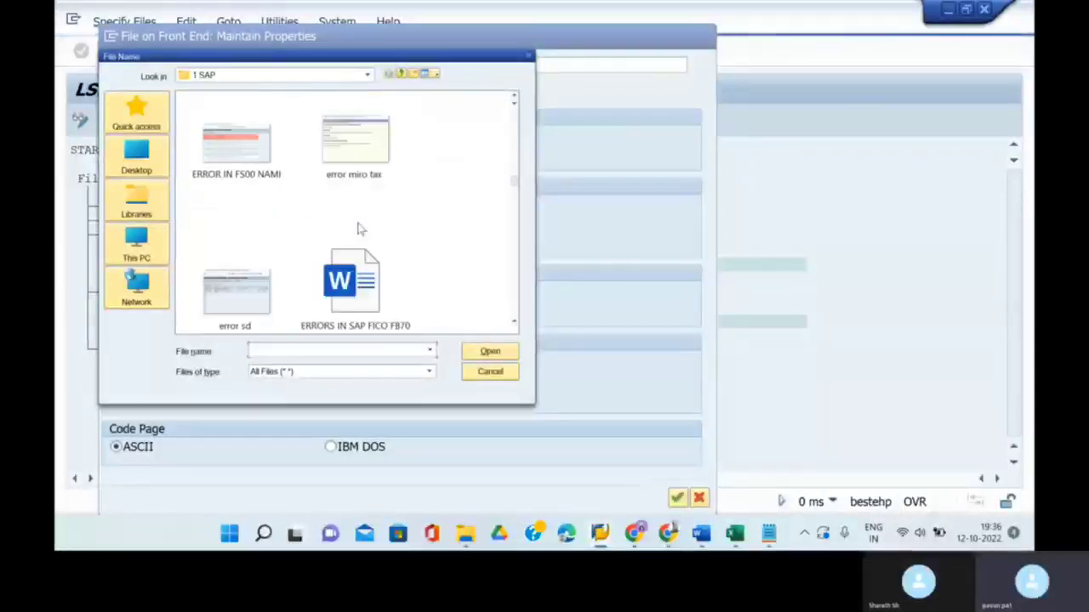
scroll(359, 228, "down", 3)
scroll(360, 228, "down", 3)
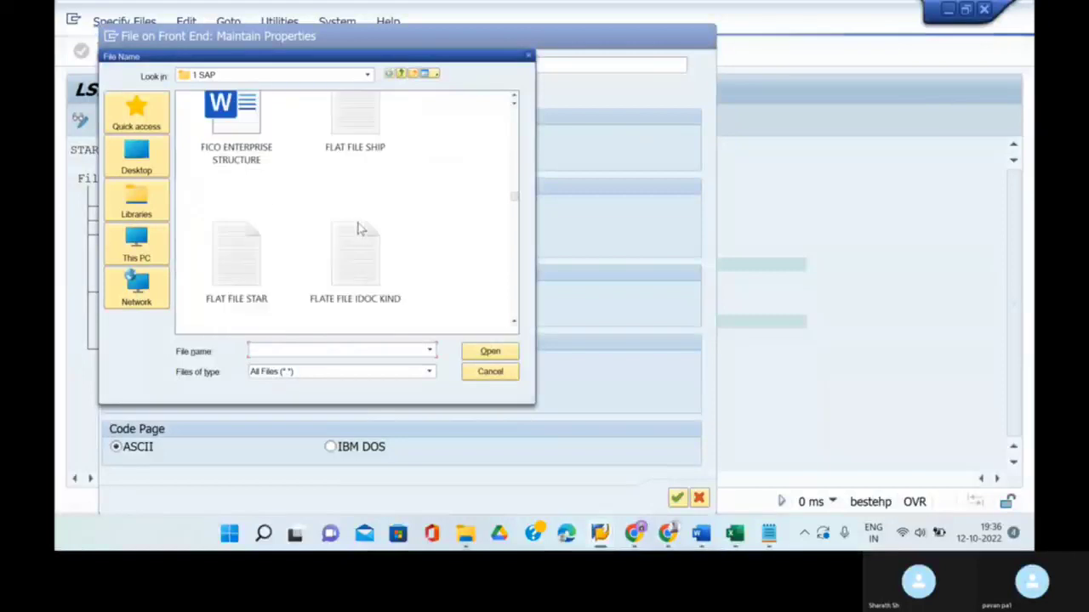
left_click(244, 215)
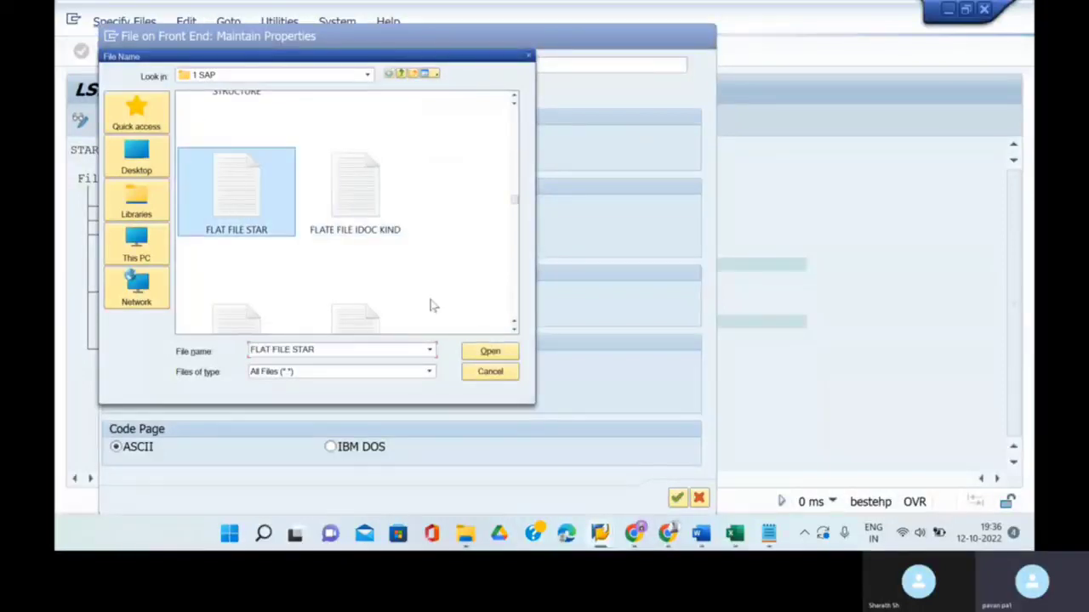
left_click(489, 353)
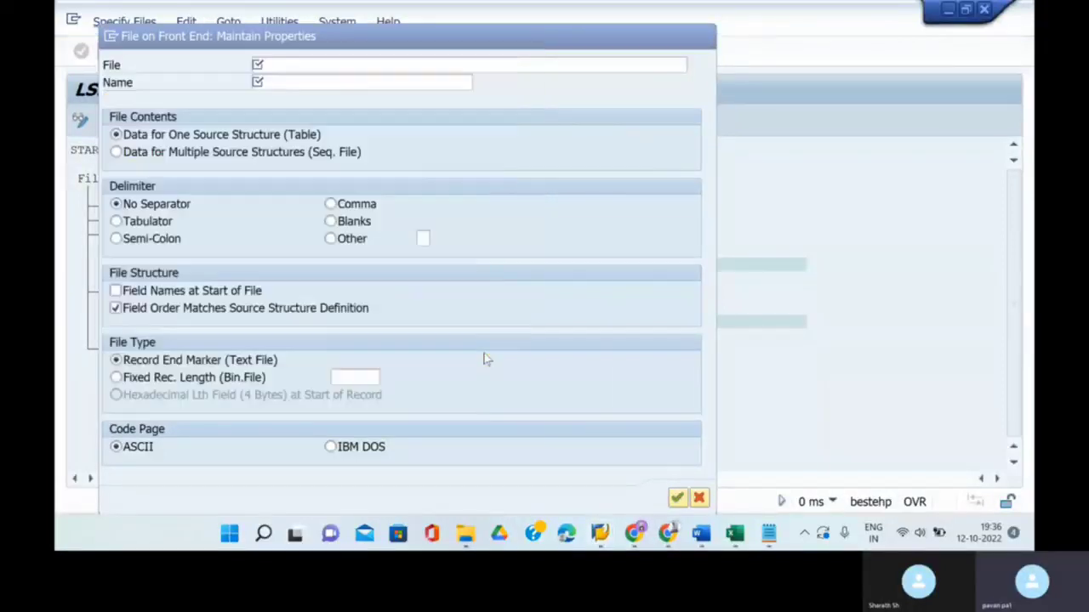
- Name the file FLAT FILE, tab-delimited with field names at start, then confirm and save
left_click(370, 79)
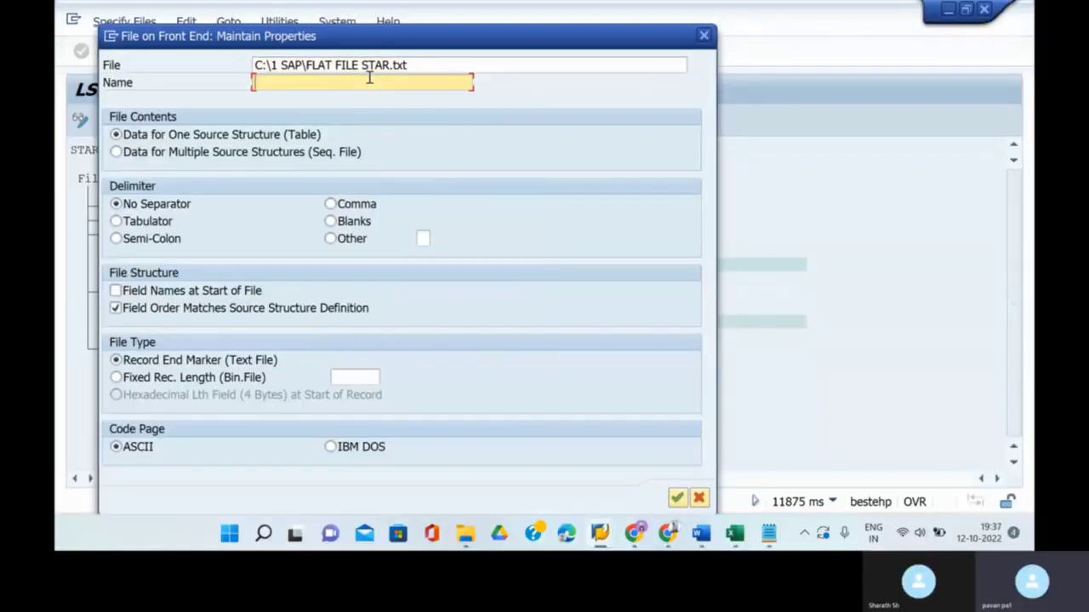
type("flat")
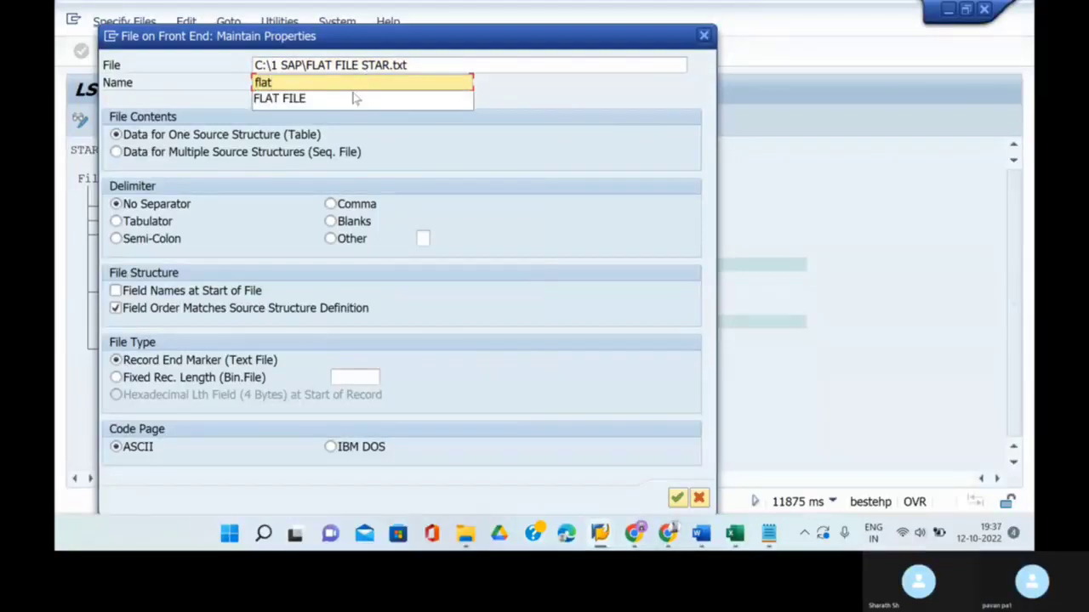
left_click(356, 98)
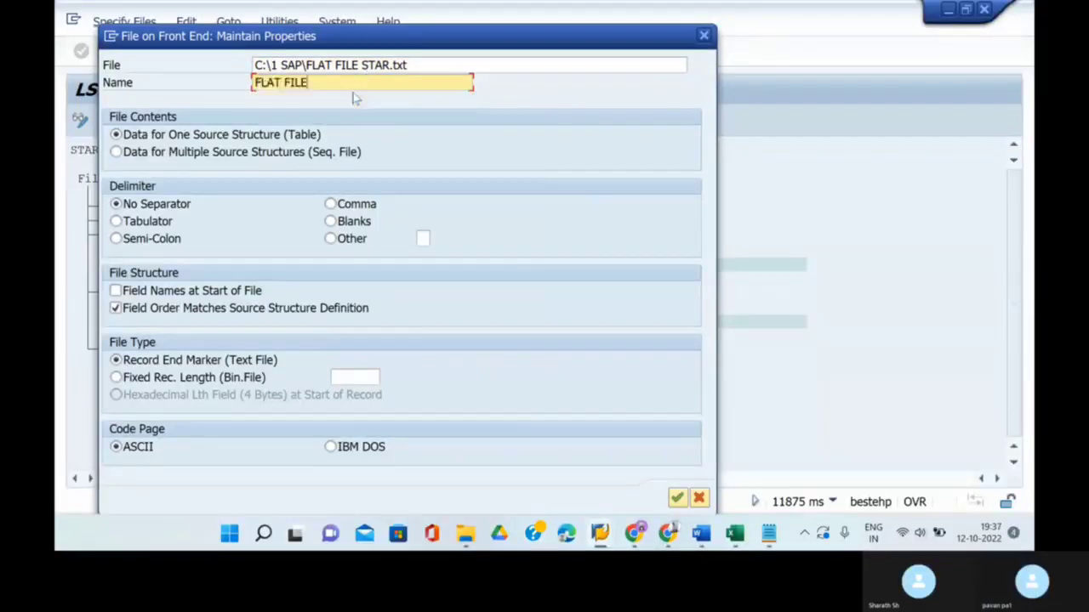
left_click(115, 221)
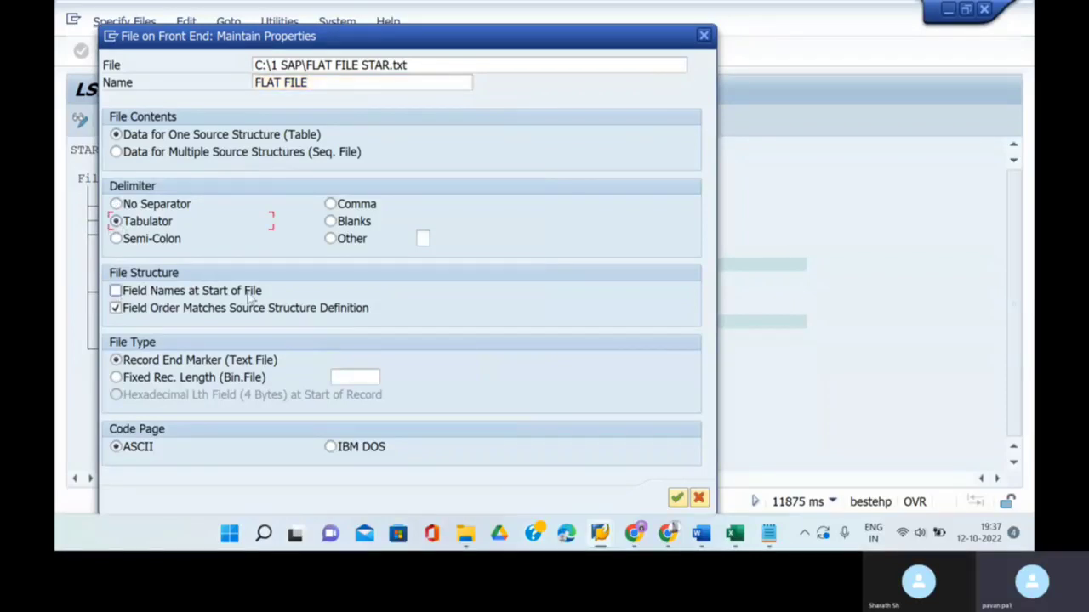
left_click(117, 291)
left_click(734, 534)
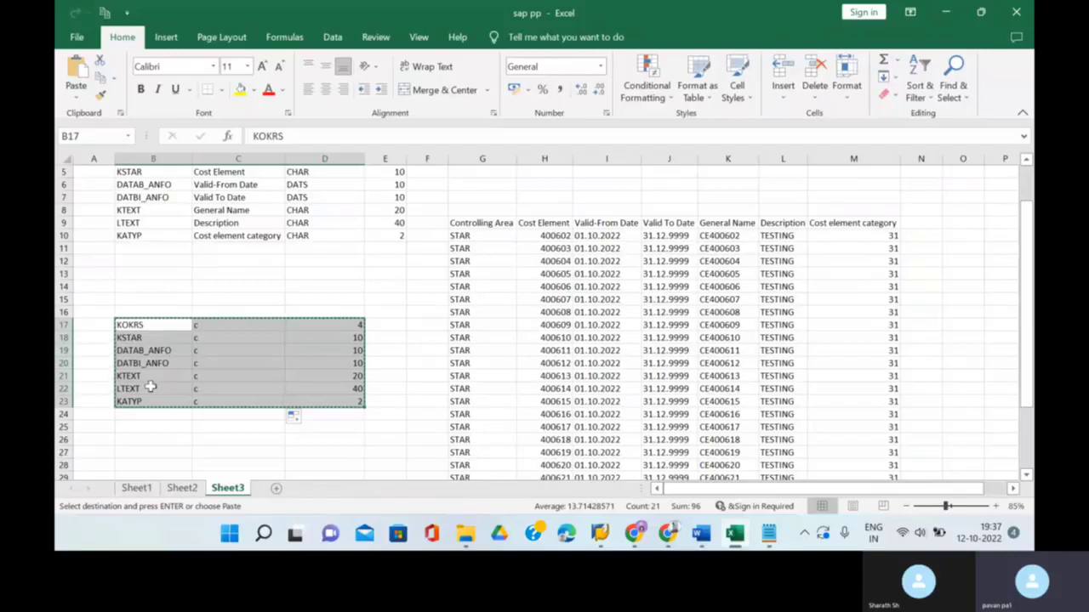
mouse_move(601, 530)
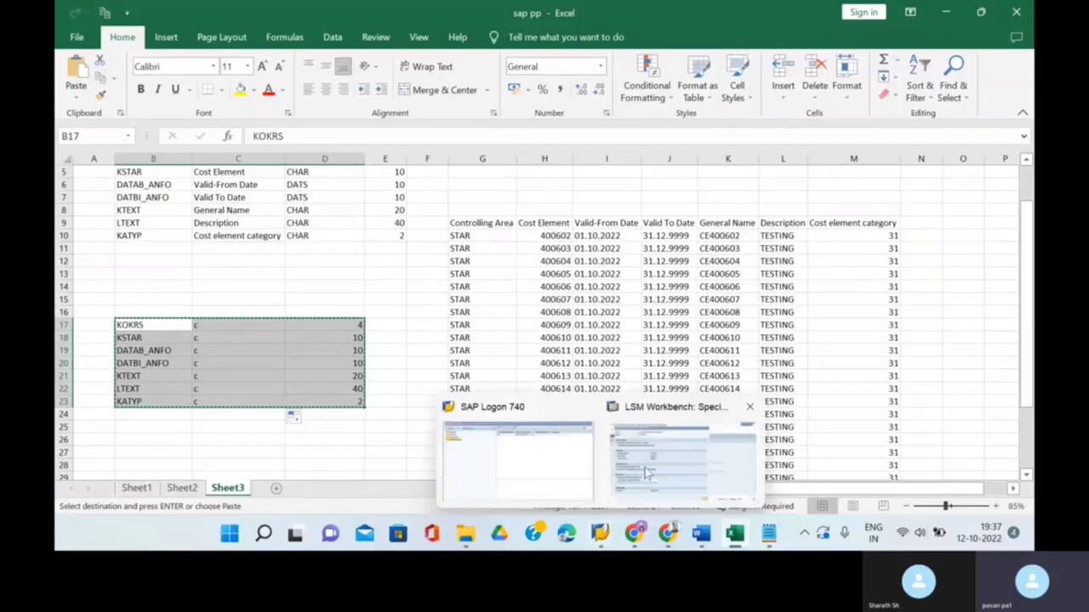
left_click(646, 473)
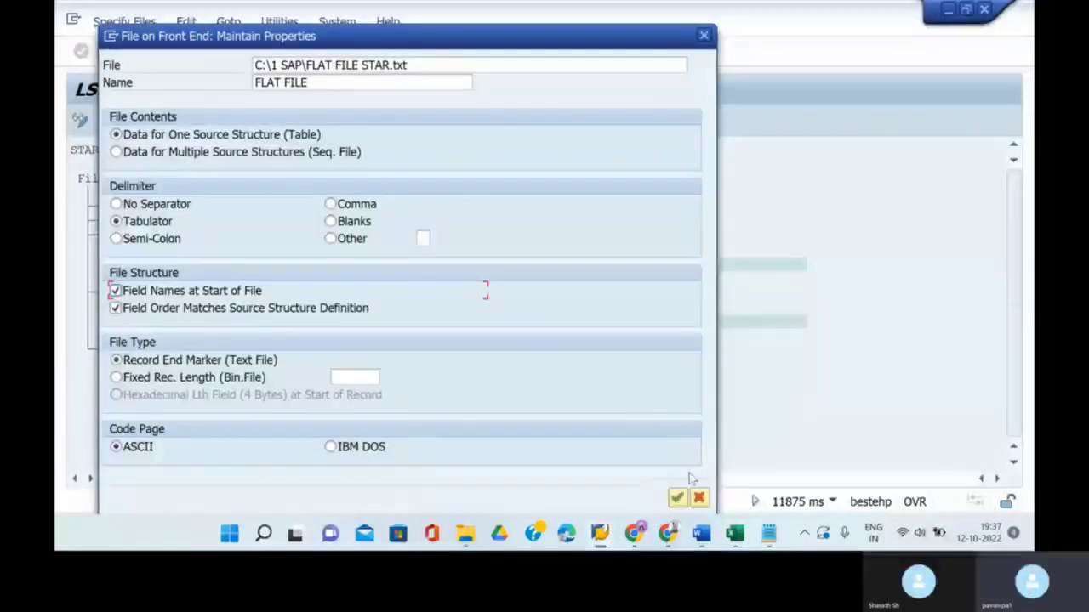
left_click(677, 498)
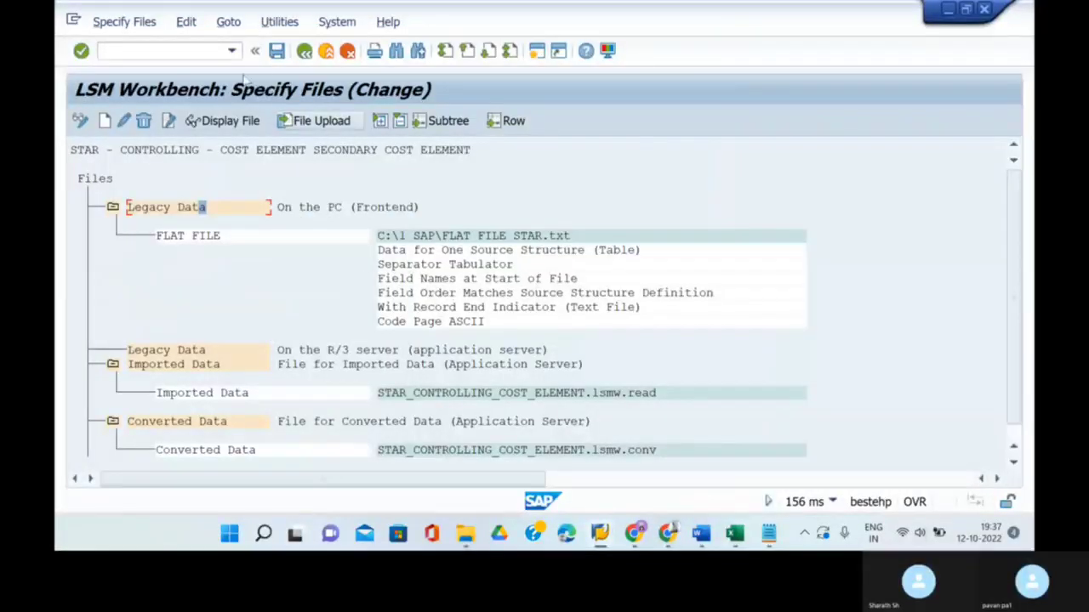
left_click(277, 51)
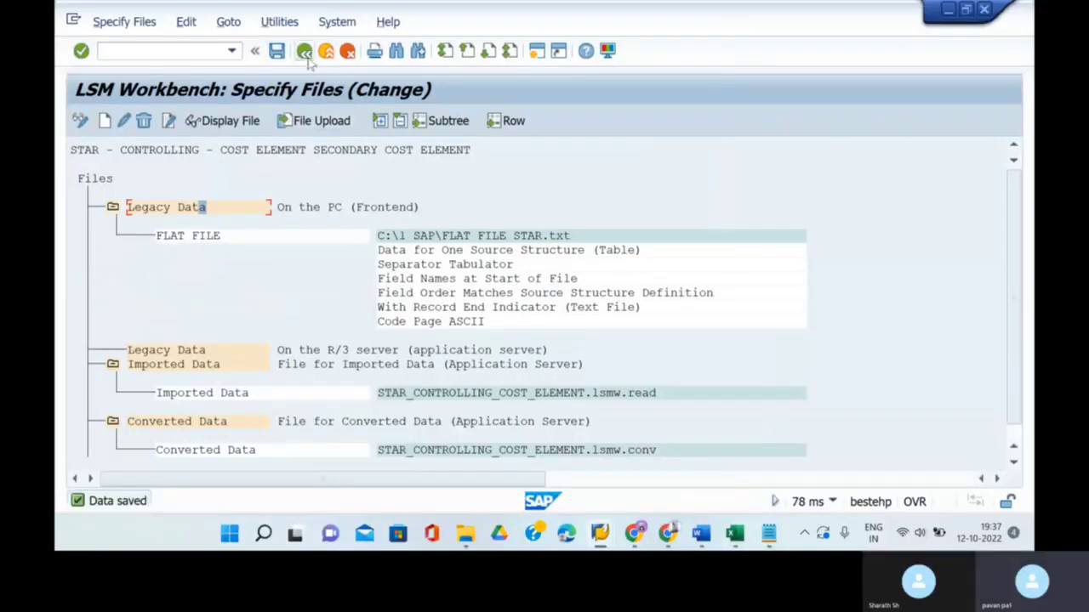
- Assign FLAT FILE to source structure KA06S in Assign Files, save, and return to the step list
left_click(303, 52)
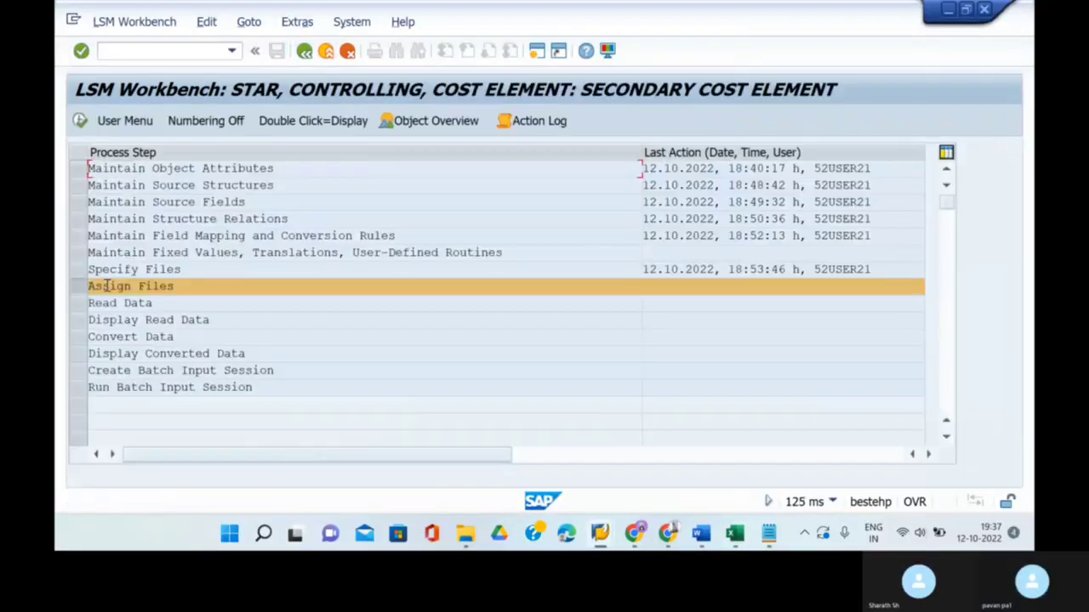
left_click(79, 122)
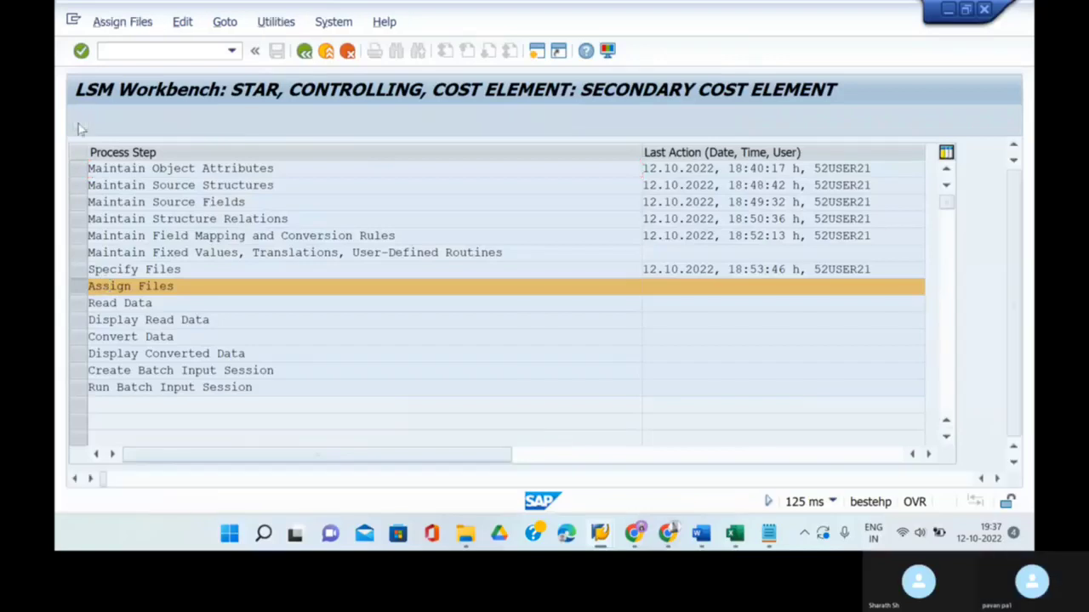
left_click(141, 207)
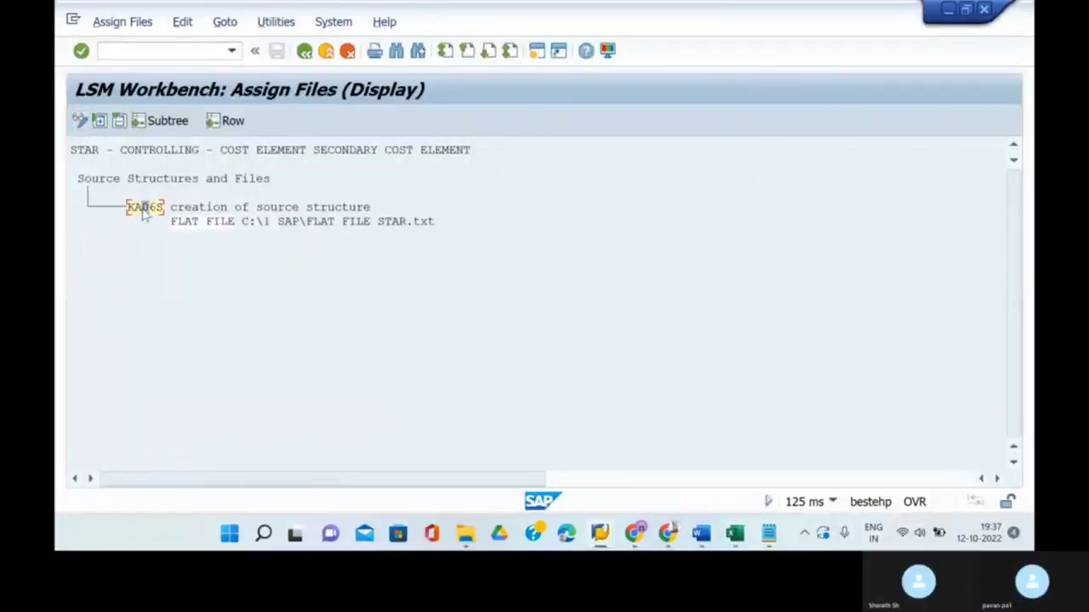
left_click(80, 120)
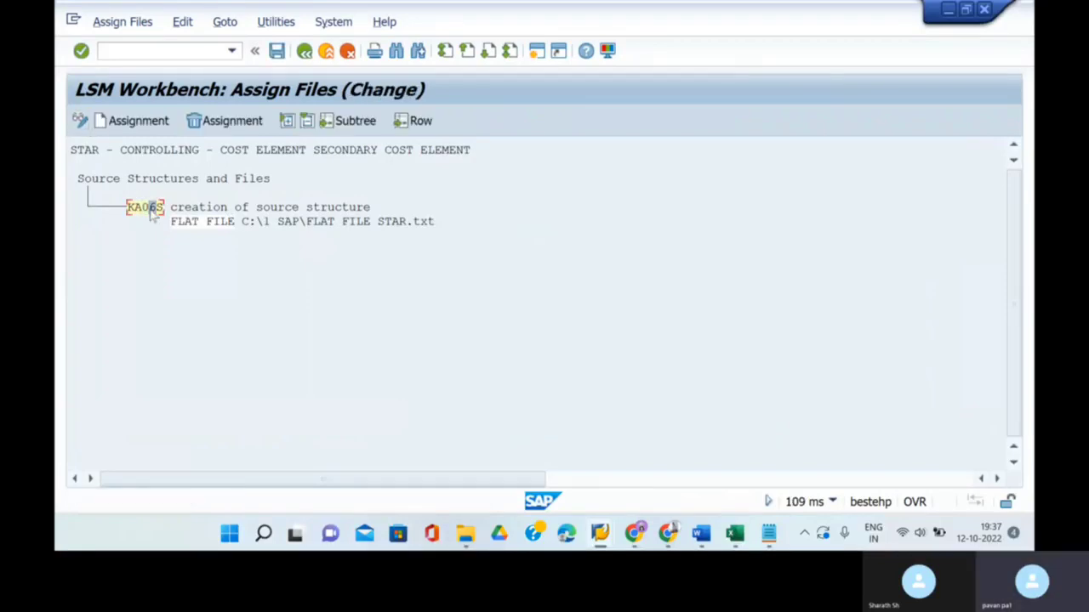
left_click(272, 58)
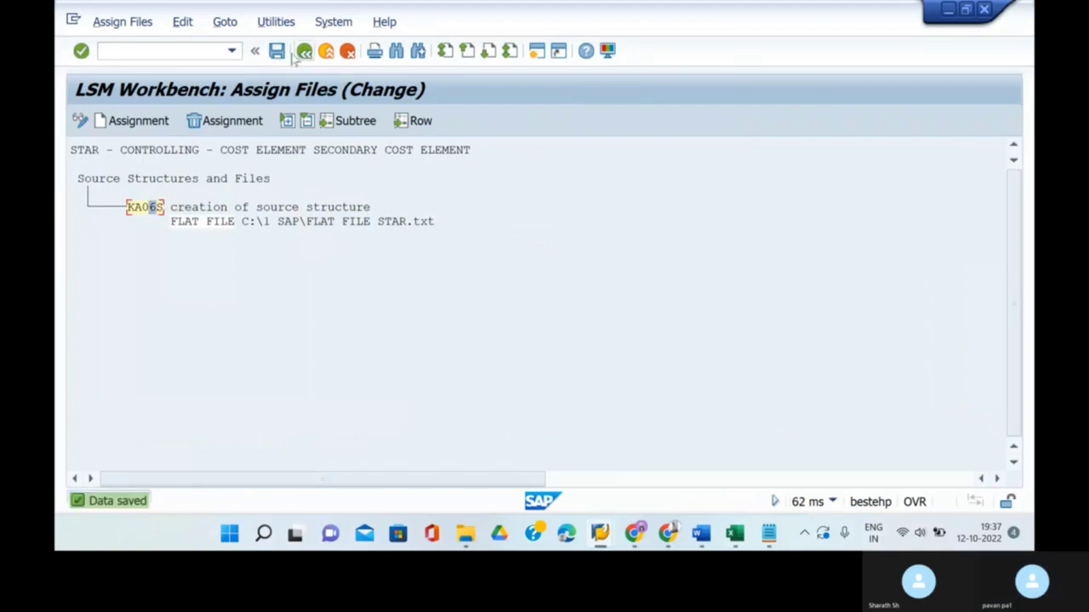
left_click(303, 51)
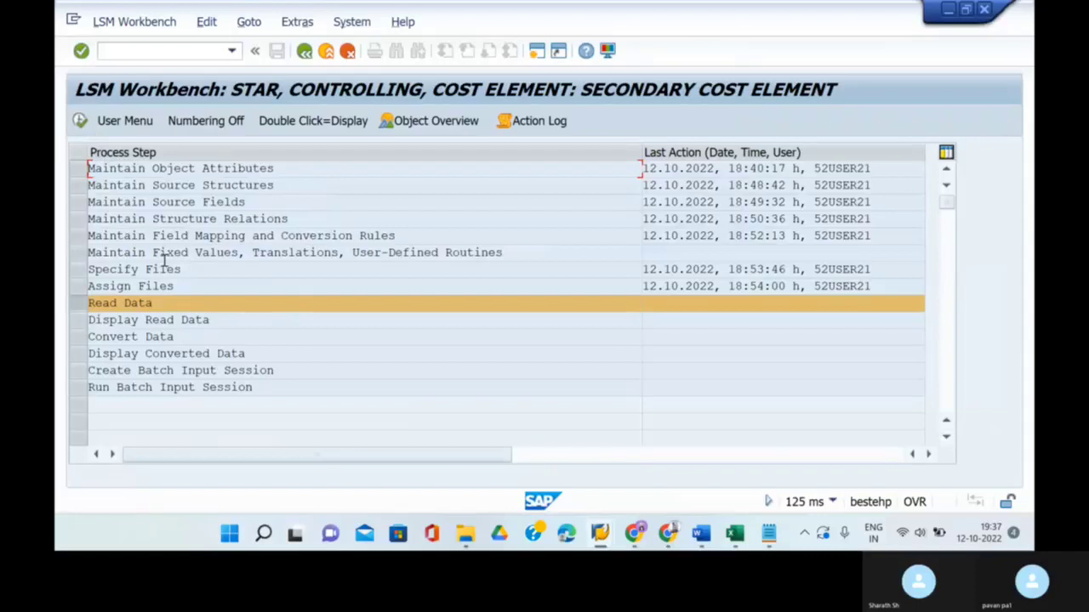
- Execute Read Data, allow file access, and review the log showing 20 records read and written
left_click(80, 121)
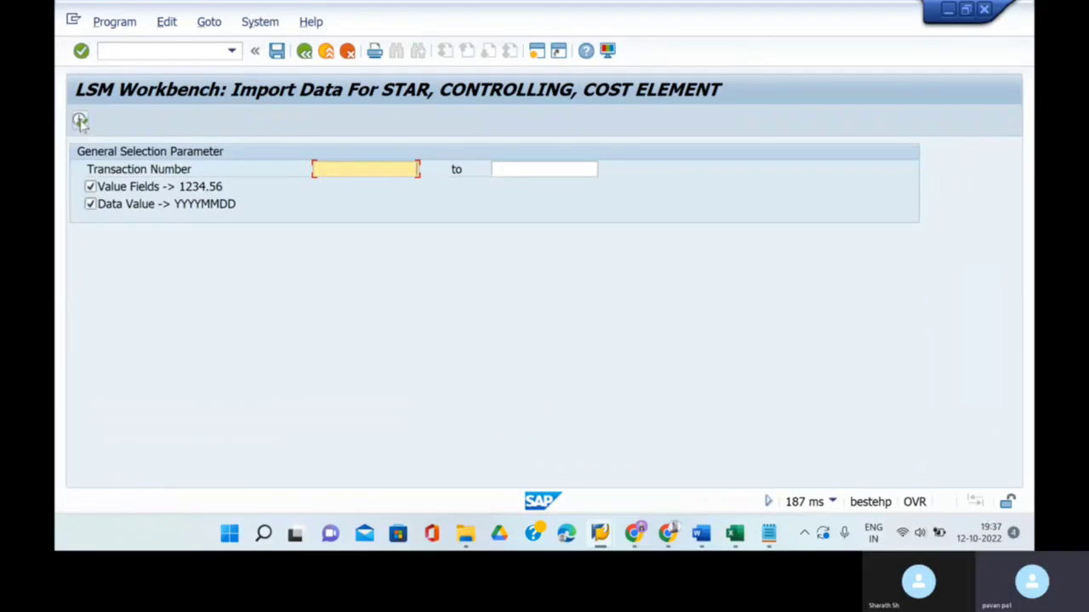
left_click(79, 120)
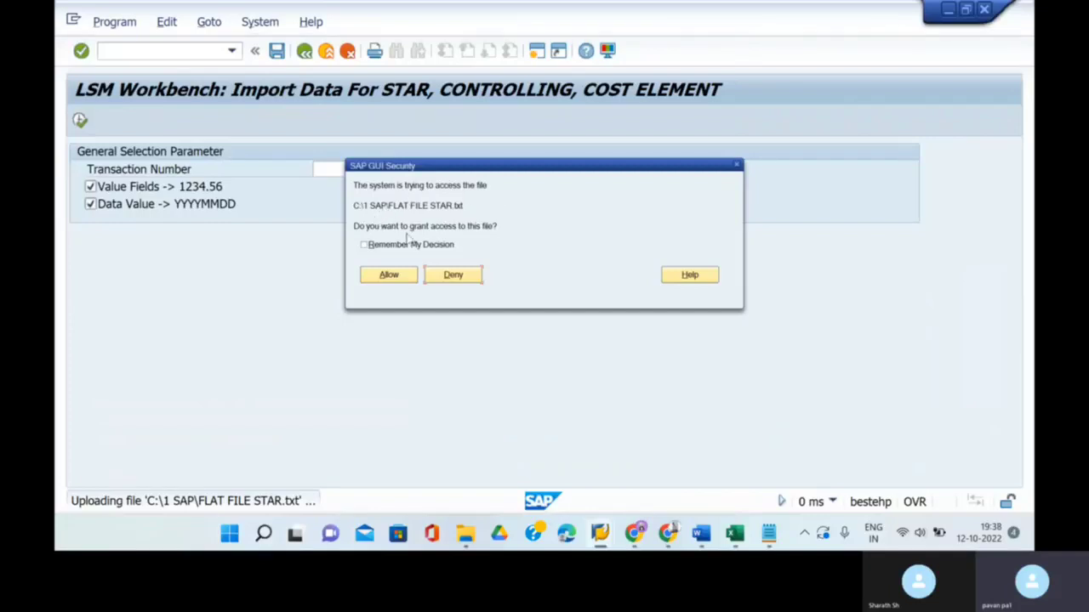
left_click(384, 279)
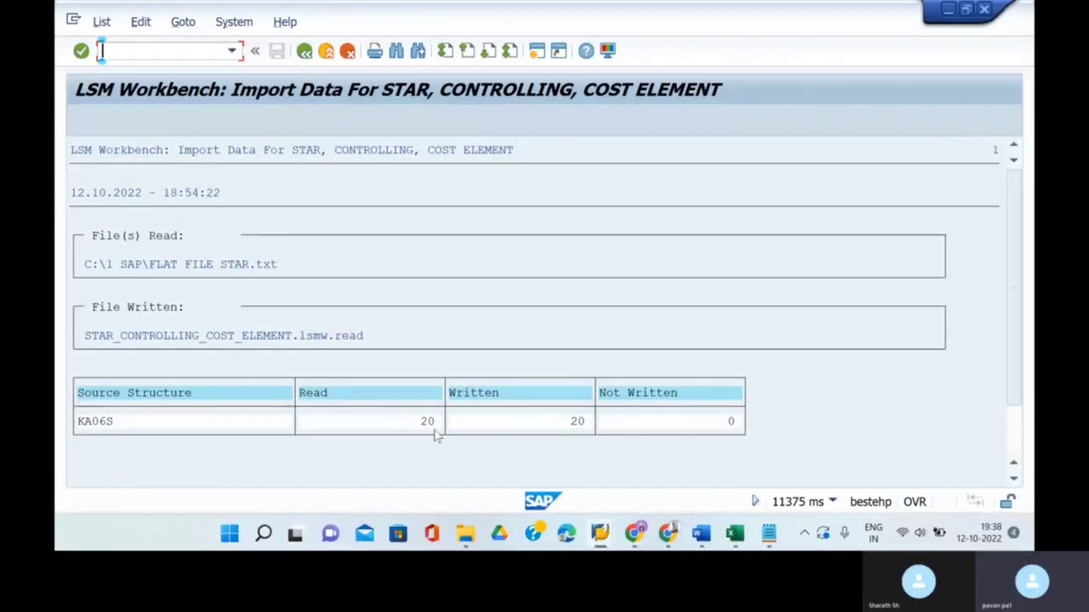
scroll(516, 405, "down", 2)
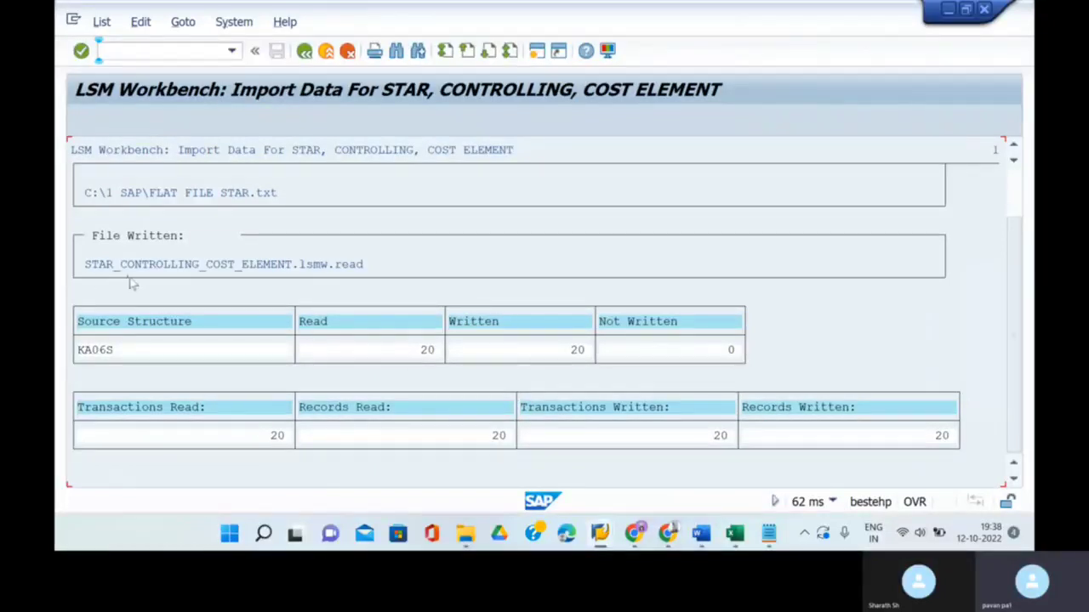
scroll(321, 308, "up", 1)
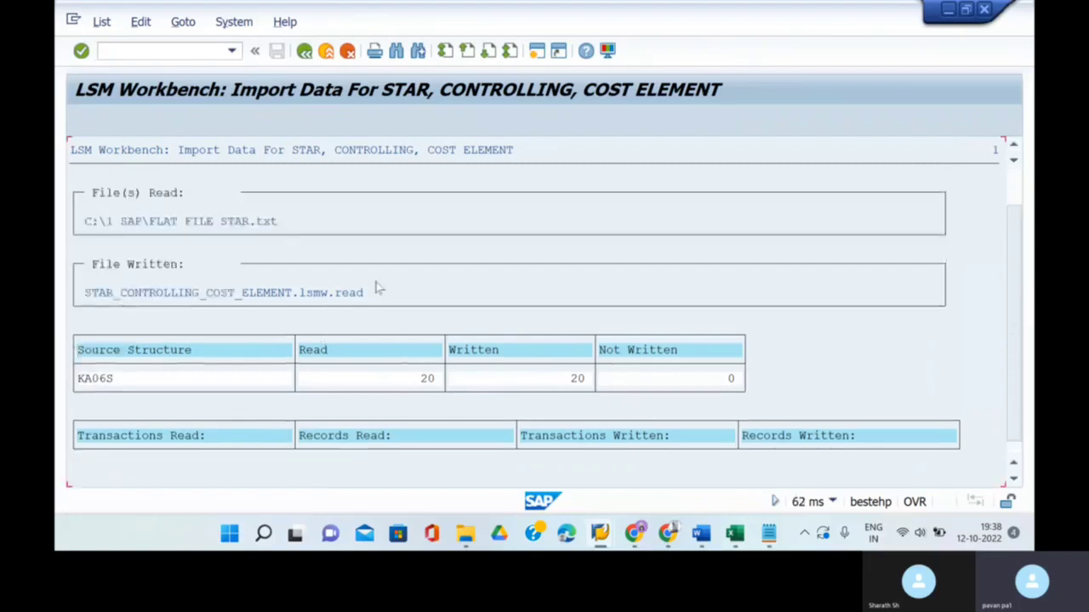
scroll(295, 250, "up", 1)
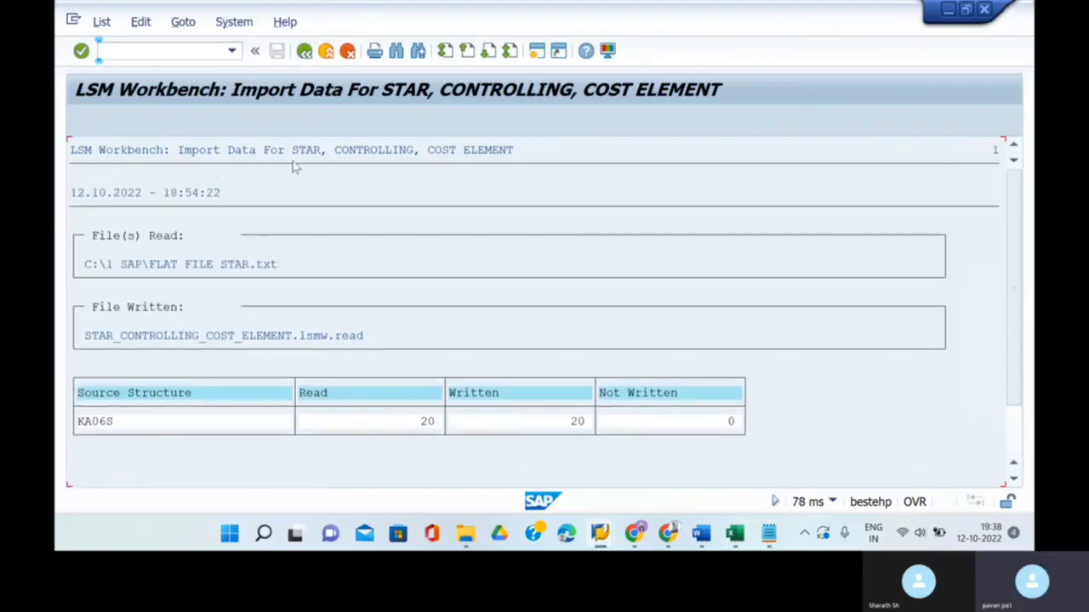
- Rerun the read of FLAT FILE STAR.txt from the selection screen, allowing access again
left_click(305, 52)
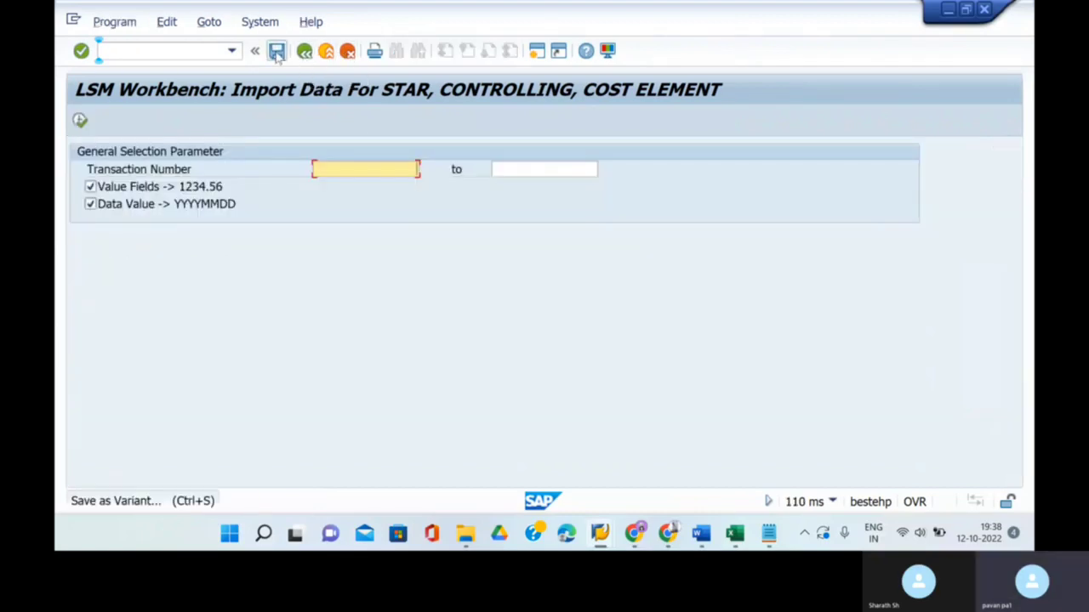
left_click(276, 52)
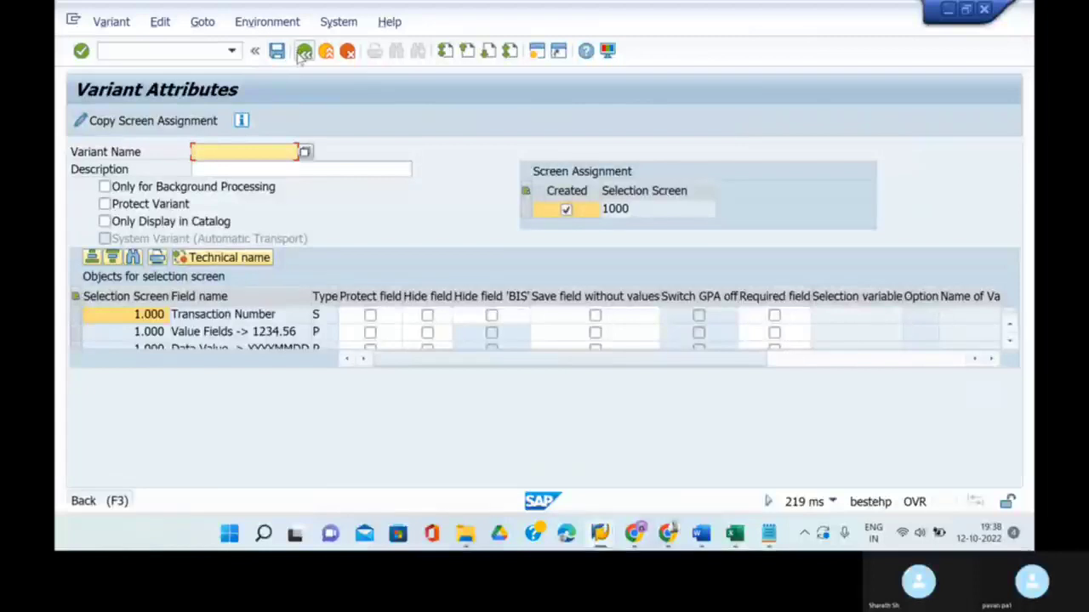
left_click(303, 52)
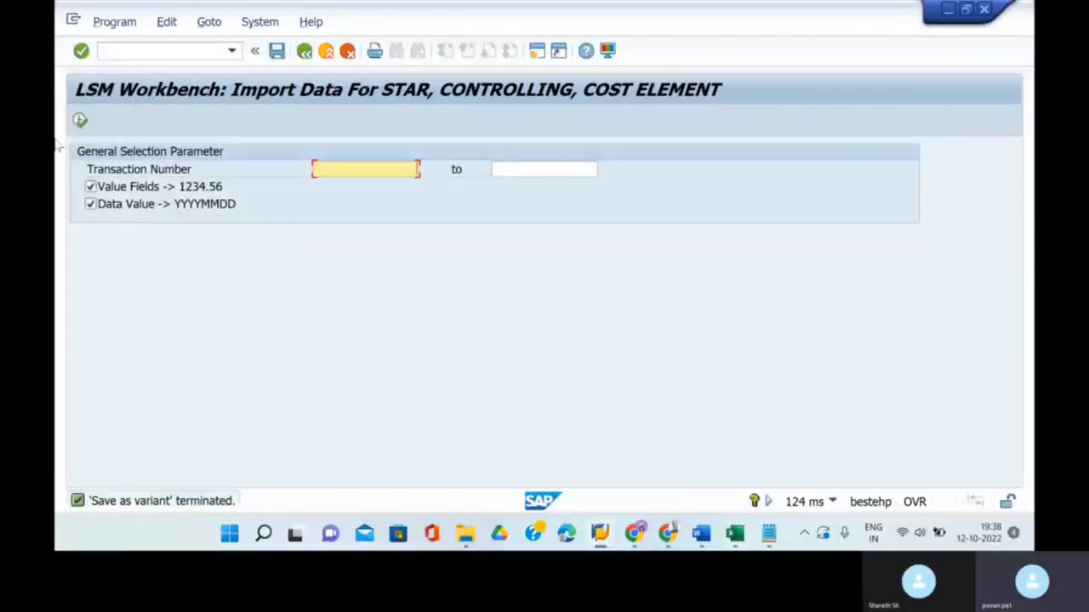
left_click(79, 122)
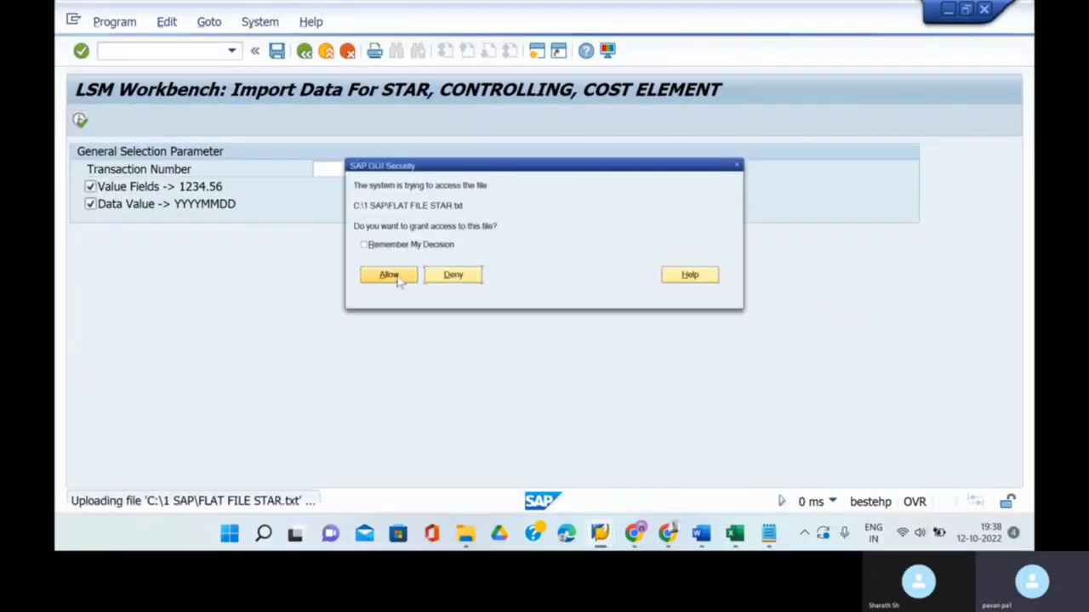
left_click(389, 276)
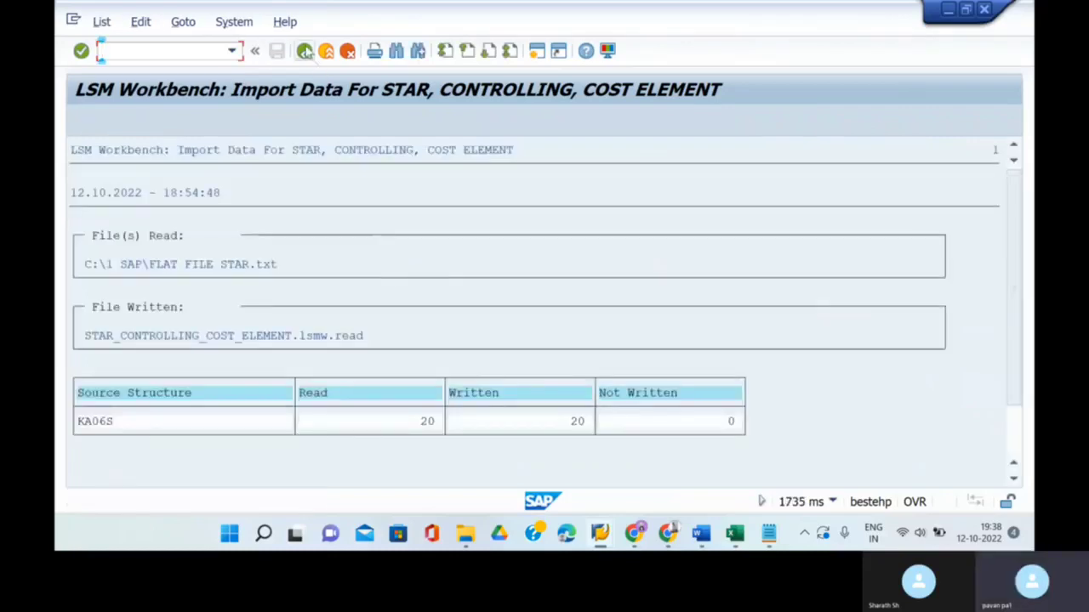
- Back out of the read log to the LSMW process step list
left_click(305, 51)
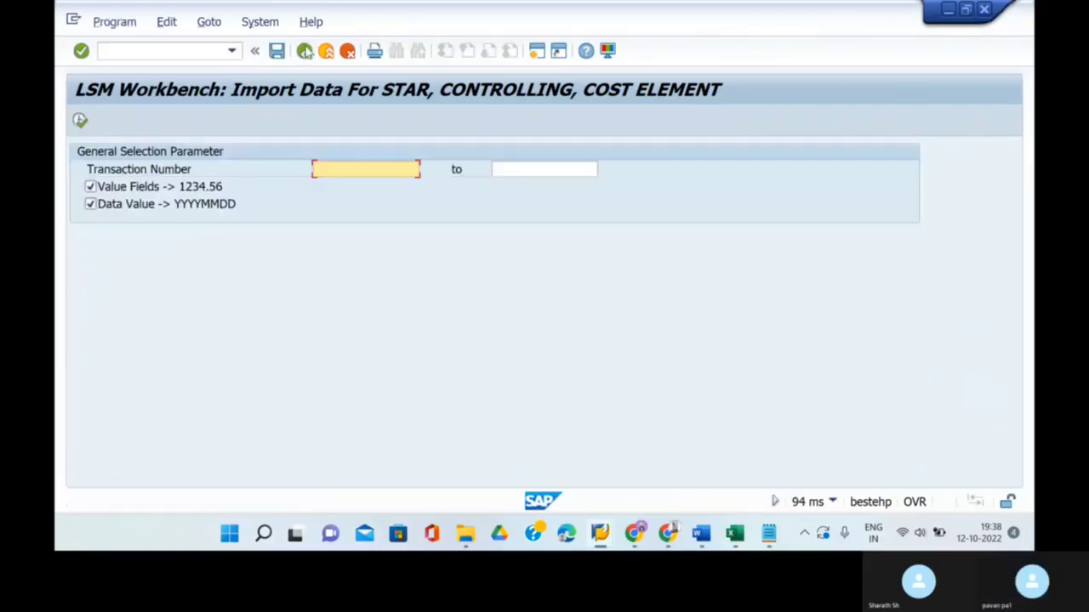
left_click(305, 51)
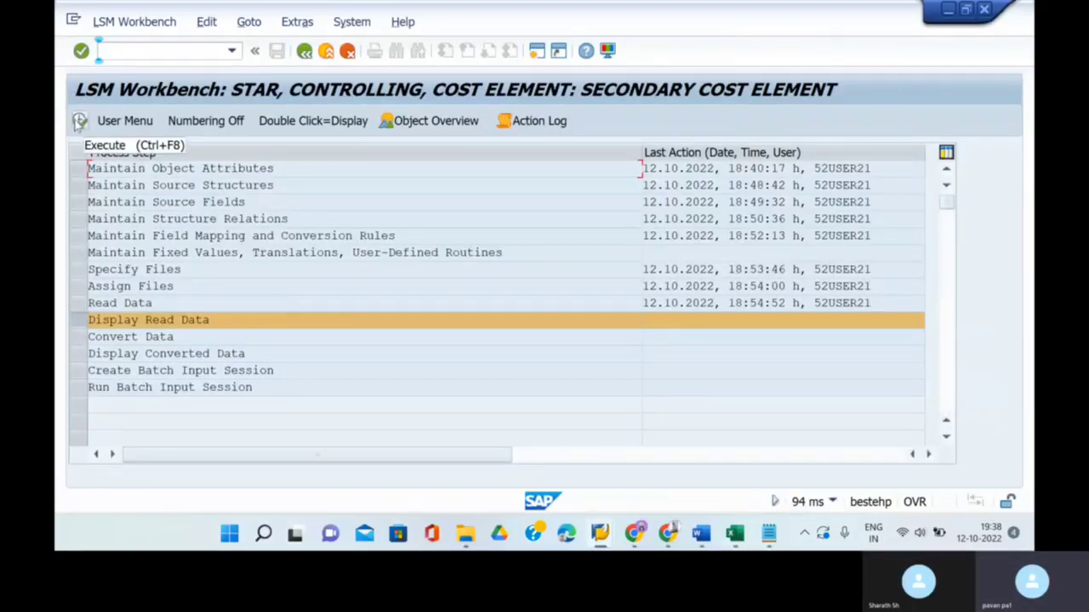
- Display the imported records, inspect row 1's KA06S field values, and return to the step list
left_click(79, 122)
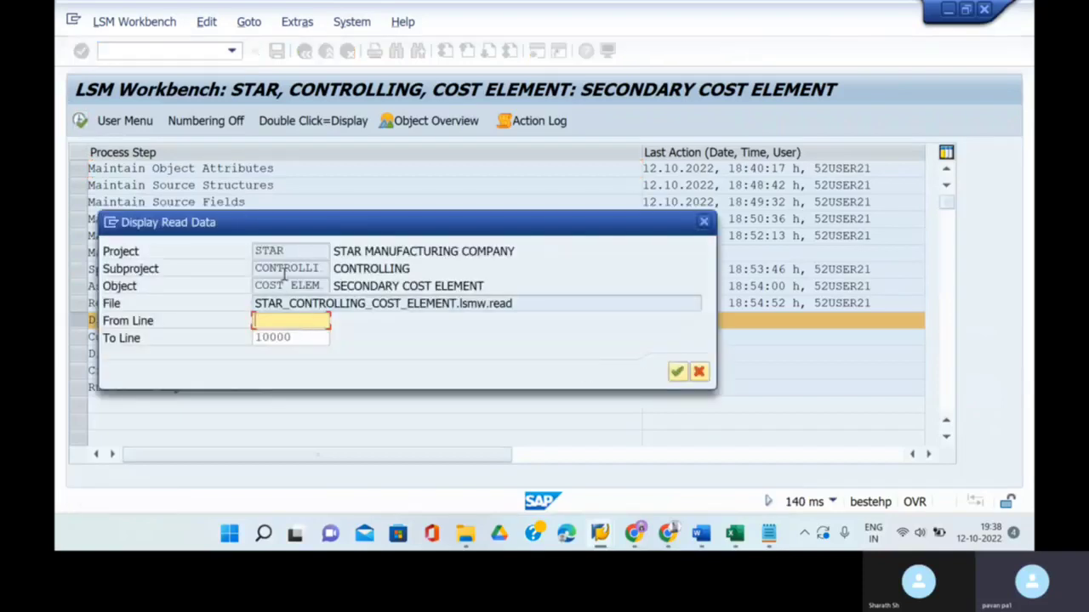
left_click(677, 371)
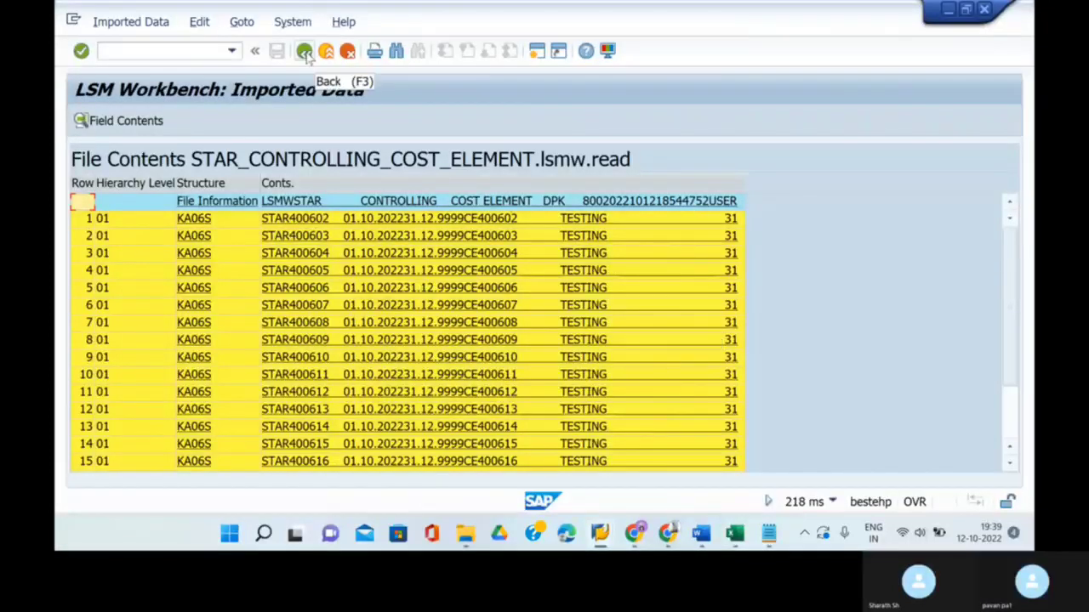
left_click(444, 222)
double_click(444, 223)
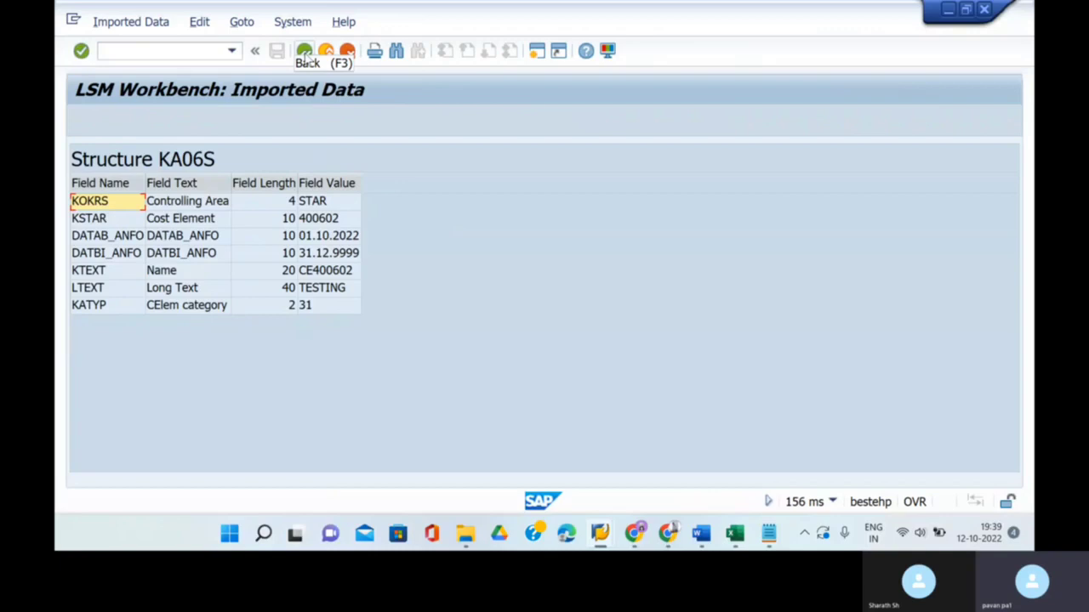
left_click(304, 53)
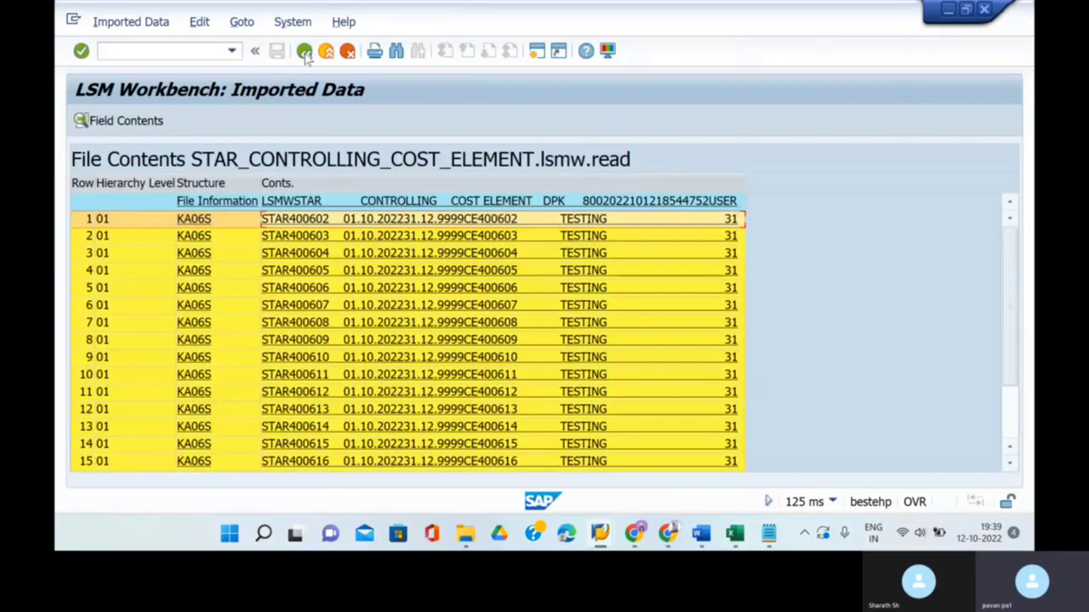
left_click(304, 52)
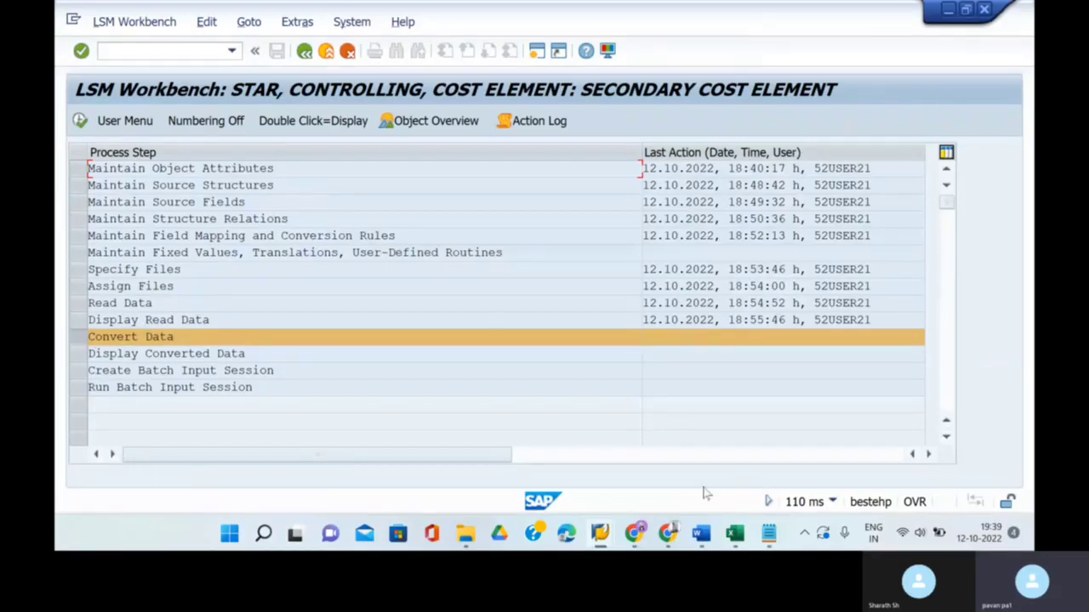
left_click(735, 534)
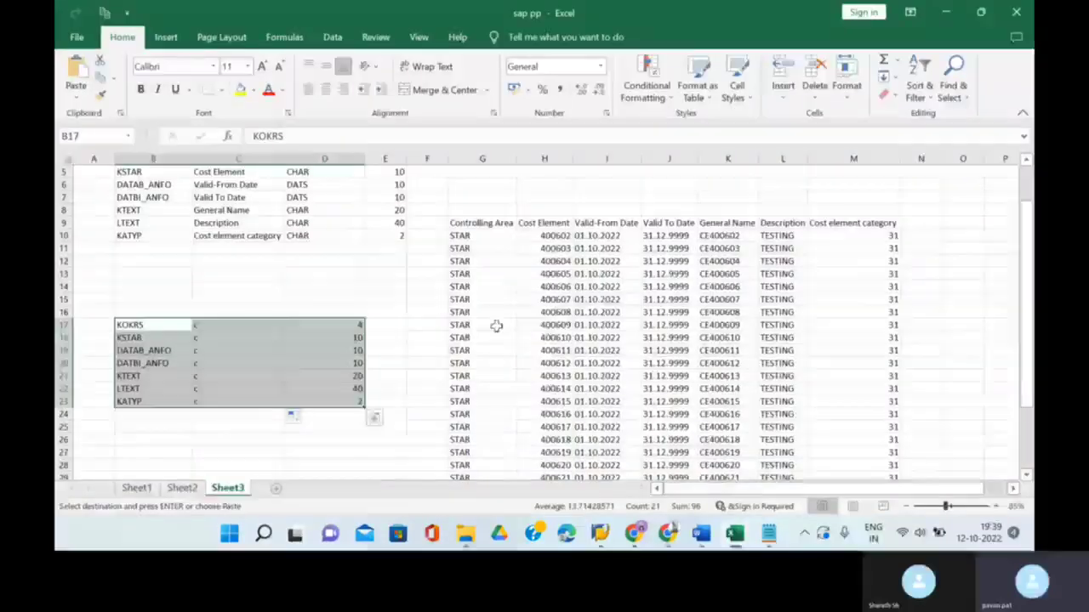
scroll(495, 326, "down", 3)
scroll(462, 246, "up", 2)
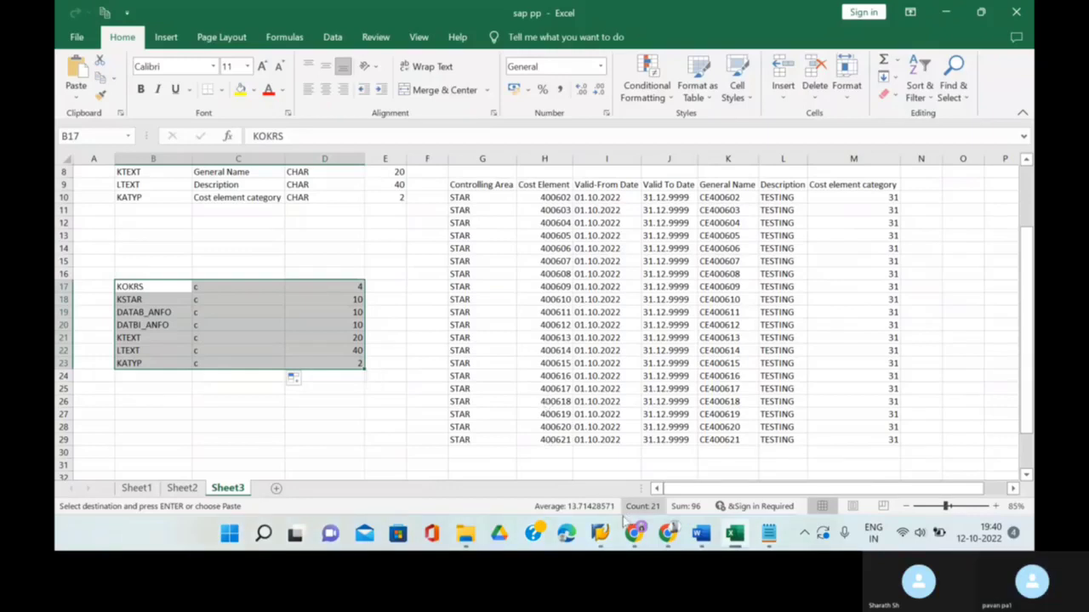
- Convert transactions 1 to 5, writing 5 transactions to STAR_CONTROLLING_COST_ELEMENT.lsmw.conv
mouse_move(600, 533)
left_click(657, 479)
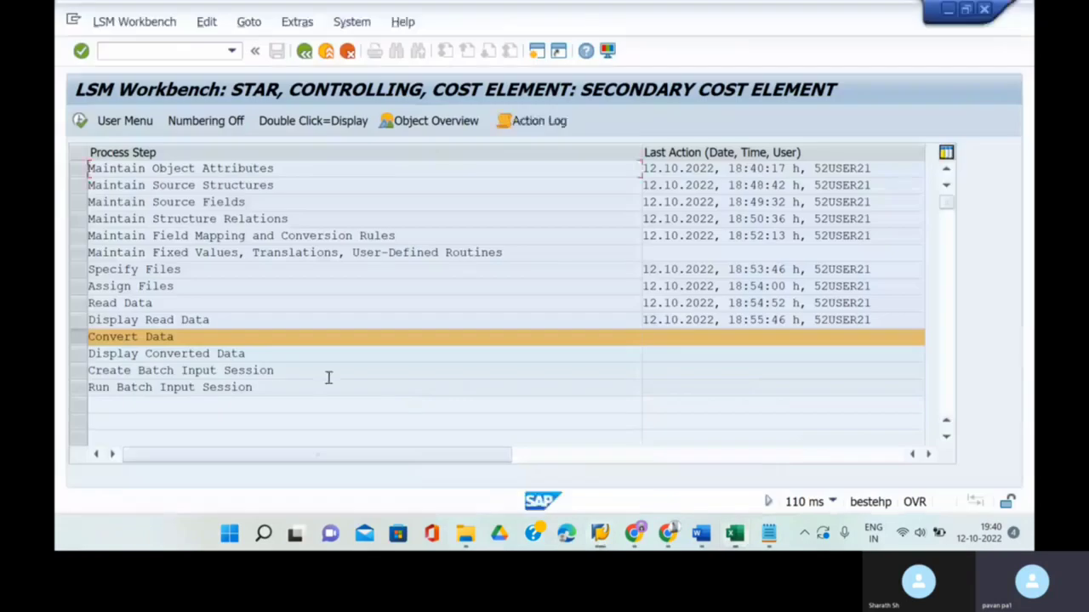
left_click(79, 122)
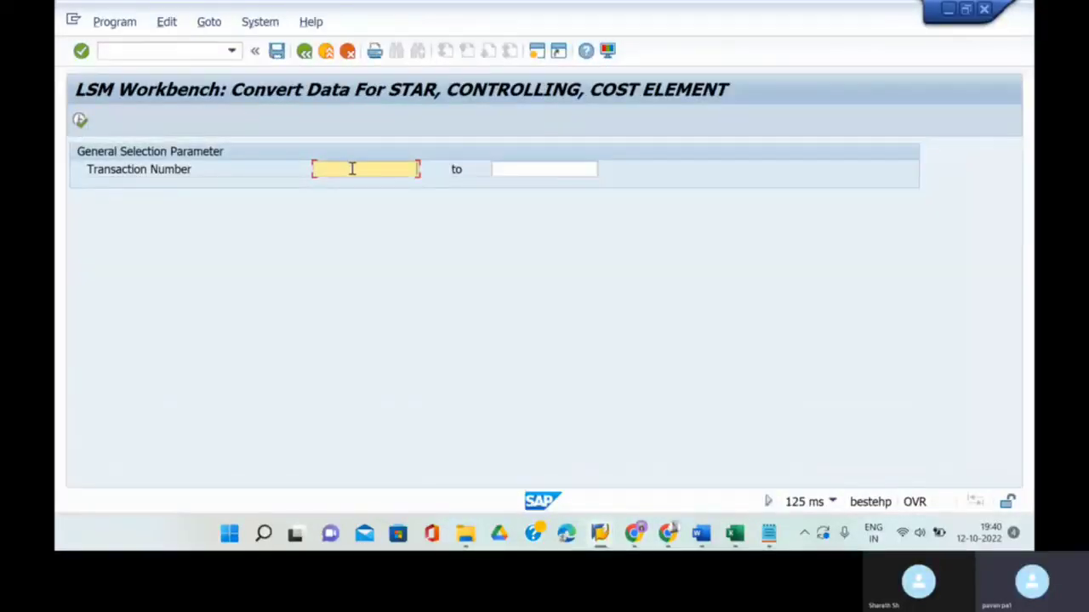
left_click(554, 170)
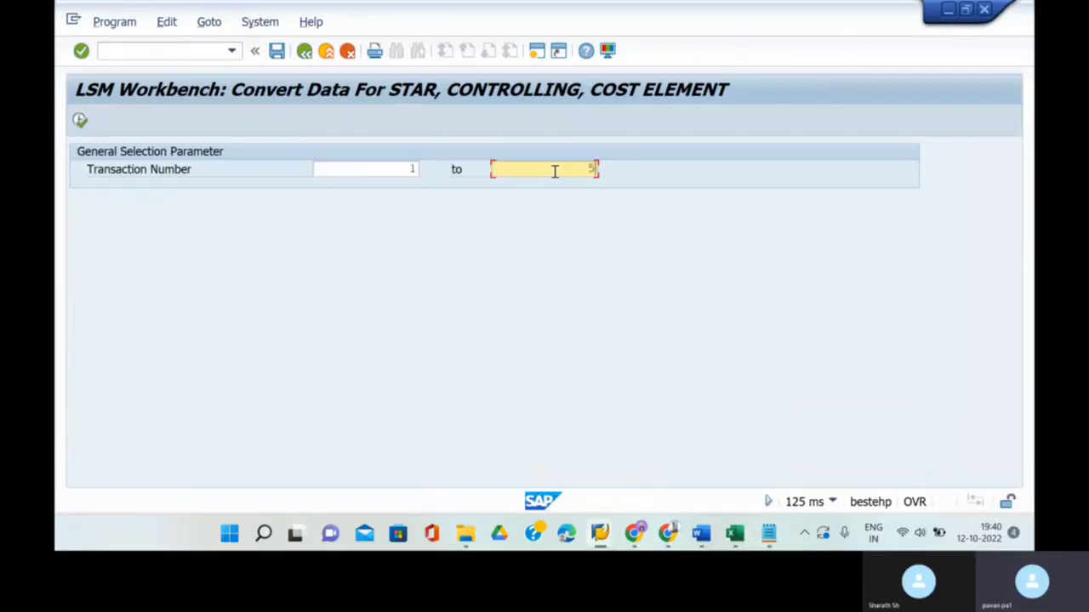
left_click(80, 121)
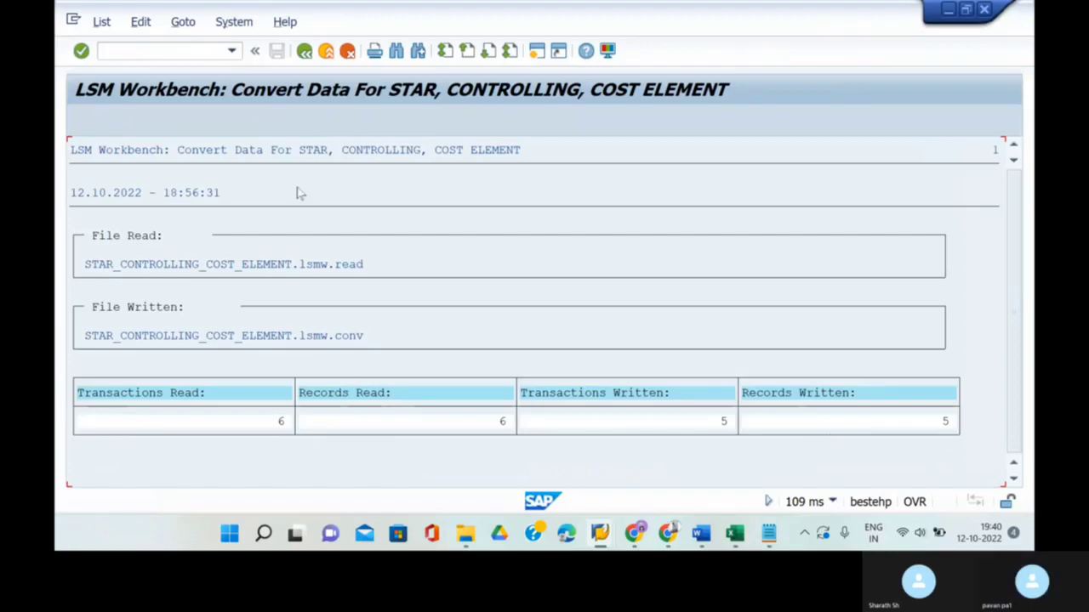
left_click(305, 51)
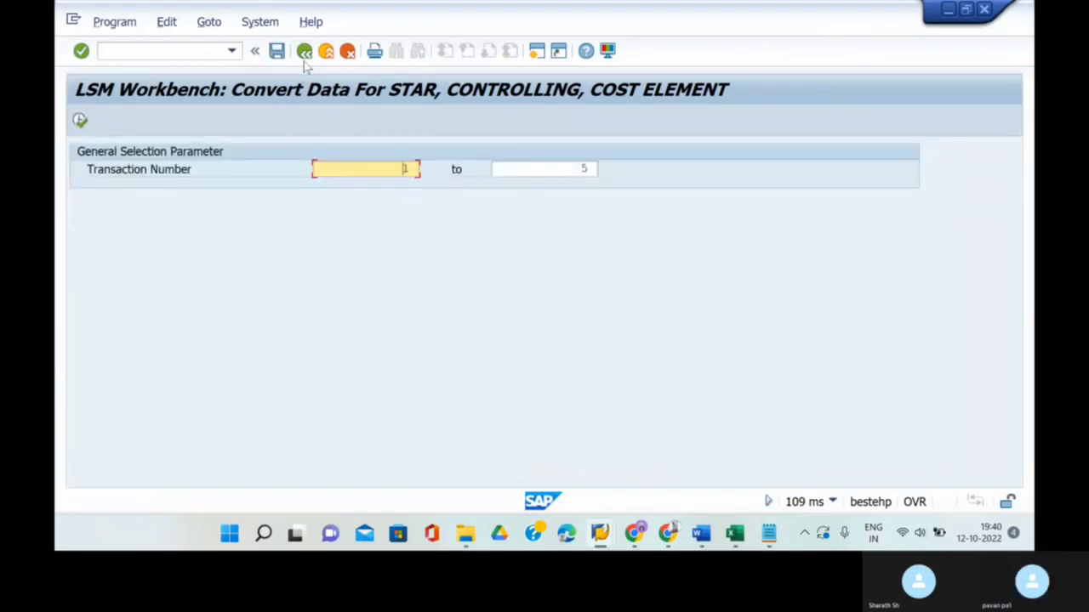
left_click(278, 51)
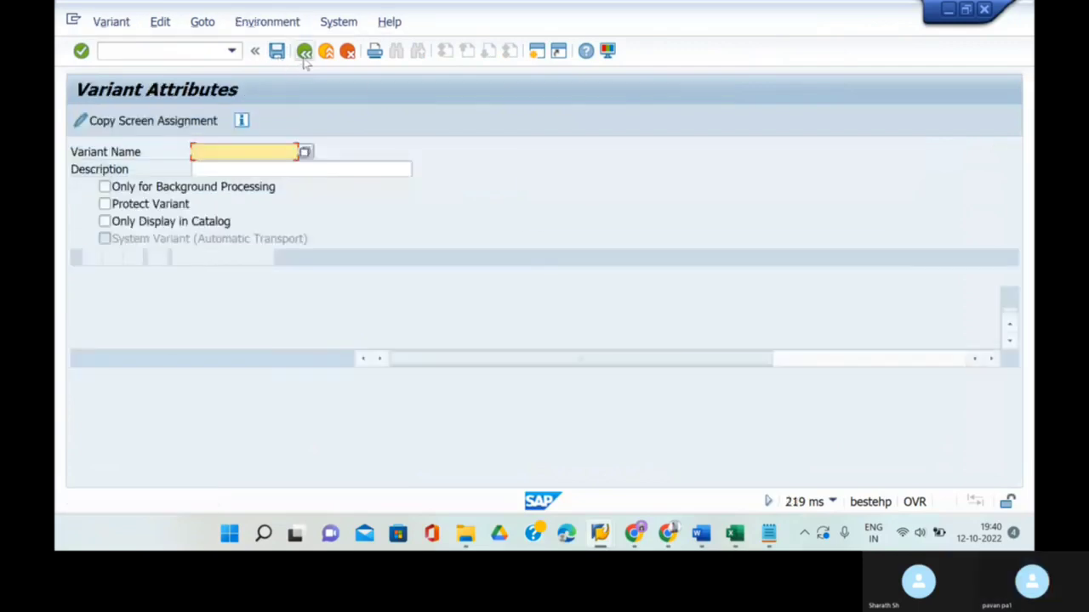
left_click(303, 51)
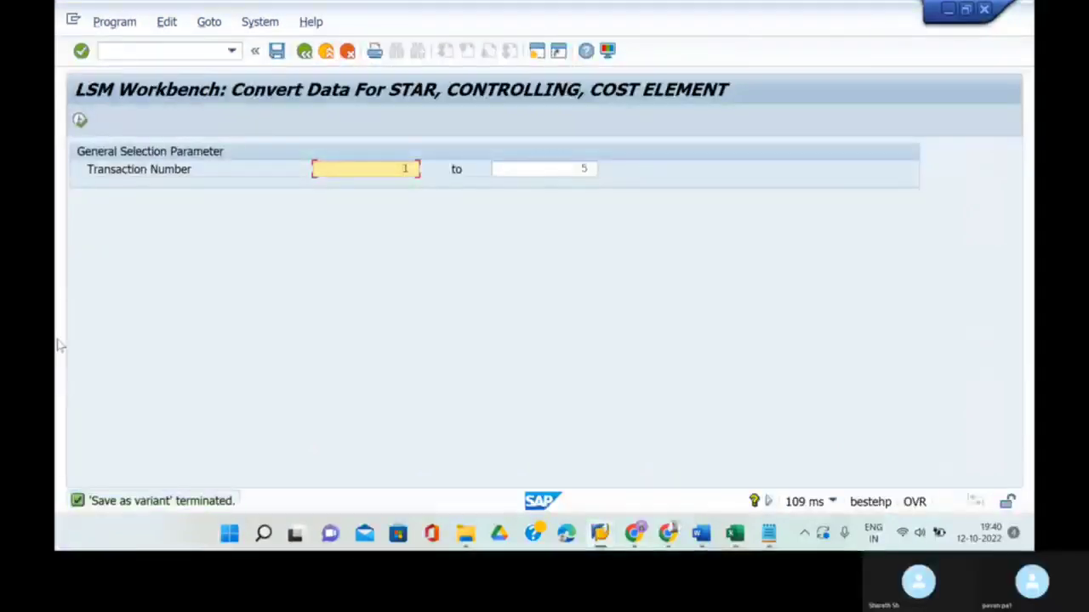
left_click(79, 120)
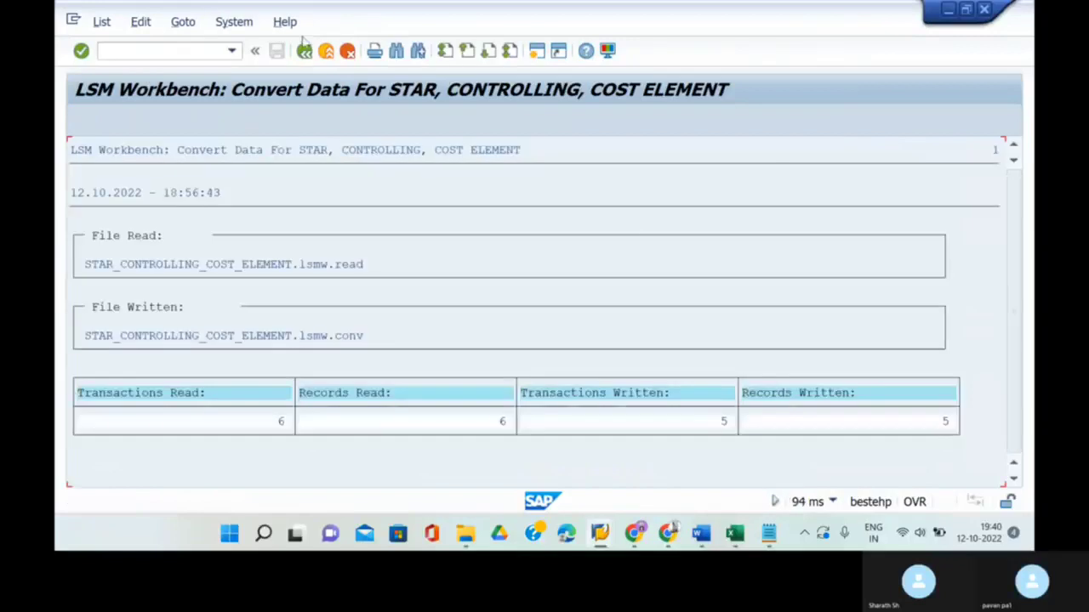
left_click(304, 51)
left_click(303, 51)
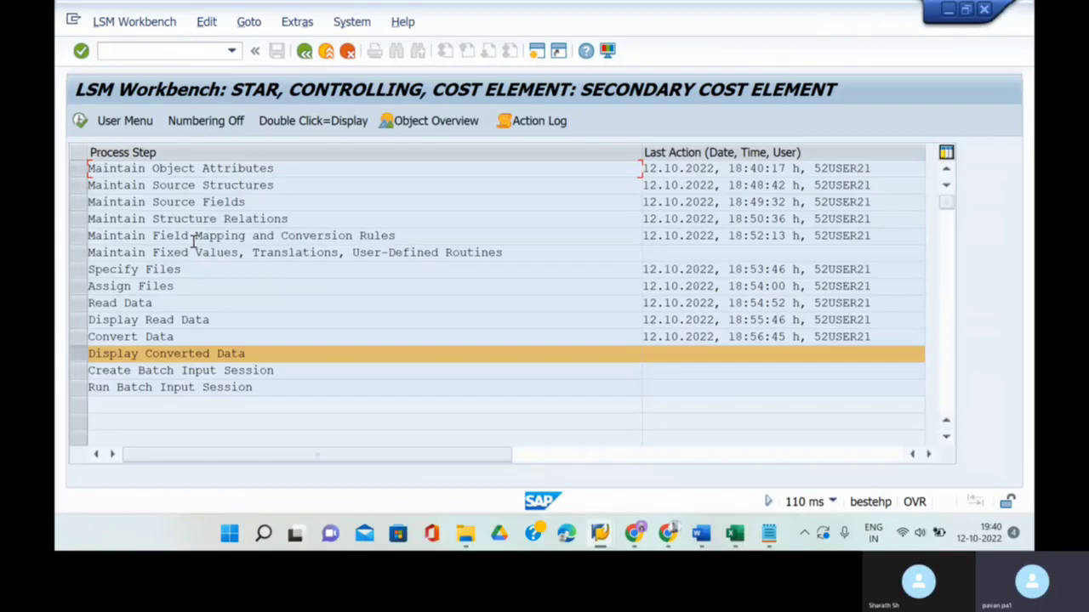
- Display the converted file and check rows STAR400602–STAR400606 before going back
left_click(79, 121)
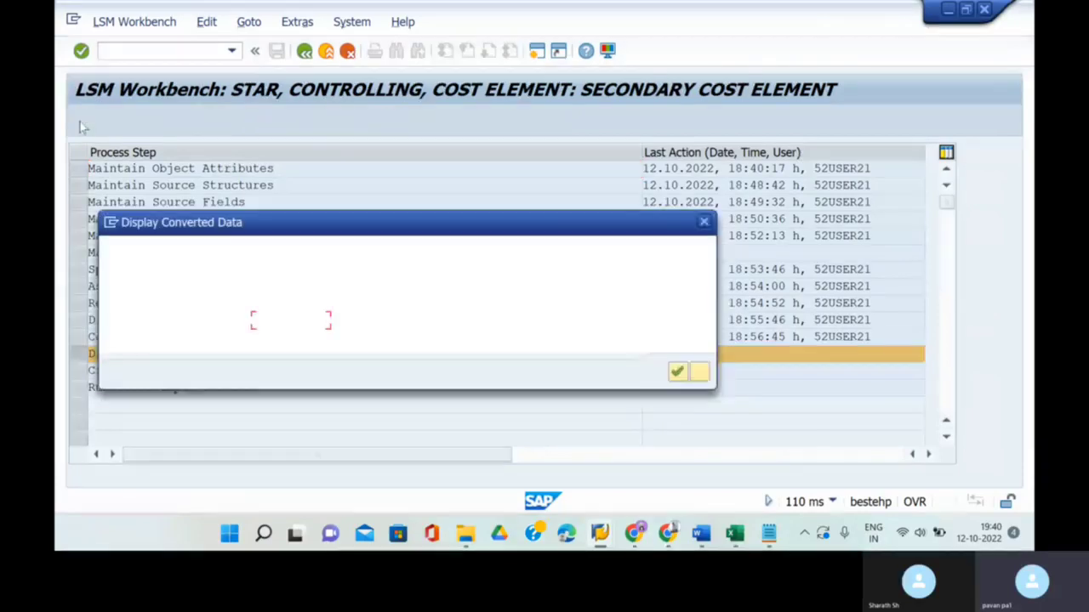
left_click(676, 371)
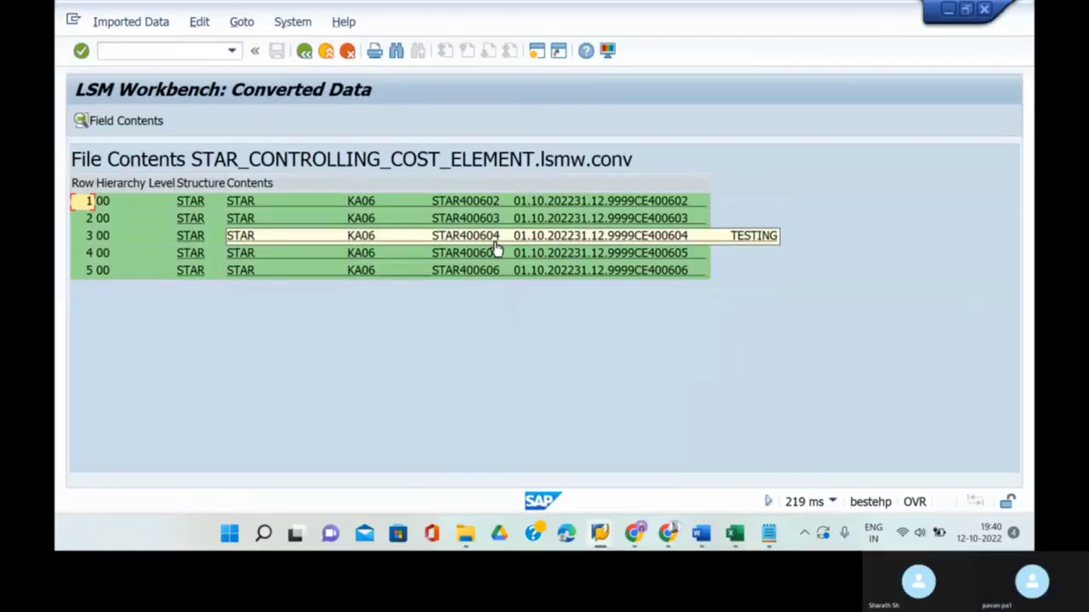
left_click(303, 50)
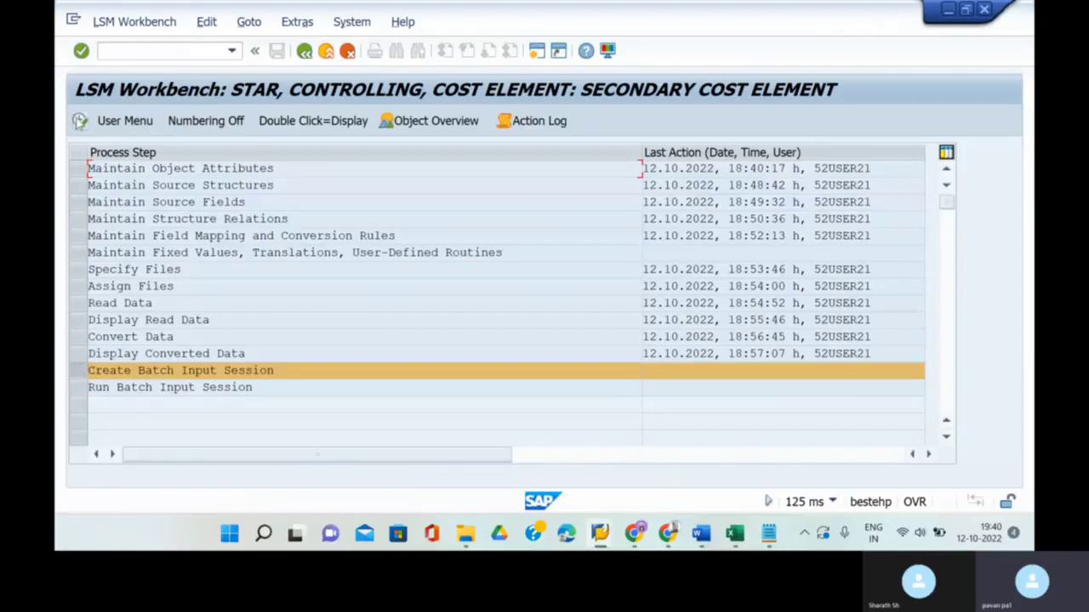
- Generate batch input folder BATCH-1 from the 5 converted transactions with Keep batch input folder(s) ticked
left_click(79, 121)
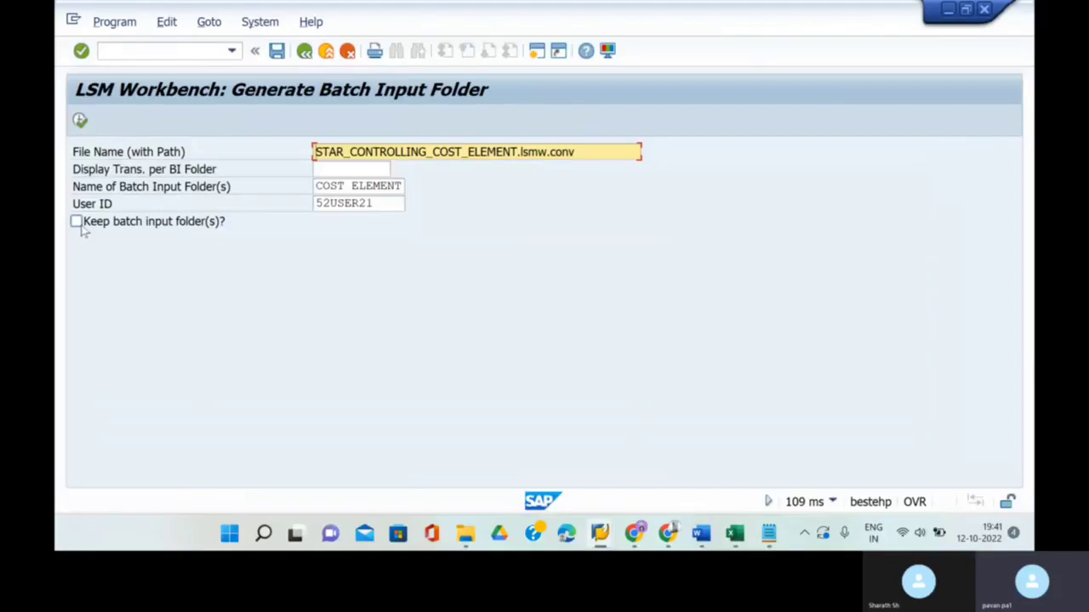
left_click(82, 228)
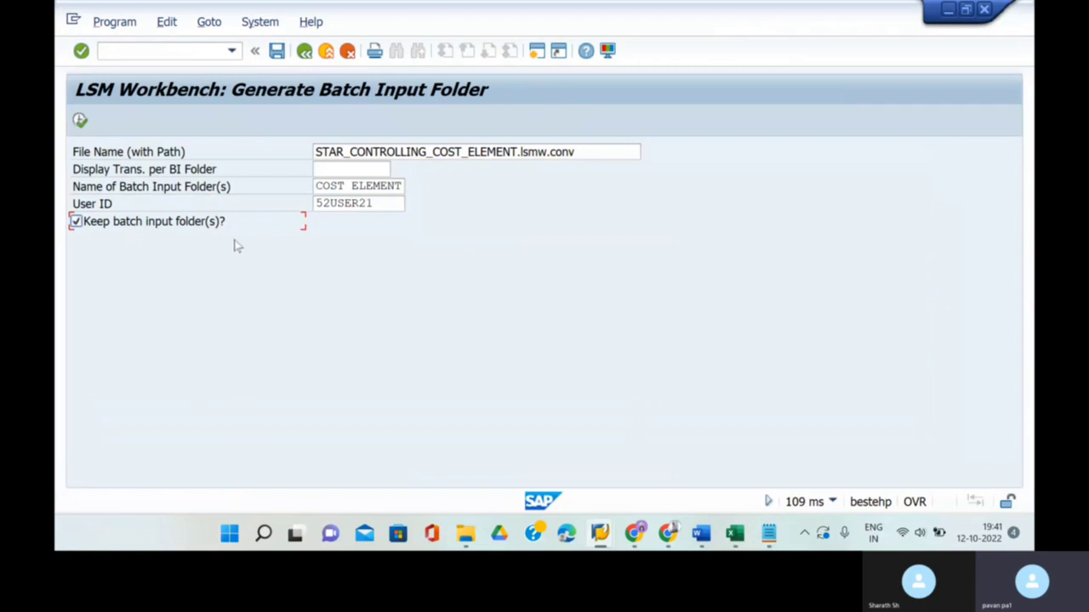
left_click(398, 187)
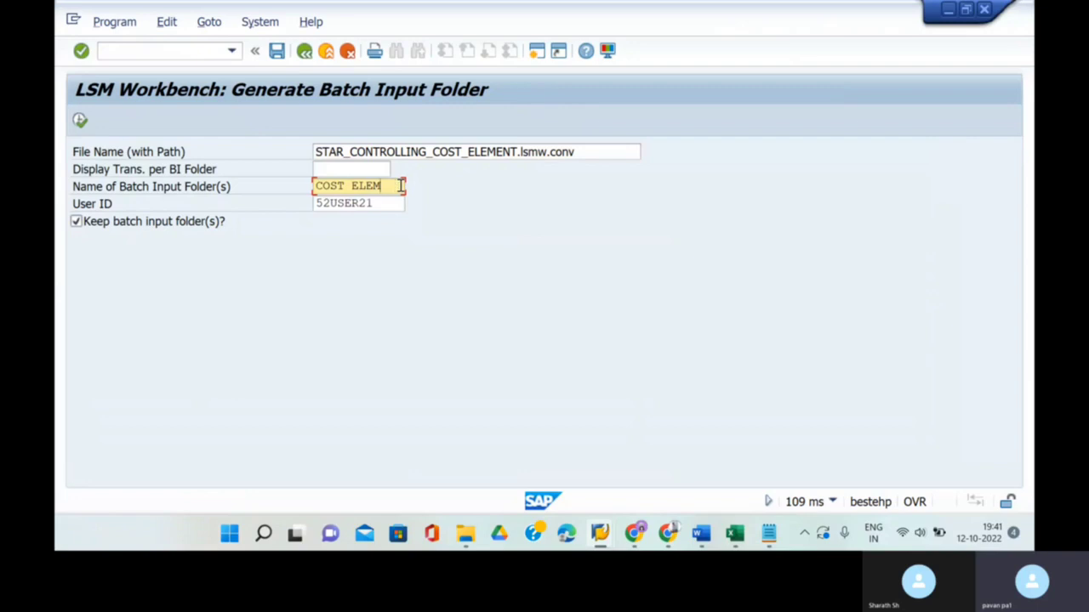
key("BackSpace")
key("BackSpace")
key("BackSpace")
key("BackSpace")
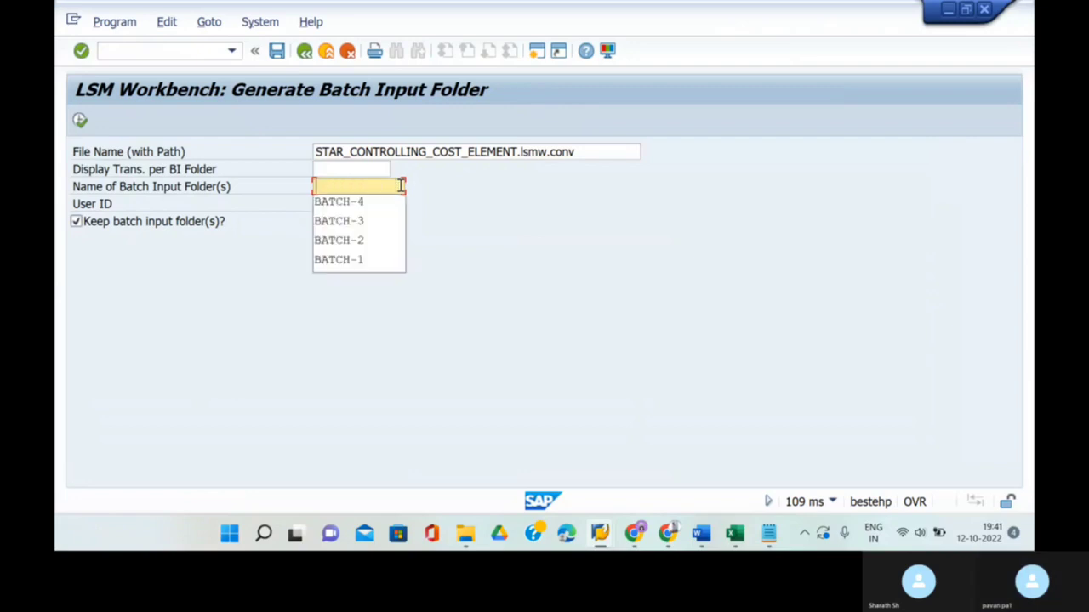
left_click(373, 261)
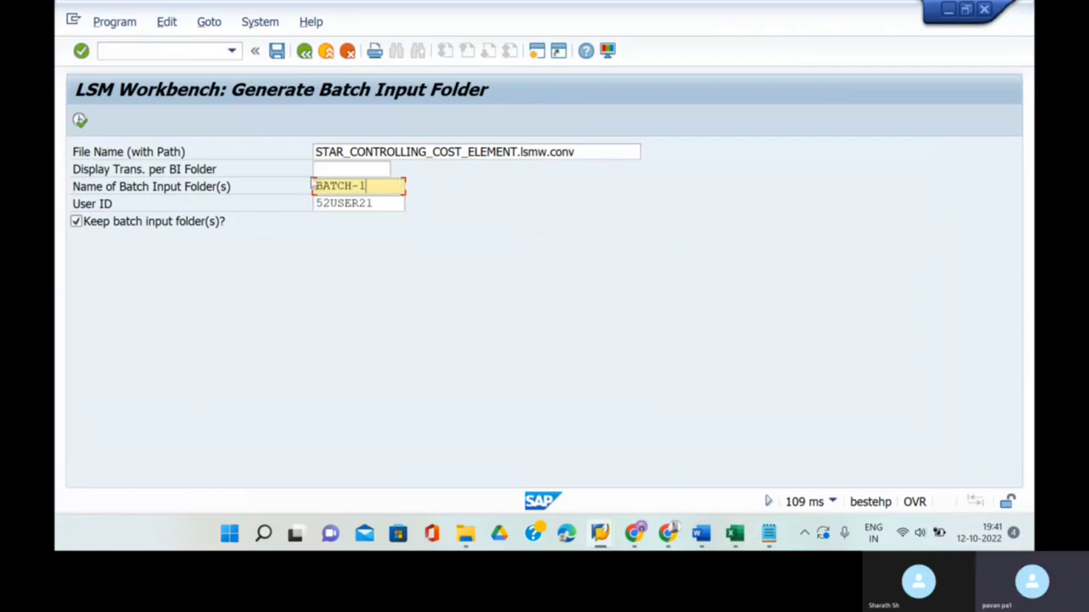
left_click(79, 122)
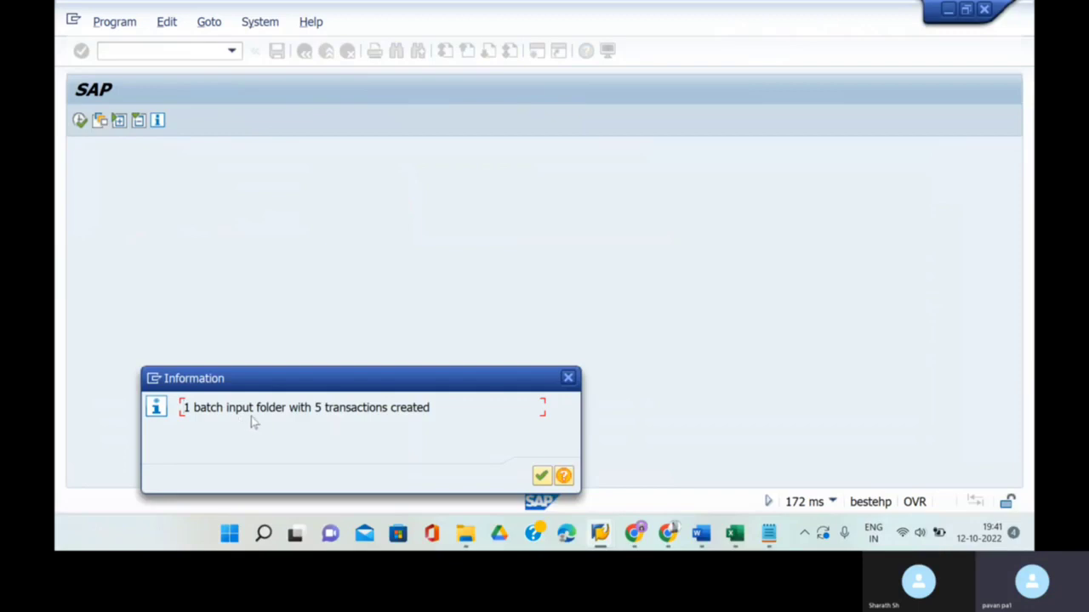
left_click(541, 475)
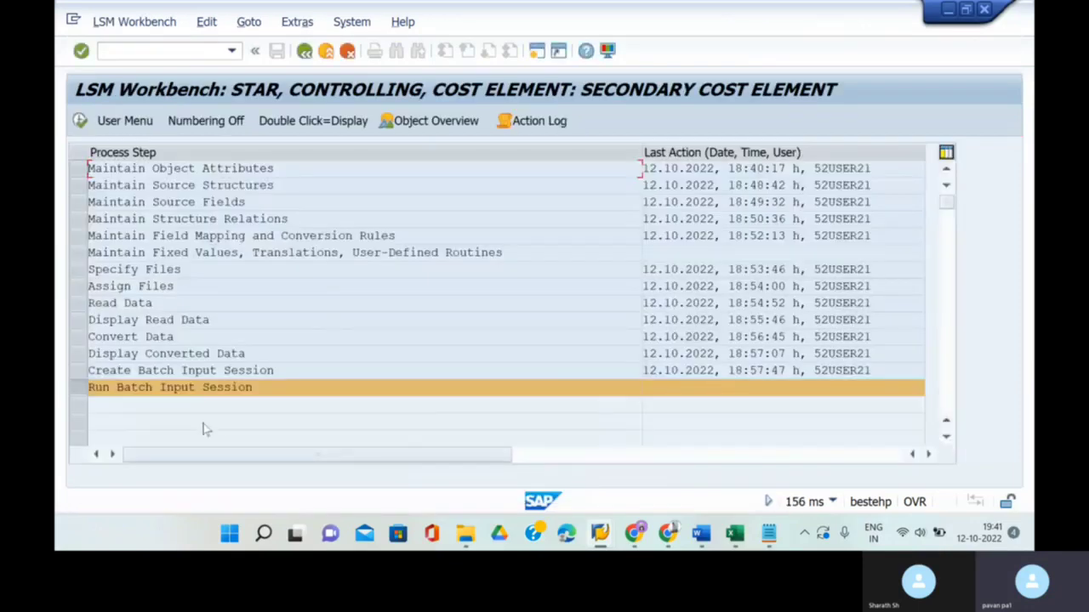
- Run Convert Data for transaction numbers 6 to 10 and return to the step list
left_click(78, 337)
left_click(79, 121)
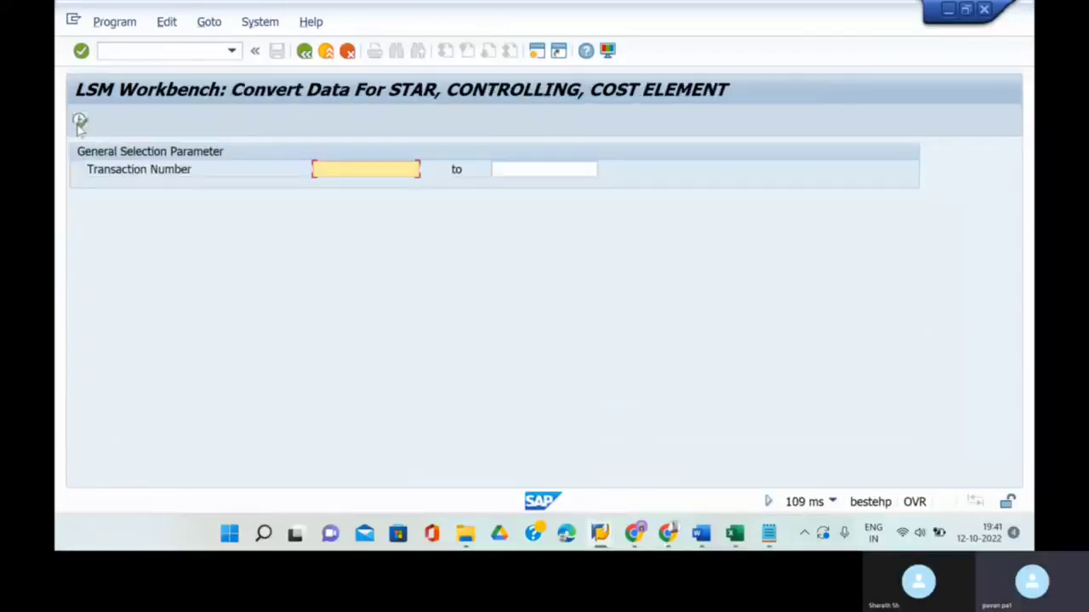
type("6")
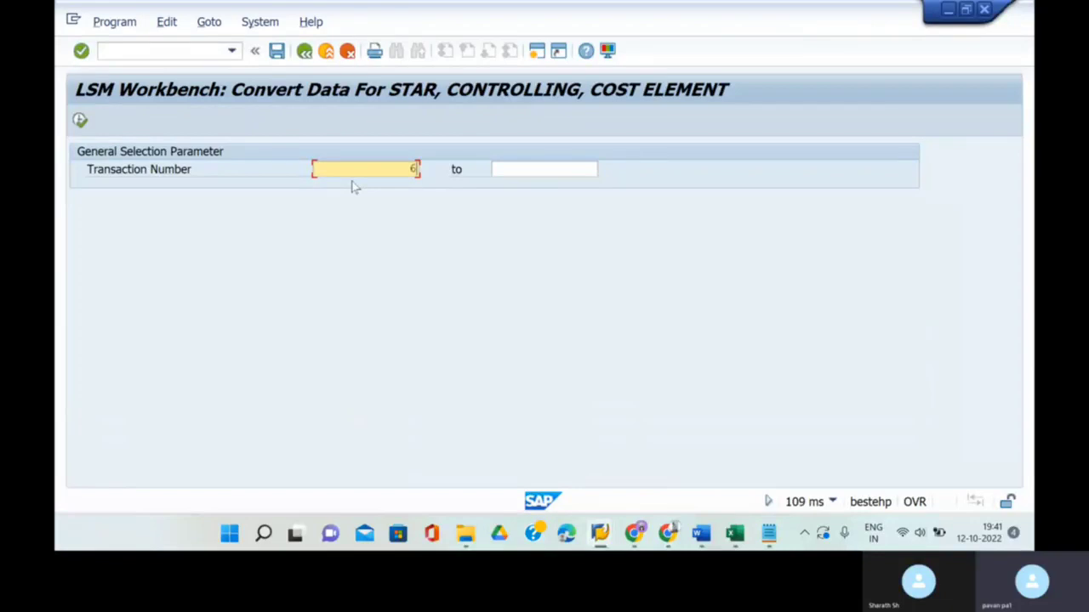
left_click(514, 169)
type("10")
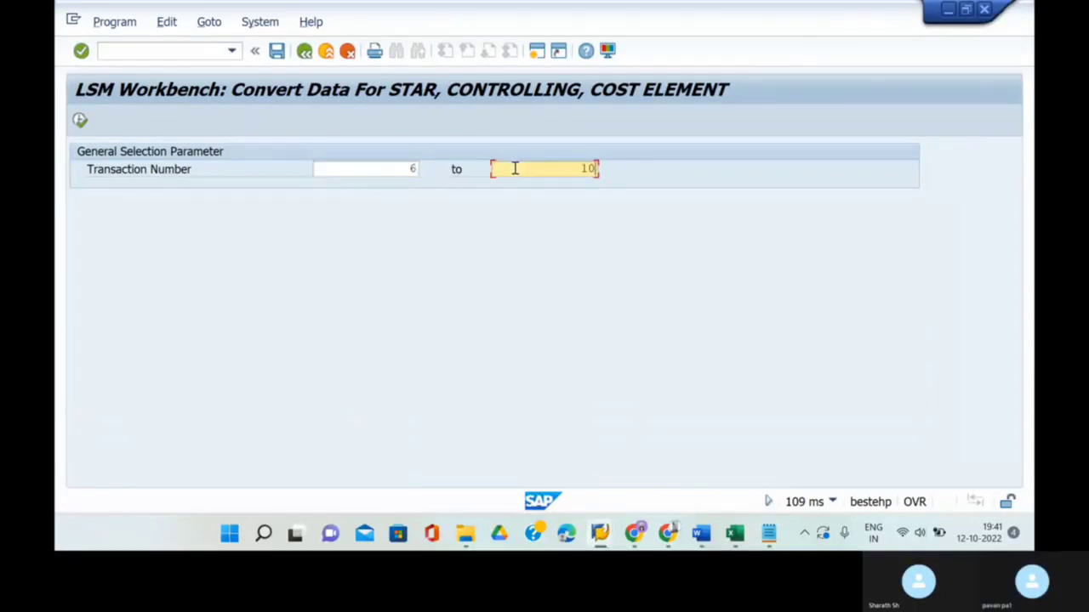
left_click(79, 122)
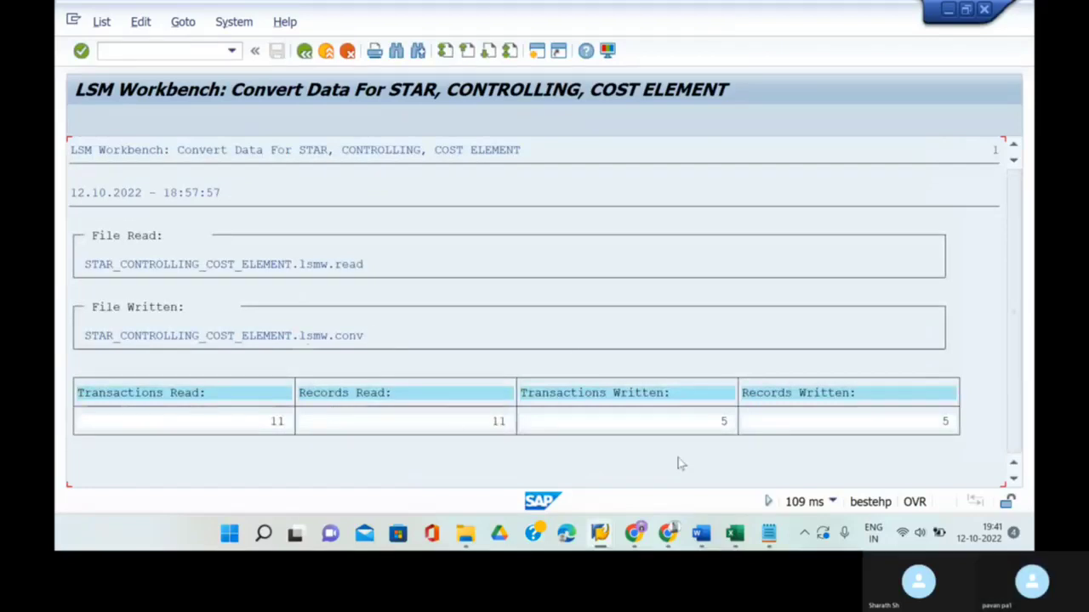
left_click(304, 52)
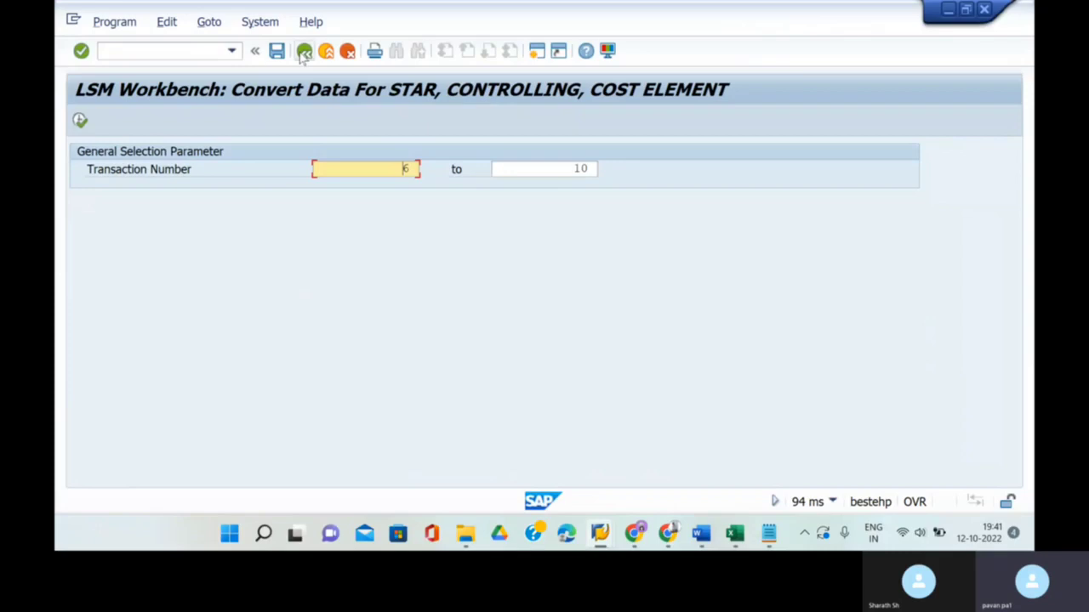
left_click(304, 52)
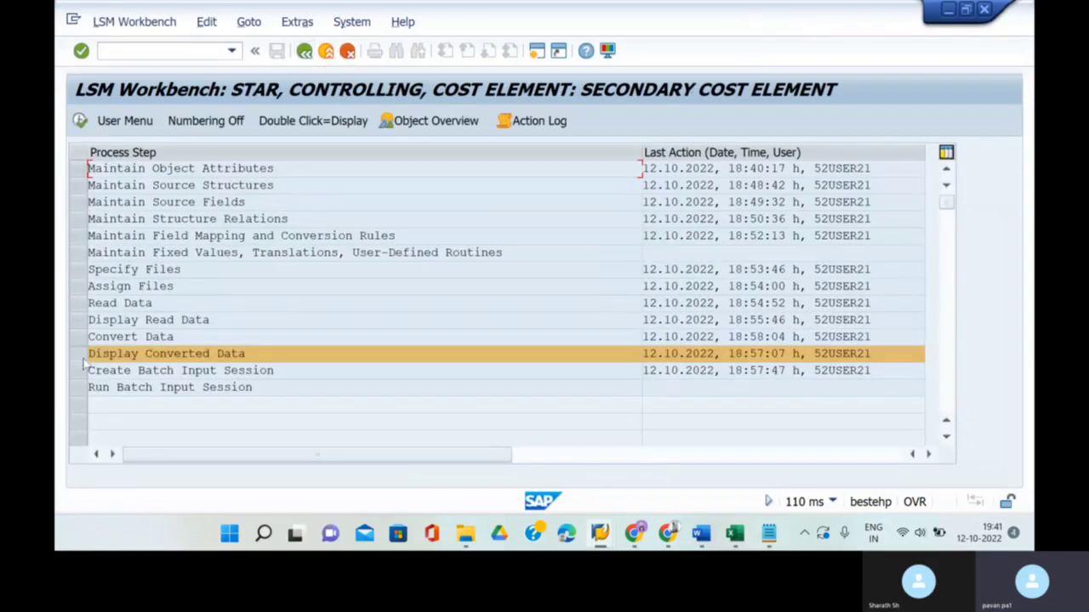
- Display converted rows STAR400607–STAR400611 and inspect the Structure STAR fields of cost element 400607
left_click(79, 120)
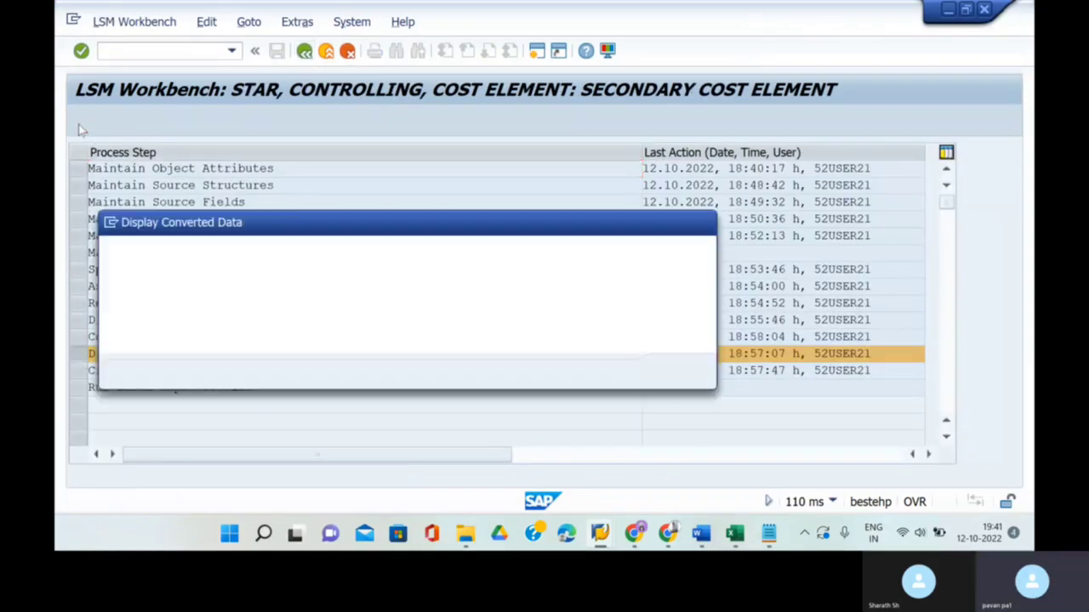
left_click(677, 373)
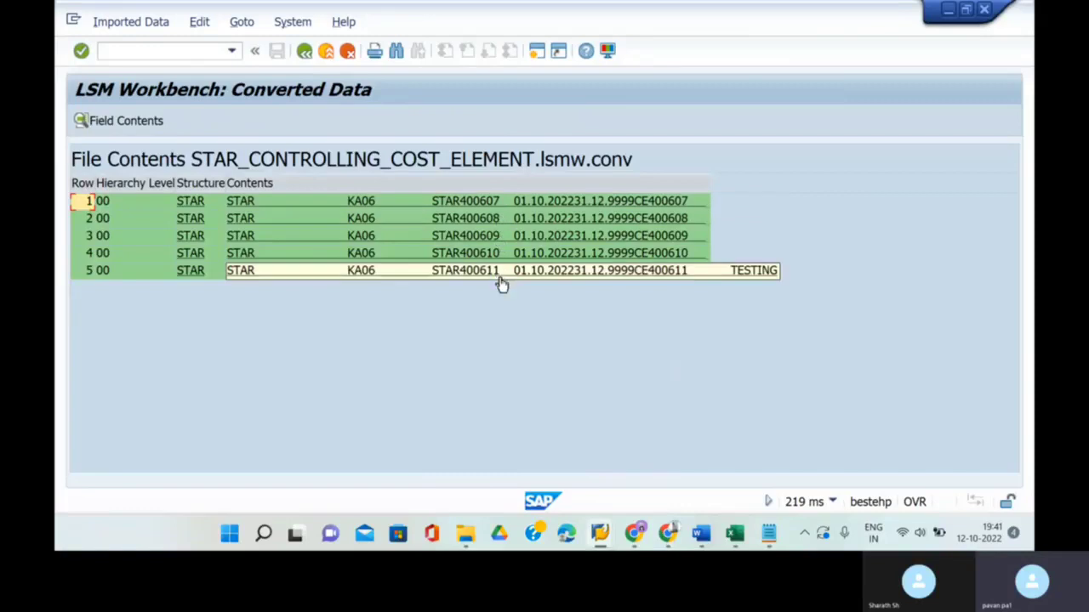
left_click(489, 201)
double_click(490, 201)
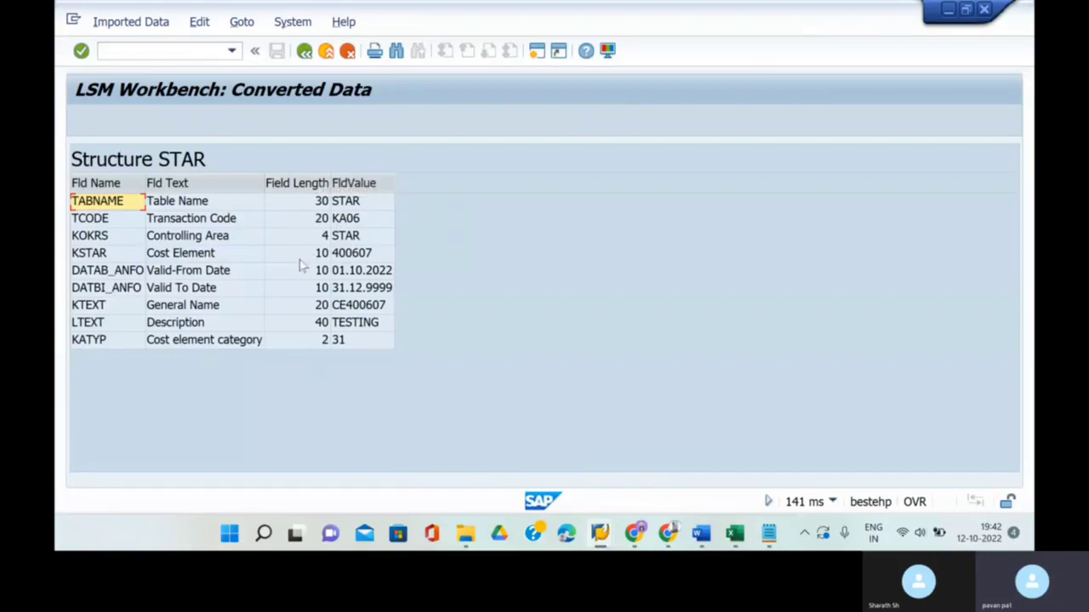
left_click(304, 52)
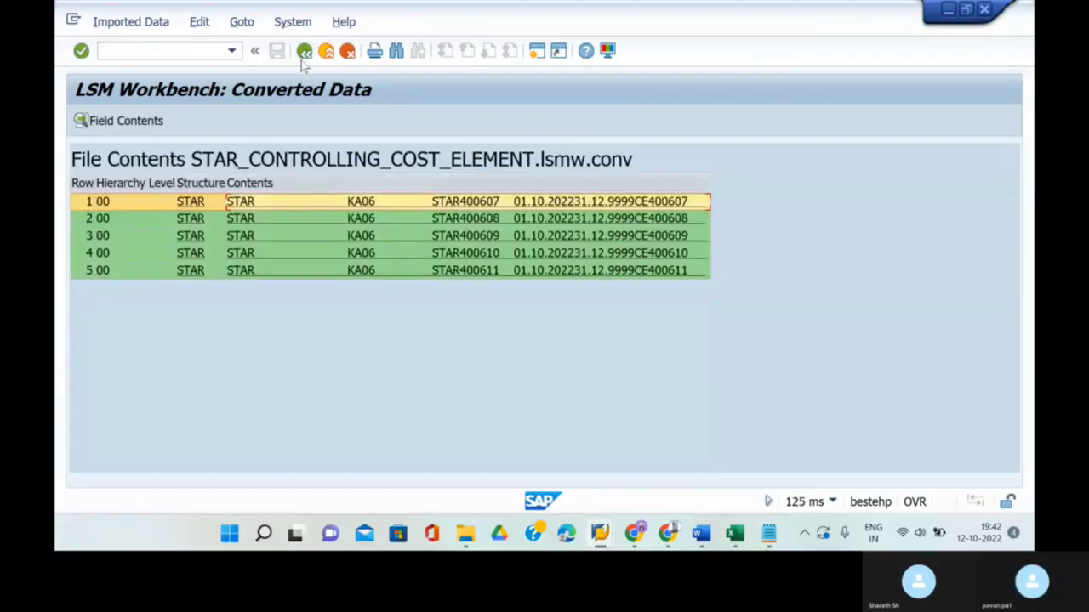
left_click(304, 53)
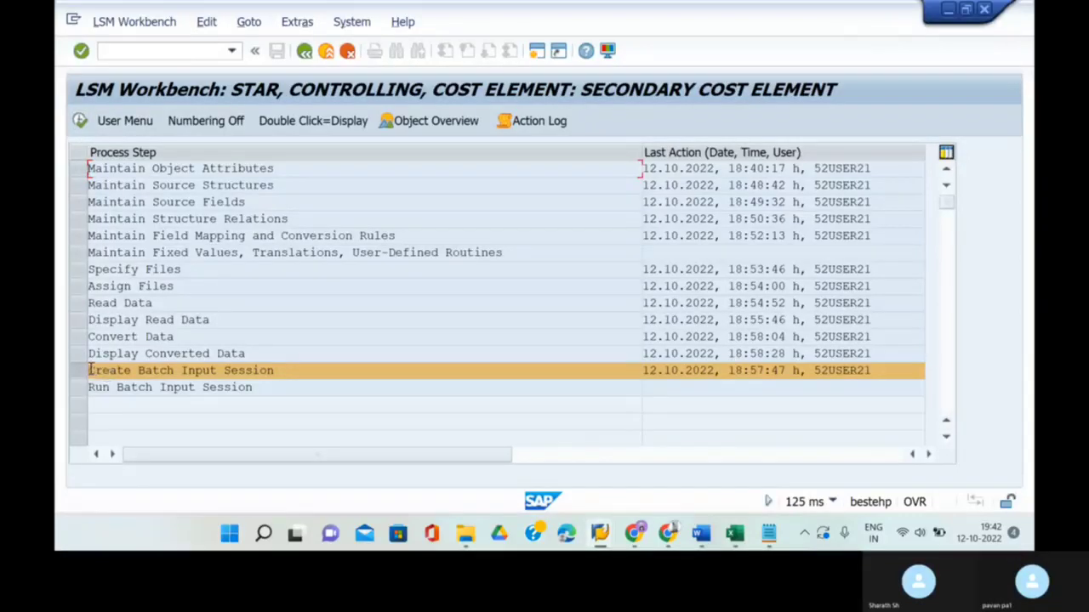
- Generate batch input folder BATCH-2 with 5 transactions and acknowledge the information message
left_click(79, 120)
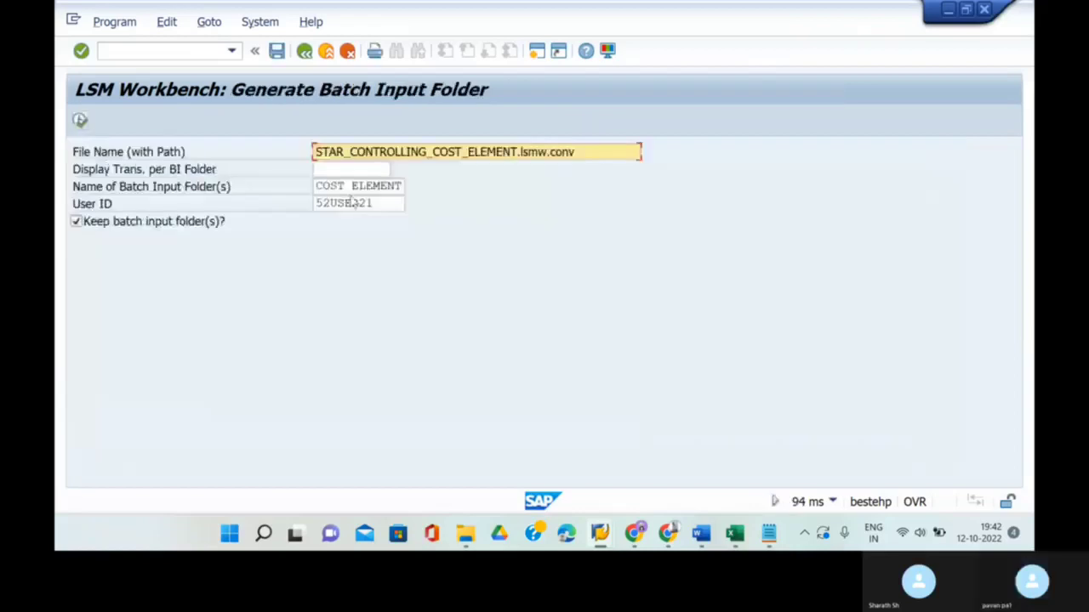
left_click(400, 185)
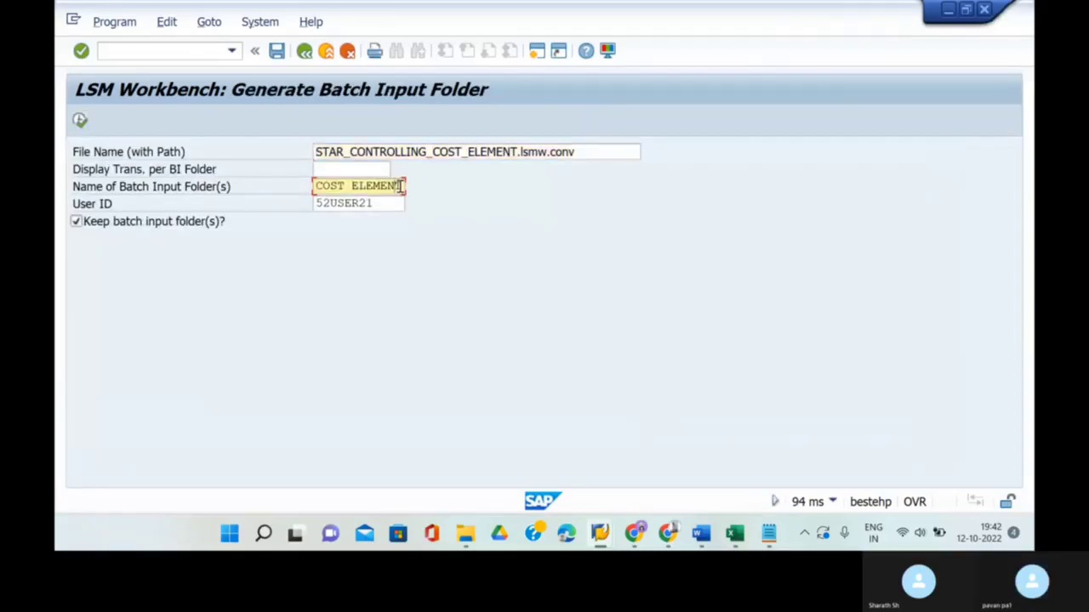
key("BackSpace")
key("BackSpace")
key("BackSpace")
key("BackSpace")
key("BackSpace")
key("BackSpace")
key("BackSpace")
key("BackSpace")
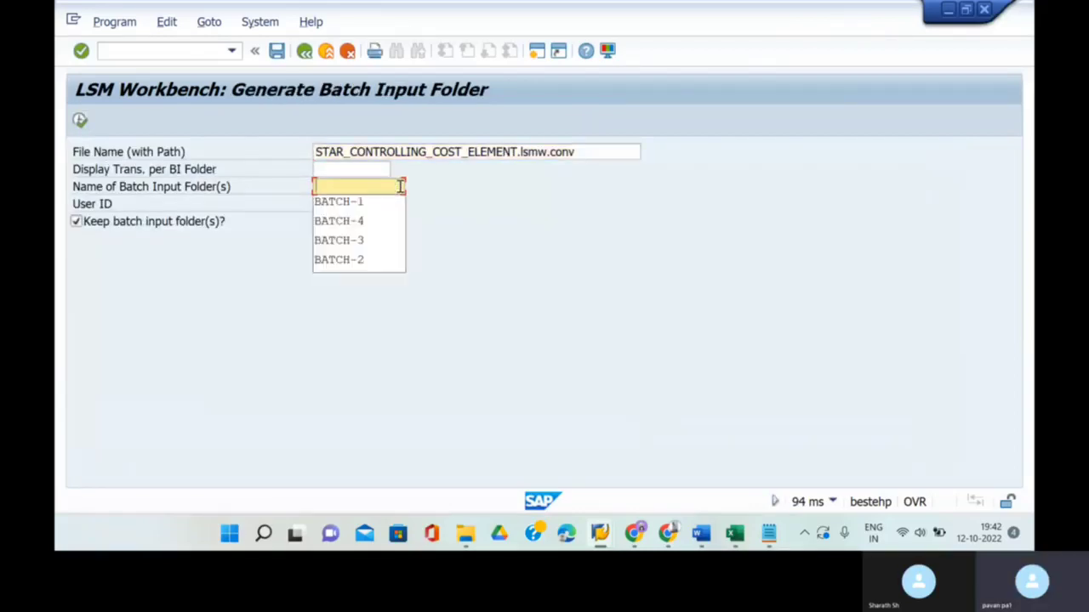
left_click(385, 260)
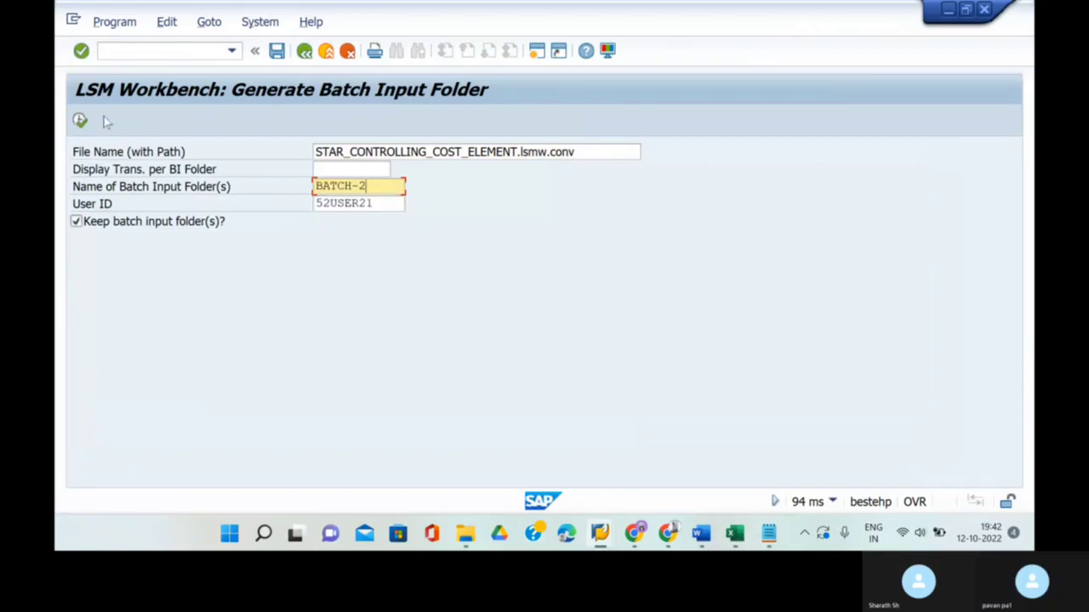
left_click(79, 122)
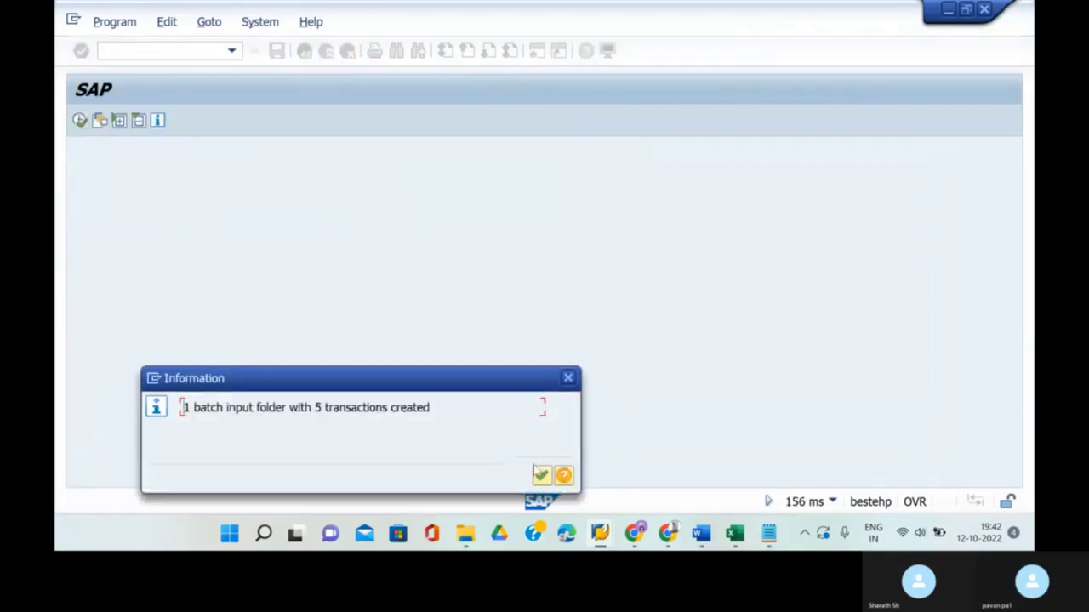
left_click(540, 474)
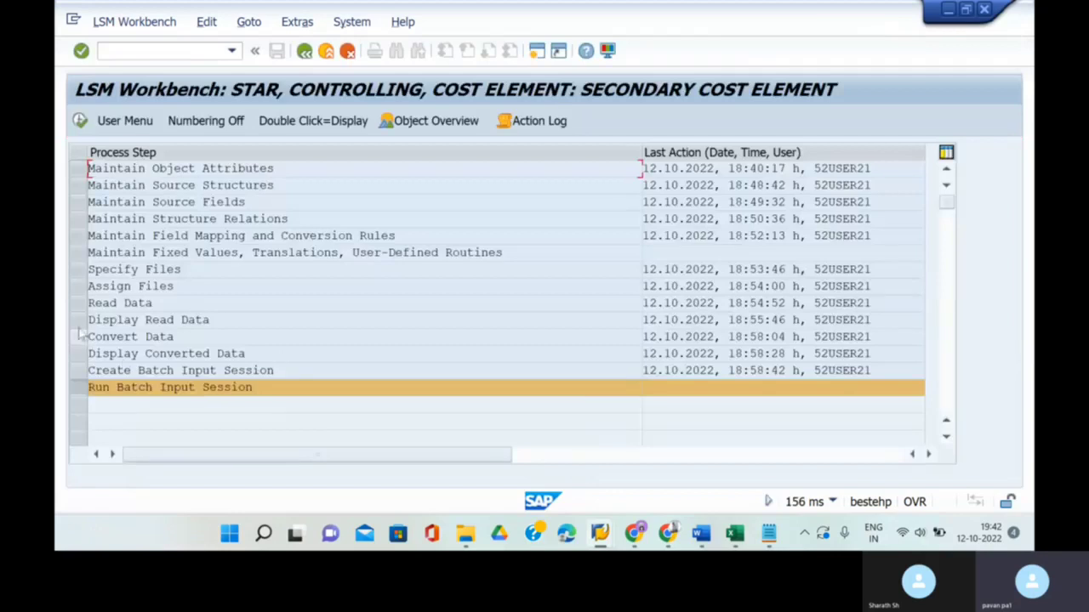
- Convert transactions 11 to 15 and return to the process-step list
left_click(79, 337)
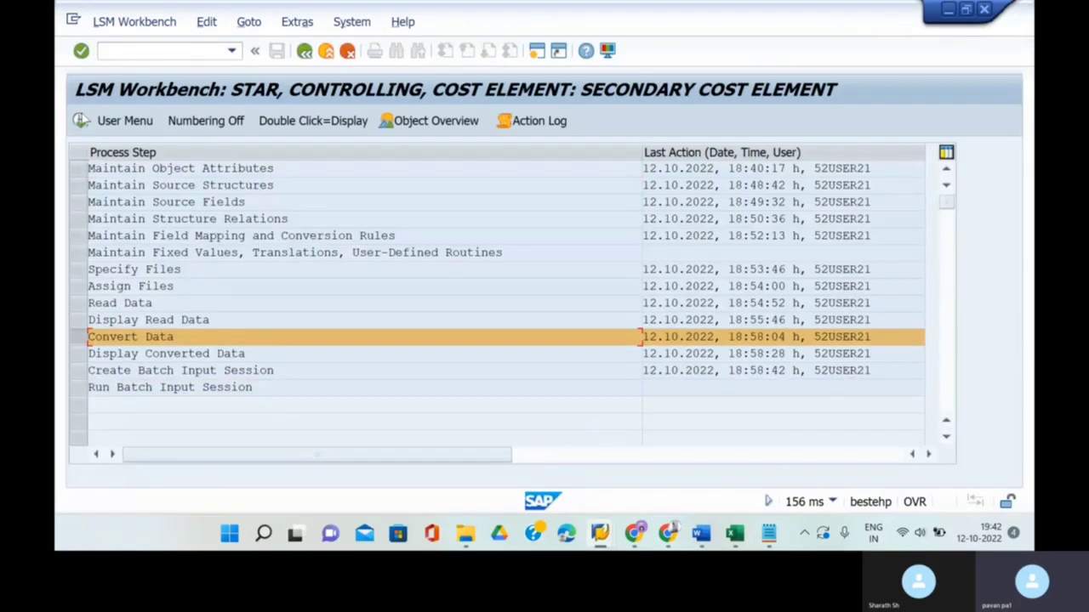
left_click(80, 120)
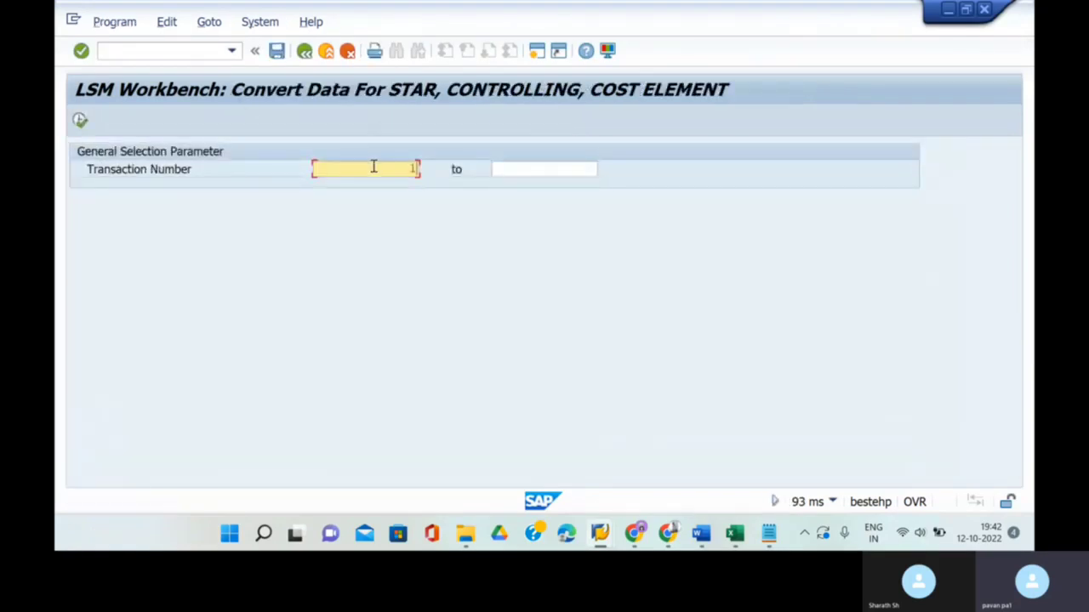
left_click(554, 172)
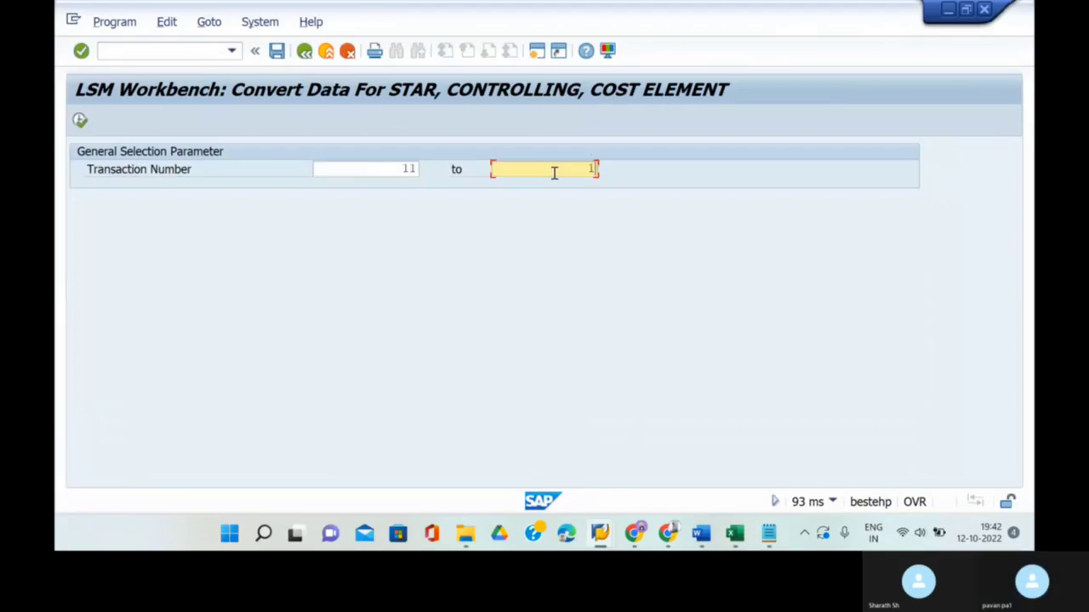
type("15")
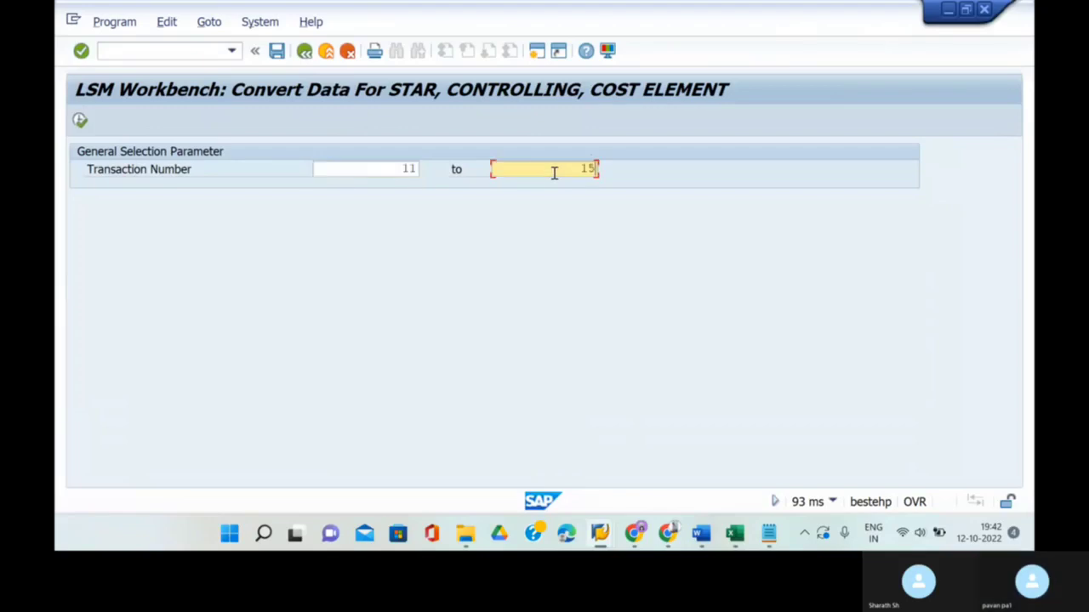
left_click(80, 121)
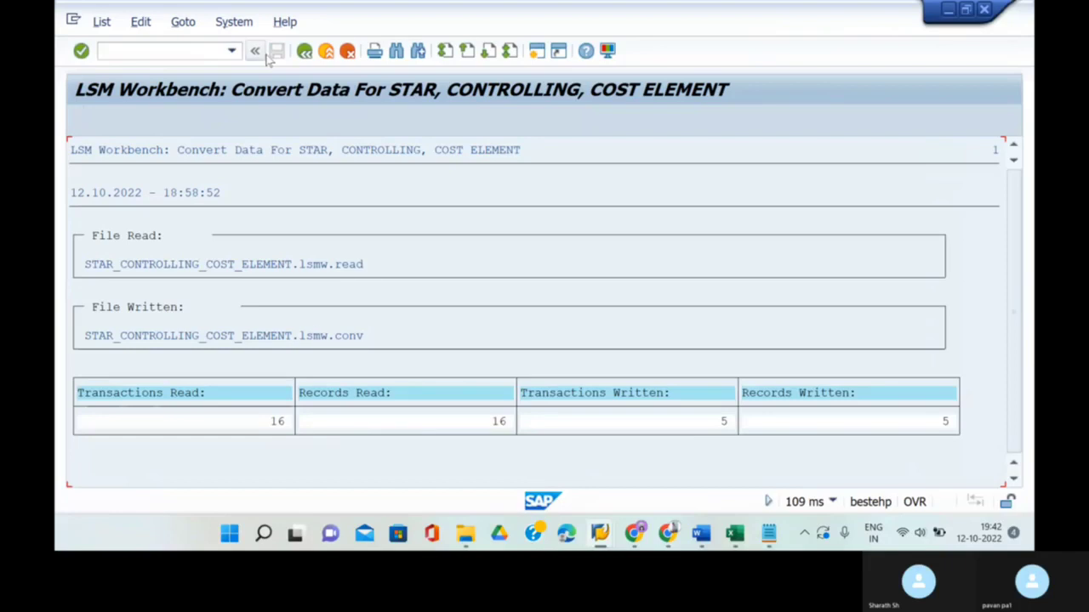
left_click(303, 52)
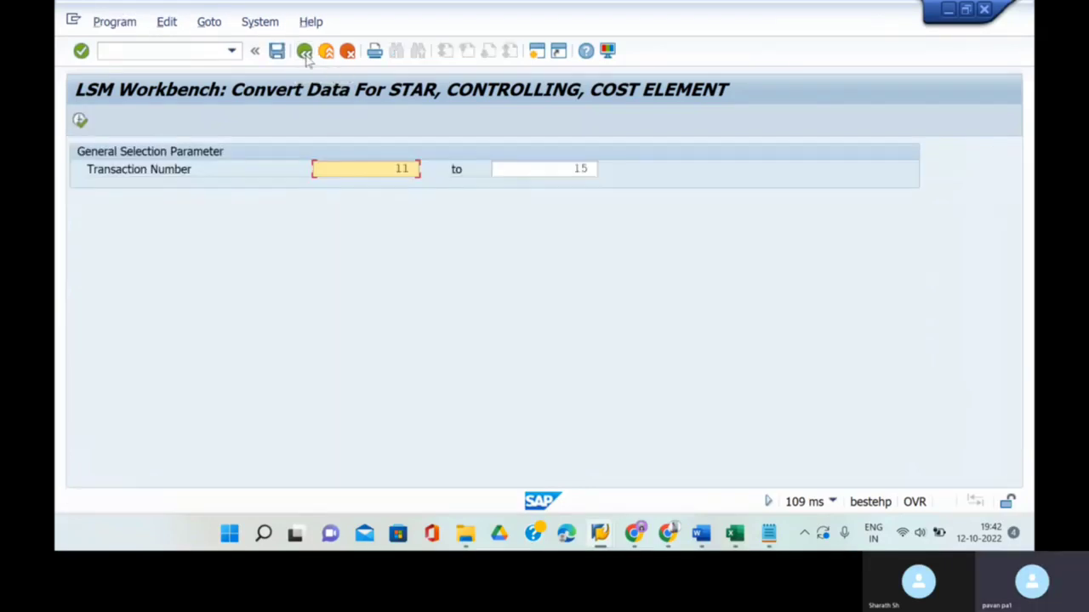
left_click(304, 52)
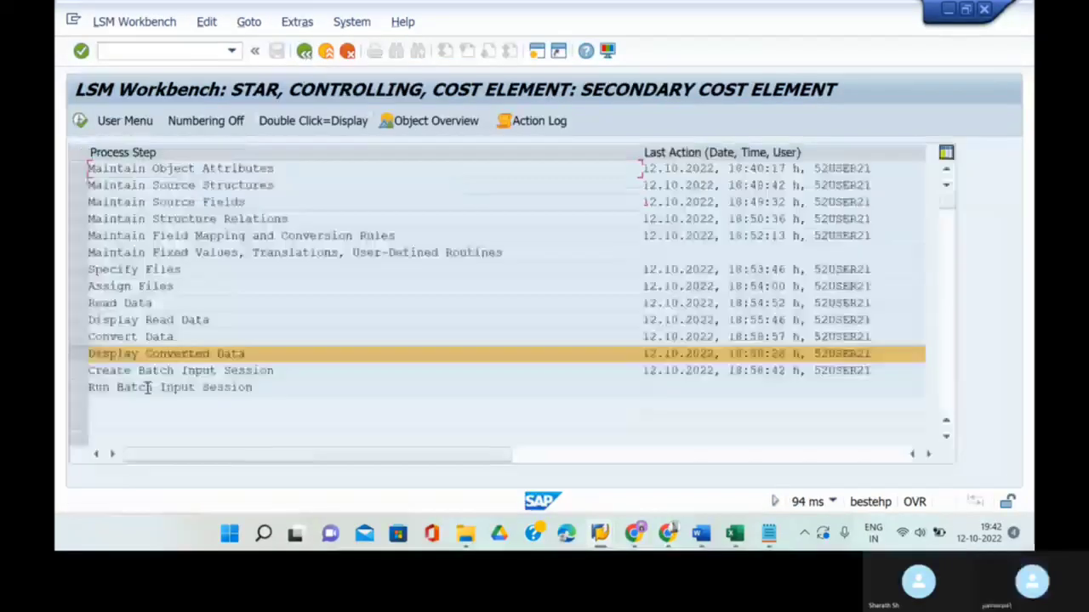
- Display the converted records STAR400612–STAR400616, then go back
left_click(80, 121)
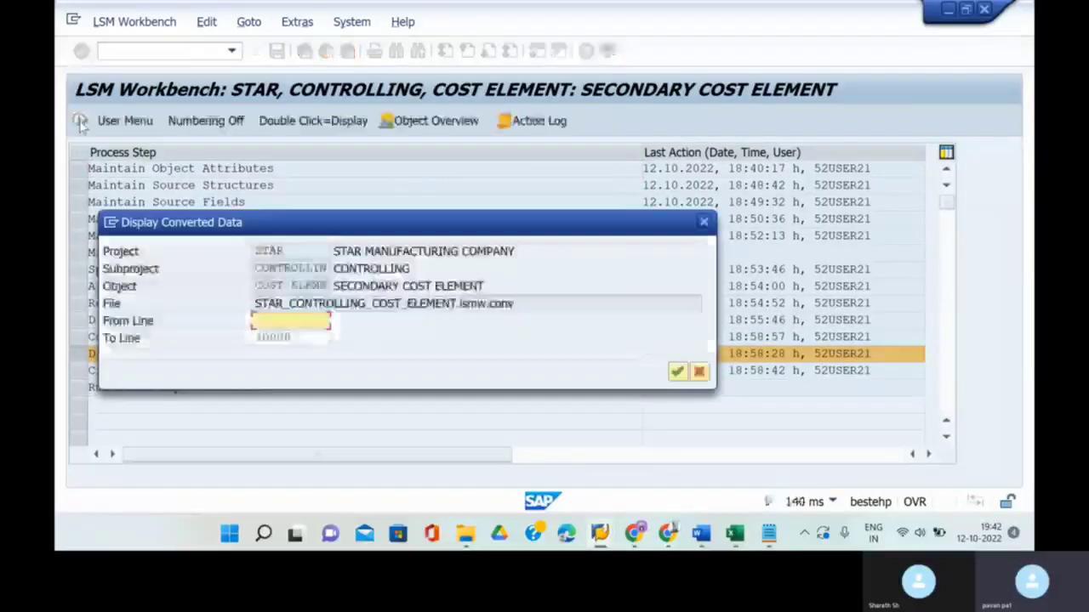
left_click(677, 372)
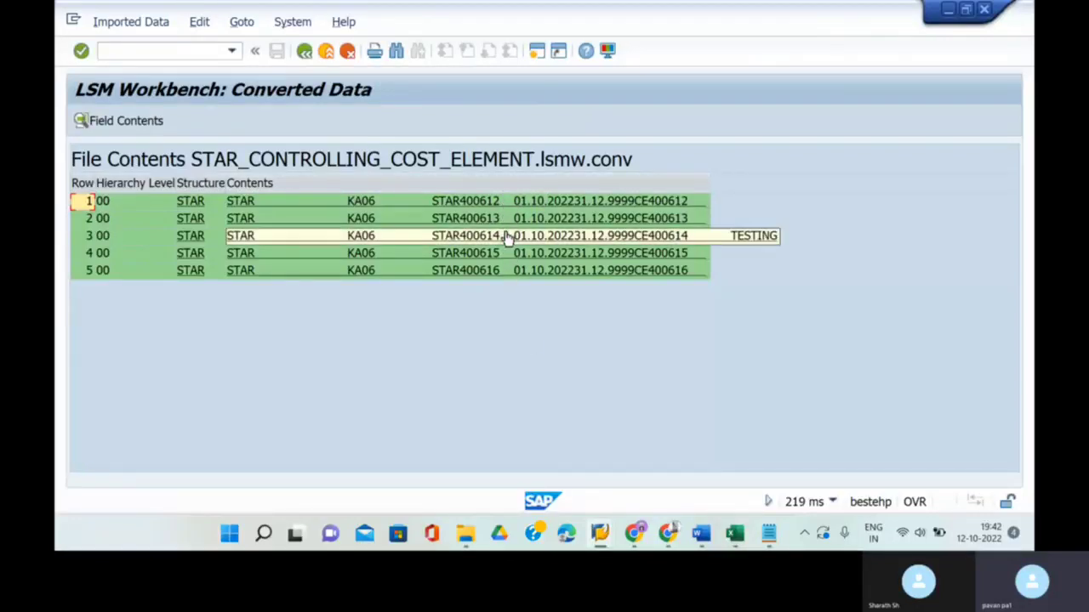
left_click(304, 51)
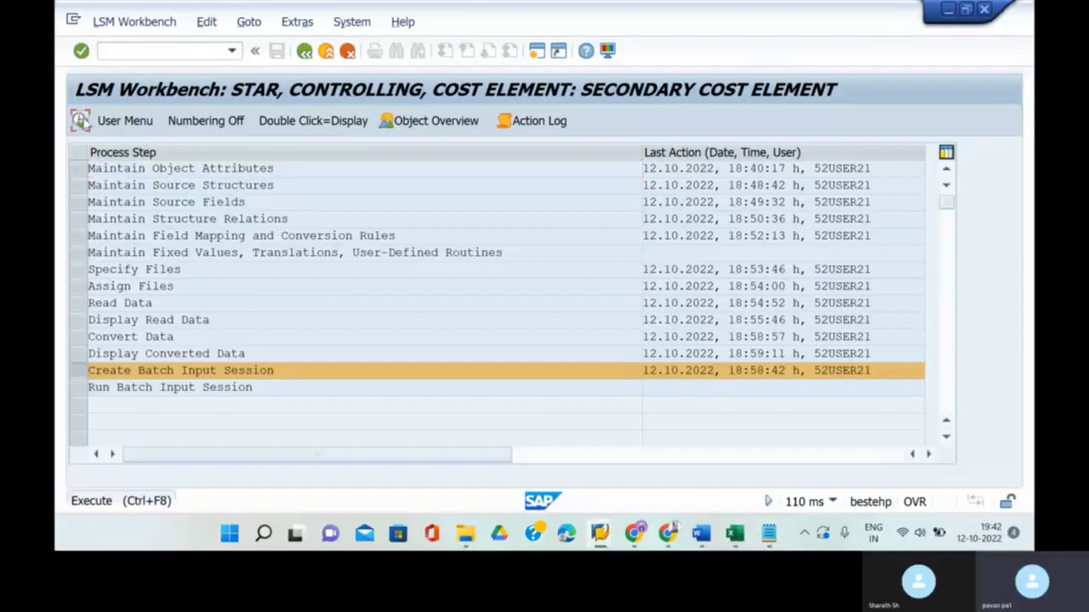
- In Create Batch Input Session, correct the User ID field
left_click(80, 121)
left_click(384, 201)
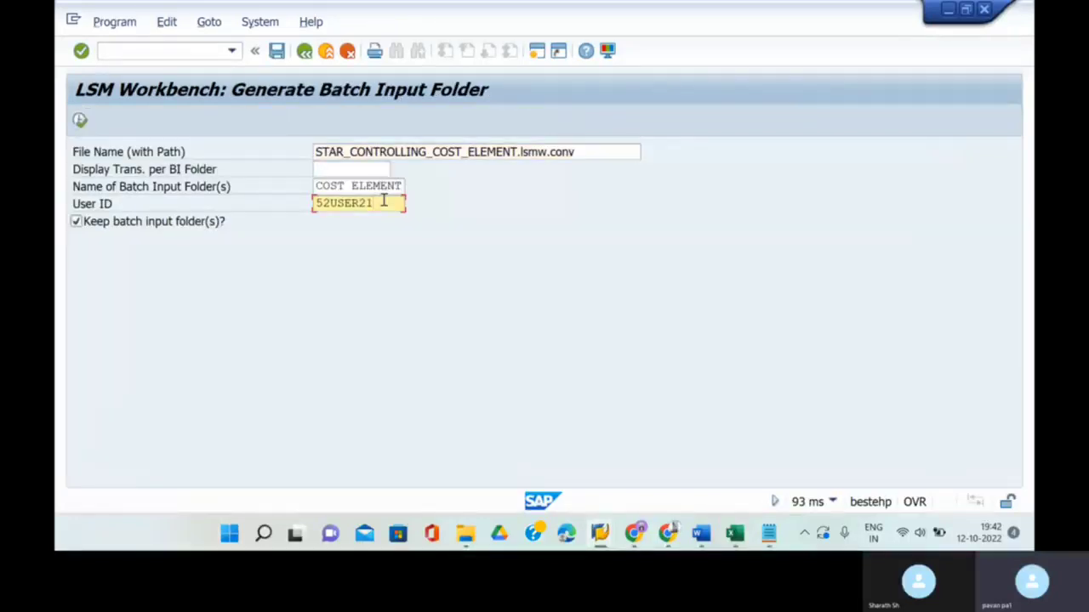
key("BackSpace")
key("BackSpace")
key("BackSpace")
key("BackSpace")
key("BackSpace")
key("BackSpace")
key("BackSpace")
key("BackSpace")
type("ba")
key("BackSpace")
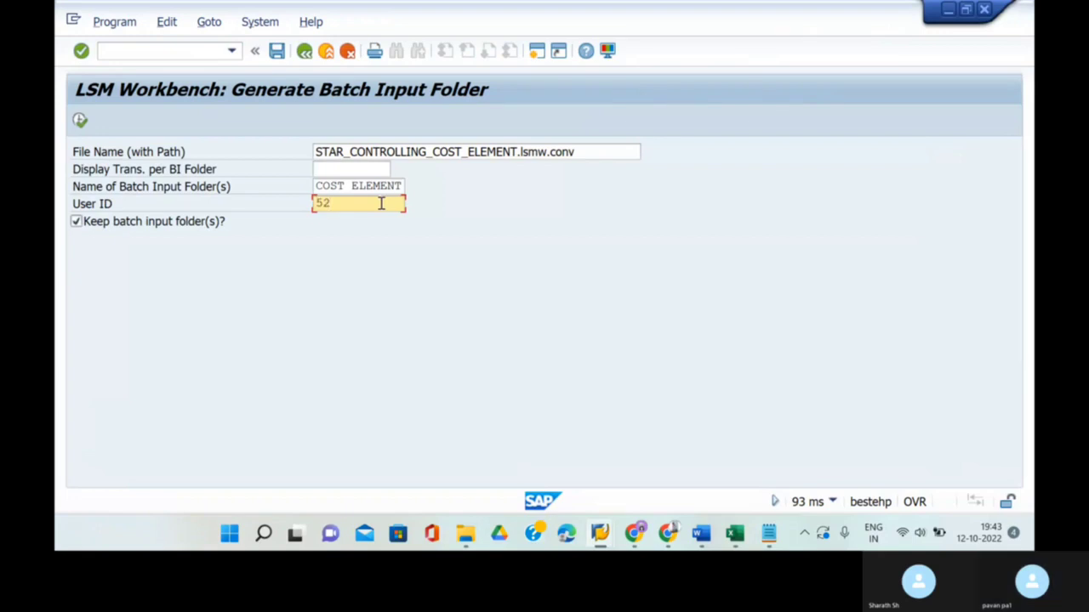
type("er21")
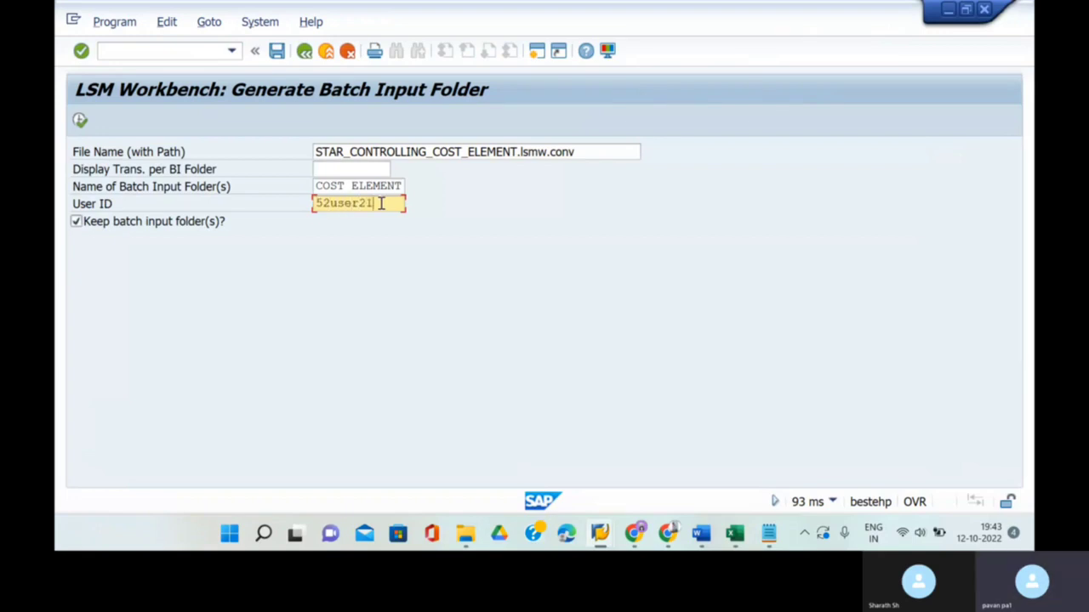
- Name the folder BATCH-3, generate it, and acknowledge the folder-created message
left_click(399, 188)
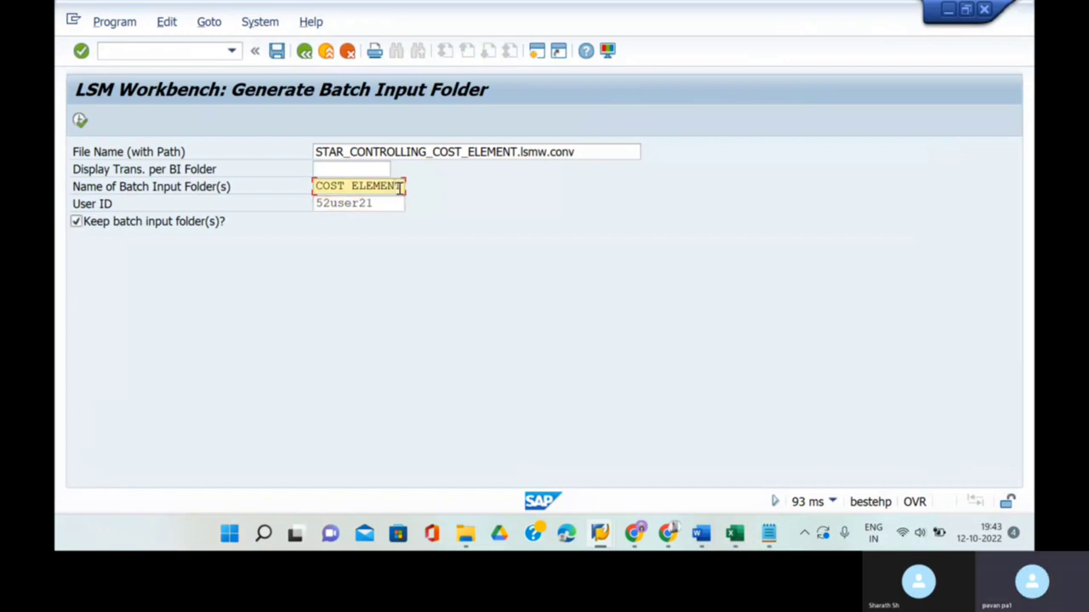
key("BackSpace")
key("BackSpace")
key("BackSpace")
key("BackSpace")
key("BackSpace")
key("BackSpace")
key("BackSpace")
key("BackSpace")
key("BackSpace")
key("BackSpace")
key("BackSpace")
key("BackSpace")
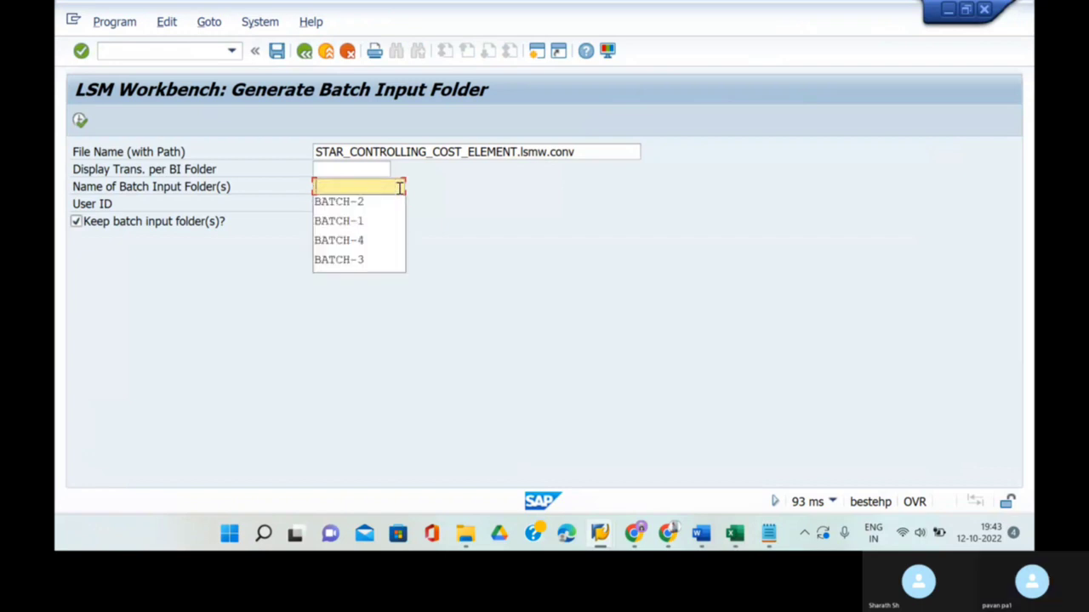
left_click(379, 260)
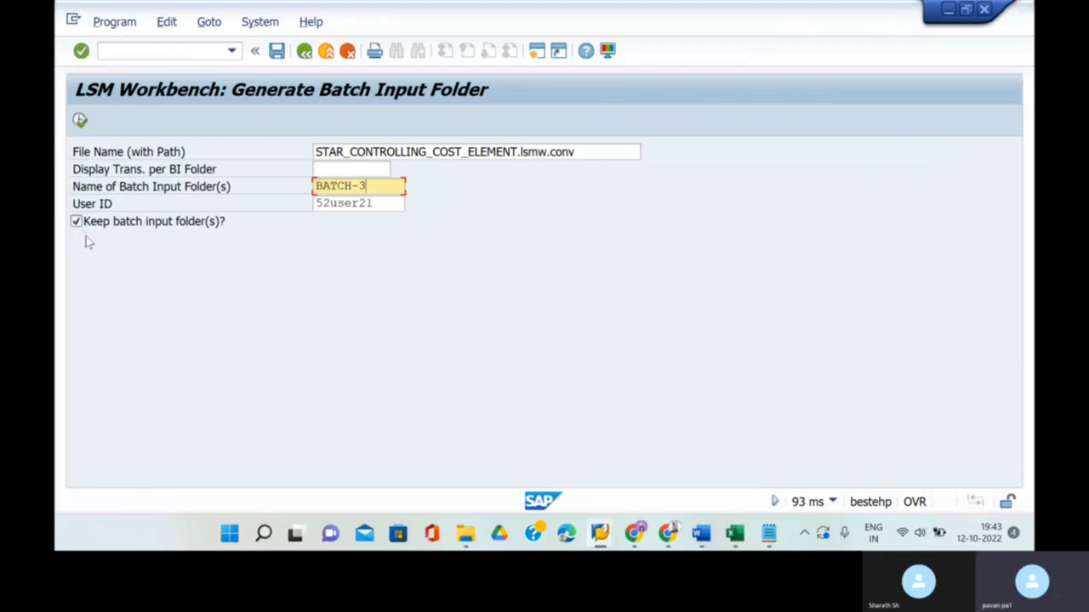
left_click(79, 122)
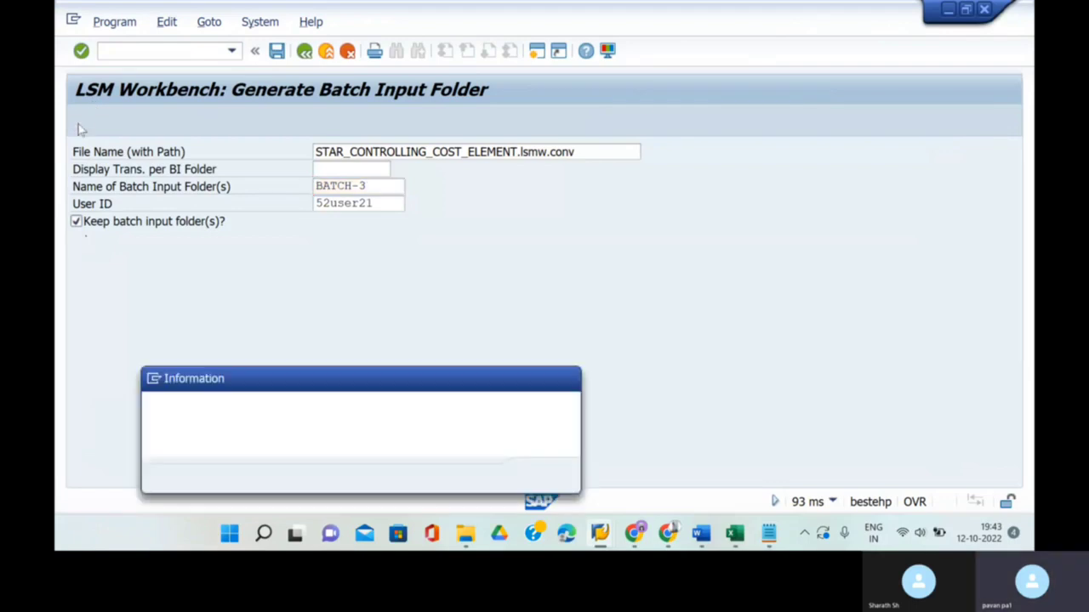
left_click(542, 477)
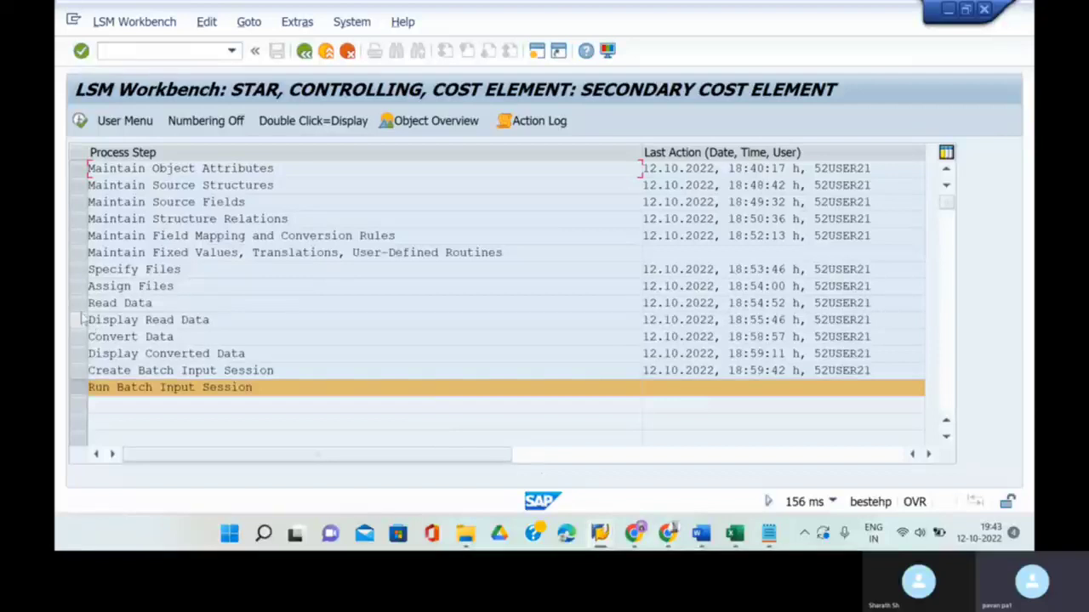
- Convert transactions 16 to 20 and return to the process-step list
left_click(80, 338)
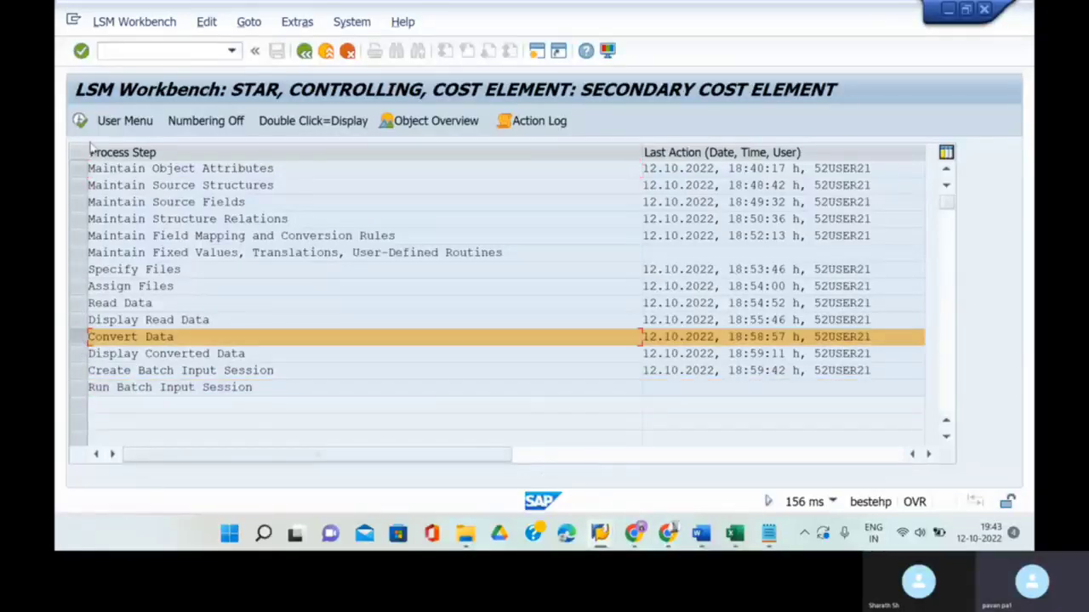
left_click(79, 121)
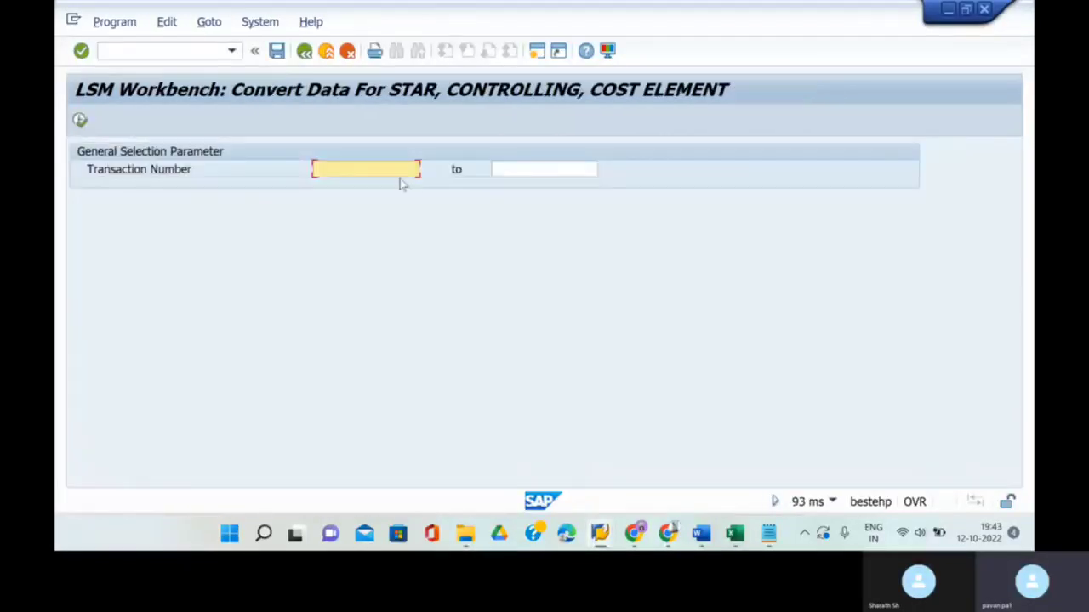
left_click(519, 172)
type("20")
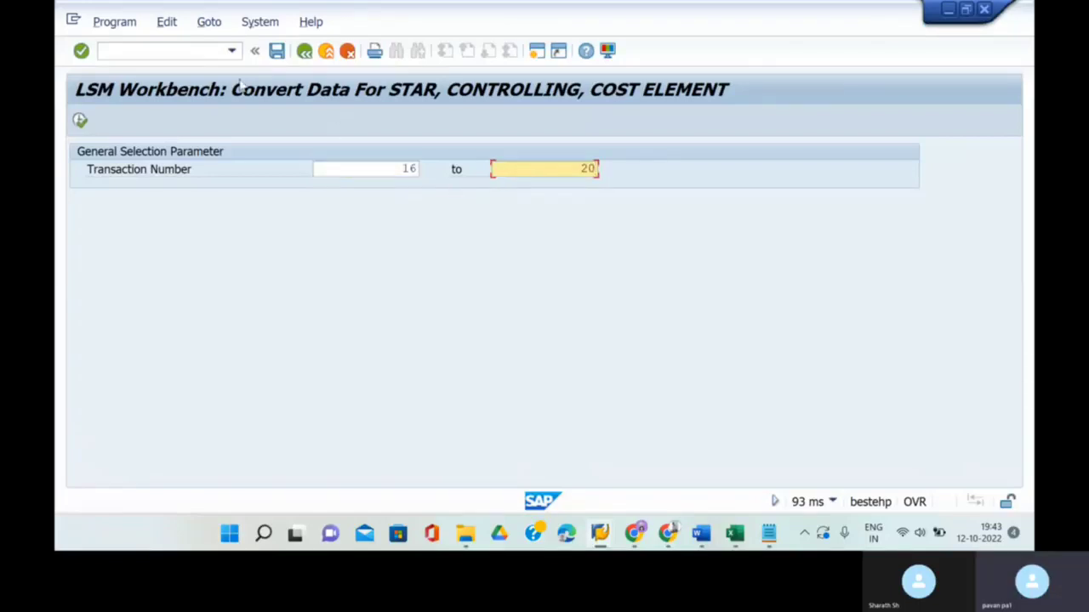
left_click(81, 122)
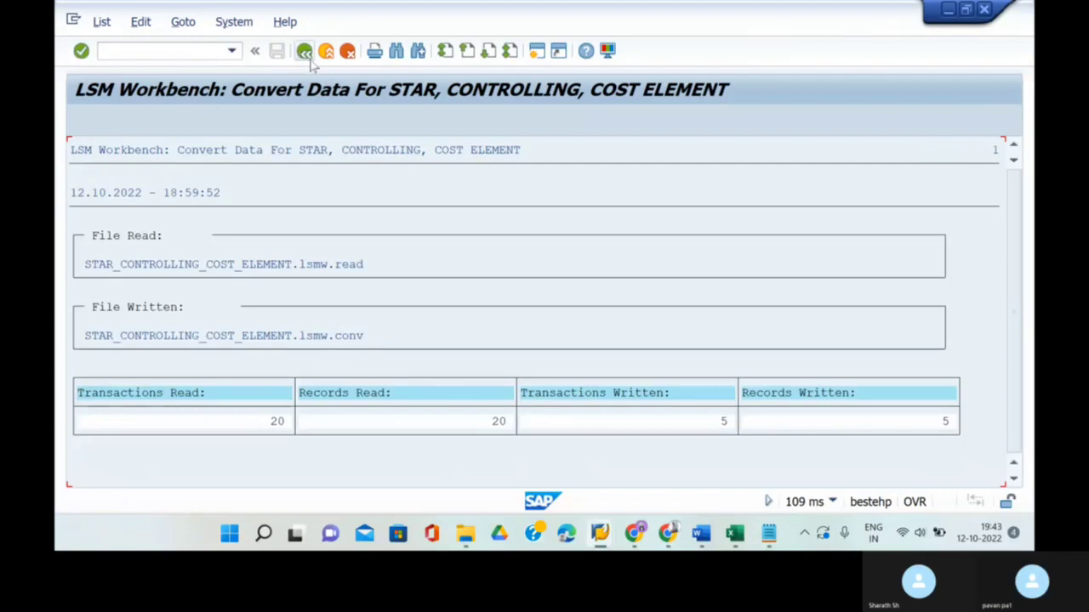
left_click(307, 62)
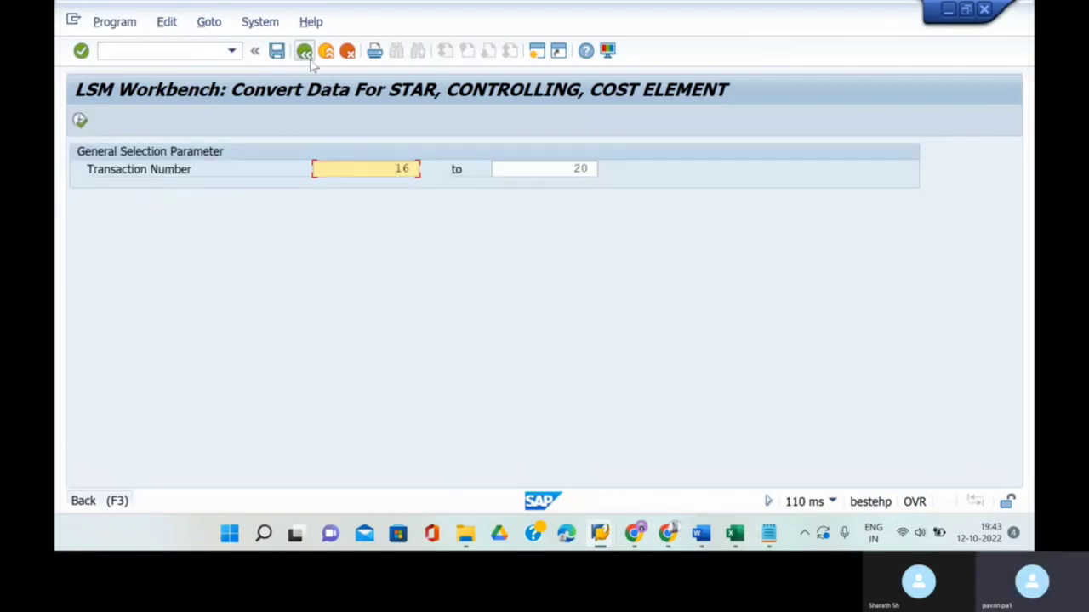
left_click(306, 54)
- Display the converted records STAR400617–STAR400621, then go back
left_click(79, 121)
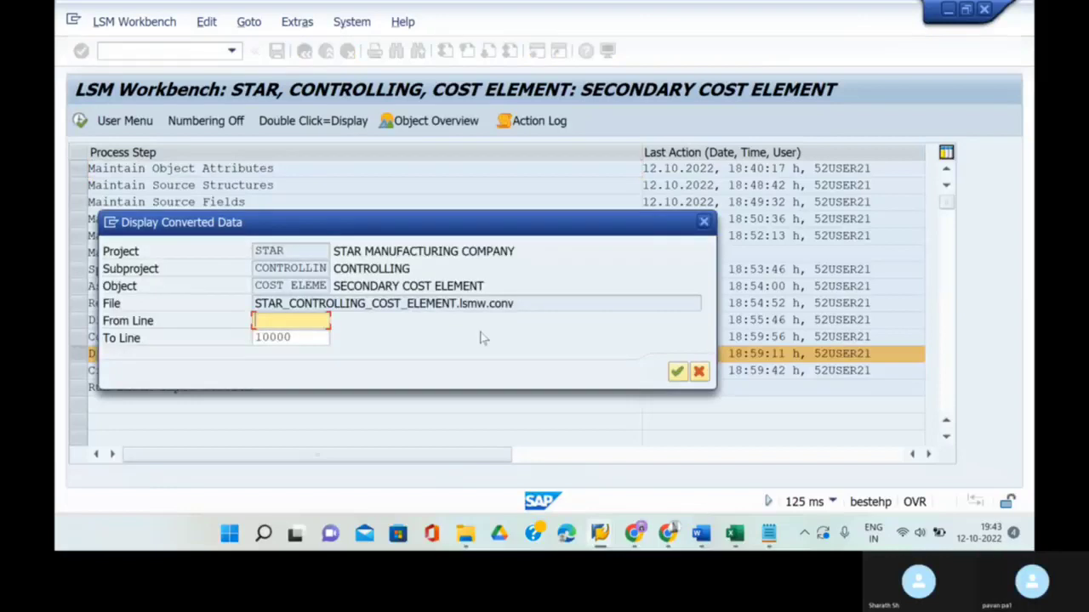
left_click(676, 372)
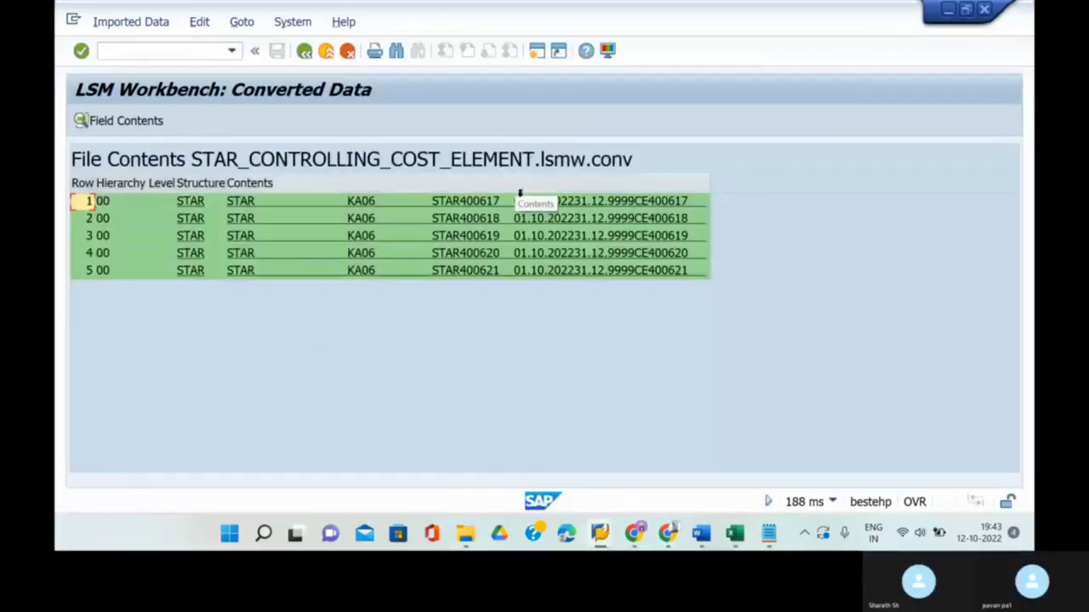
left_click(303, 52)
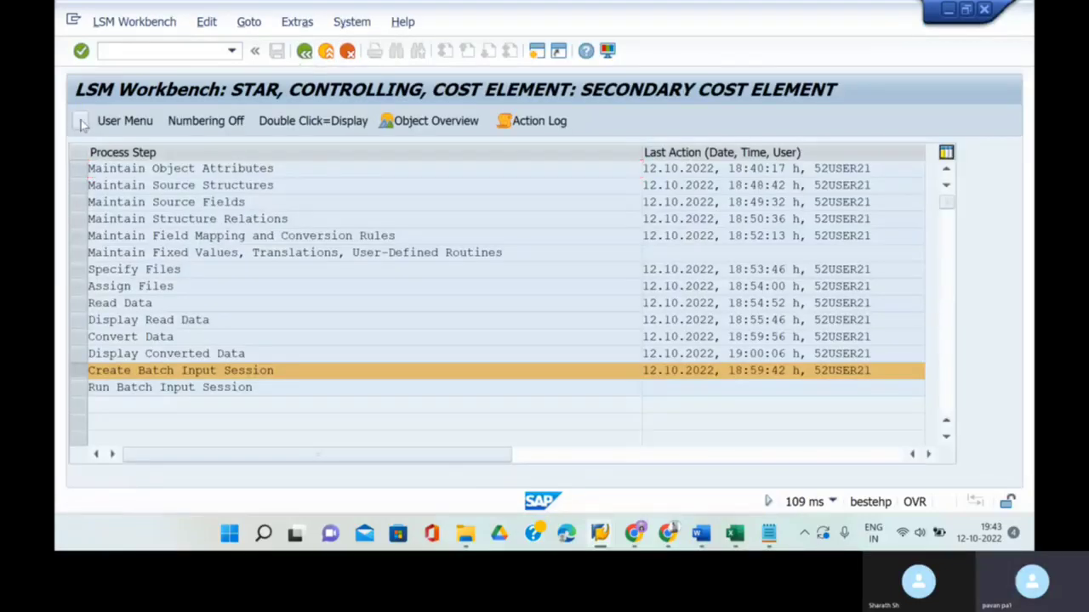
- Generate batch input folder BATCH-4 with 5 transactions, then open the batch input session overview
left_click(79, 120)
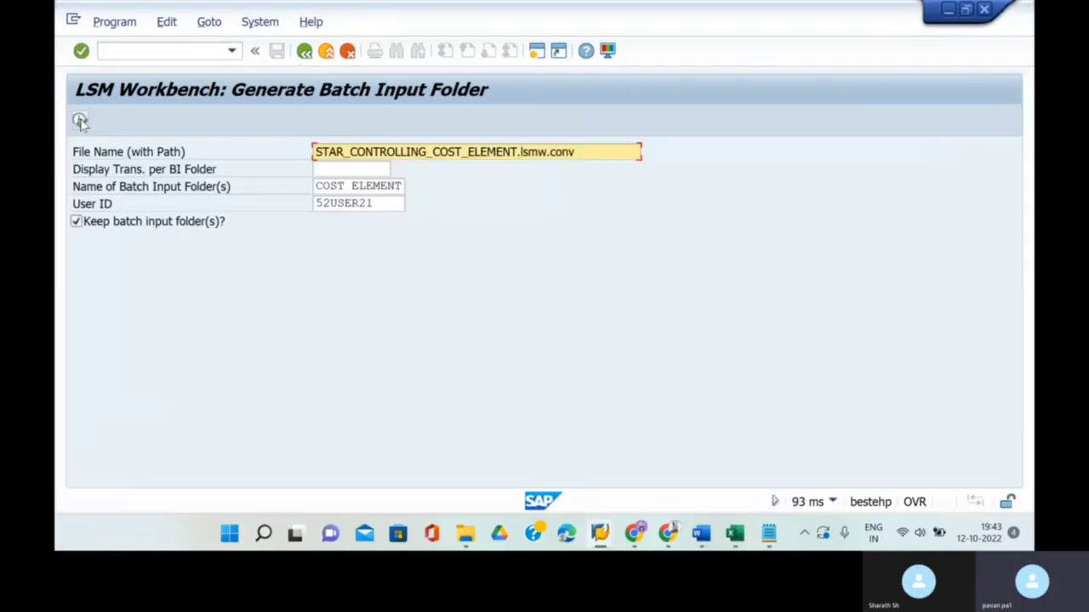
left_click(400, 186)
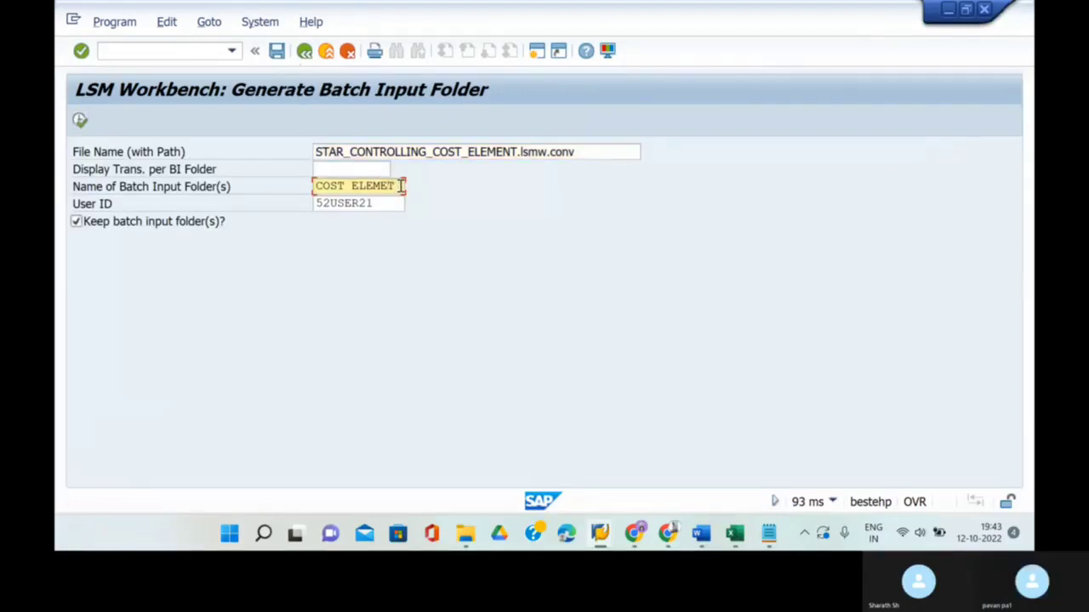
key("BackSpace")
key("BackSpace")
key("BackSpace")
key("BackSpace")
key("BackSpace")
key("BackSpace")
key("BackSpace")
key("BackSpace")
key("BackSpace")
key("BackSpace")
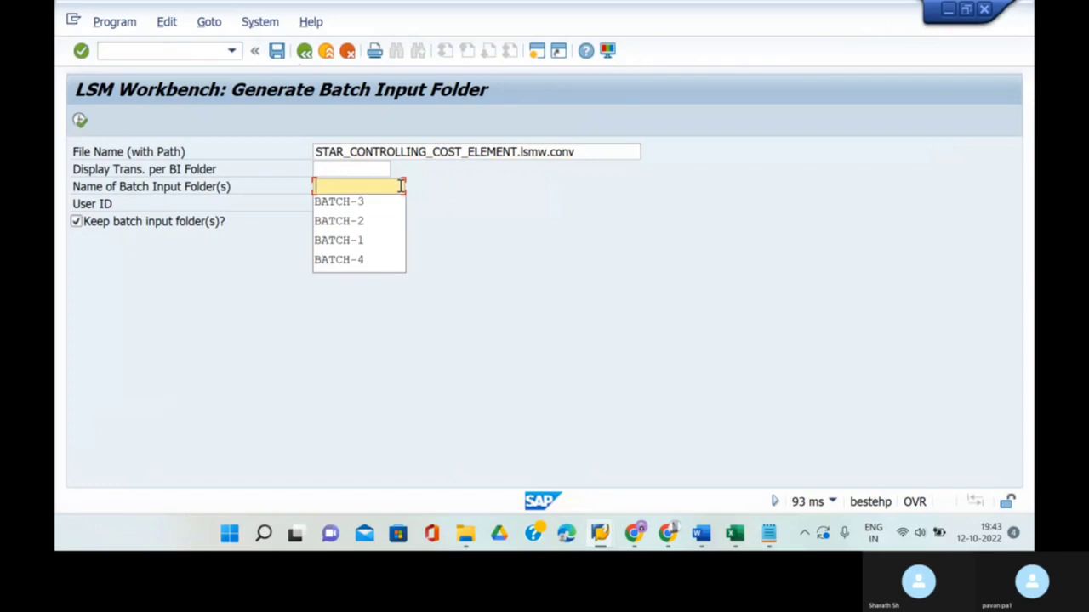
left_click(357, 261)
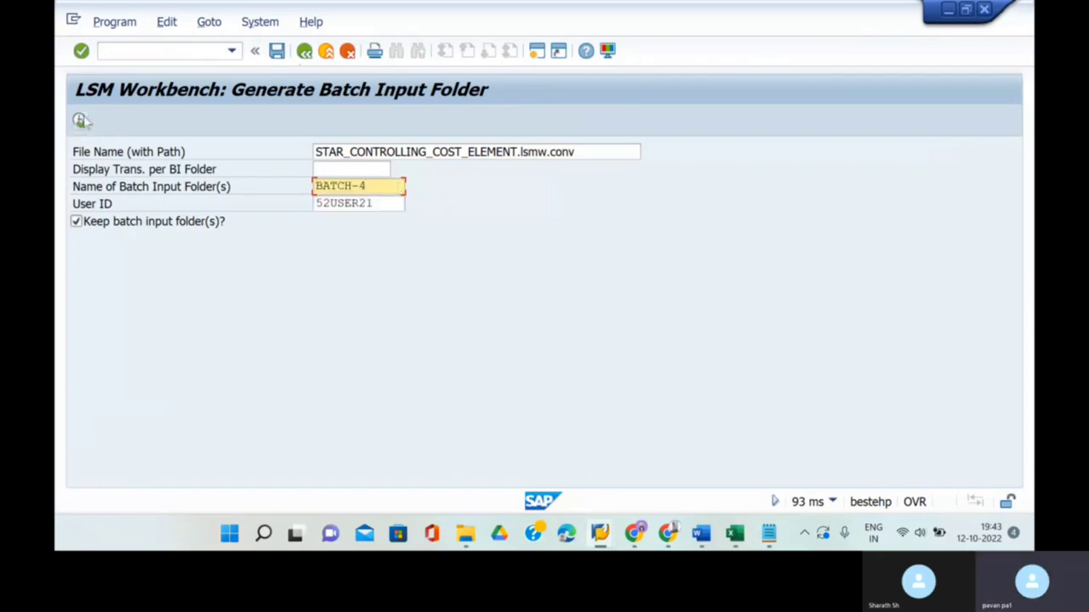
left_click(80, 119)
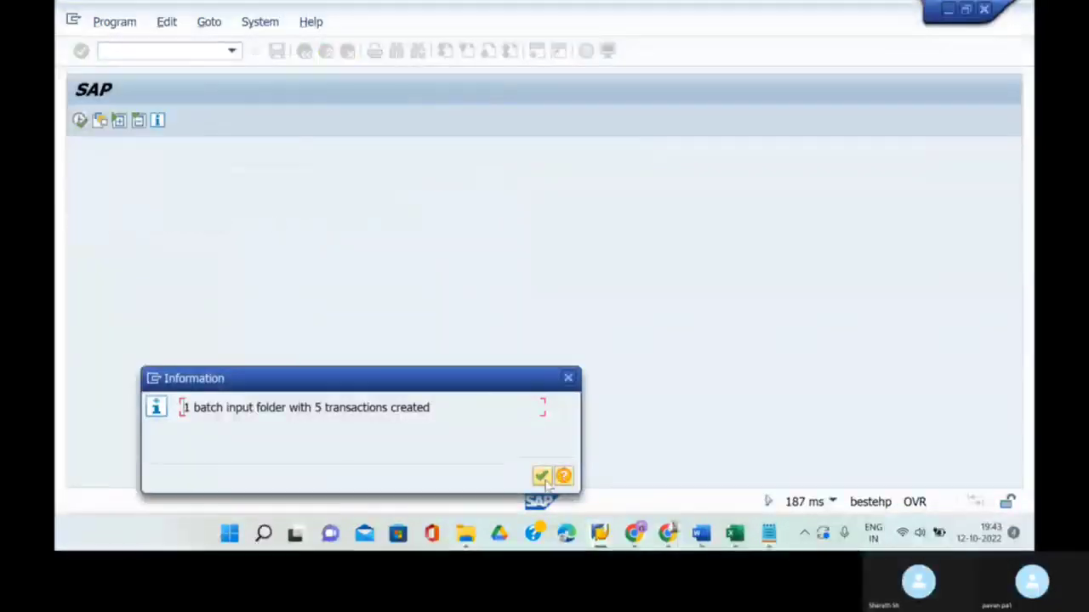
left_click(539, 474)
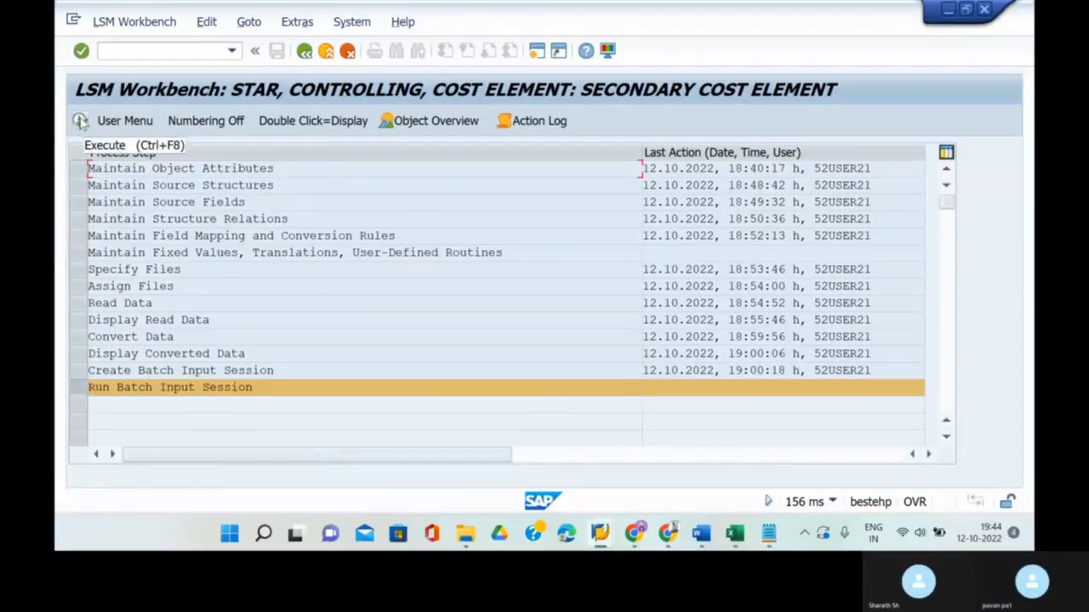
left_click(80, 121)
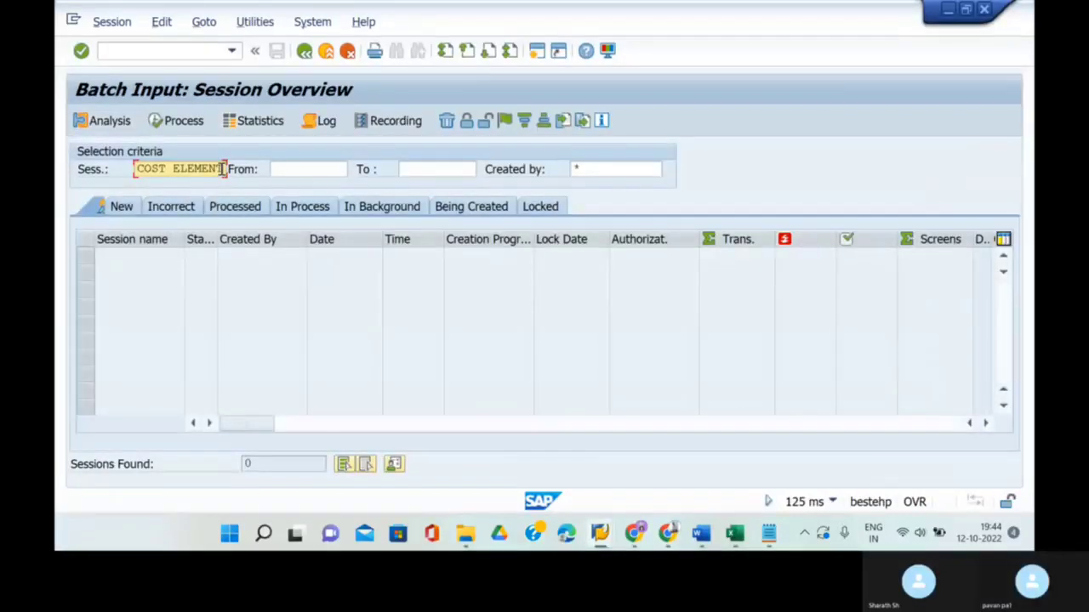
- Filter sessions by the training user with a blank session name, listing all 28 including BATCH-1 to BATCH-4
key("BackSpace")
key("BackSpace")
key("BackSpace")
key("BackSpace")
key("BackSpace")
key("BackSpace")
key("BackSpace")
key("BackSpace")
key("BackSpace")
key("BackSpace")
key("BackSpace")
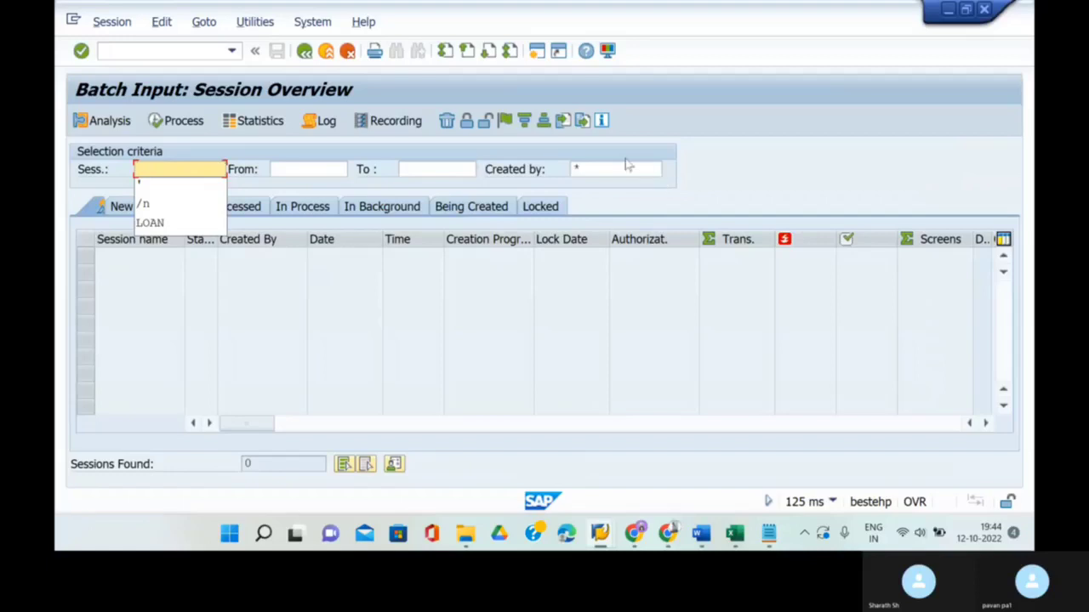
left_click(625, 168)
key("BackSpace")
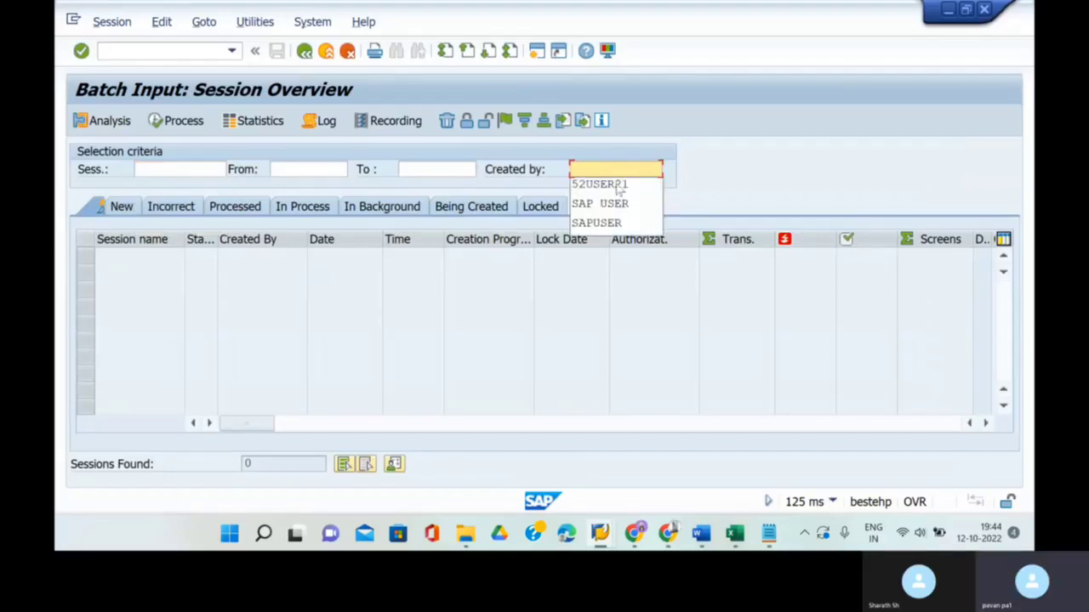
left_click(619, 185)
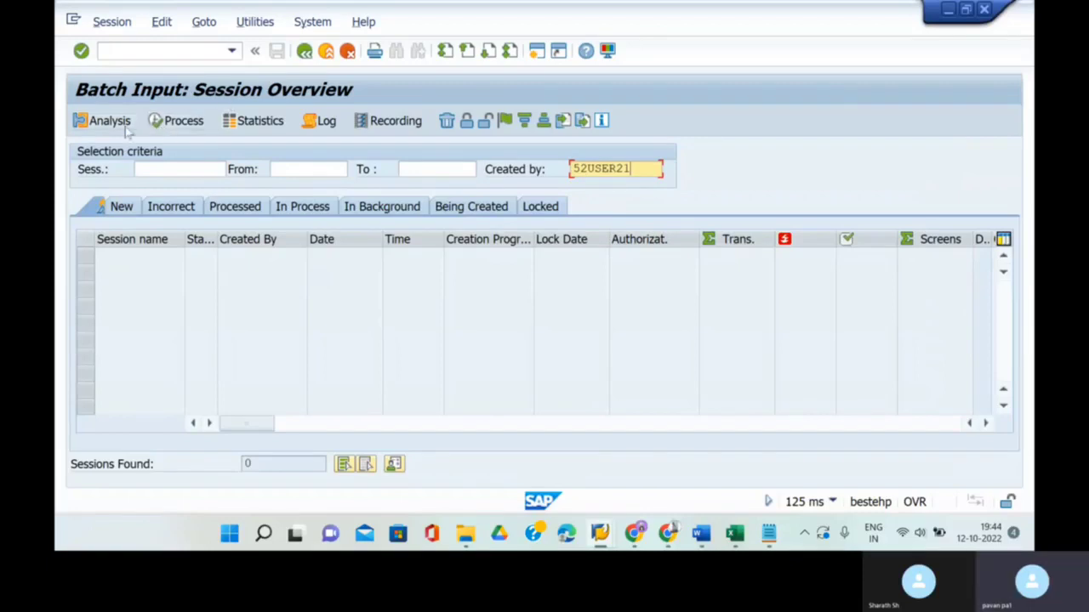
left_click(173, 124)
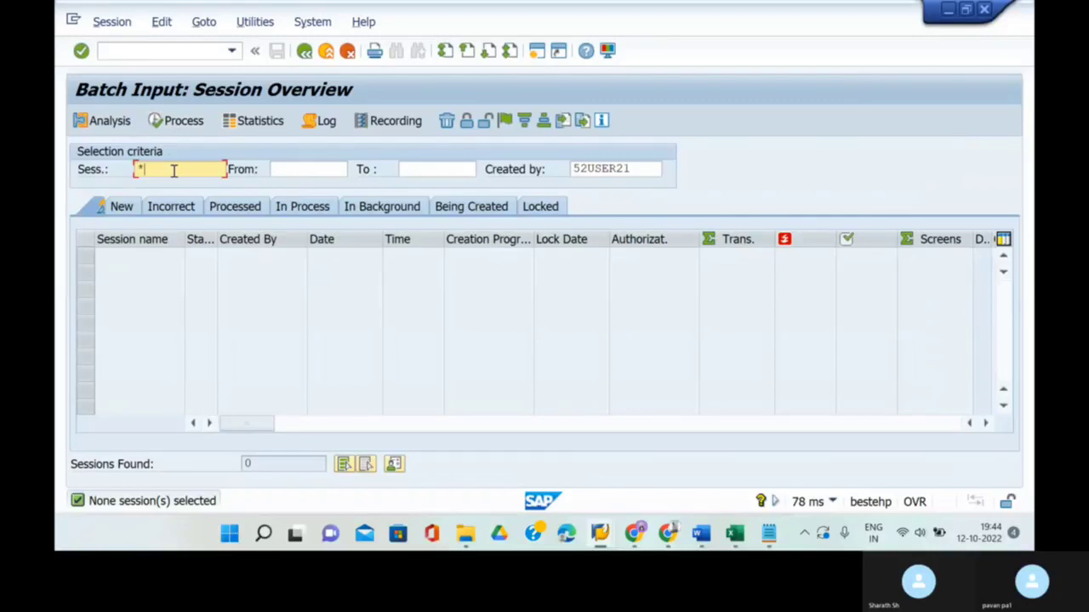
key("BackSpace")
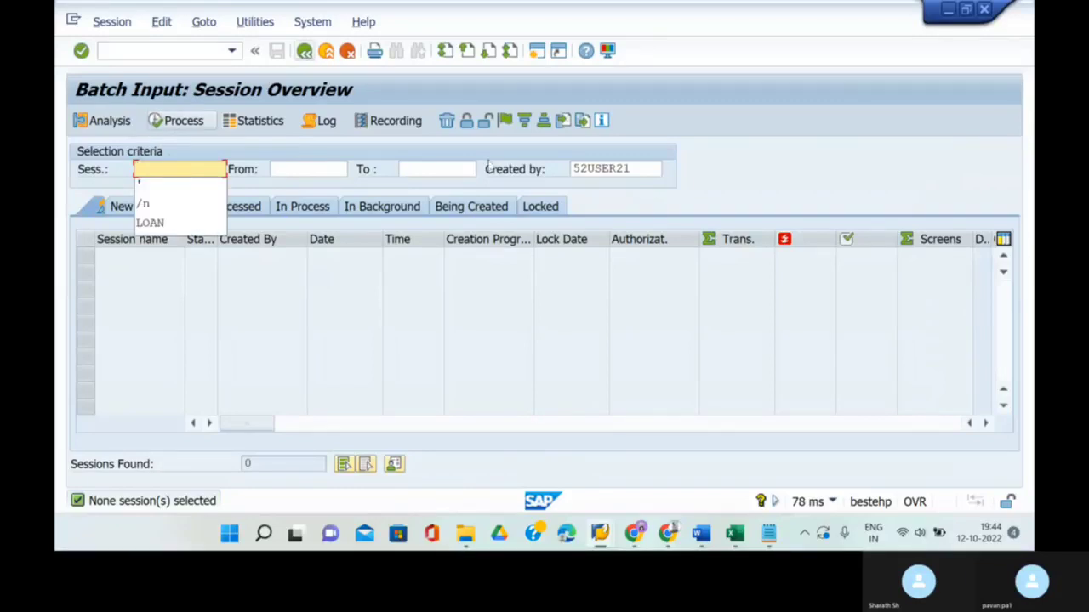
left_click(638, 169)
key("Return")
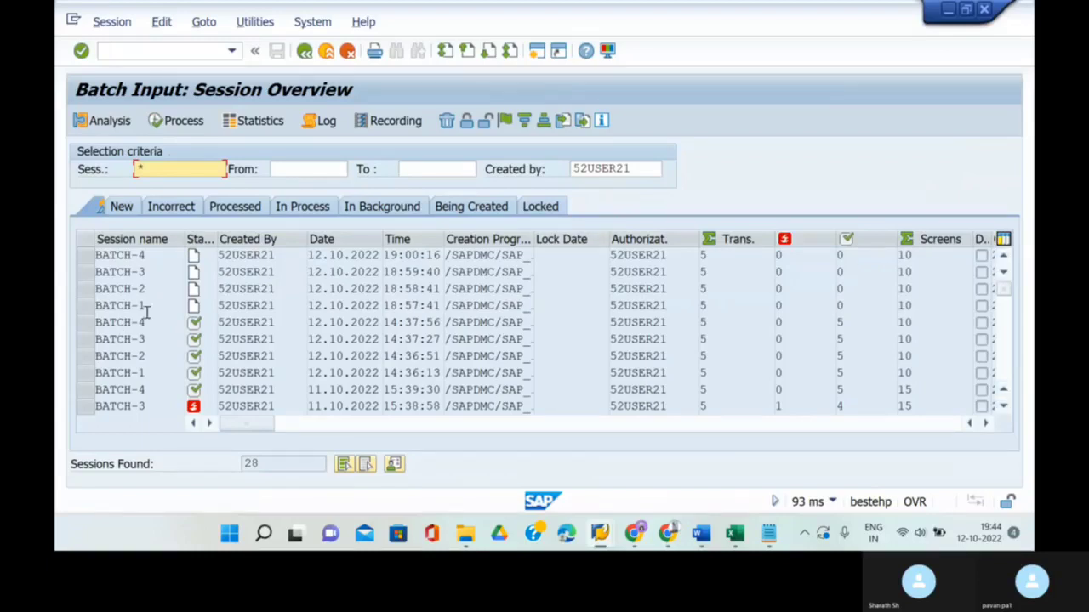
- Start processing BATCH-1 in the foreground with Extended log turned on
left_click(86, 306)
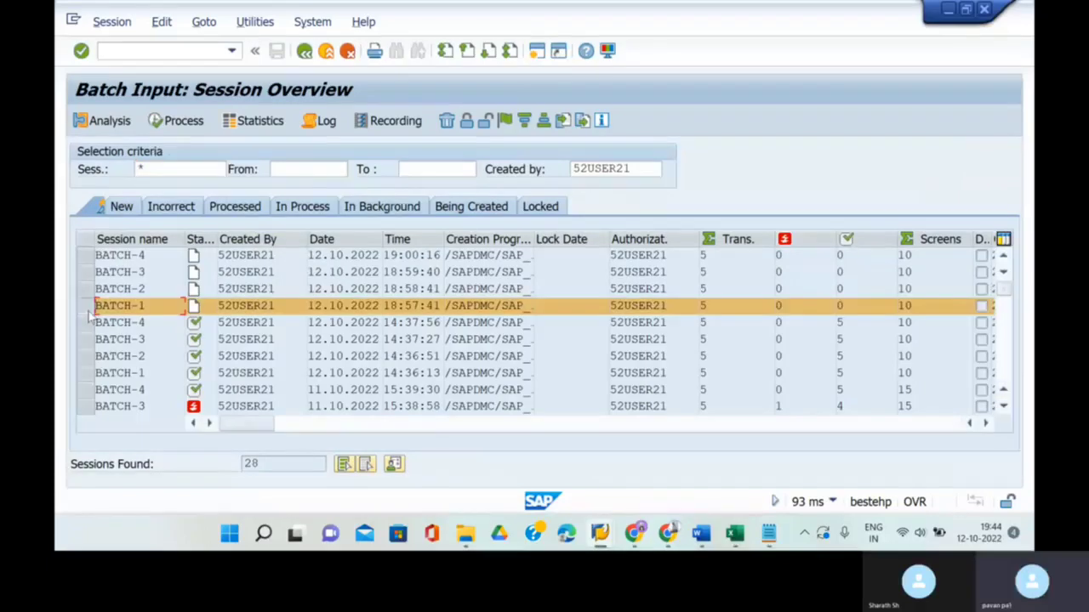
left_click(174, 123)
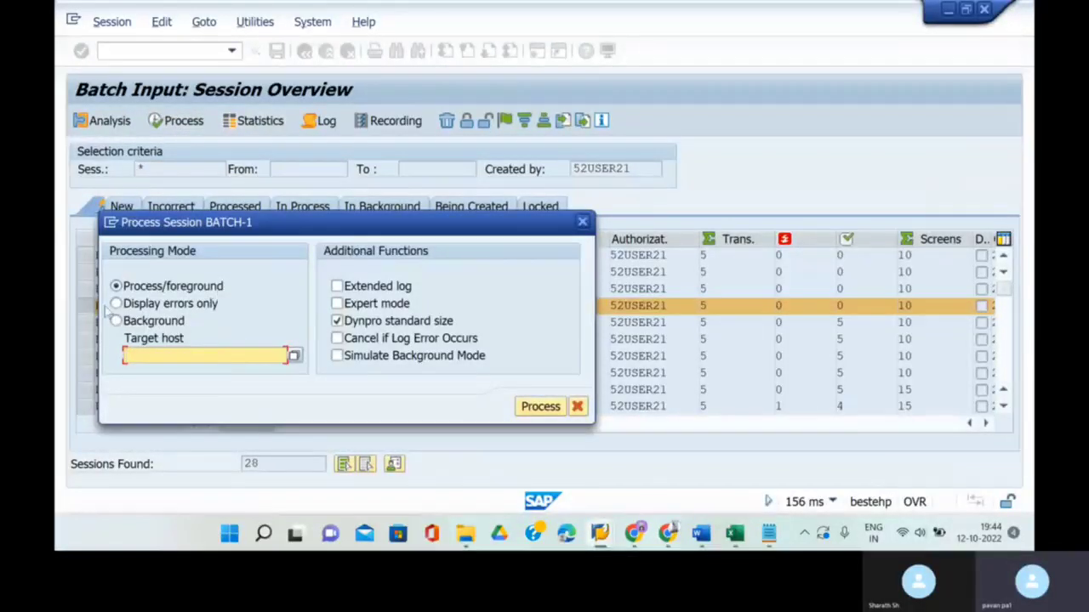
left_click(347, 291)
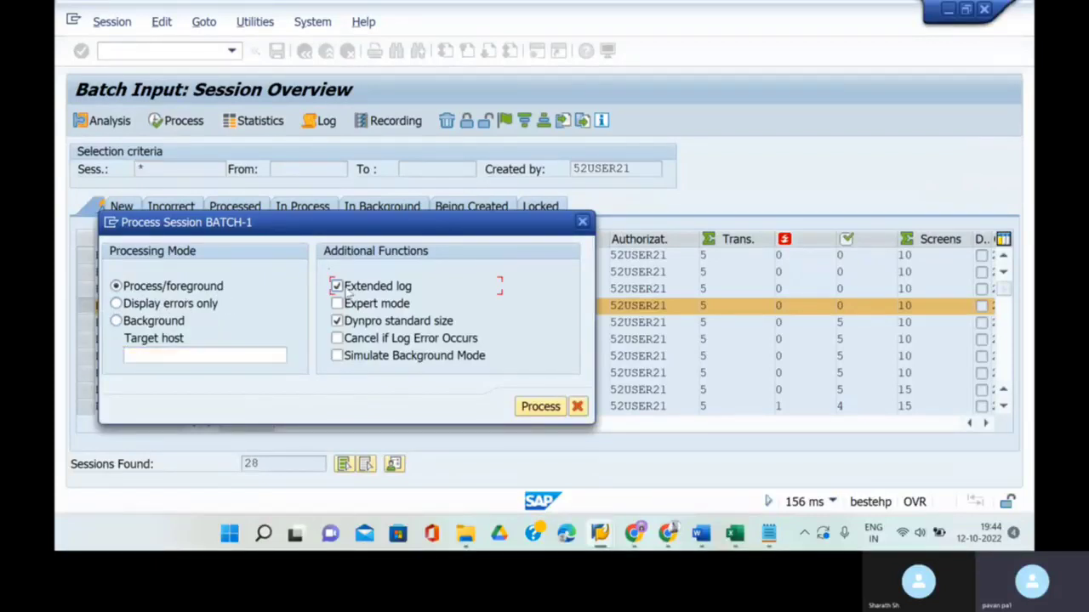
left_click(540, 406)
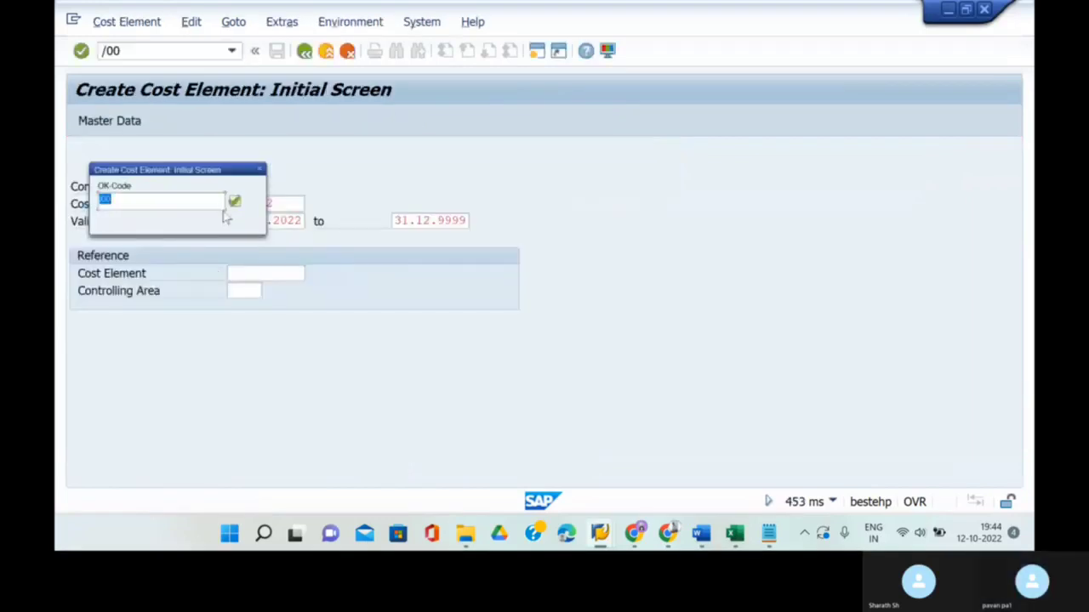
- Confirm each screen to save cost elements 400602 through 400606, then return to the session overview
left_click_drag(197, 167, 606, 163)
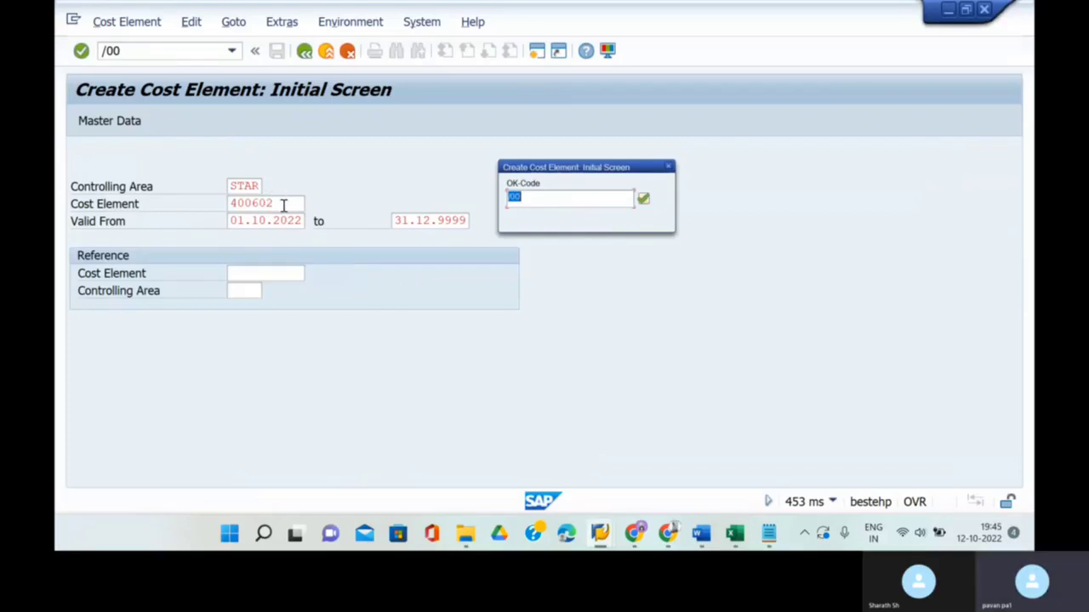
key("Return")
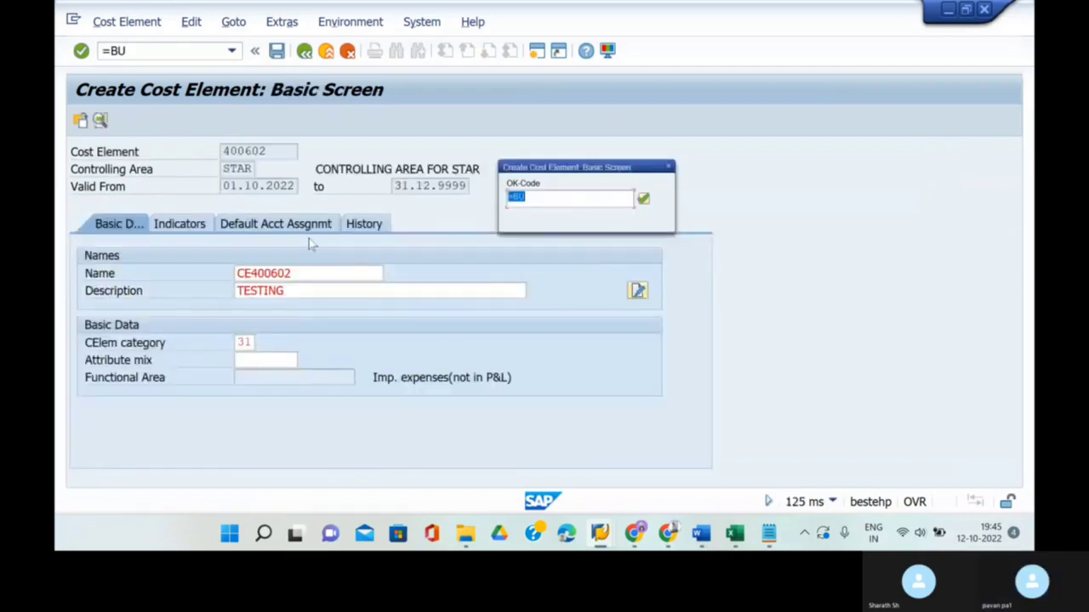
key("Return")
key("Return")
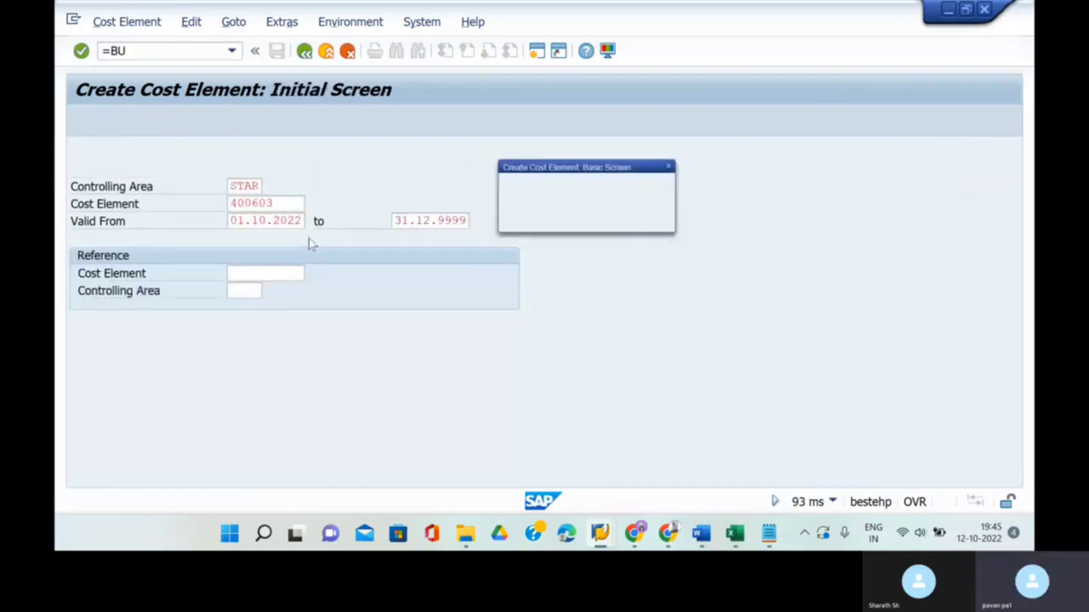
key("Return")
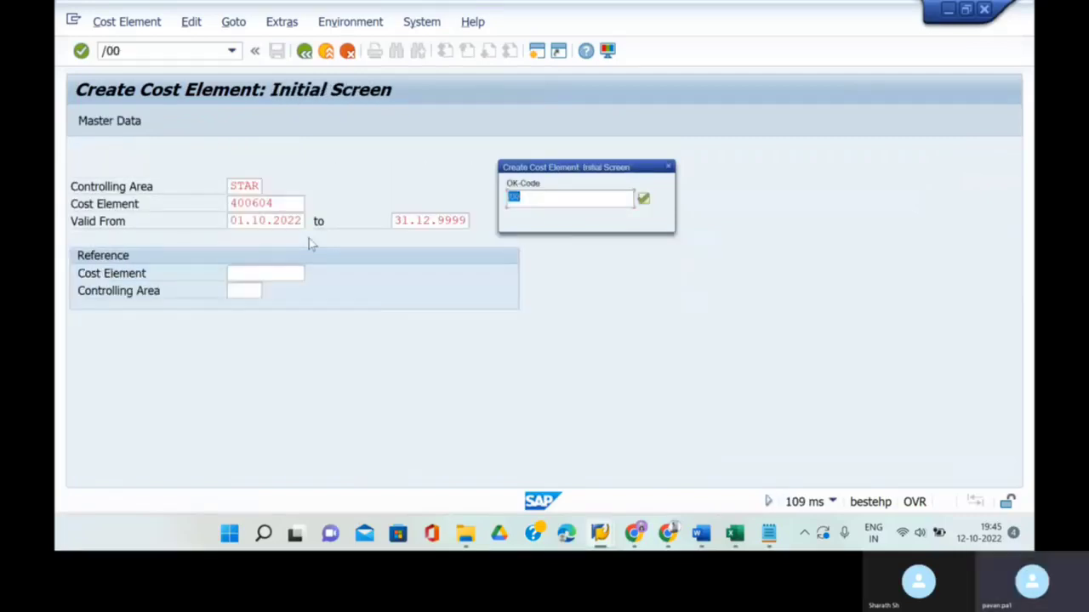
key("Return")
key("Return")
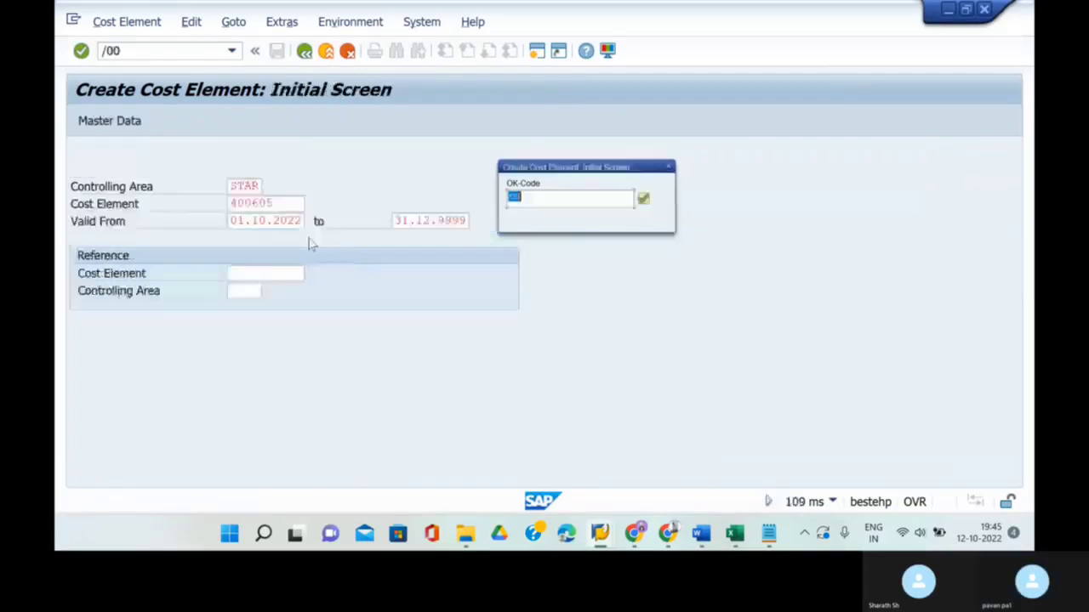
key("Return")
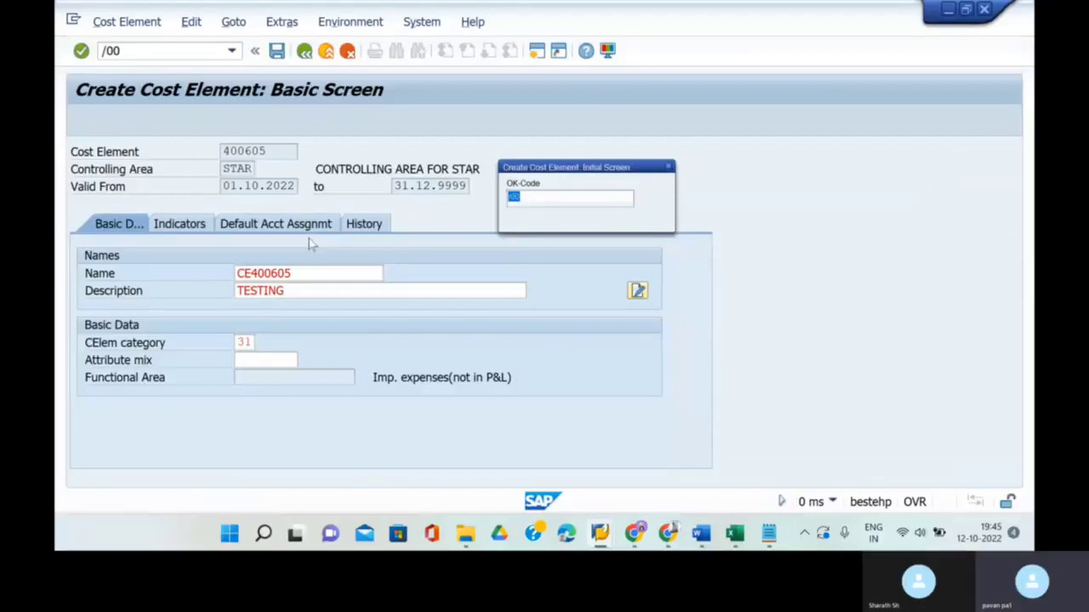
key("Return")
key("Return")
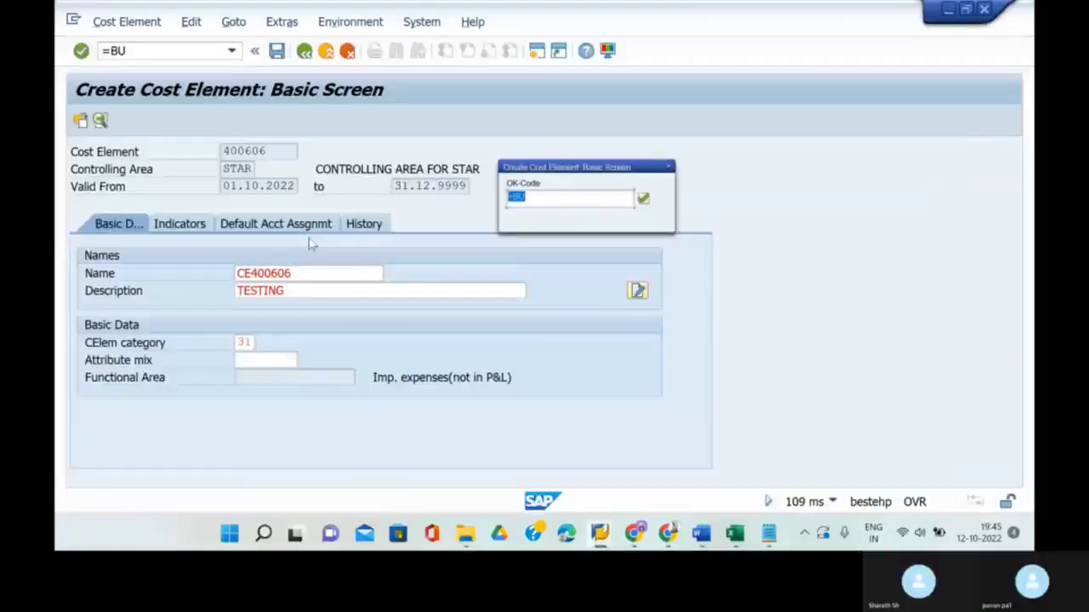
key("Return")
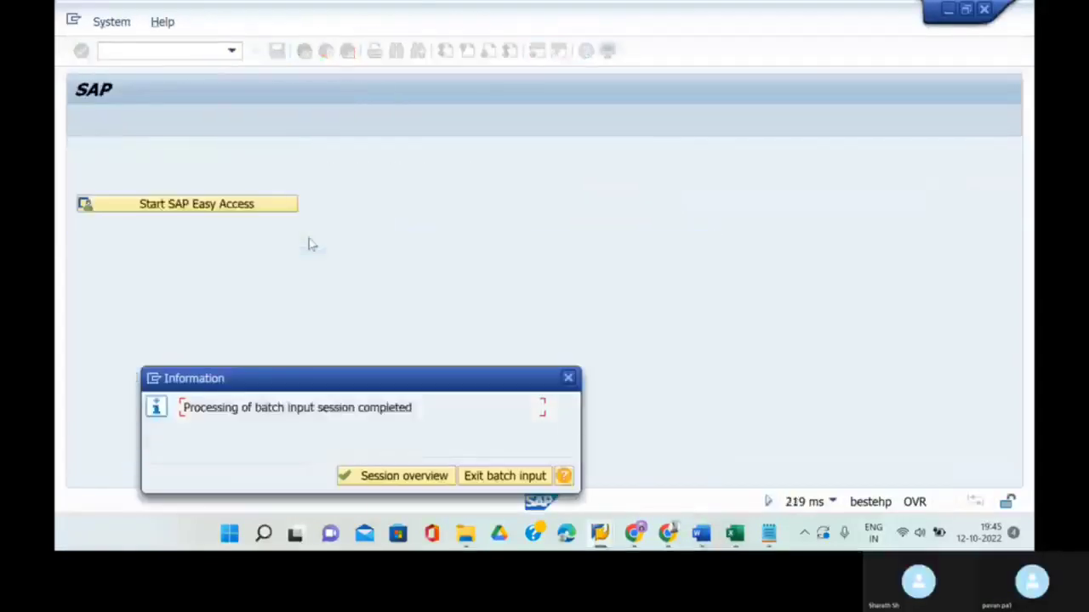
left_click(393, 478)
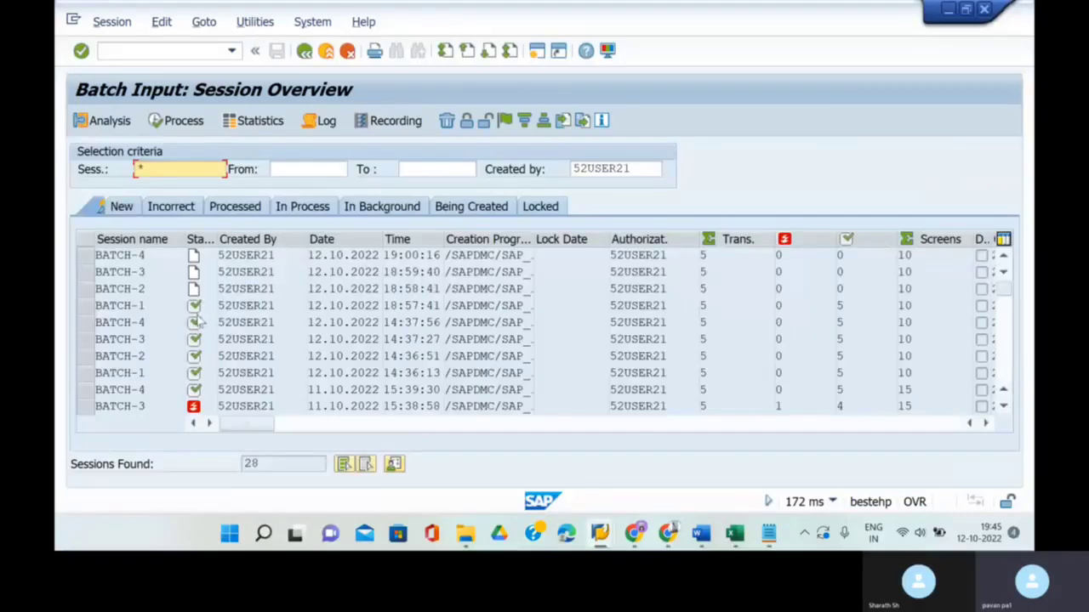
- Process BATCH-2 with Display errors only and extended log, completing 5 transactions with 0 errors
left_click(89, 289)
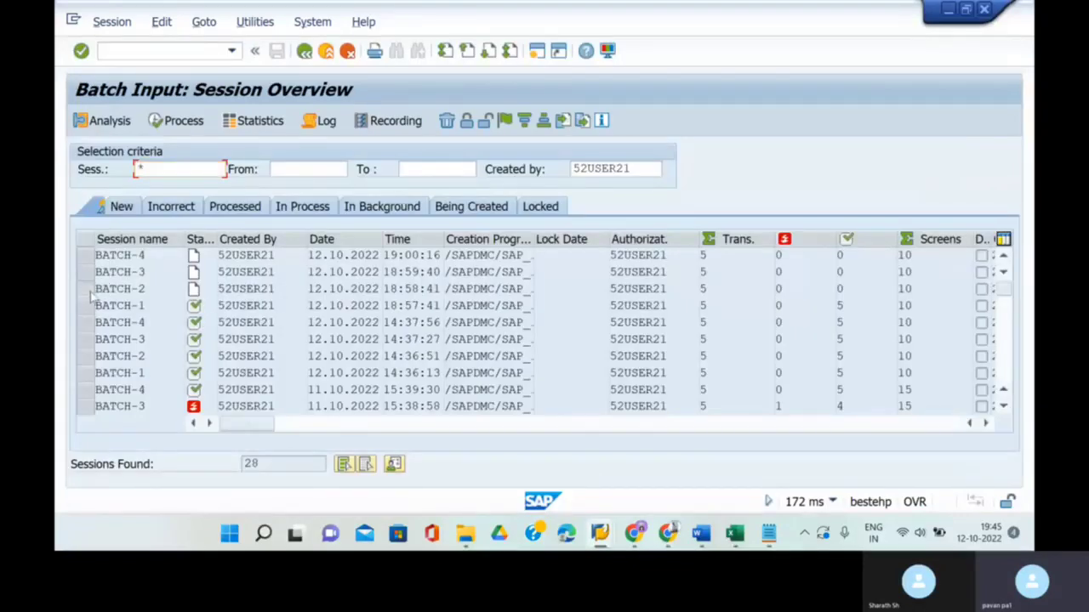
left_click(185, 122)
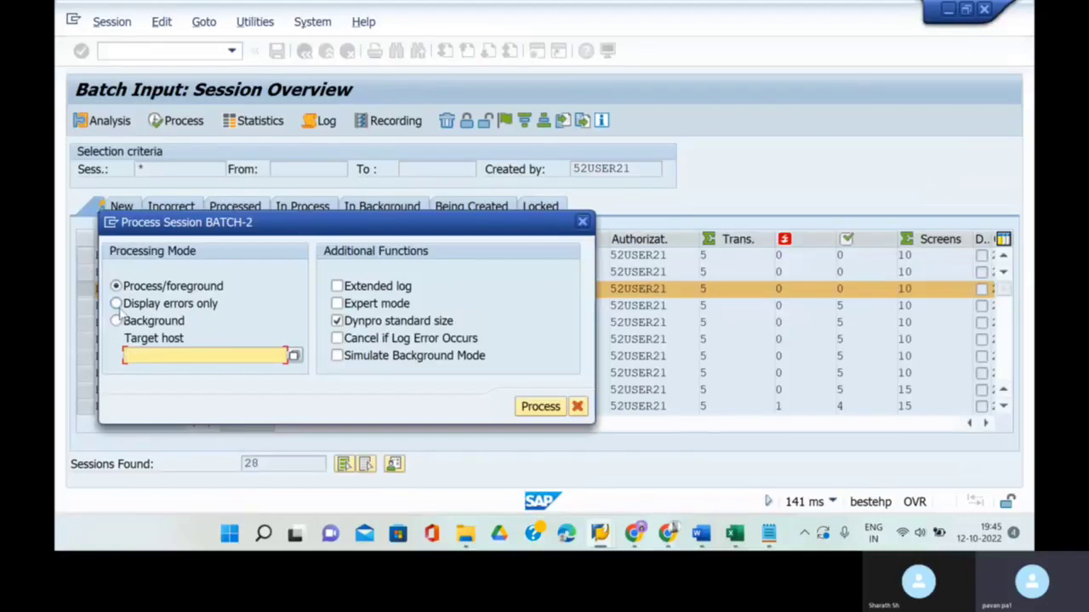
left_click(116, 303)
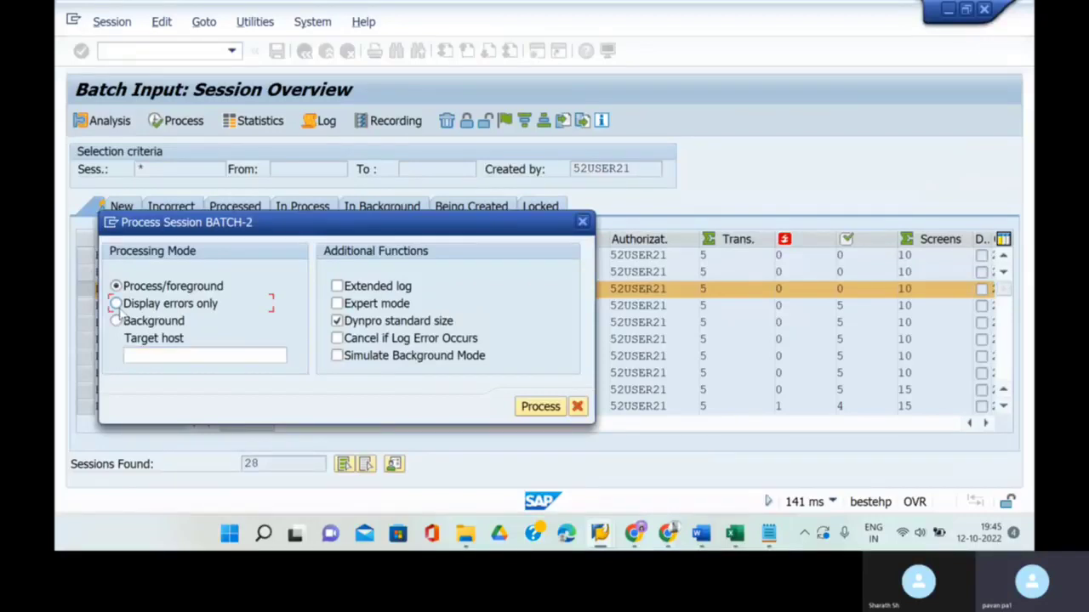
left_click(337, 286)
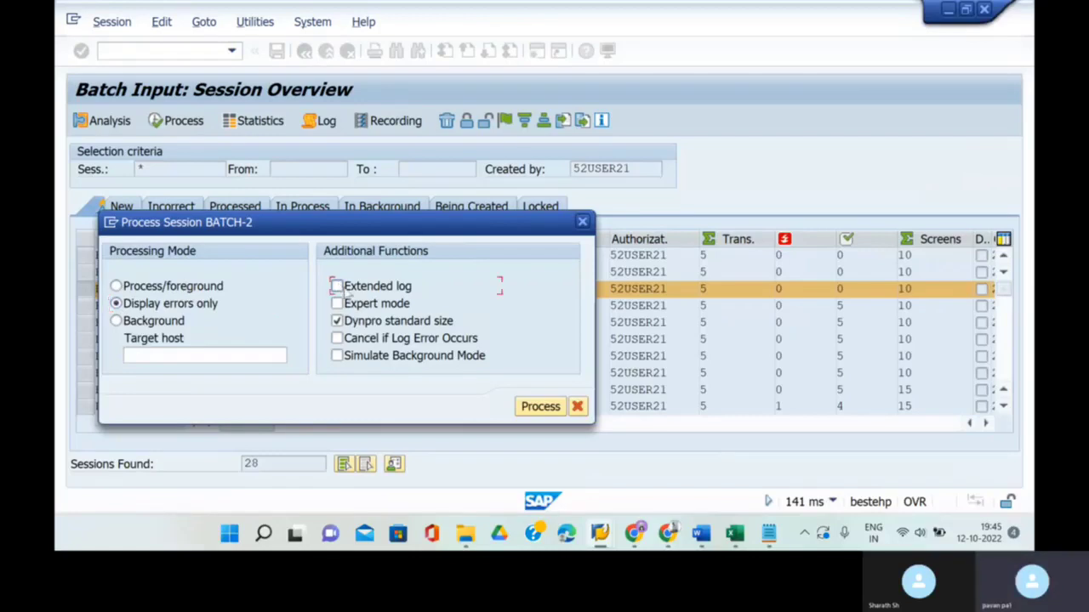
left_click(541, 406)
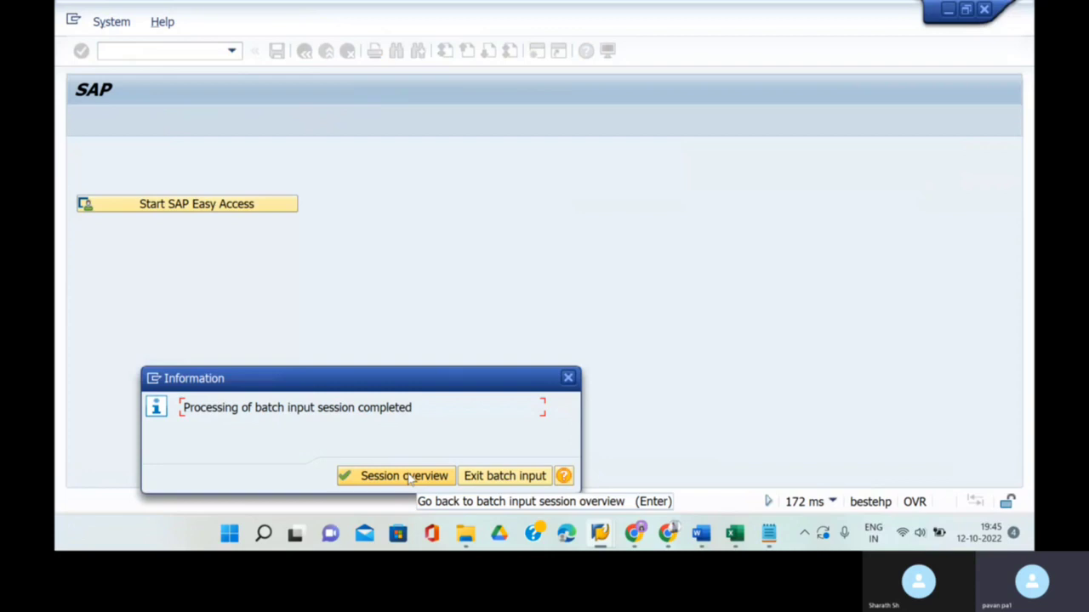
left_click(410, 476)
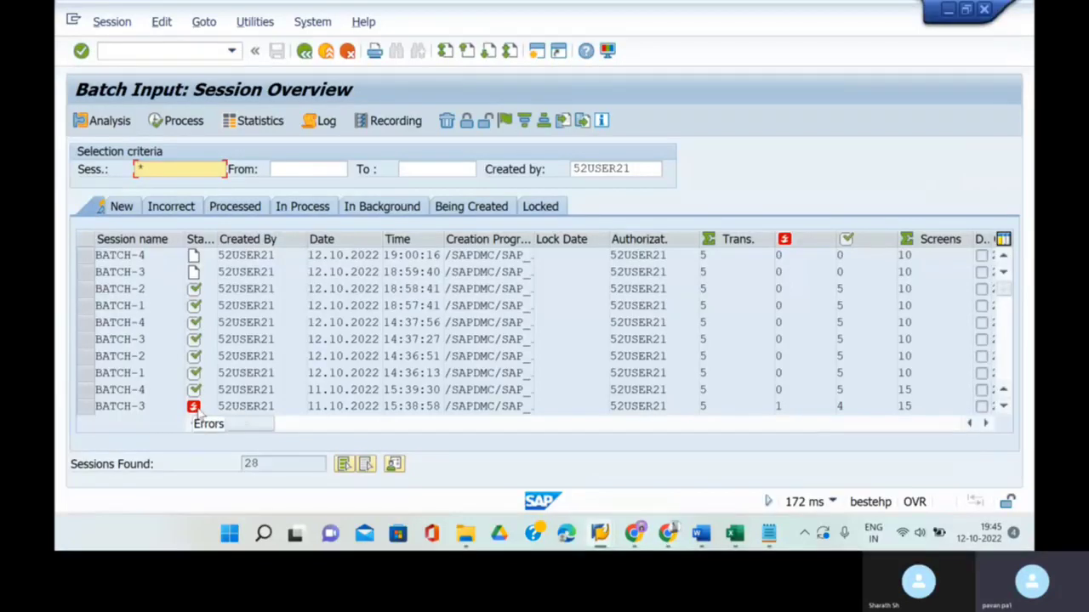
- Submit the BATCH-3 session from 18:59:40 for background processing
left_click(92, 274)
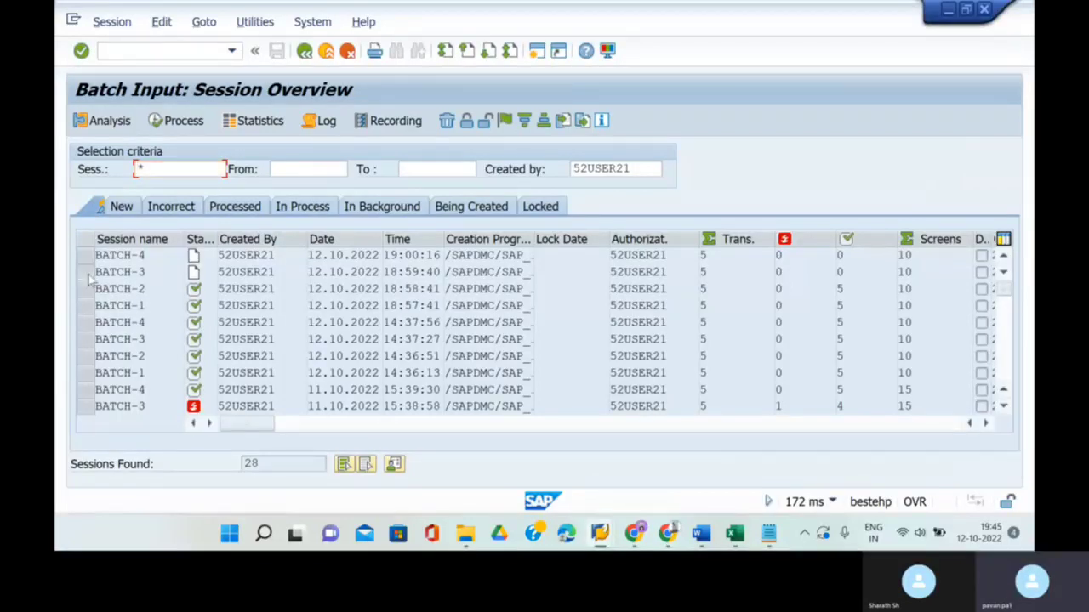
left_click(181, 121)
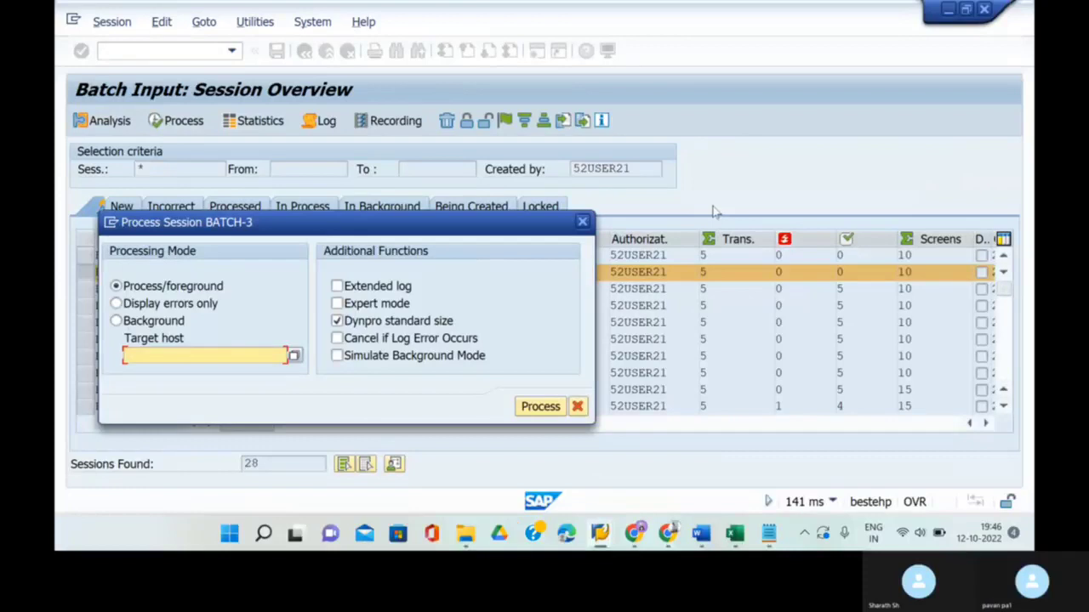
left_click(116, 321)
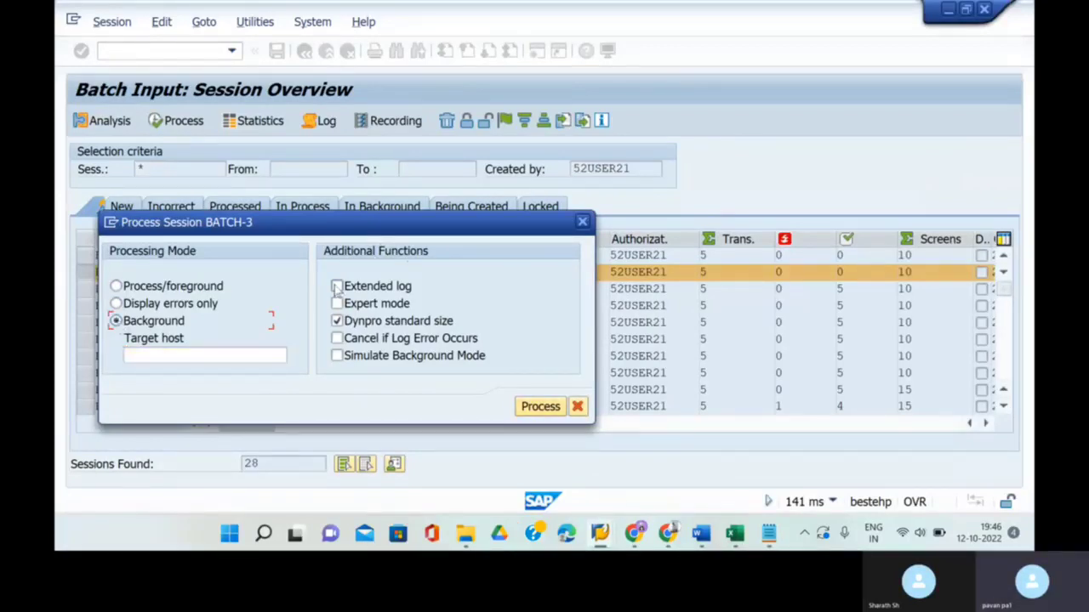
left_click(540, 407)
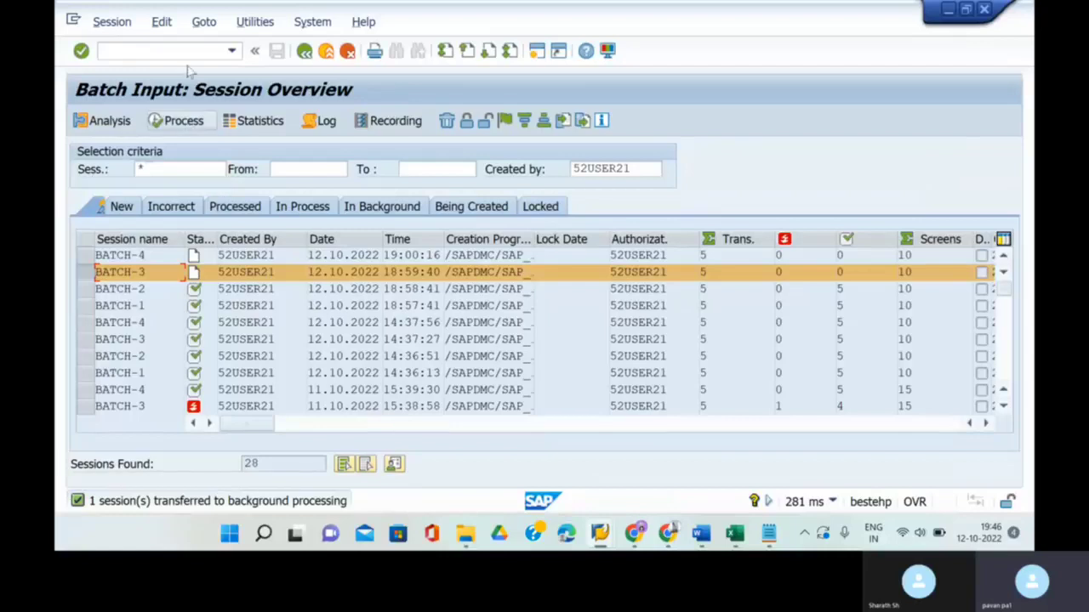
- Reload the session overview twice with /nsm35 to refresh the session statuses
left_click(162, 51)
type("/n")
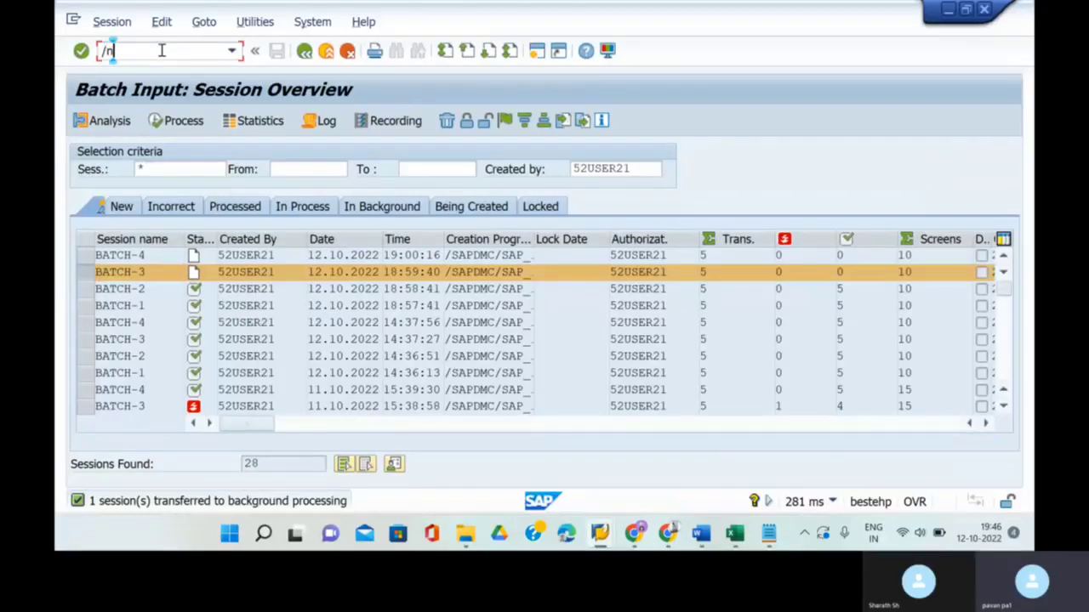
type("sm35")
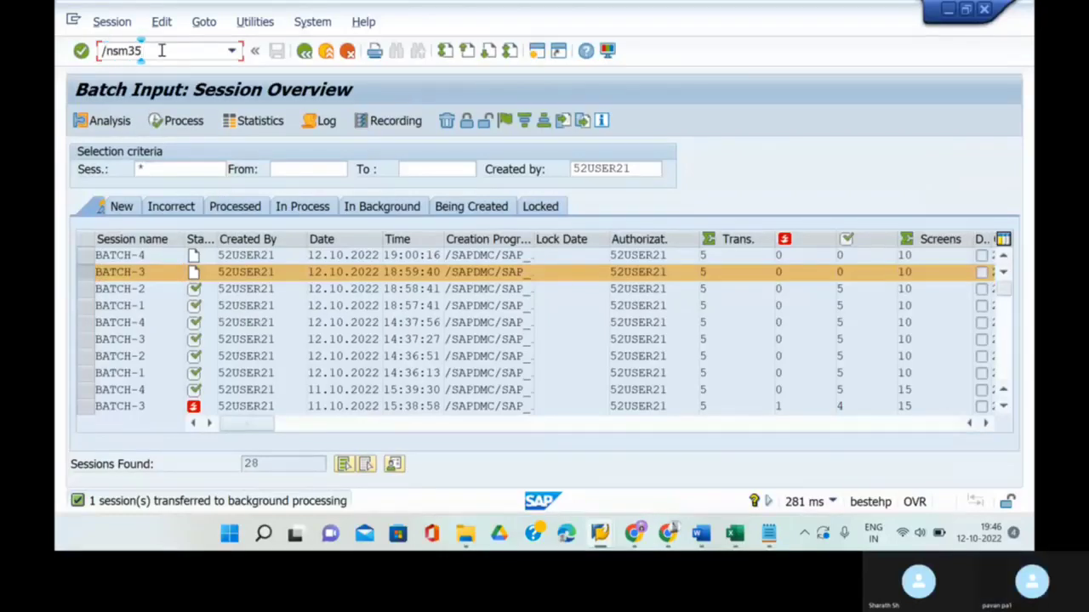
key("Return")
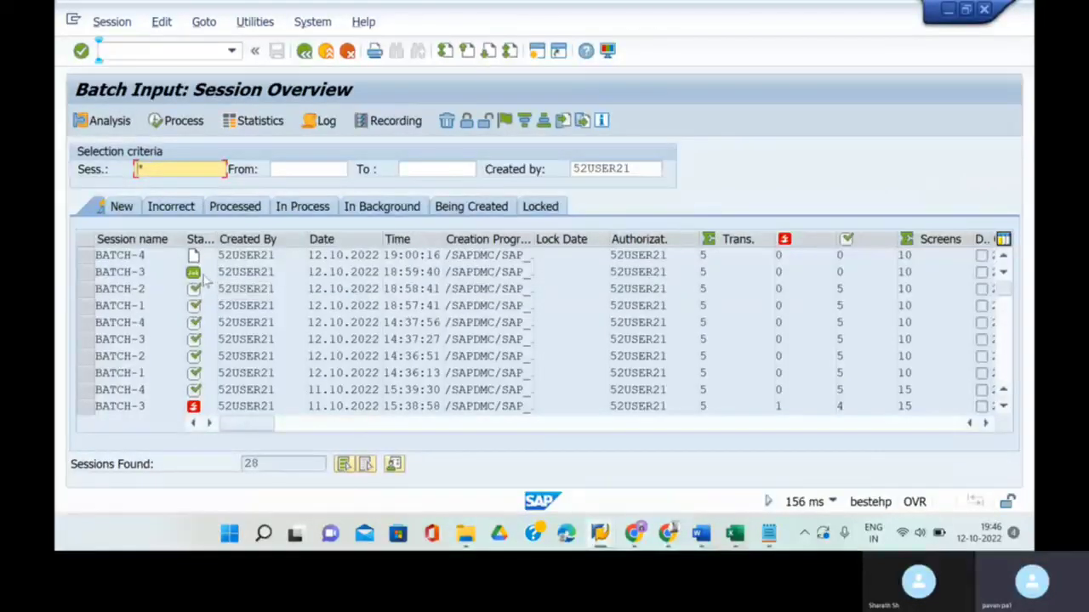
left_click(162, 51)
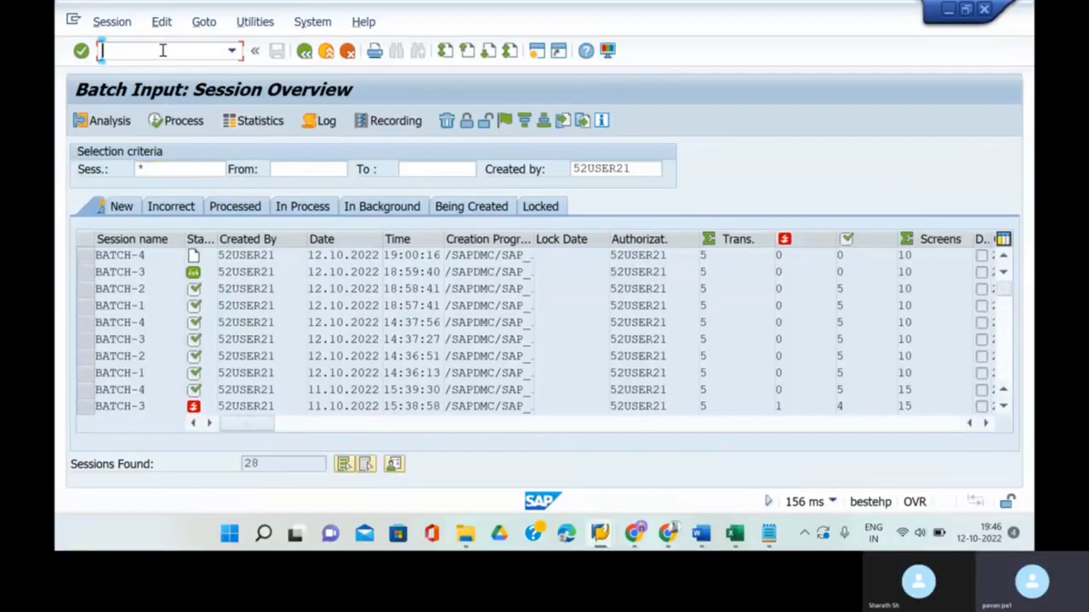
type("/nsm35")
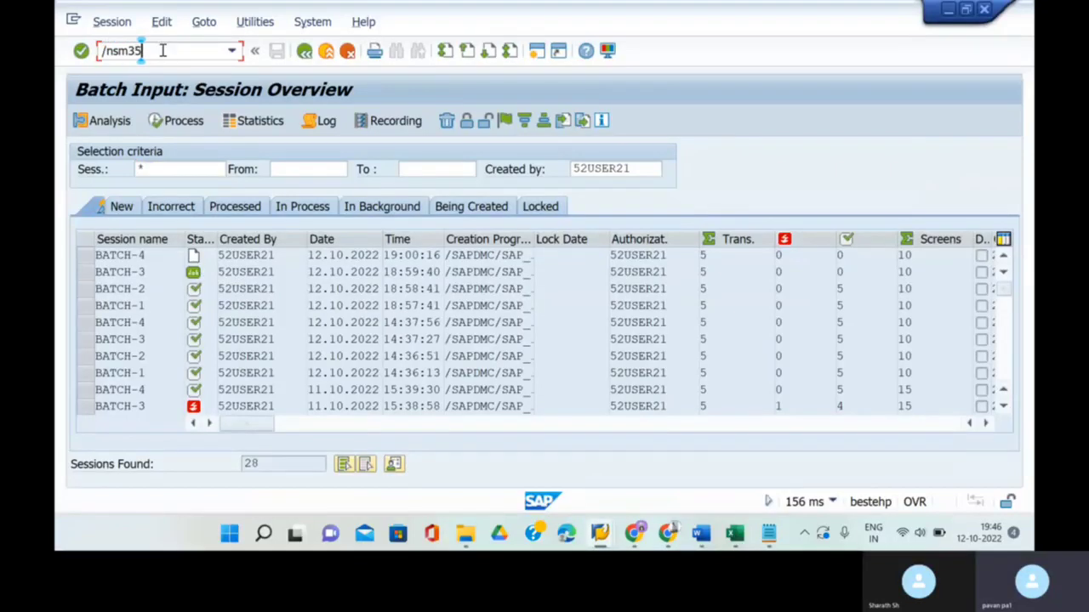
key("Return")
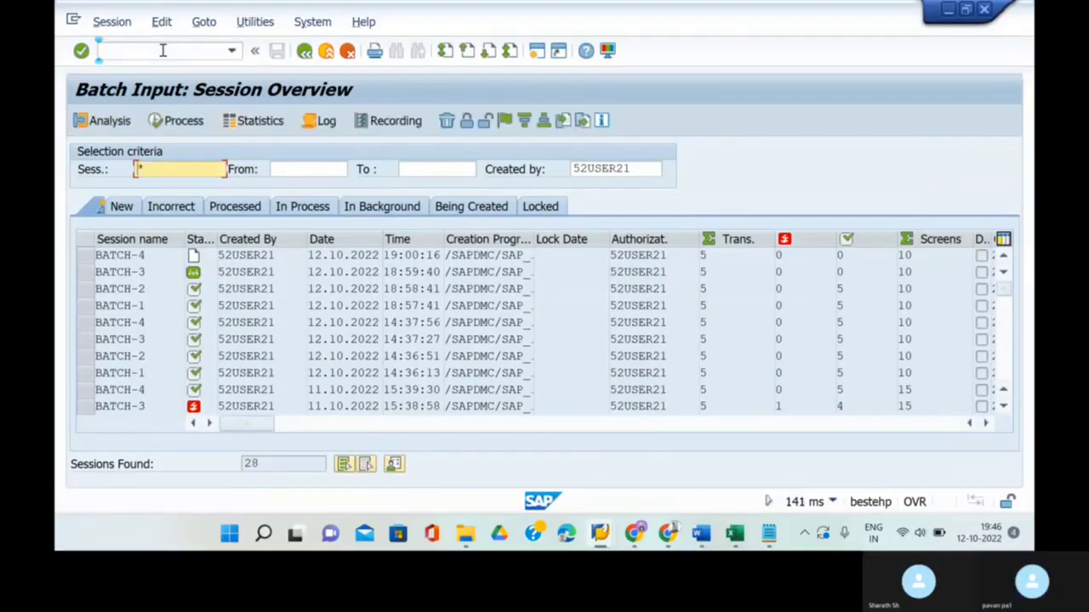
- Review BATCH-3's transaction analysis, then refresh the session overview with /nsm35
left_click(88, 272)
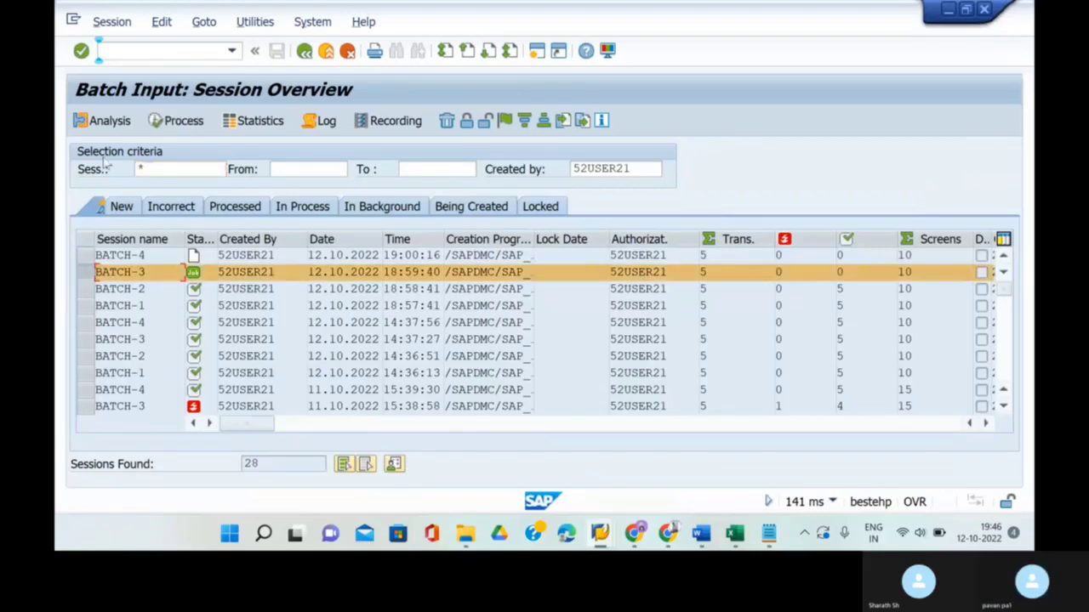
left_click(102, 121)
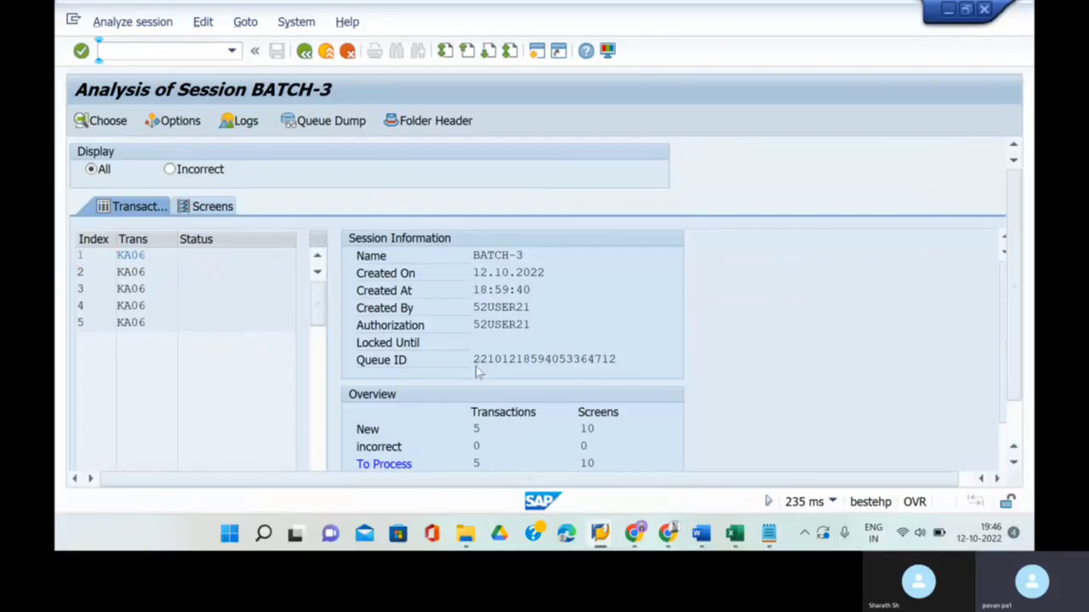
scroll(479, 372, "down", 3)
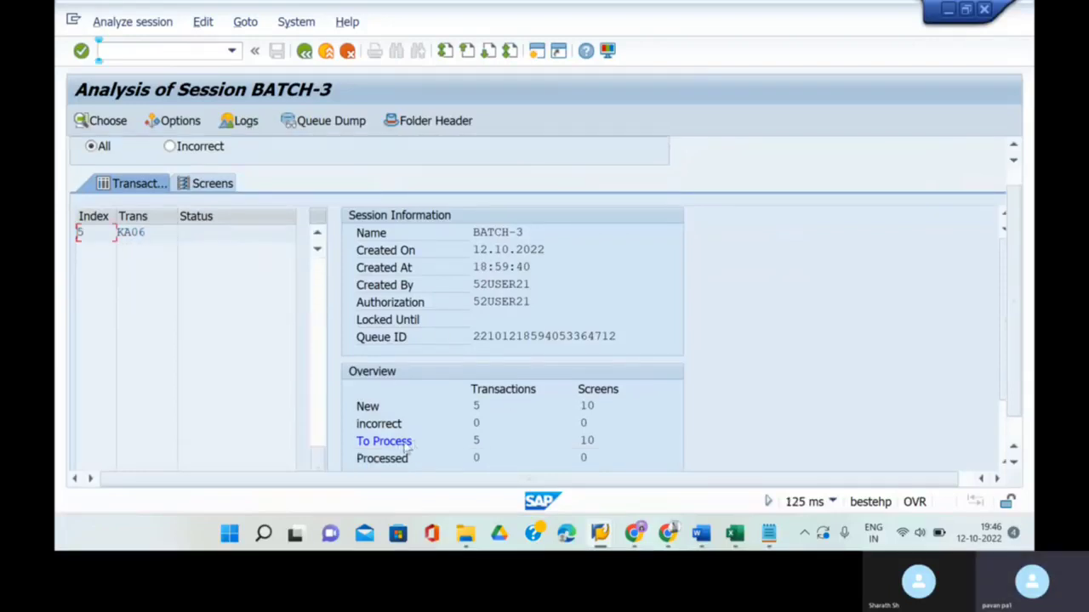
left_click(304, 53)
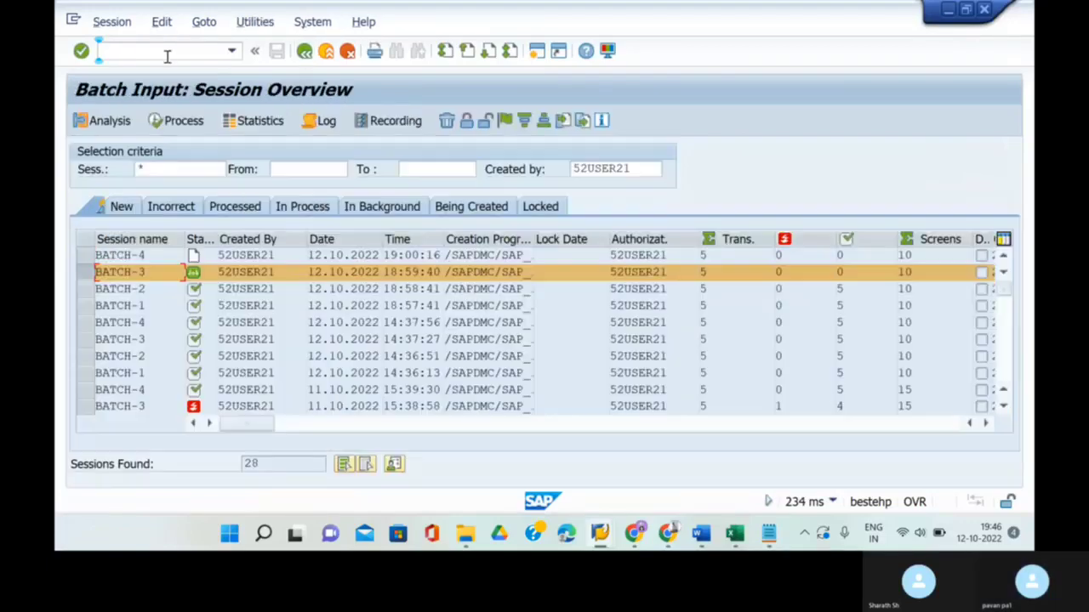
type("/nsm35")
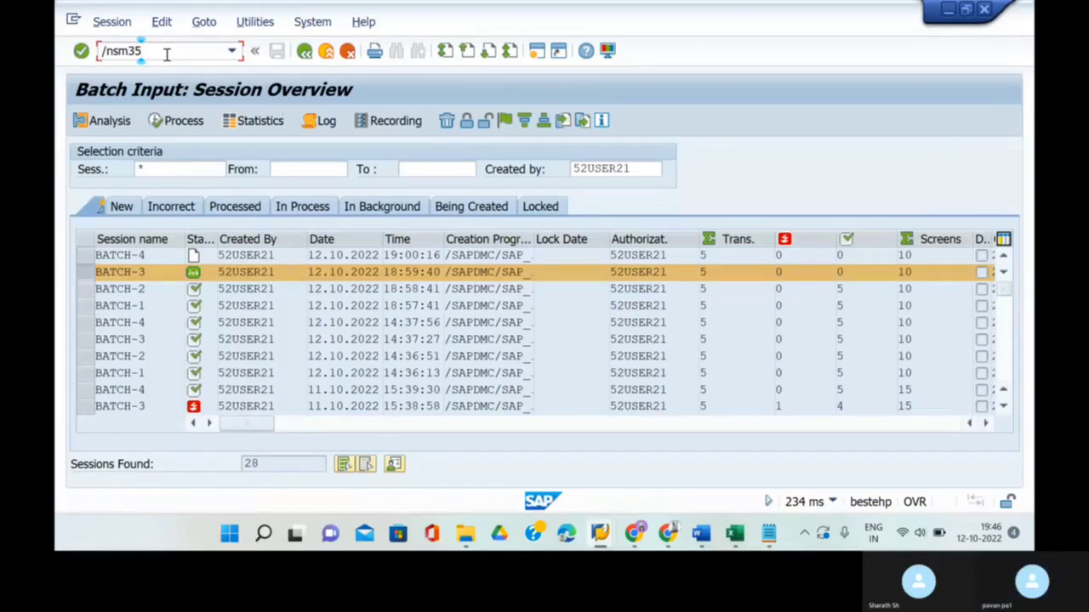
key("Return")
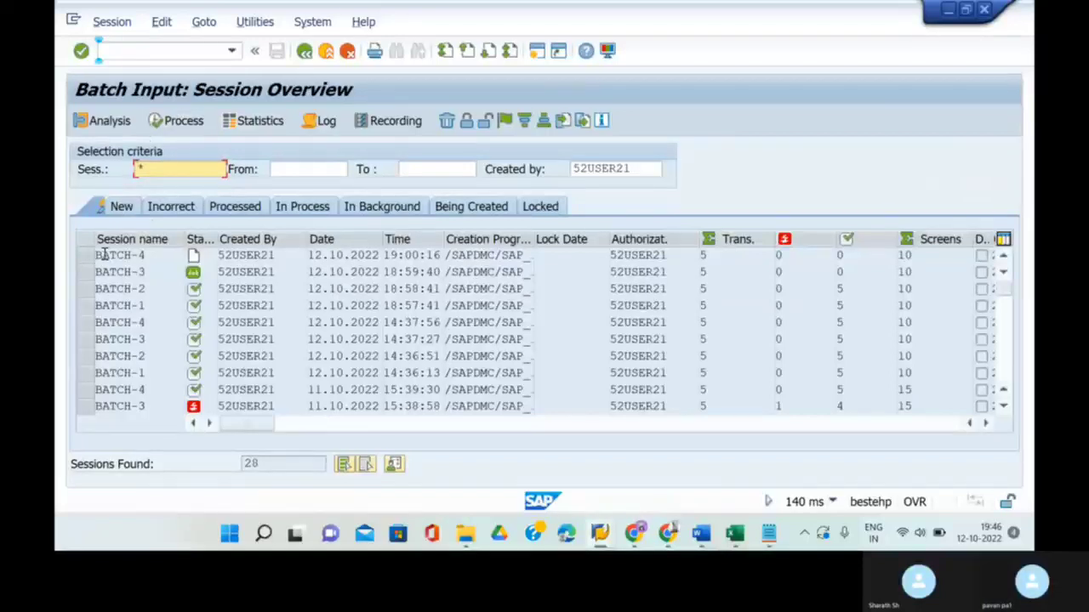
- Recheck BATCH-3's transactions and screens and refresh SM35 until BATCH-3 shows Processed
left_click(85, 272)
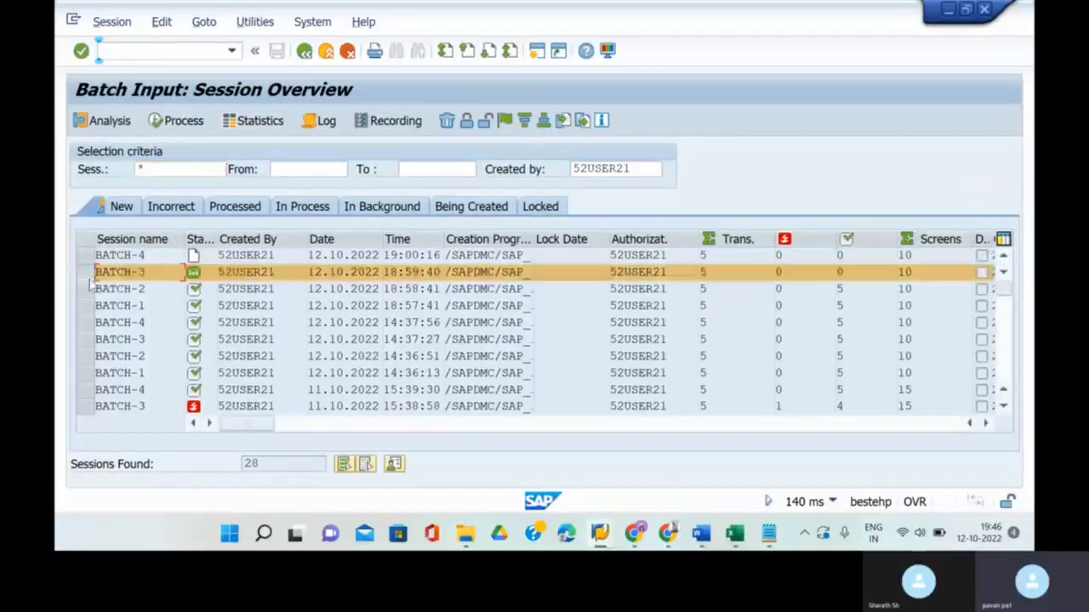
left_click(109, 121)
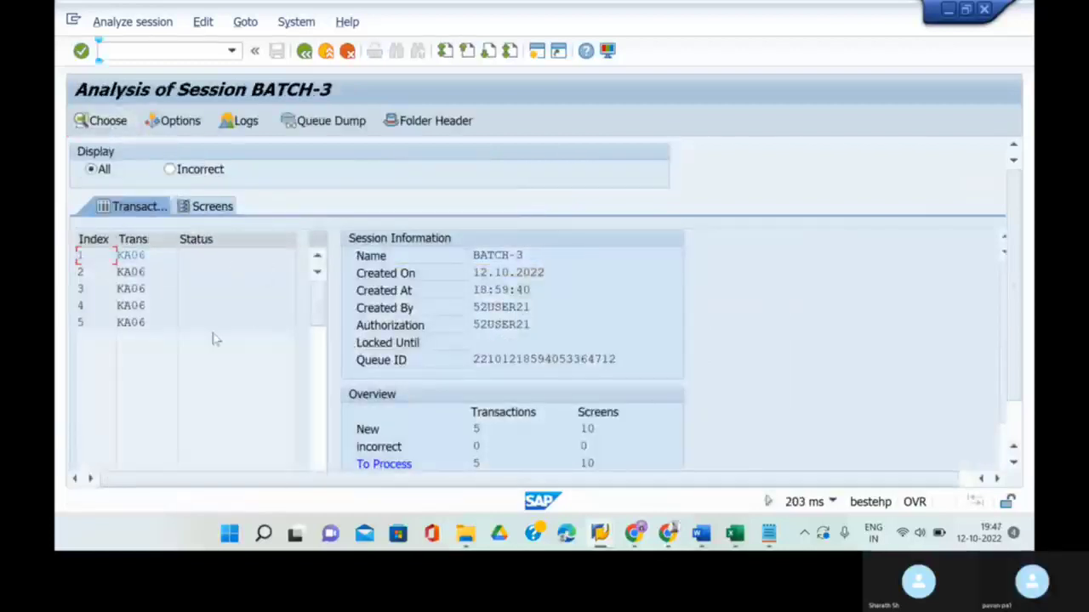
left_click(218, 212)
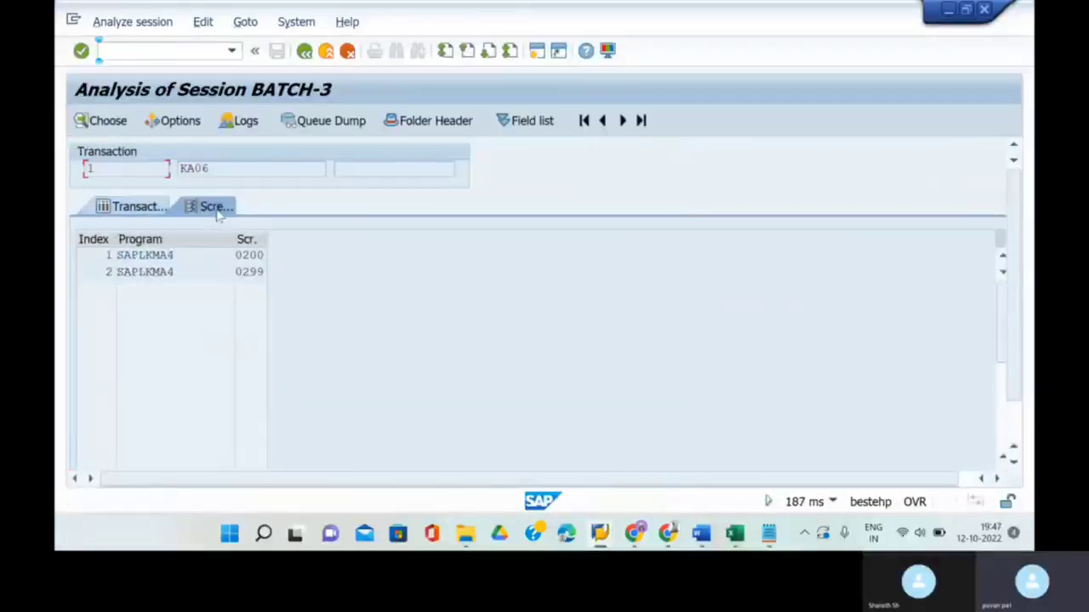
left_click(304, 52)
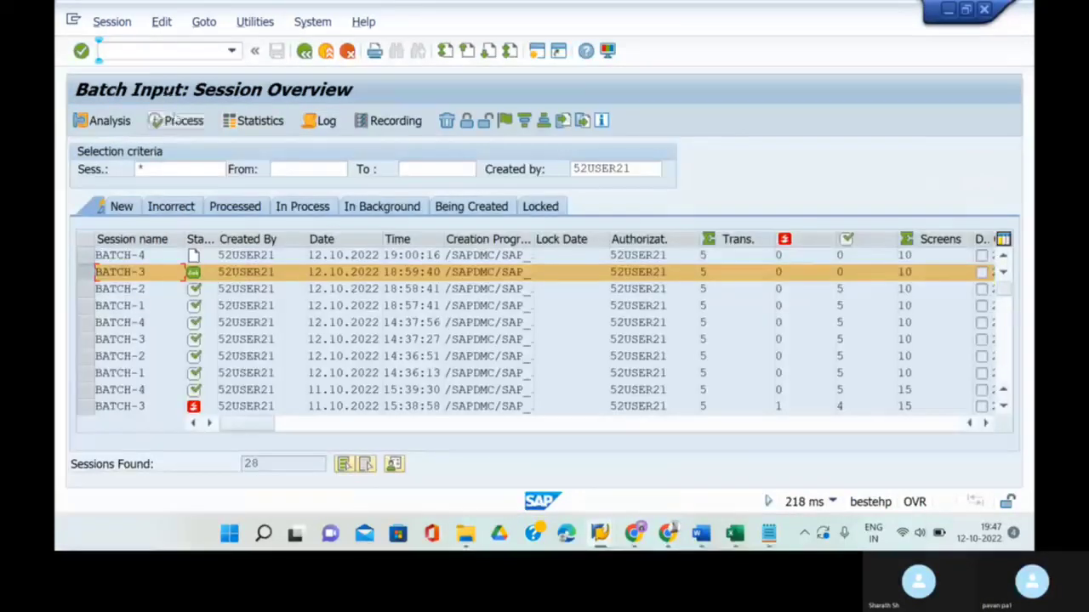
left_click(119, 126)
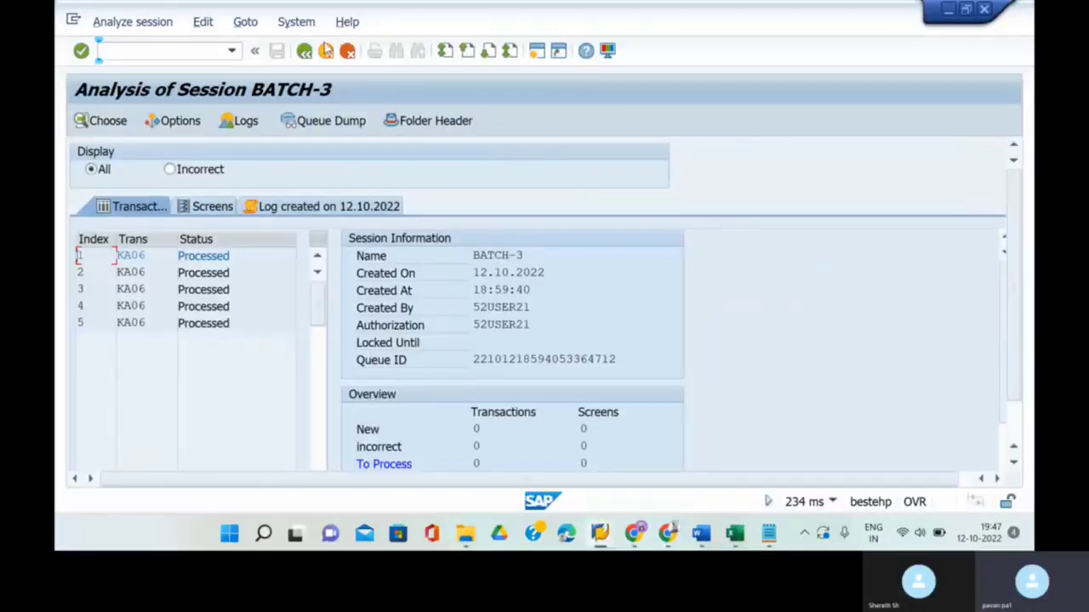
left_click(302, 51)
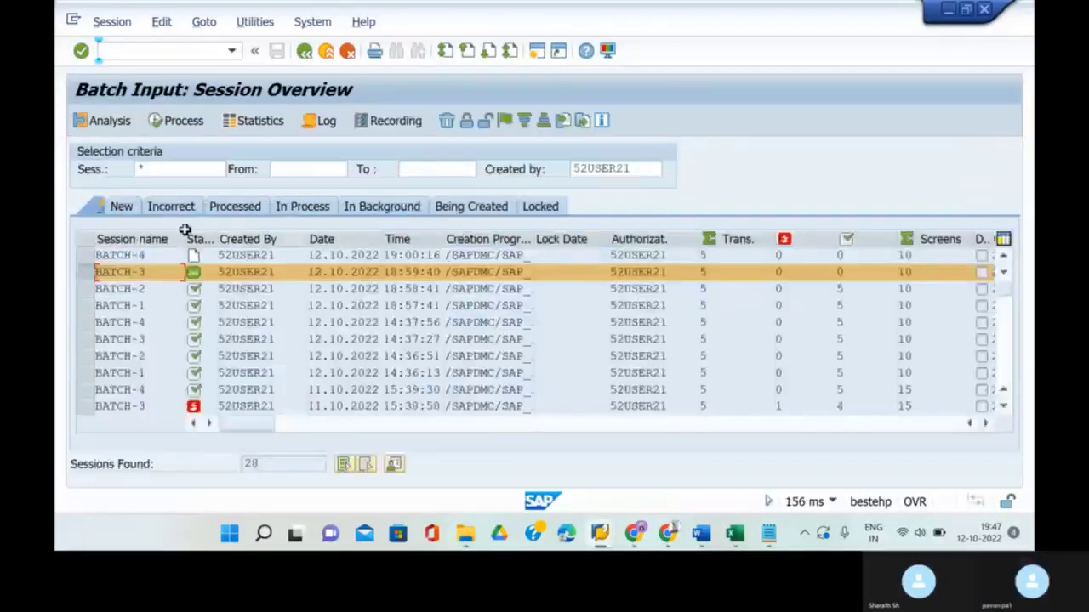
left_click(145, 53)
type("/n")
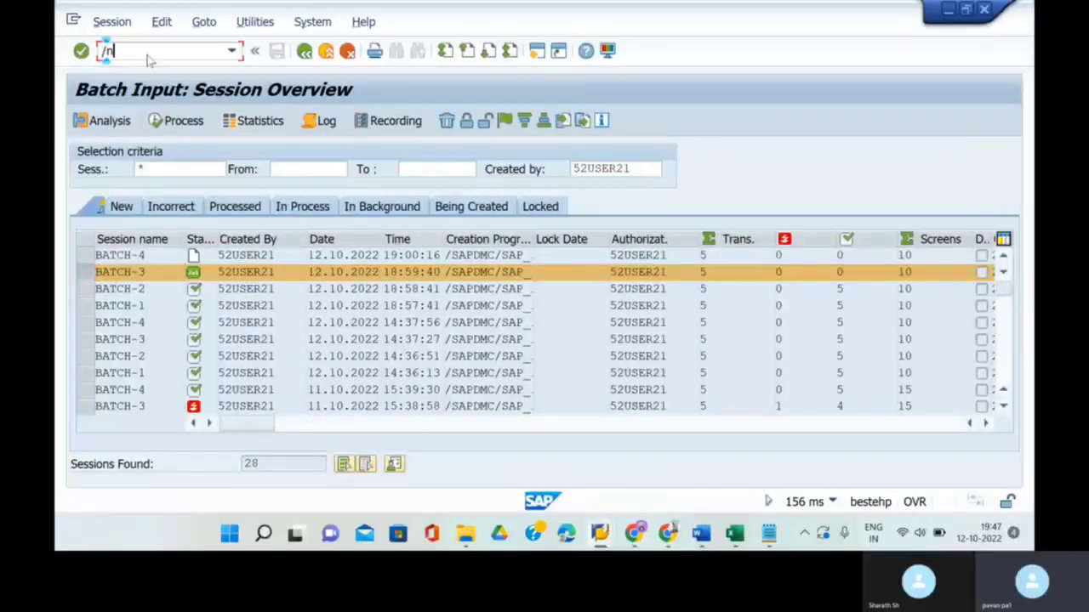
type("sm35")
key("Return")
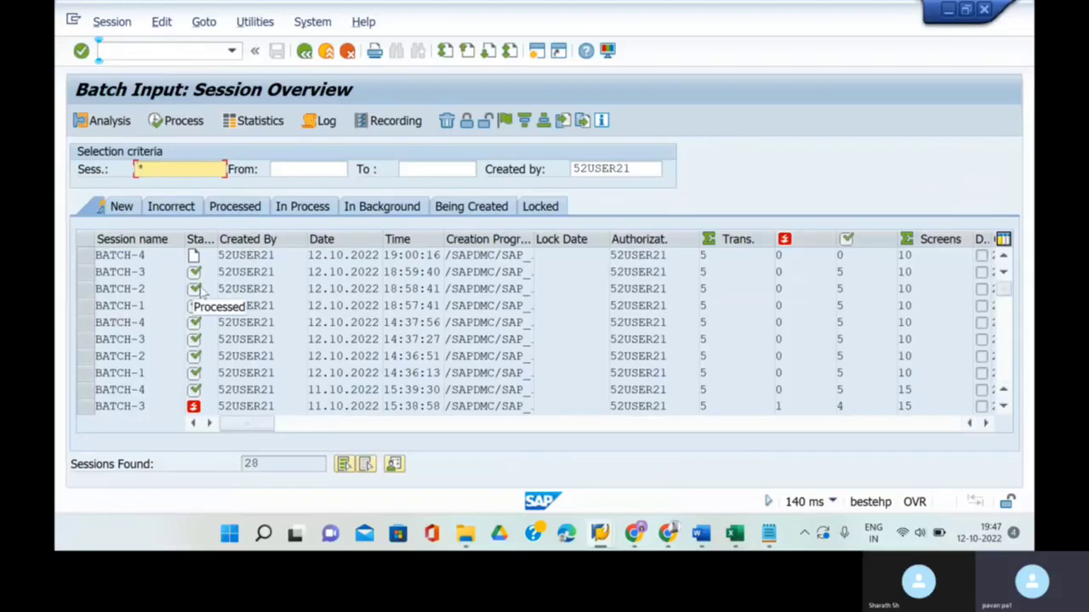
- Start session BATCH-4 in the foreground with the extended log enabled
left_click(87, 256)
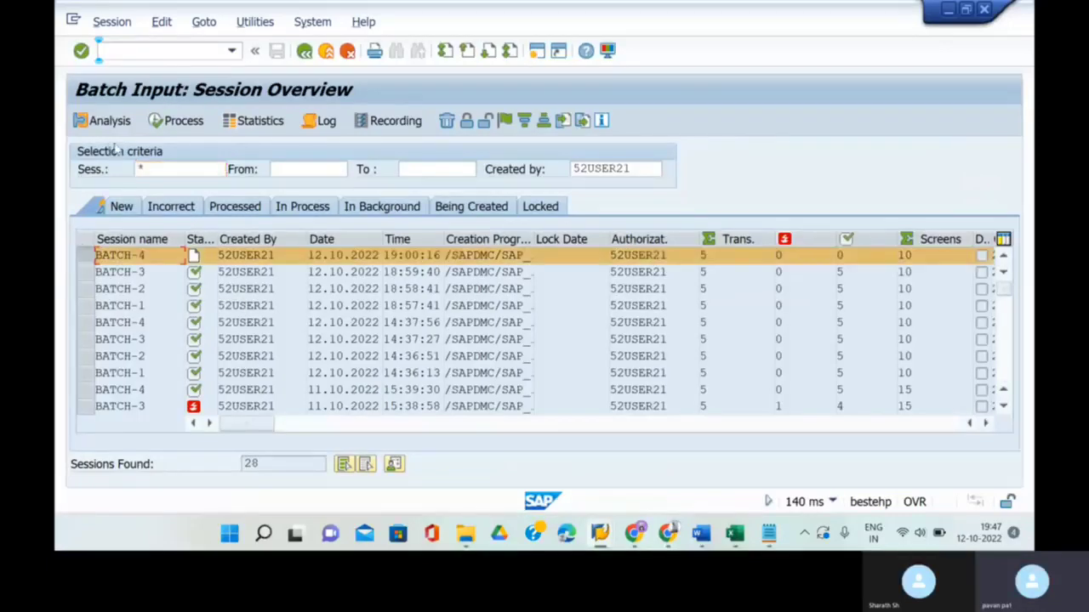
left_click(176, 121)
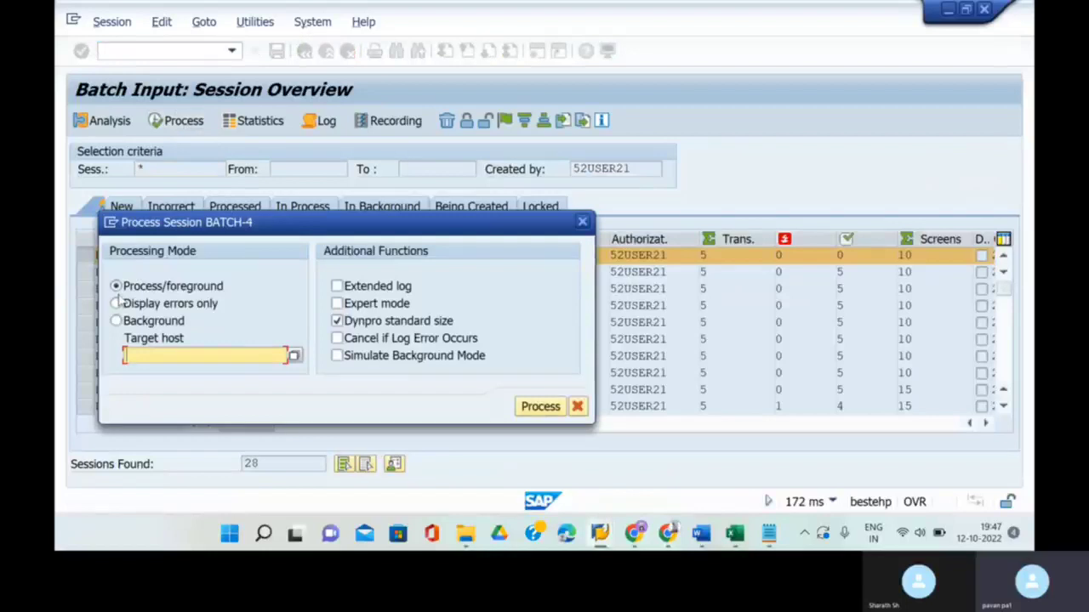
left_click(337, 287)
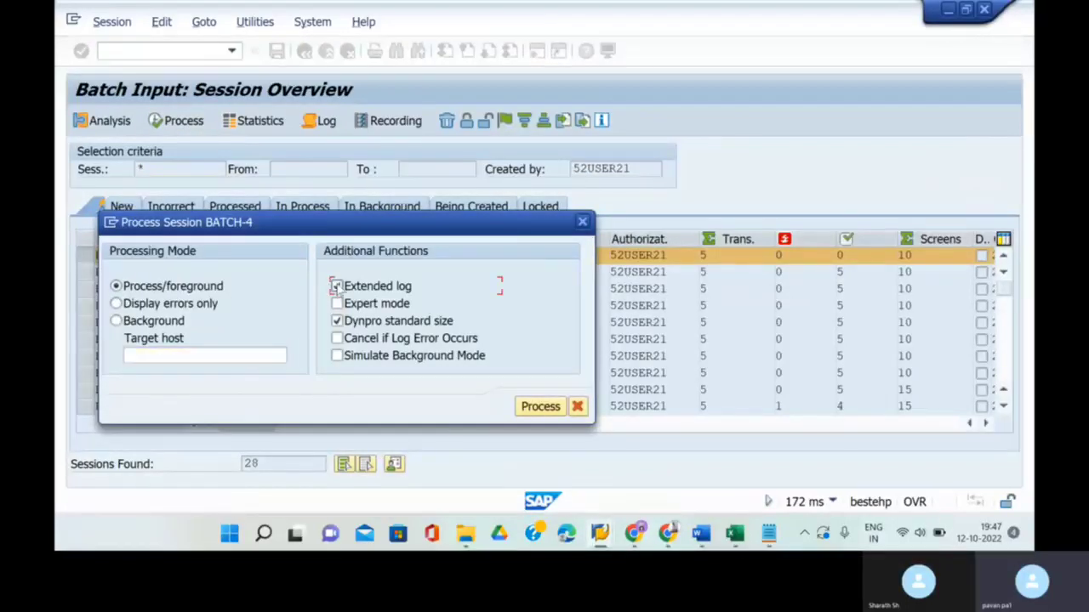
left_click(548, 409)
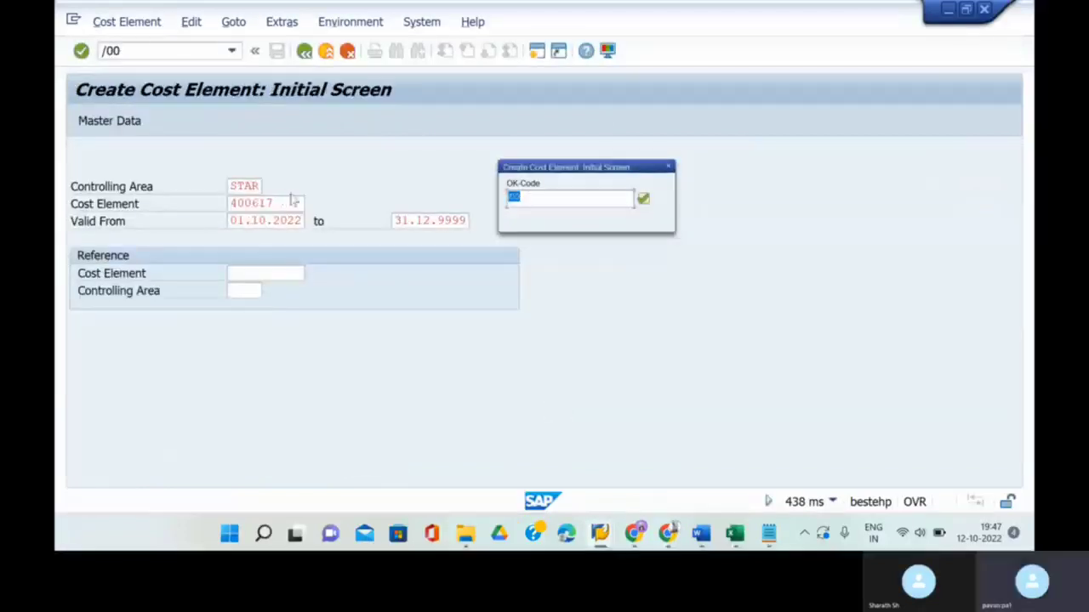
- Step through cost elements 400618 to 400621 until BATCH-4 completes, then return to the session list
key("Return")
key("Return")
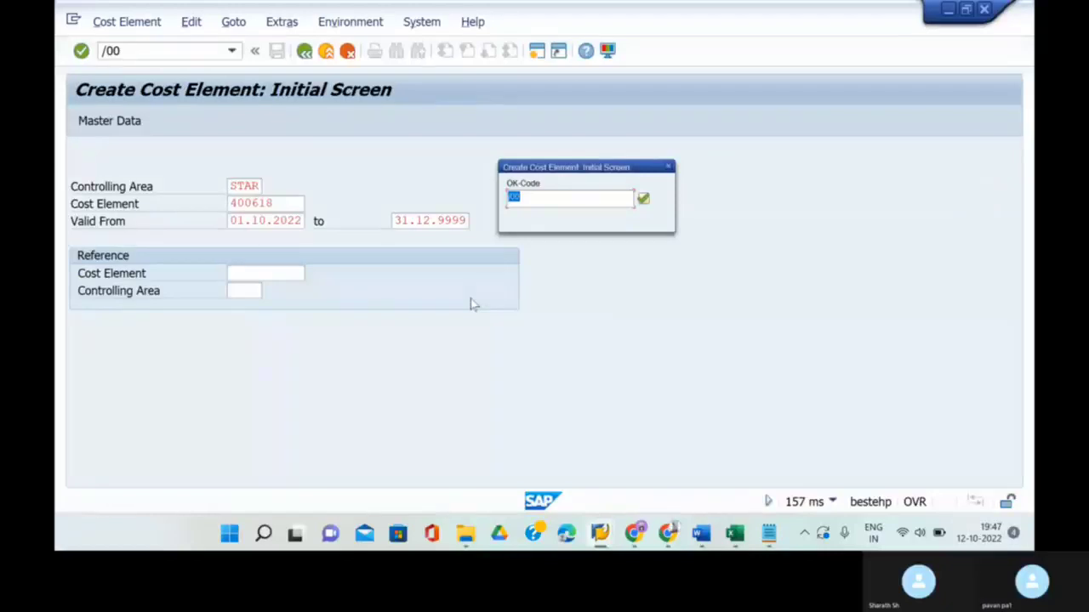
key("Return")
key("Return")
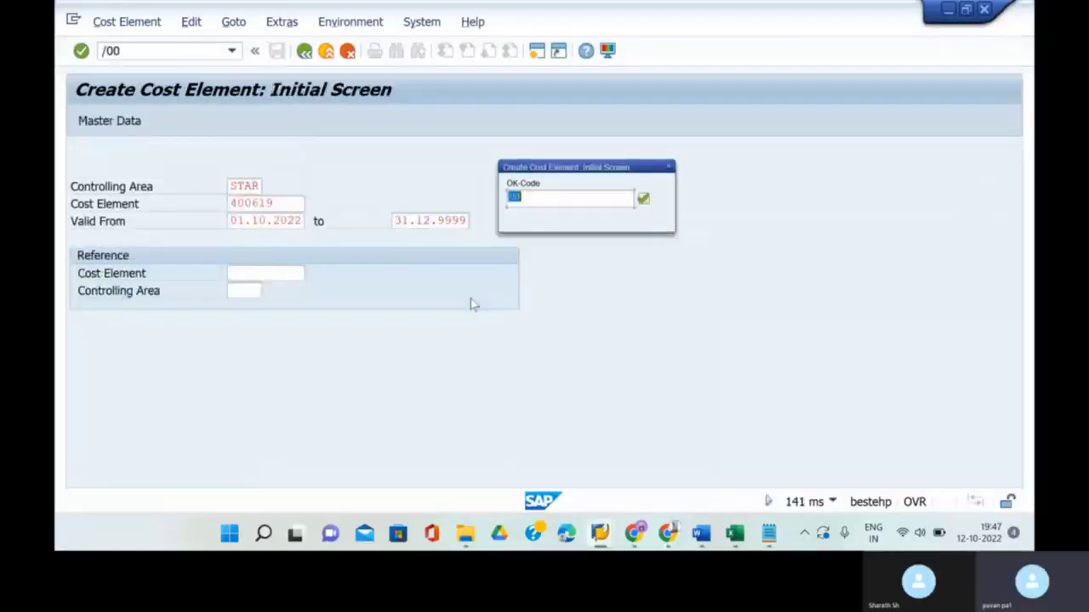
key("Return")
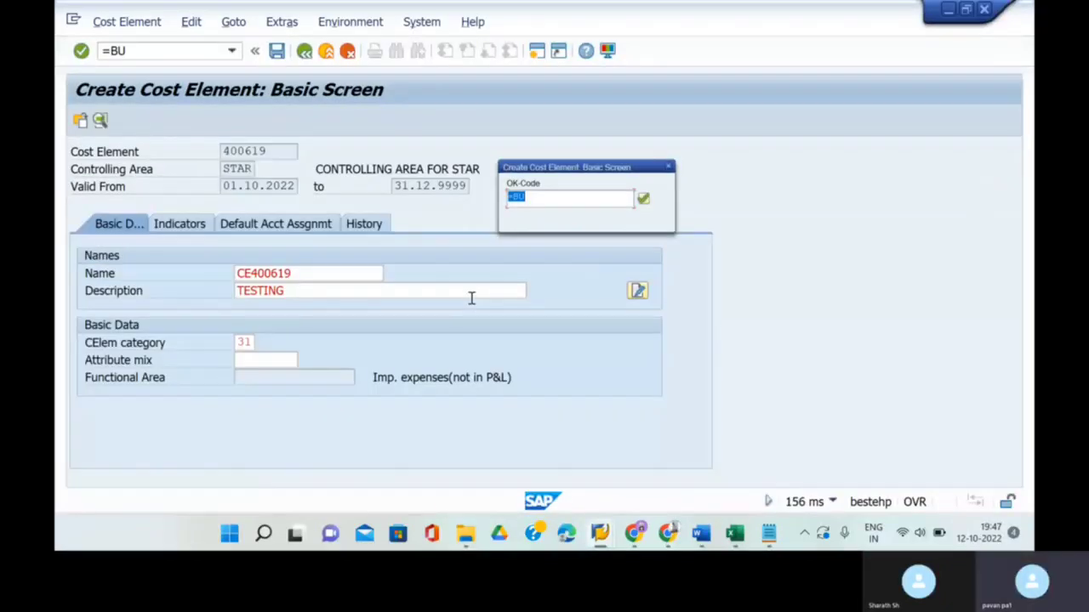
key("Return")
key("Return")
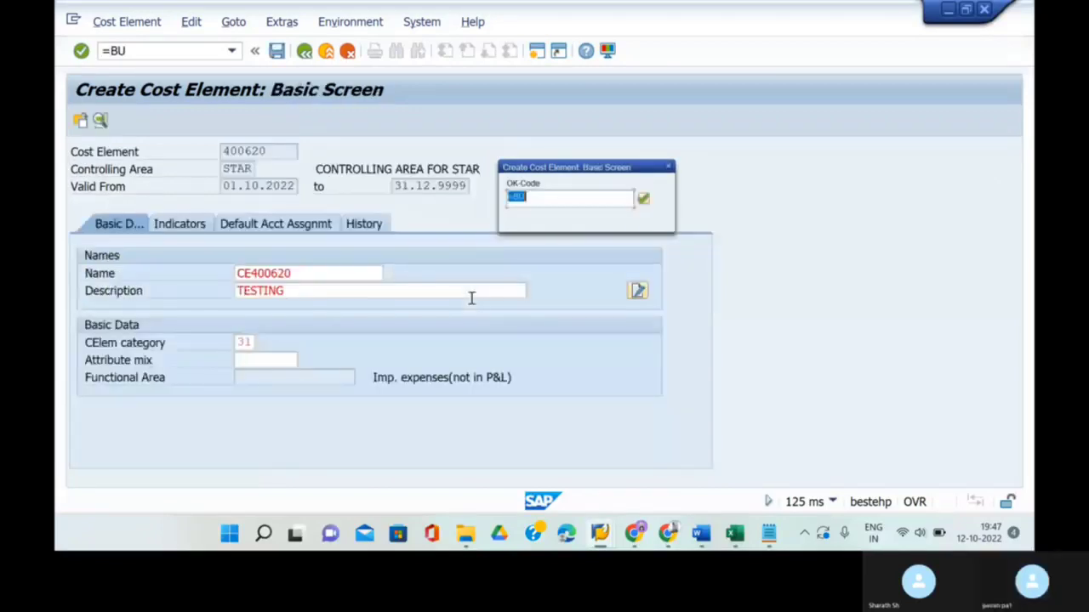
key("Return")
key("Return")
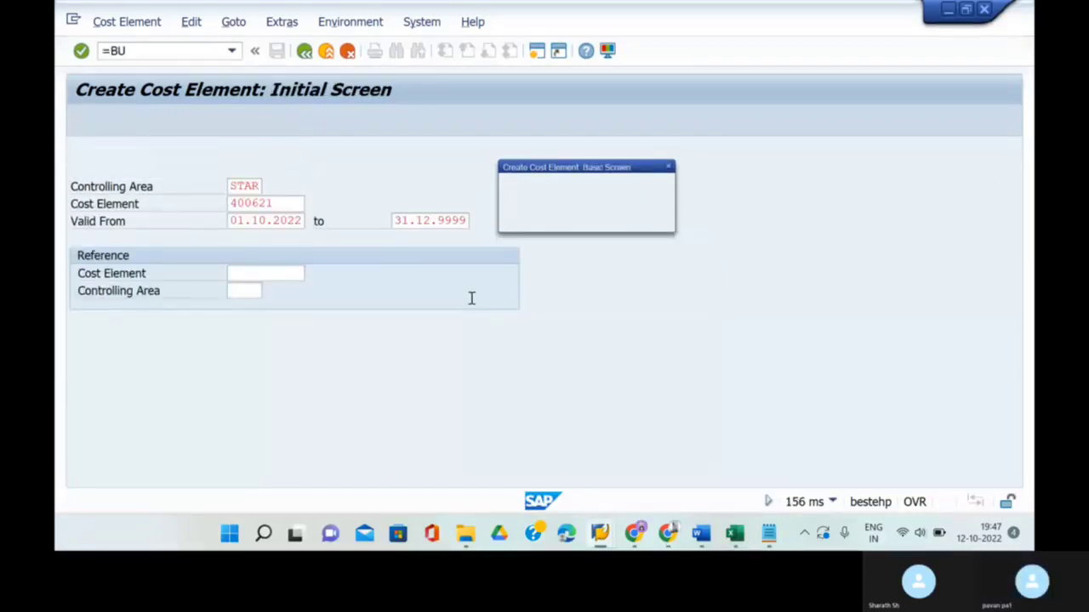
key("Return")
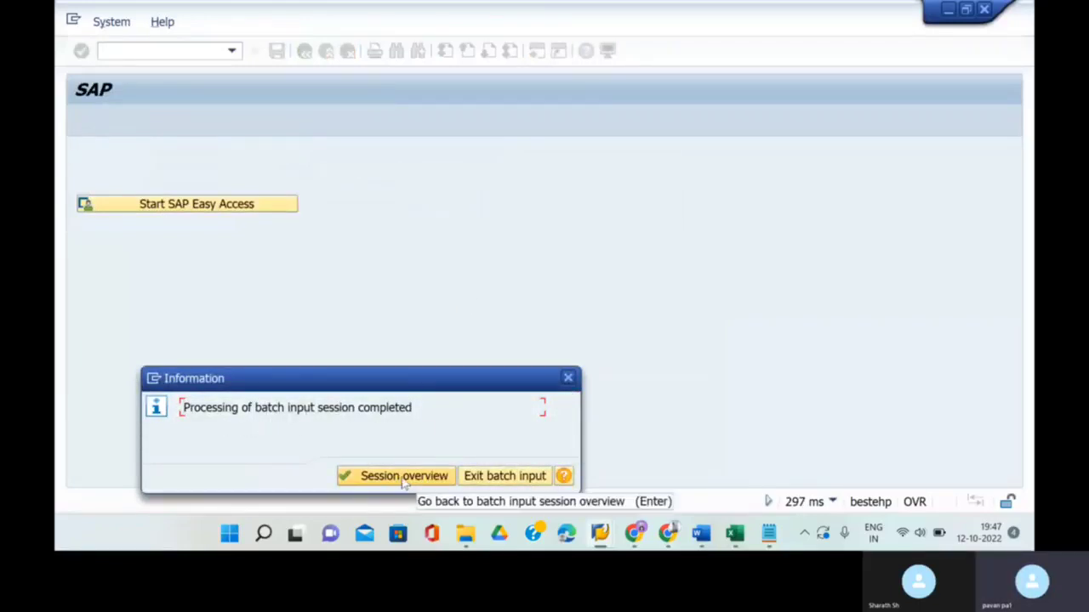
left_click(404, 478)
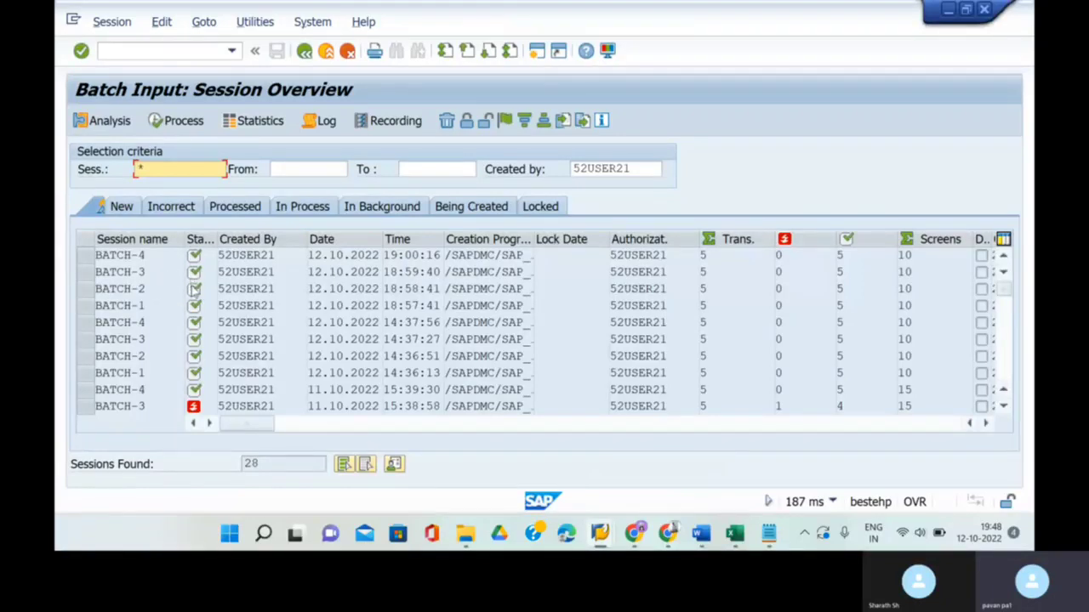
- Simulate screen SAPLKMA4 0299 of the failed KA06 transaction in the older BATCH-3, then return to the overview
scroll(158, 364, "down", 2)
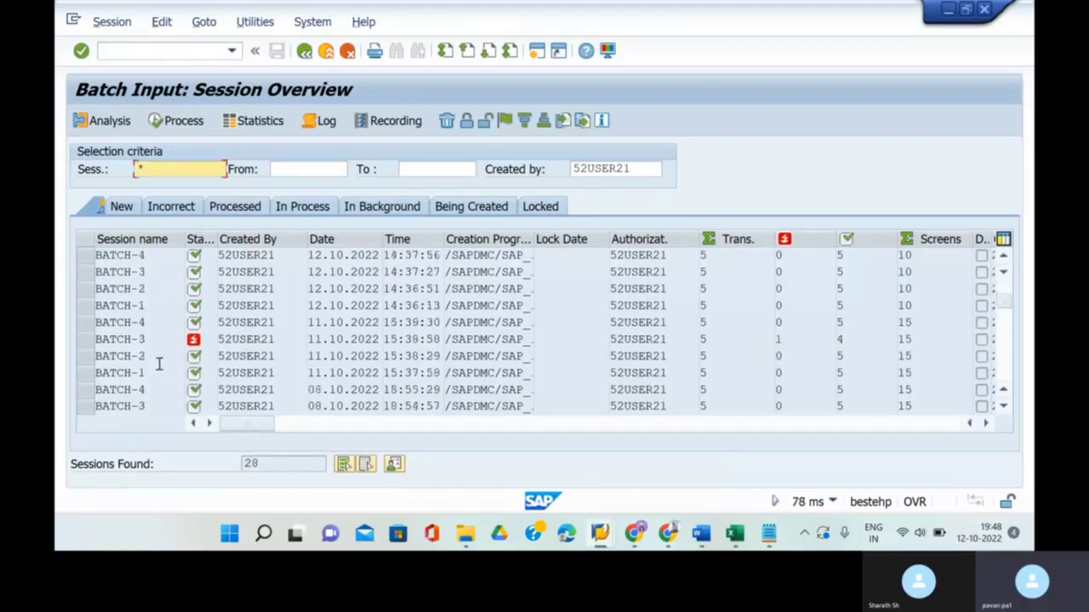
double_click(136, 340)
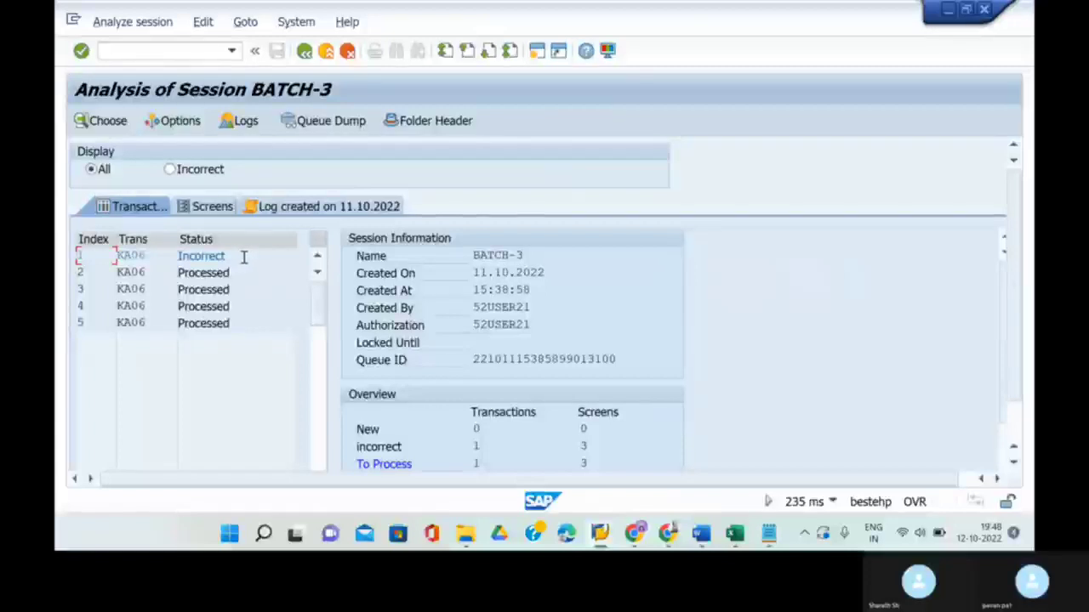
scroll(460, 330, "down", 2)
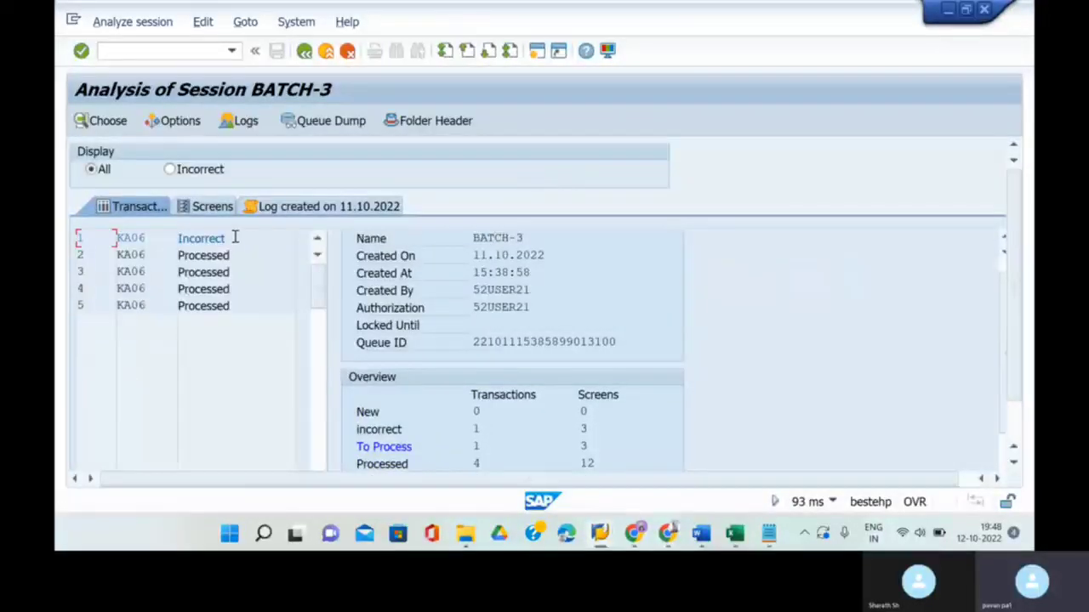
double_click(223, 238)
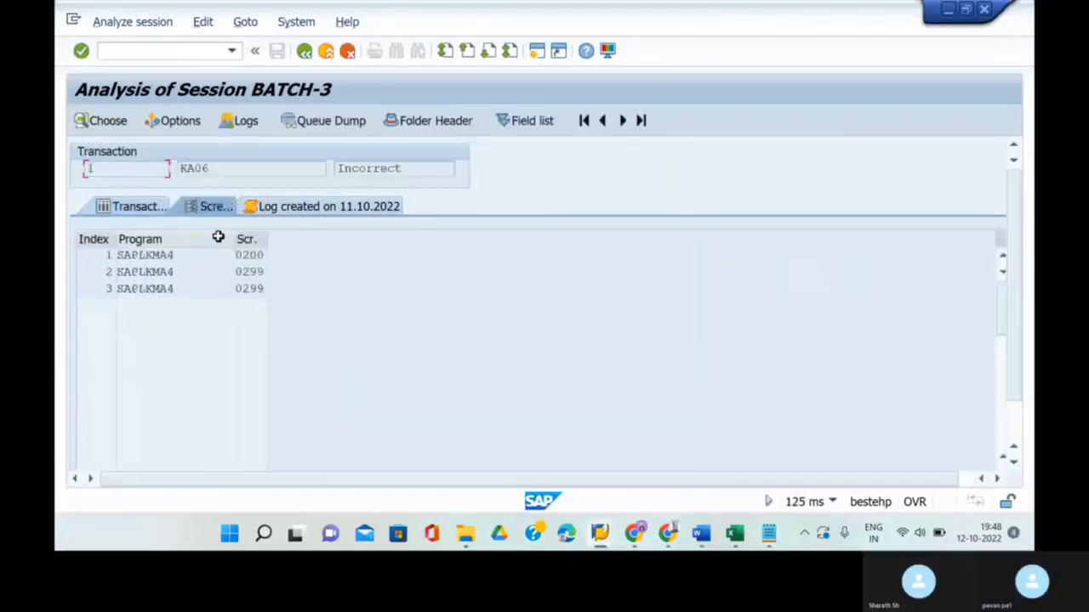
double_click(187, 281)
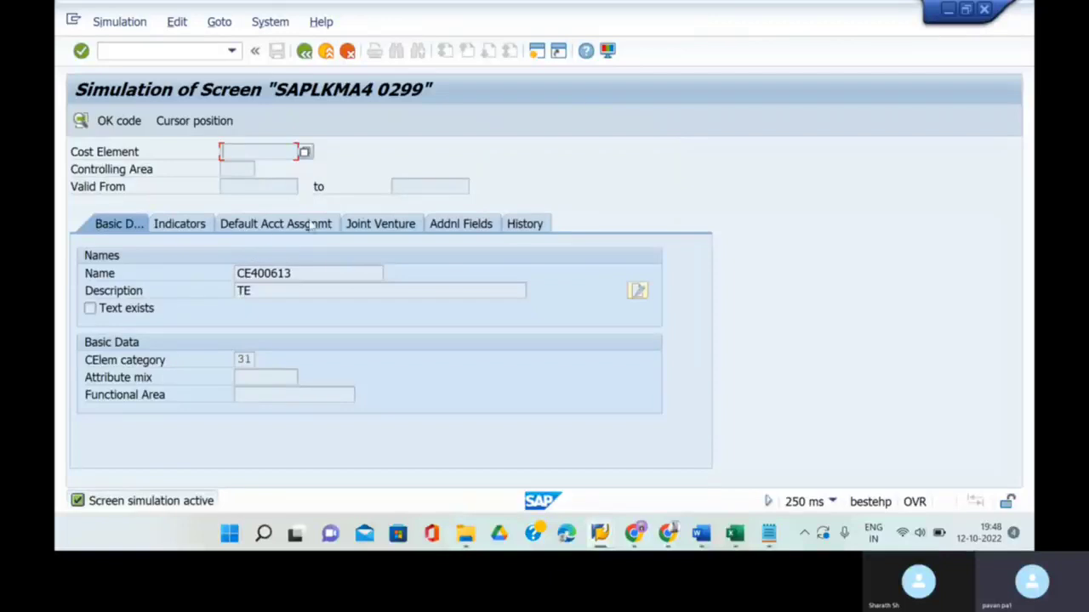
left_click(303, 52)
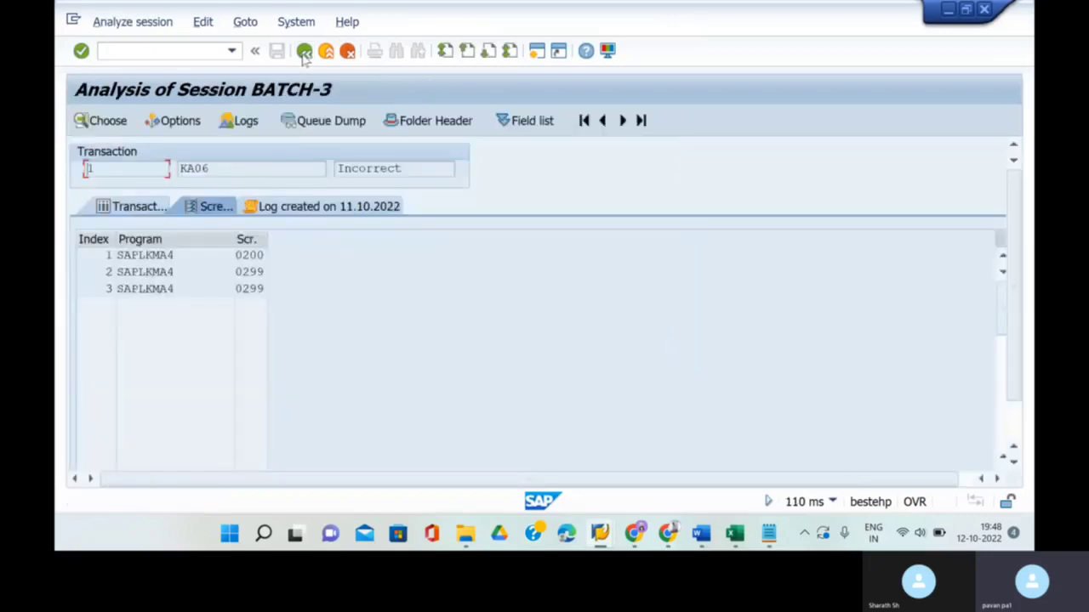
left_click(304, 52)
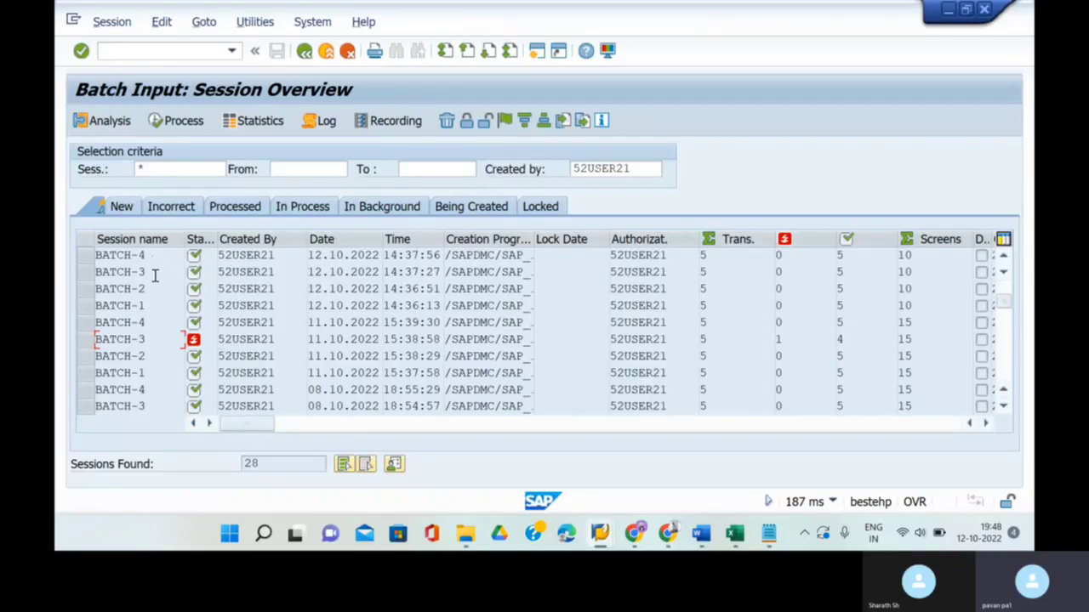
- Open Display Cost Element with /nka03
left_click(303, 53)
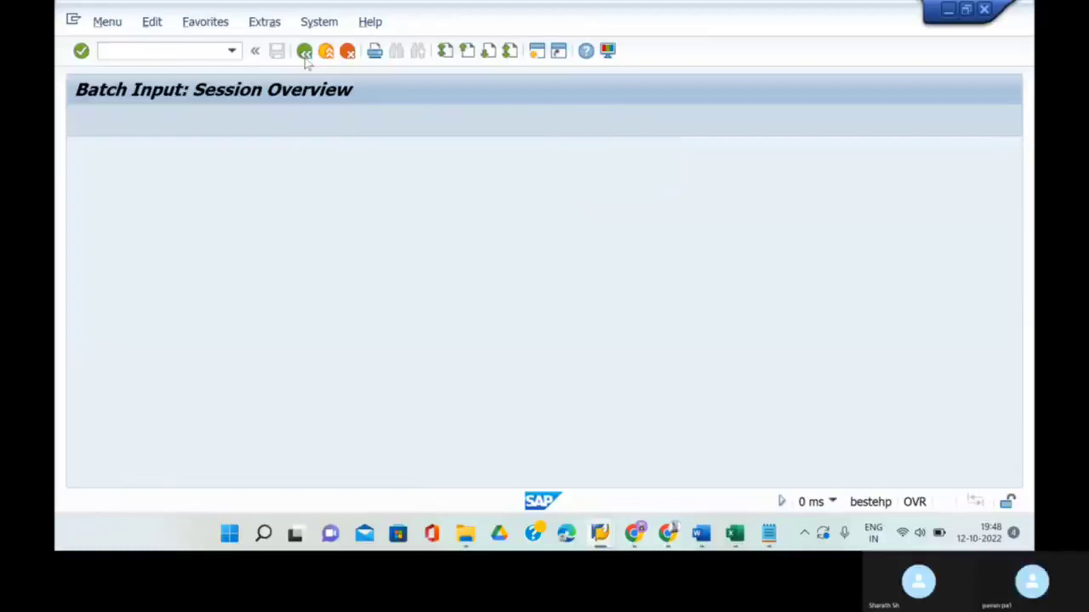
type("/")
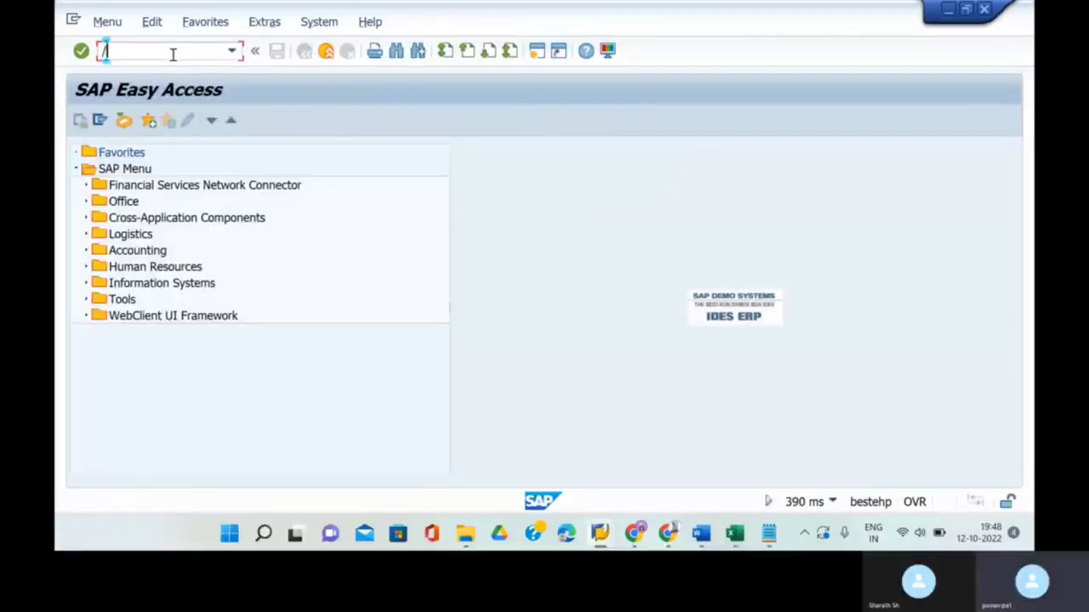
type("nka0")
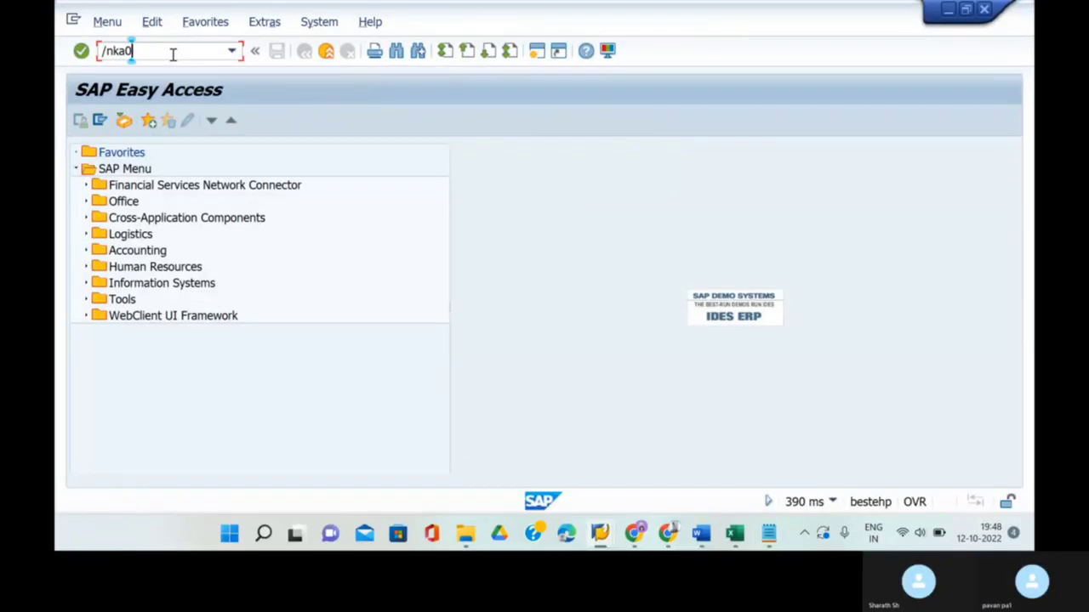
type("3")
key("Return")
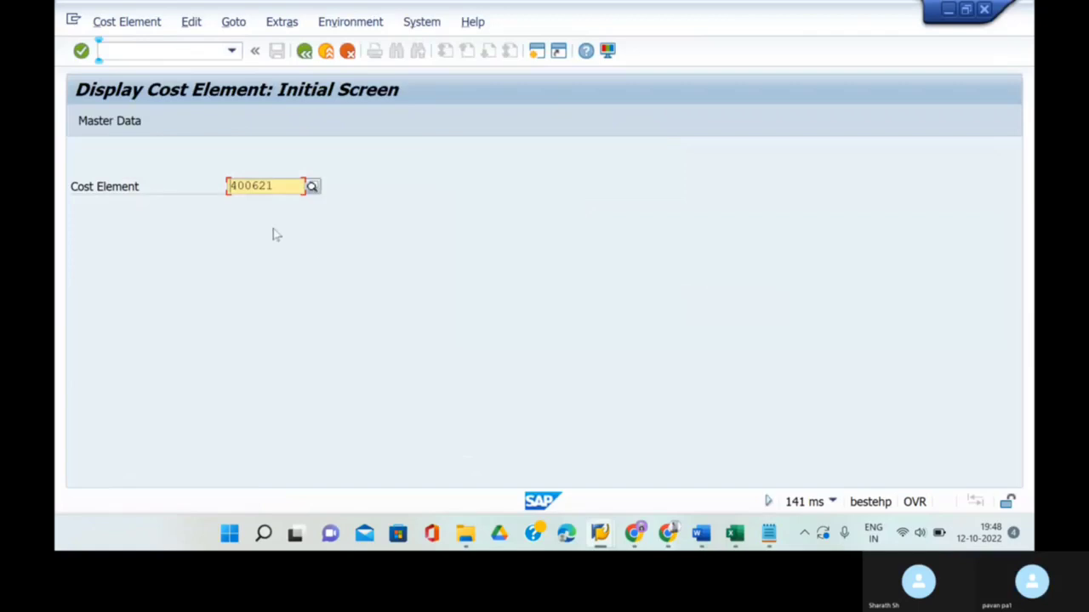
- Search all cost elements in chart of accounts STOC, confirming 21 entries 400601–400621
left_click(313, 187)
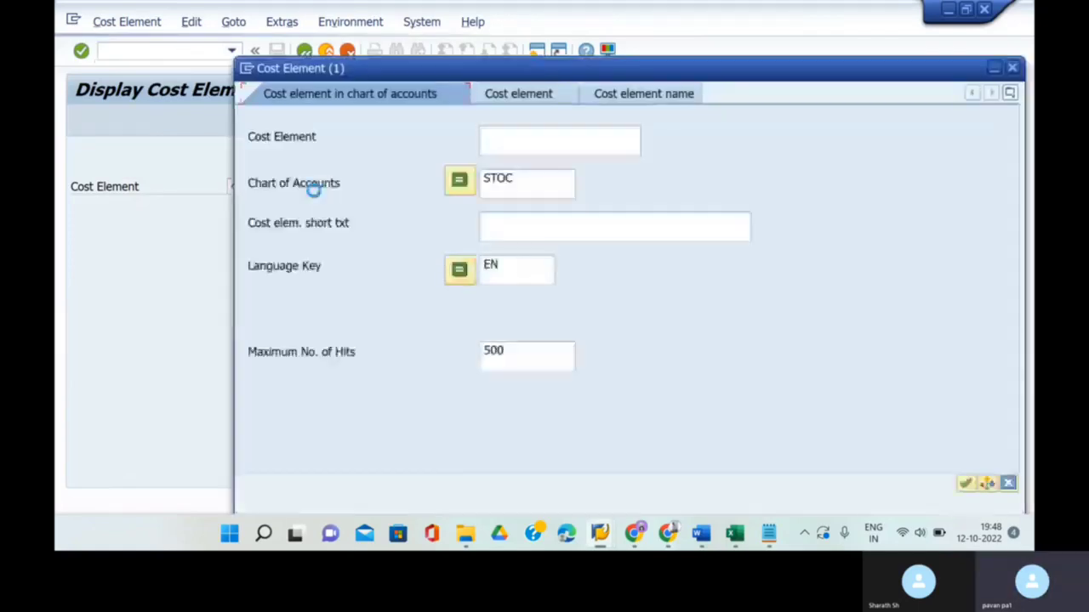
left_click(548, 180)
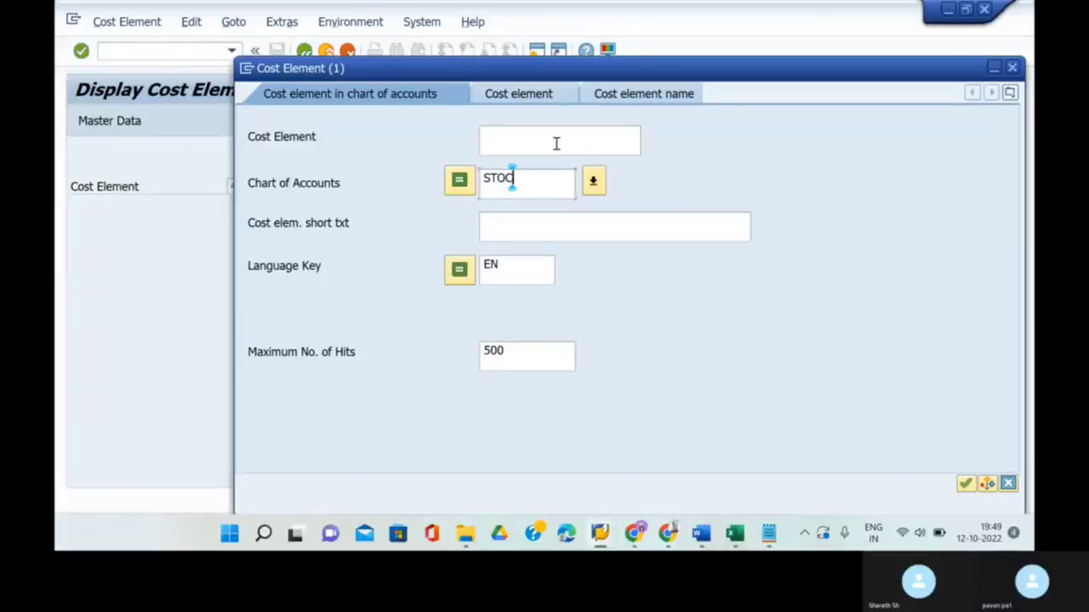
left_click(556, 143)
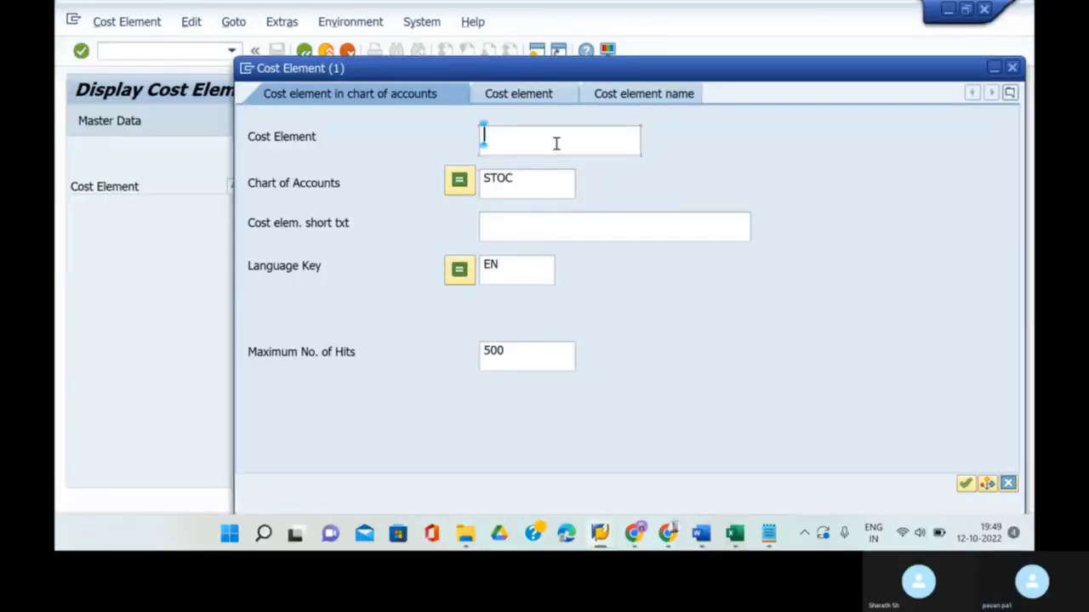
left_click(966, 484)
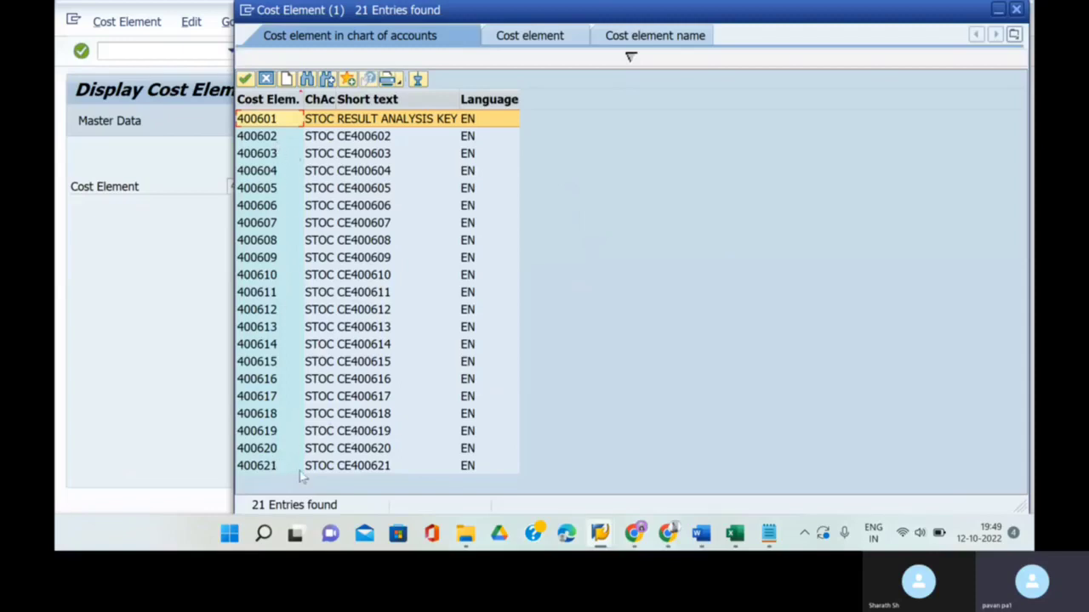
left_click(138, 137)
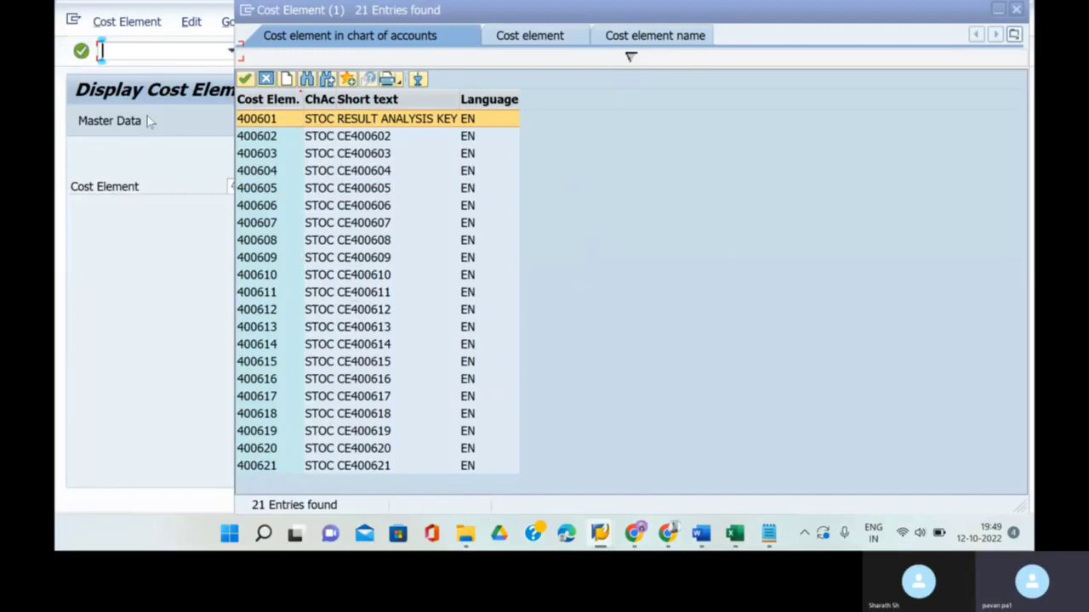
left_click(1017, 9)
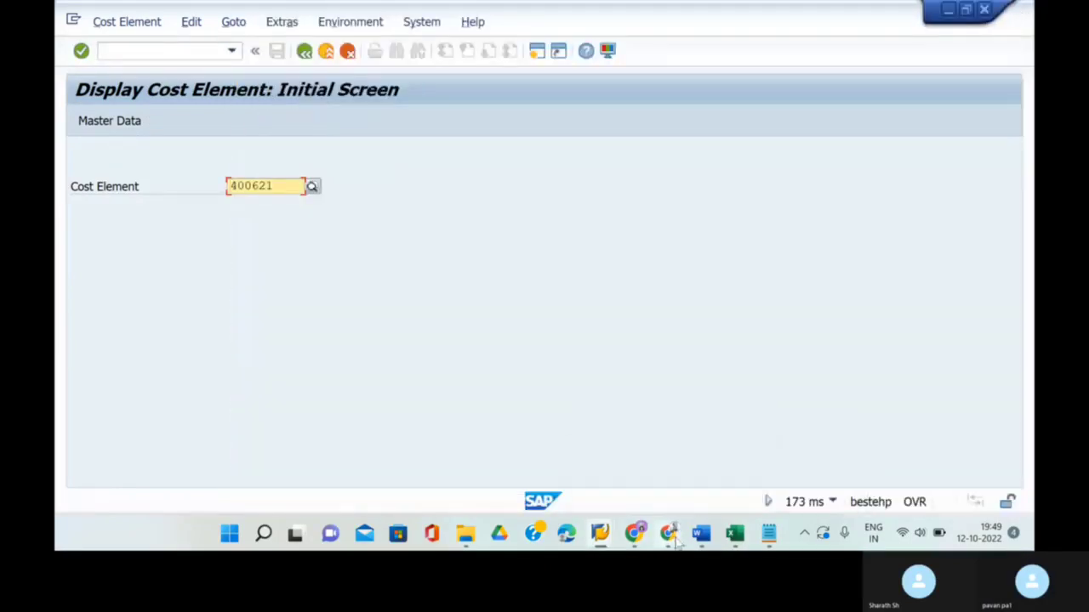